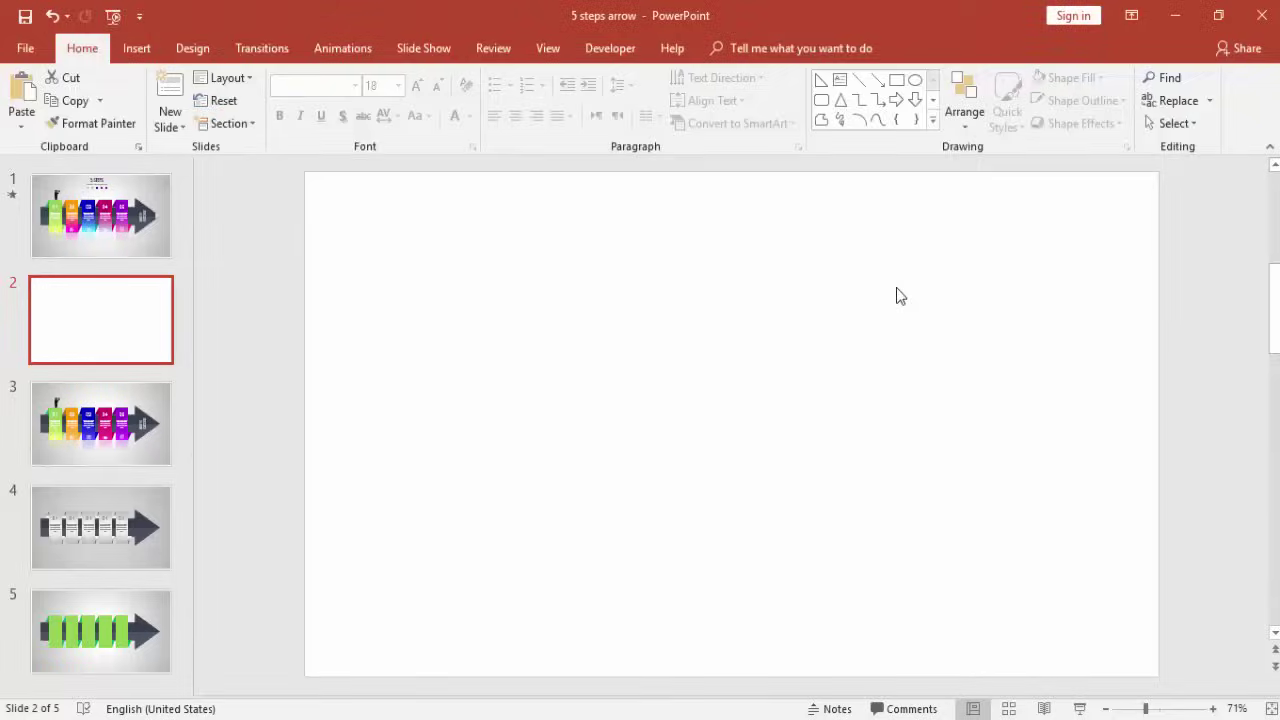
- Give slide 2 a light blue preset gradient fill background and delete its middle stop
{"action": "right_click", "coordinate": [896, 287]}
{"action": "left_click", "coordinate": [980, 453]}
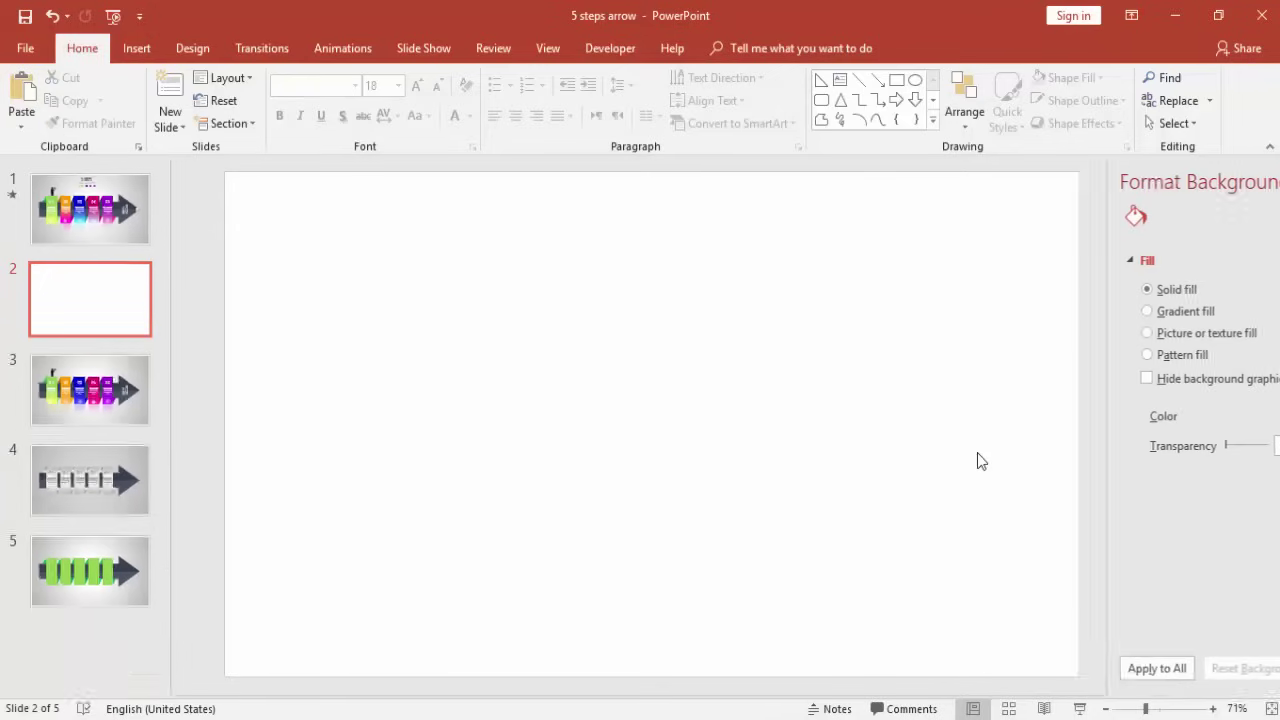
{"action": "left_click", "coordinate": [1090, 308]}
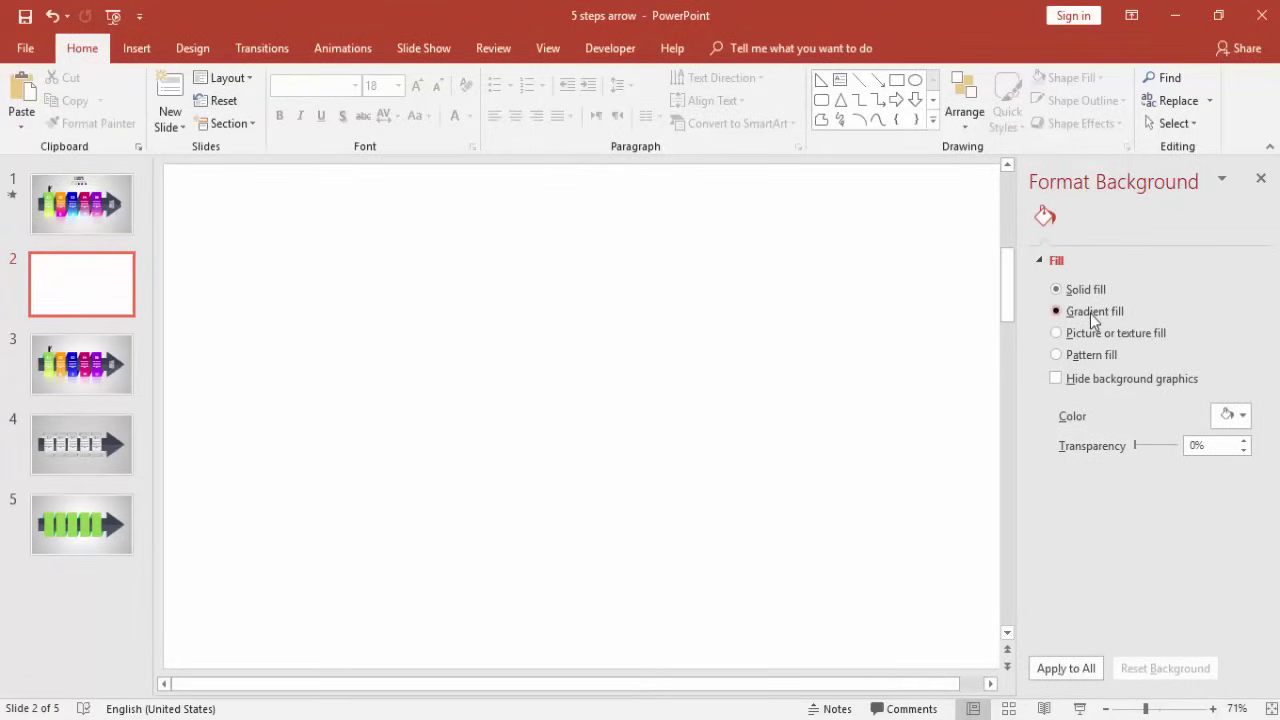
{"action": "left_click", "coordinate": [1240, 418]}
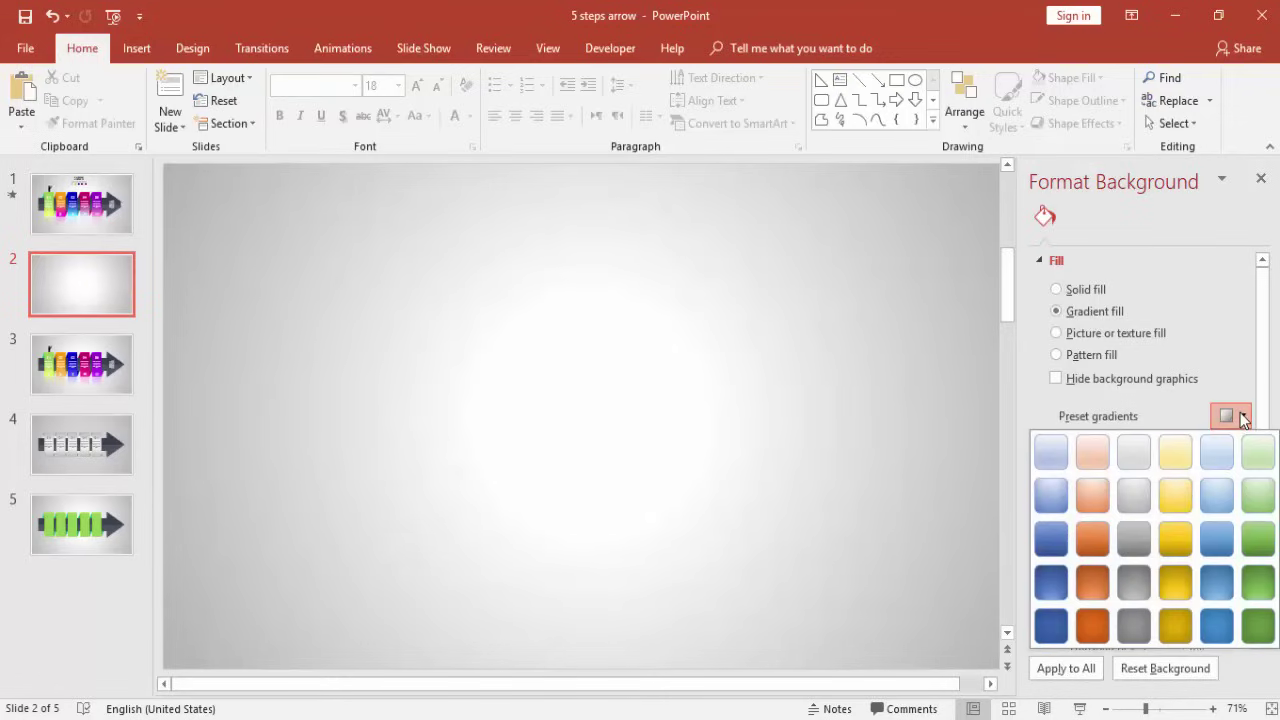
{"action": "left_click", "coordinate": [1217, 497]}
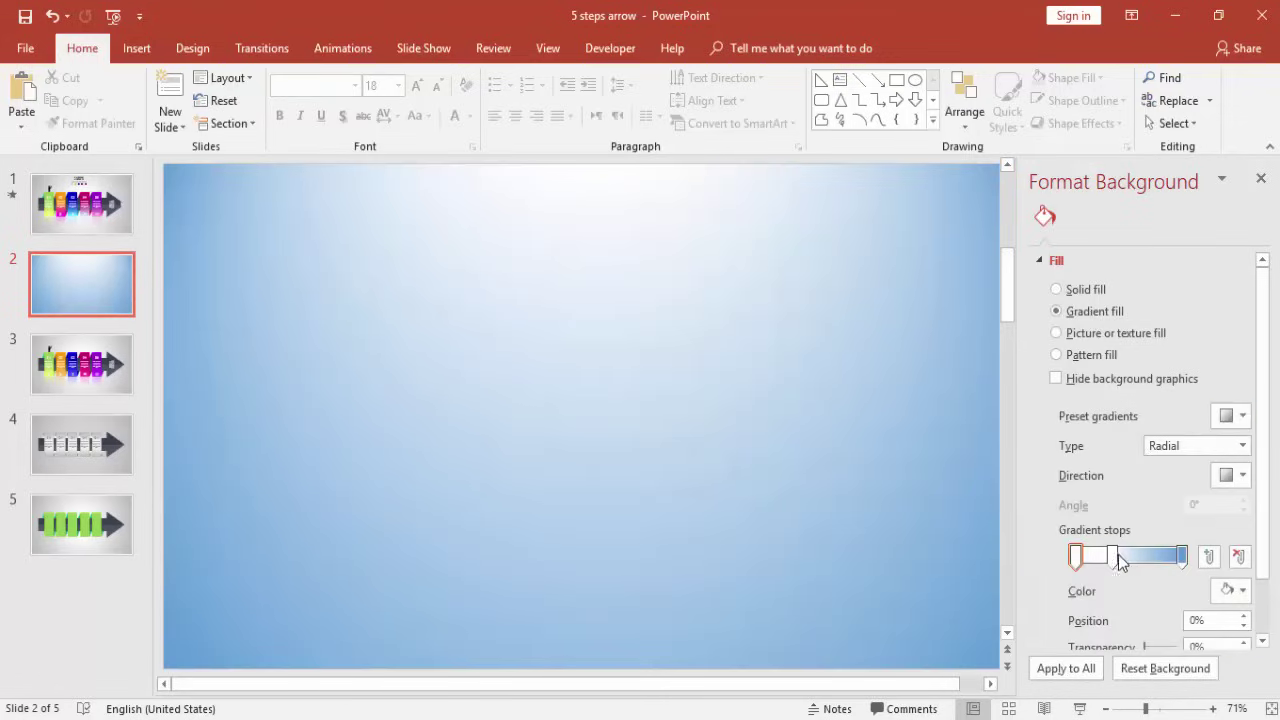
{"action": "left_click", "coordinate": [1112, 557]}
{"action": "left_click", "coordinate": [1238, 557]}
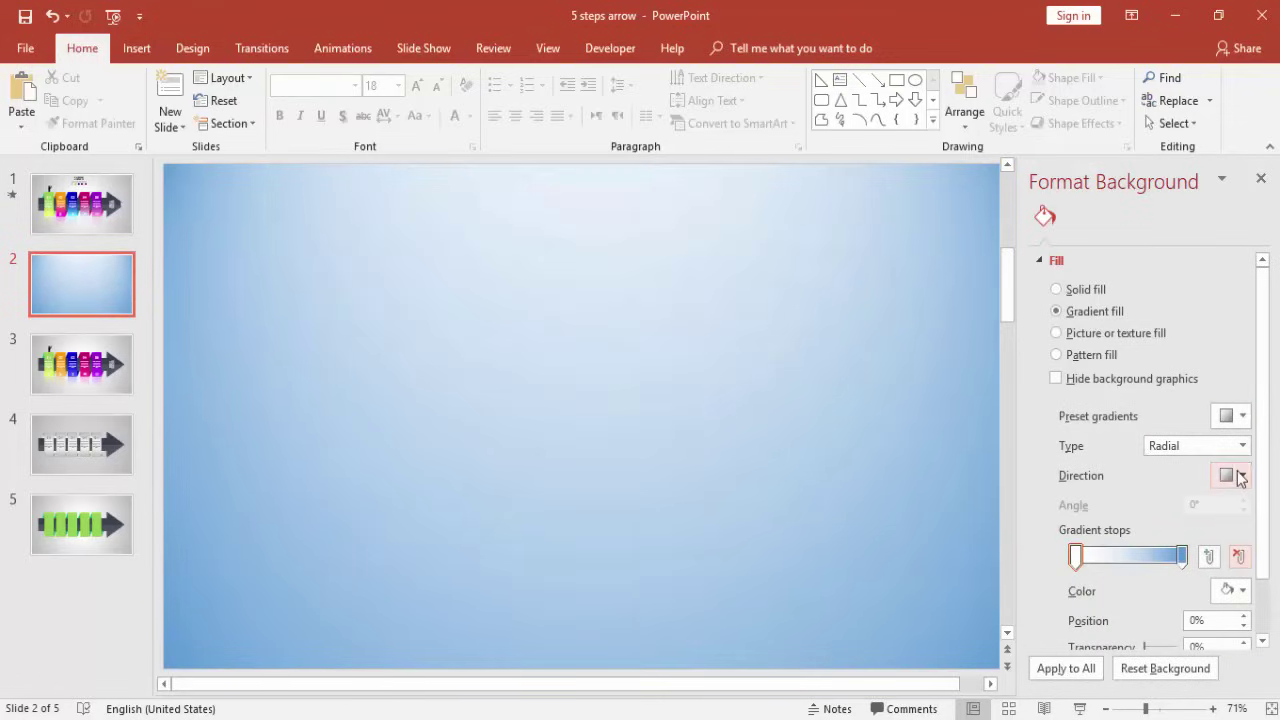
- Make the gradient radiate From Center, with a grey outer stop
{"action": "left_click", "coordinate": [1242, 476]}
{"action": "left_click", "coordinate": [1176, 511]}
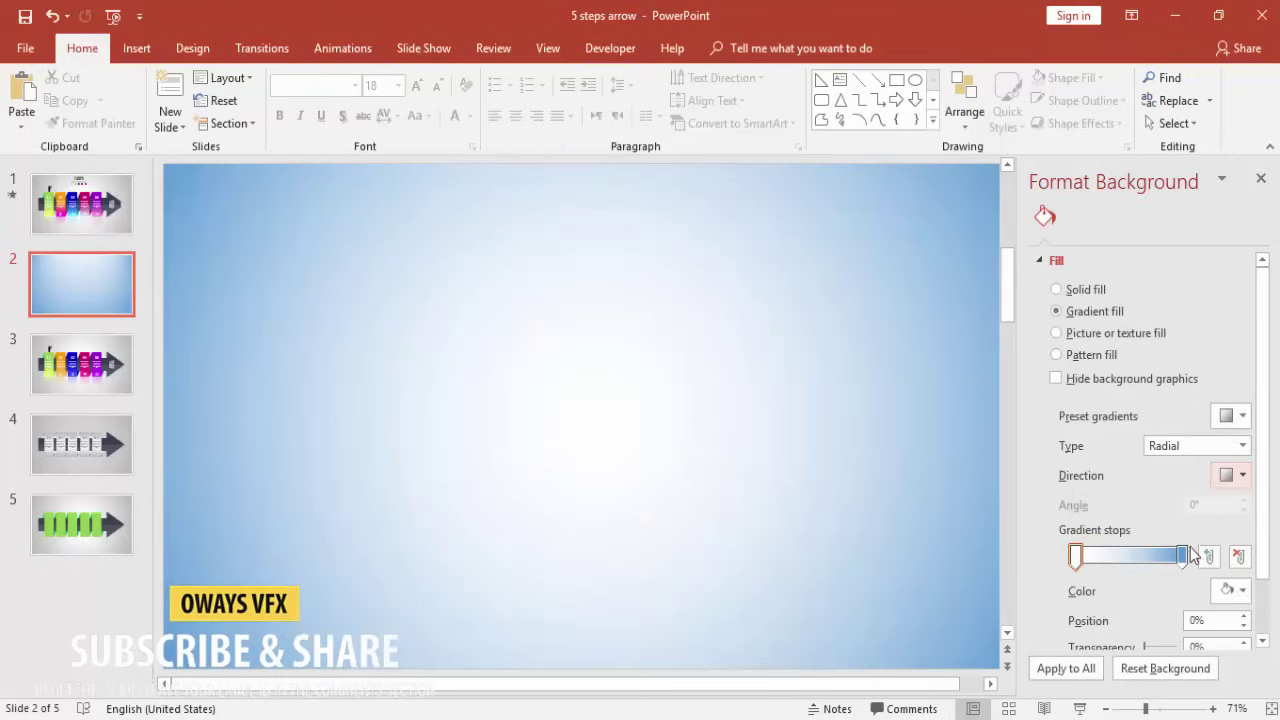
{"action": "left_click", "coordinate": [1182, 557]}
{"action": "left_click", "coordinate": [1242, 590]}
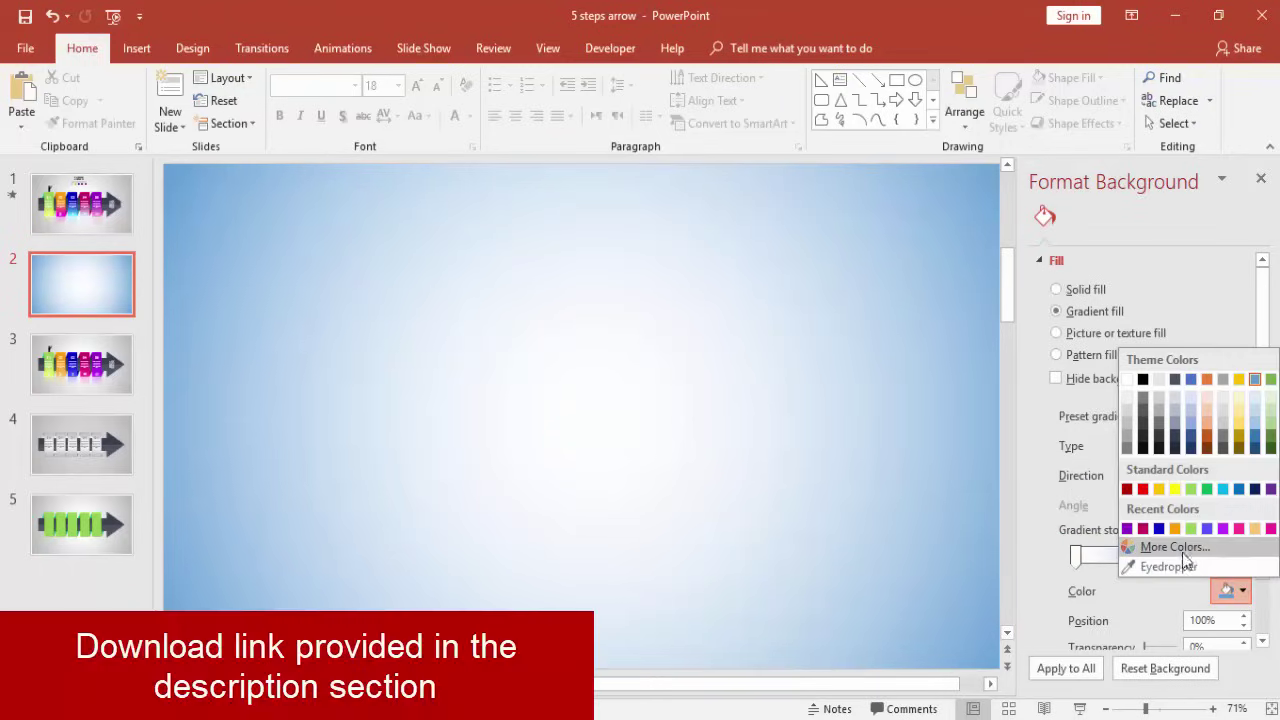
{"action": "left_click", "coordinate": [1128, 449]}
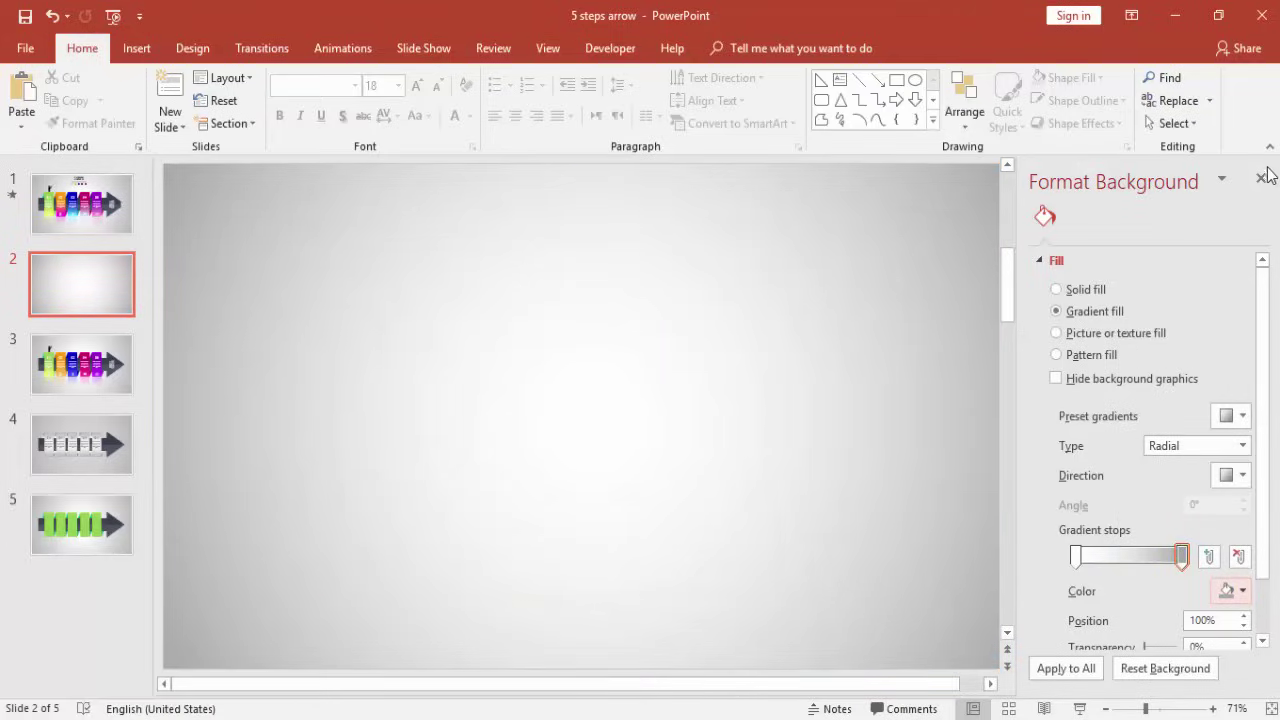
{"action": "left_click", "coordinate": [1263, 178]}
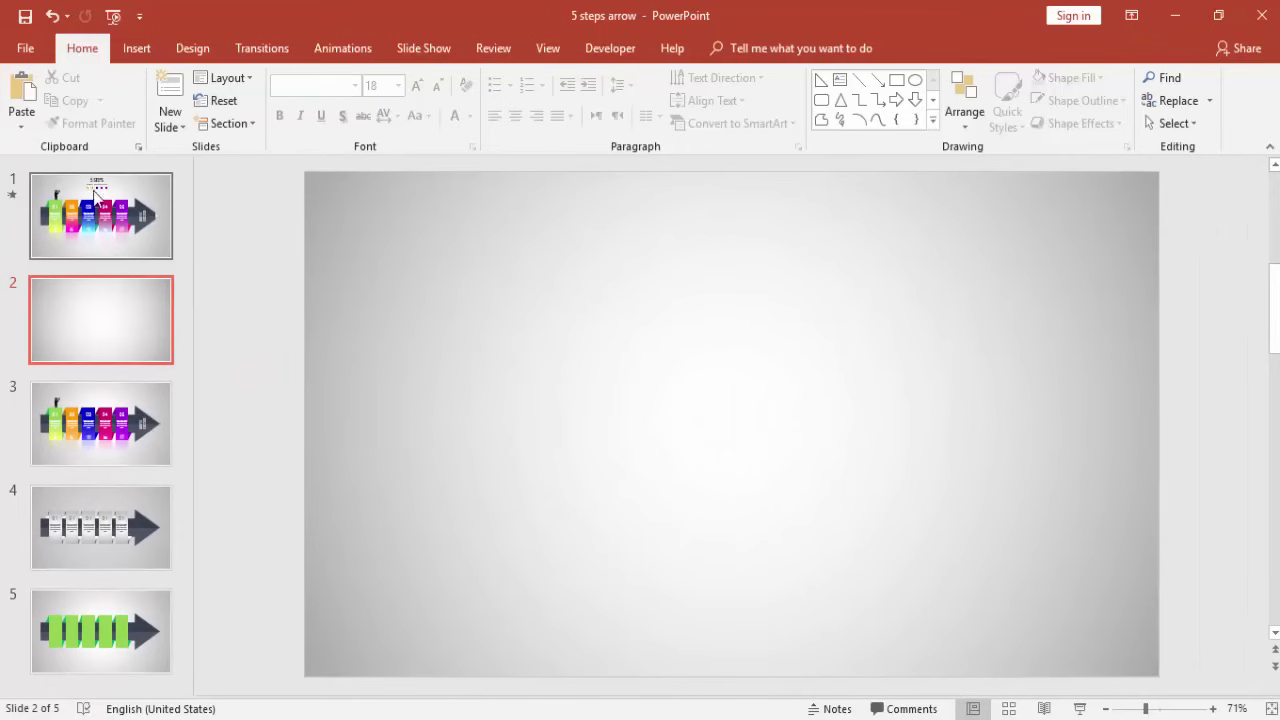
- Draw a wide blue Right Arrow block arrow across slide 2
{"action": "left_click", "coordinate": [134, 45]}
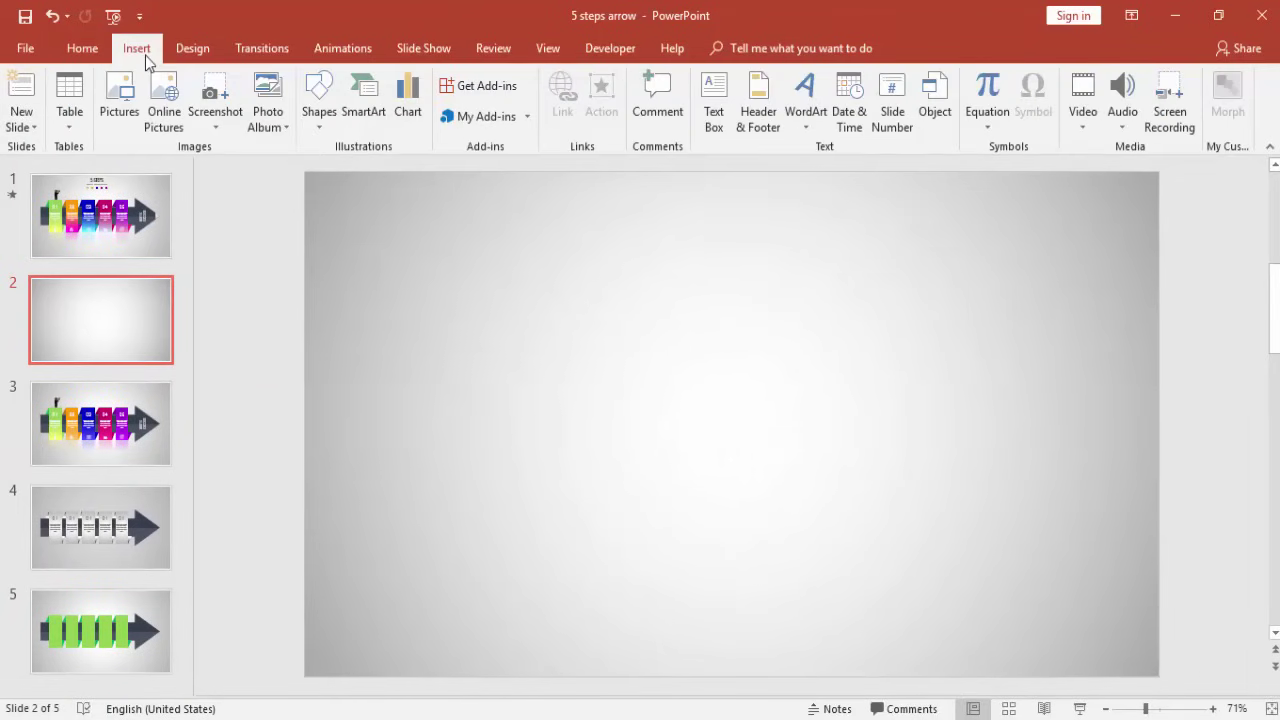
{"action": "left_click", "coordinate": [319, 125]}
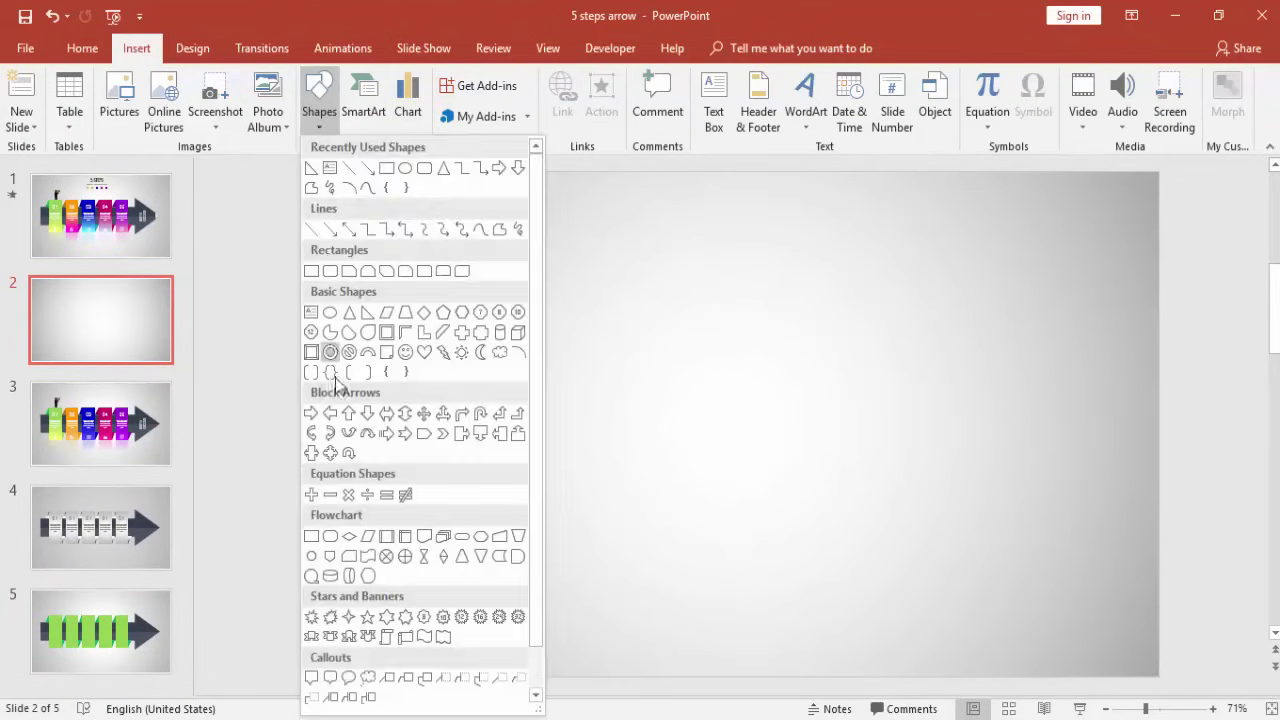
{"action": "left_click", "coordinate": [312, 413]}
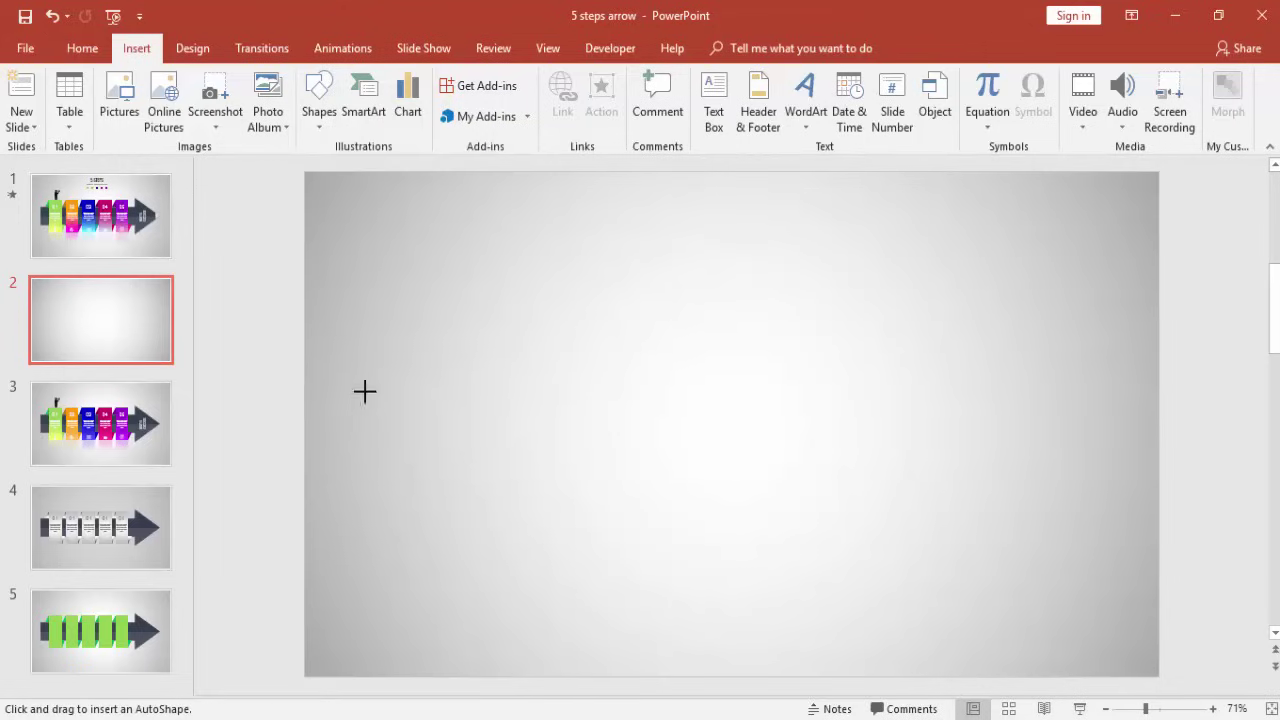
{"action": "mouse_move", "coordinate": [349, 384]}
{"action": "left_mouse_down"}
{"action": "mouse_move", "coordinate": [1096, 577]}
{"action": "mouse_move", "coordinate": [1083, 577]}
{"action": "left_mouse_up"}
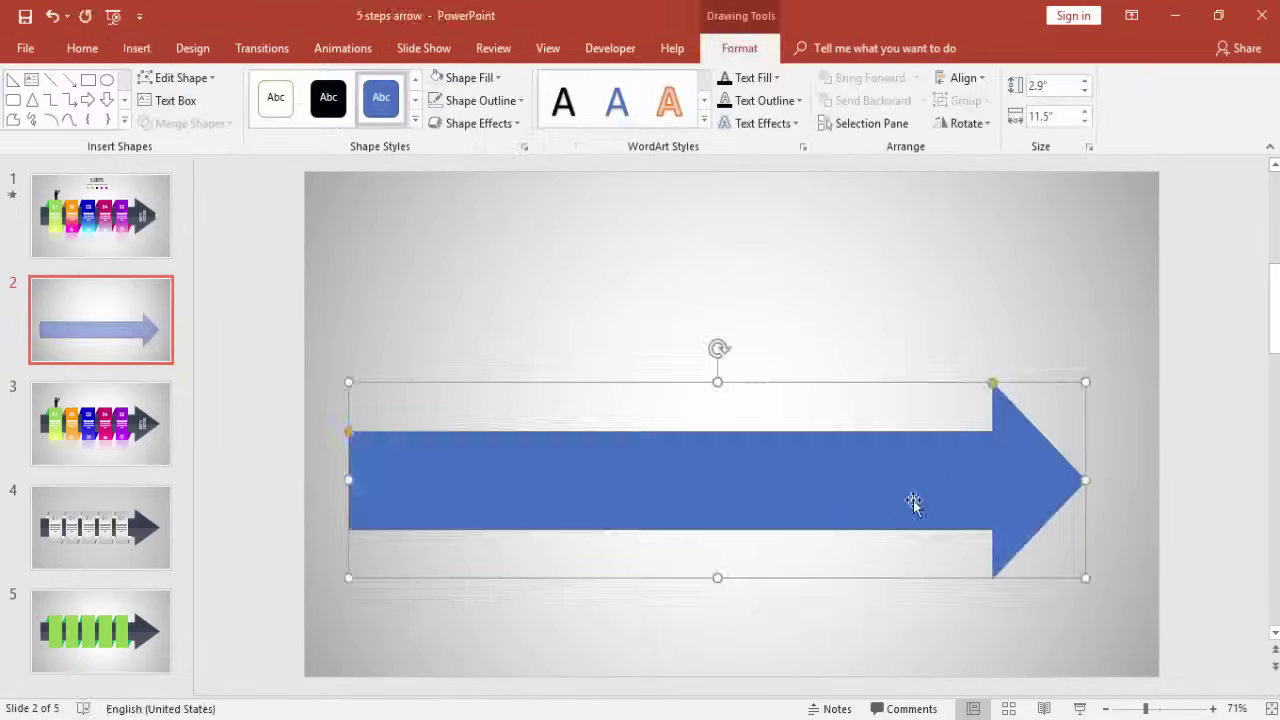
- Make the arrow taller (3.44" high), centre it on the slide, and turn on the guides
{"action": "left_click_drag", "start_coordinate": [885, 511], "coordinate": [903, 471]}
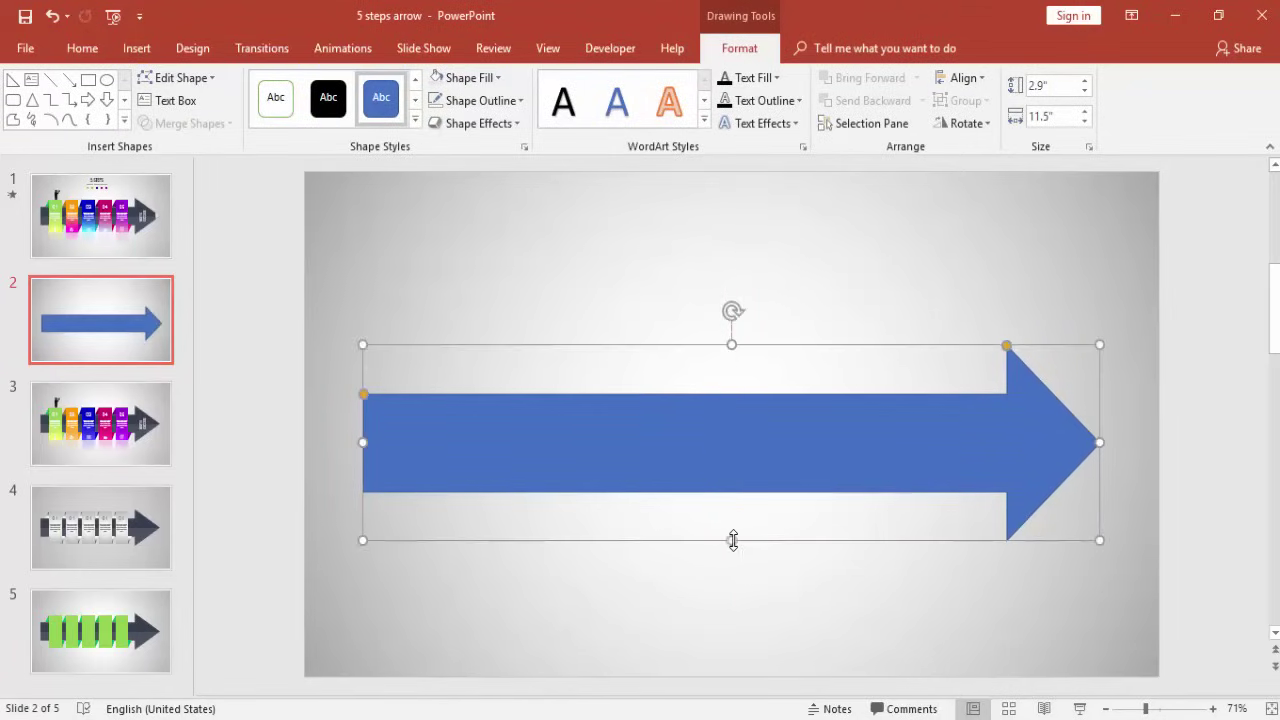
{"action": "left_click_drag", "start_coordinate": [733, 540], "coordinate": [732, 576]}
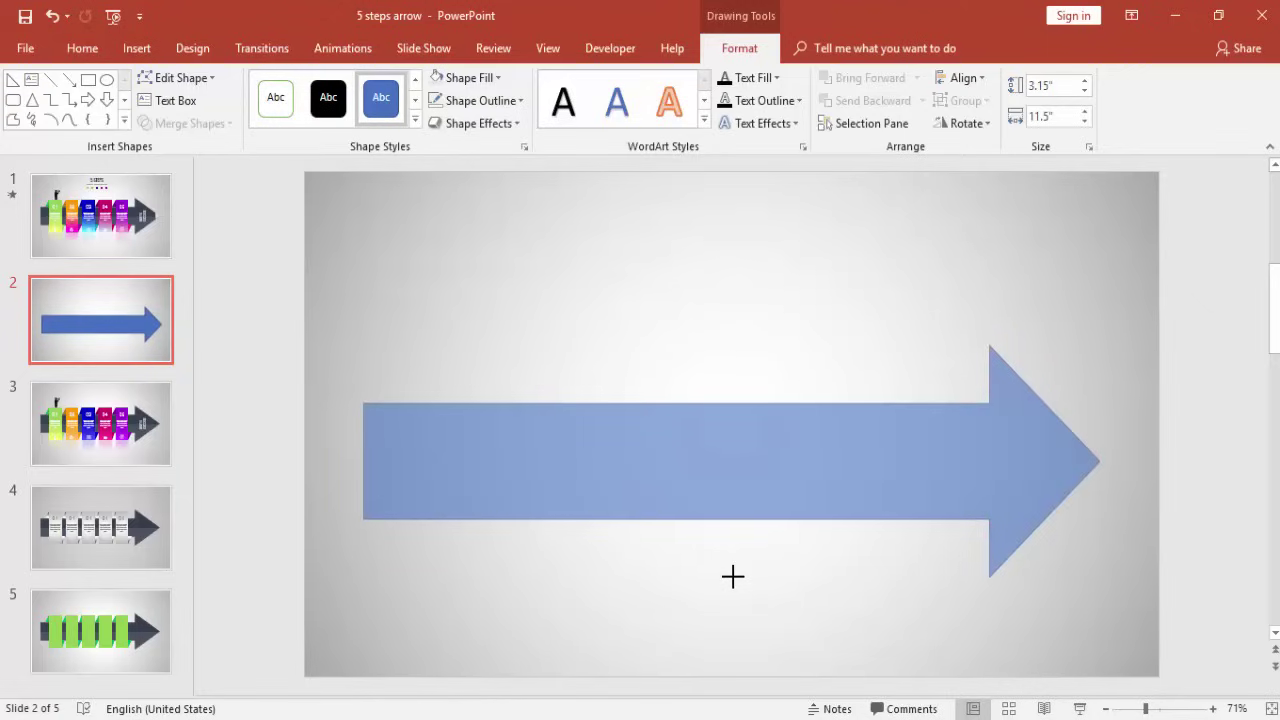
{"action": "left_click_drag", "start_coordinate": [733, 512], "coordinate": [737, 441]}
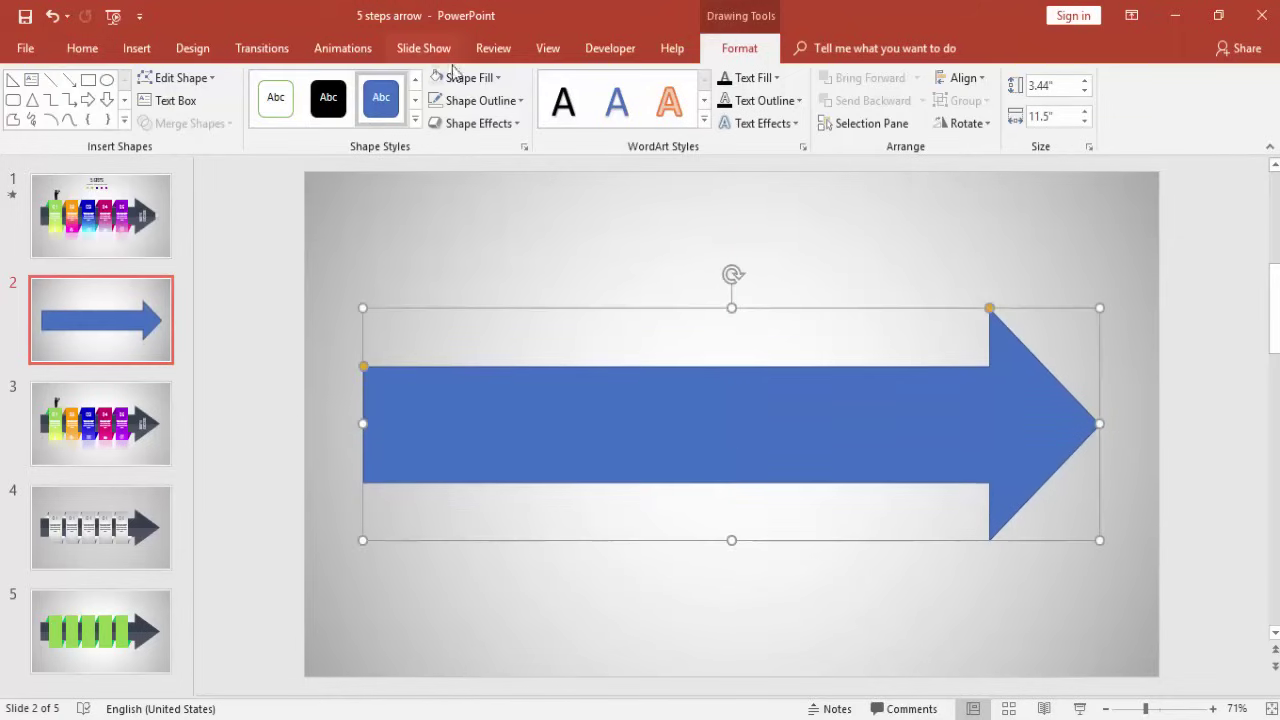
{"action": "left_click", "coordinate": [547, 48]}
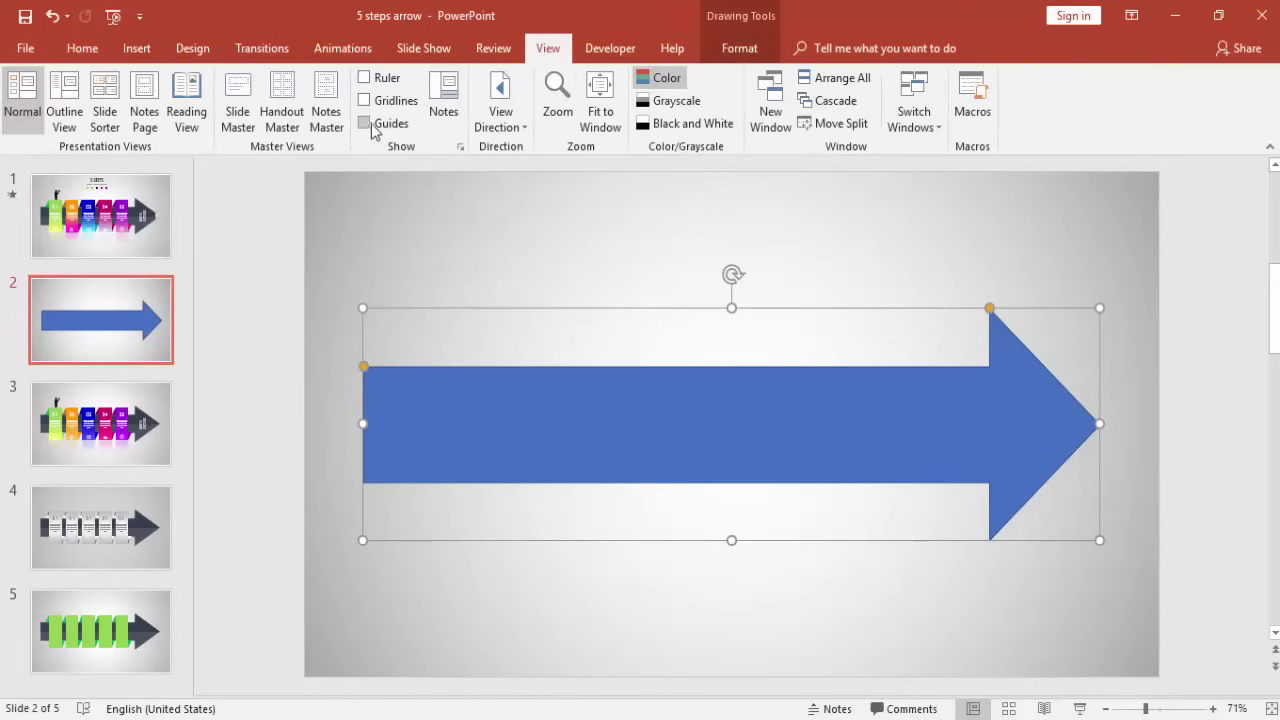
- Align the arrow to the middle of the slide
{"action": "left_click", "coordinate": [725, 48]}
{"action": "left_click", "coordinate": [975, 80]}
{"action": "left_click", "coordinate": [965, 79]}
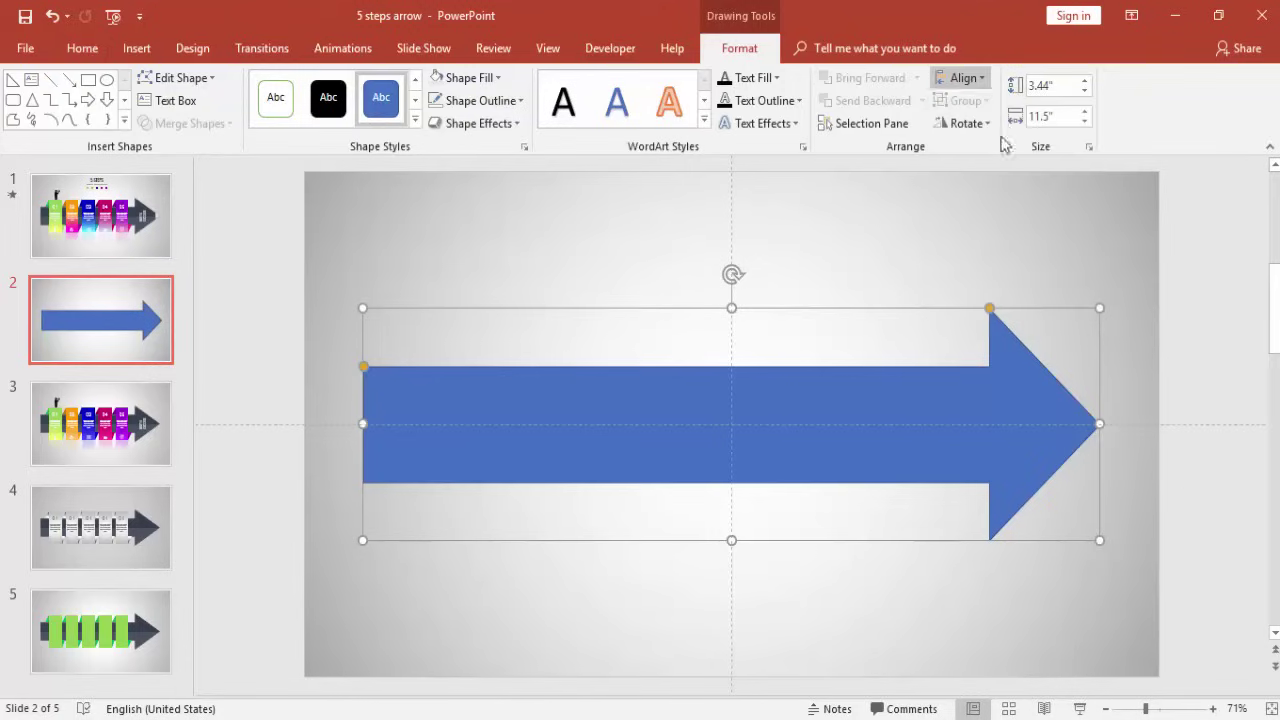
{"action": "left_click", "coordinate": [965, 79]}
{"action": "left_click", "coordinate": [1016, 204]}
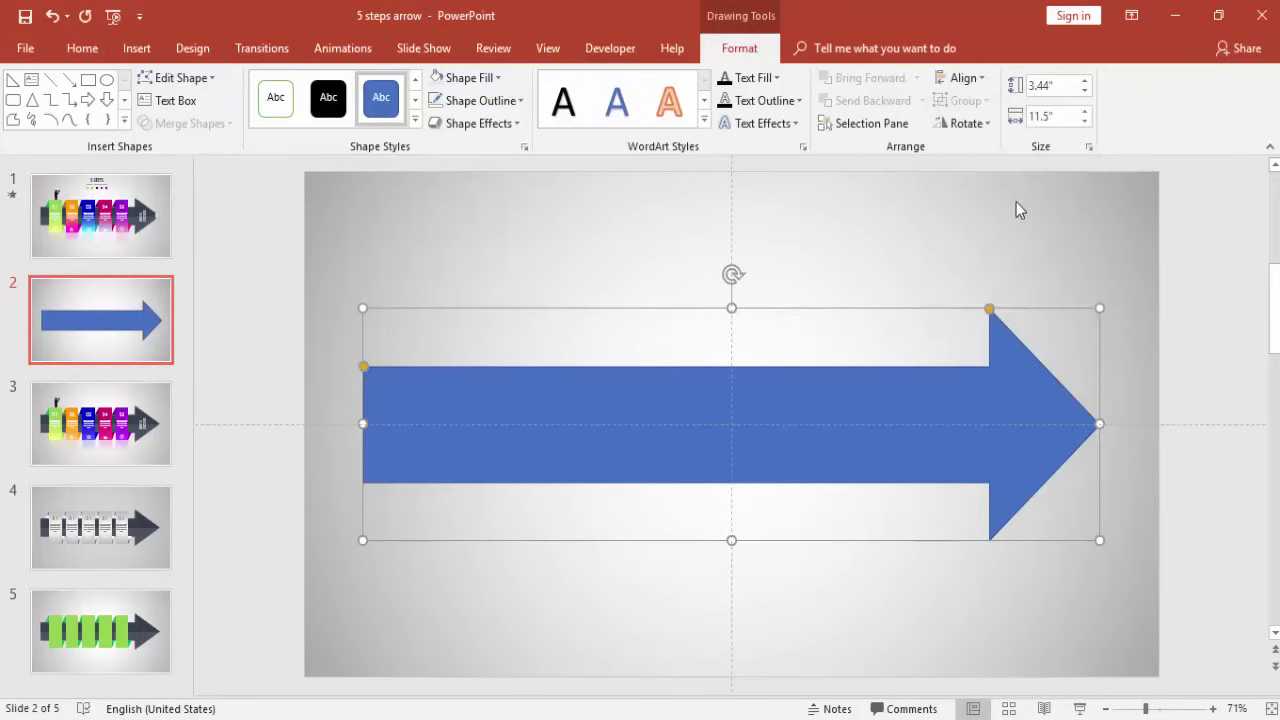
{"action": "left_click", "coordinate": [895, 230]}
{"action": "left_click", "coordinate": [622, 408]}
- Remove the arrow's outline and fill it dark blue-gray
{"action": "left_click", "coordinate": [488, 108]}
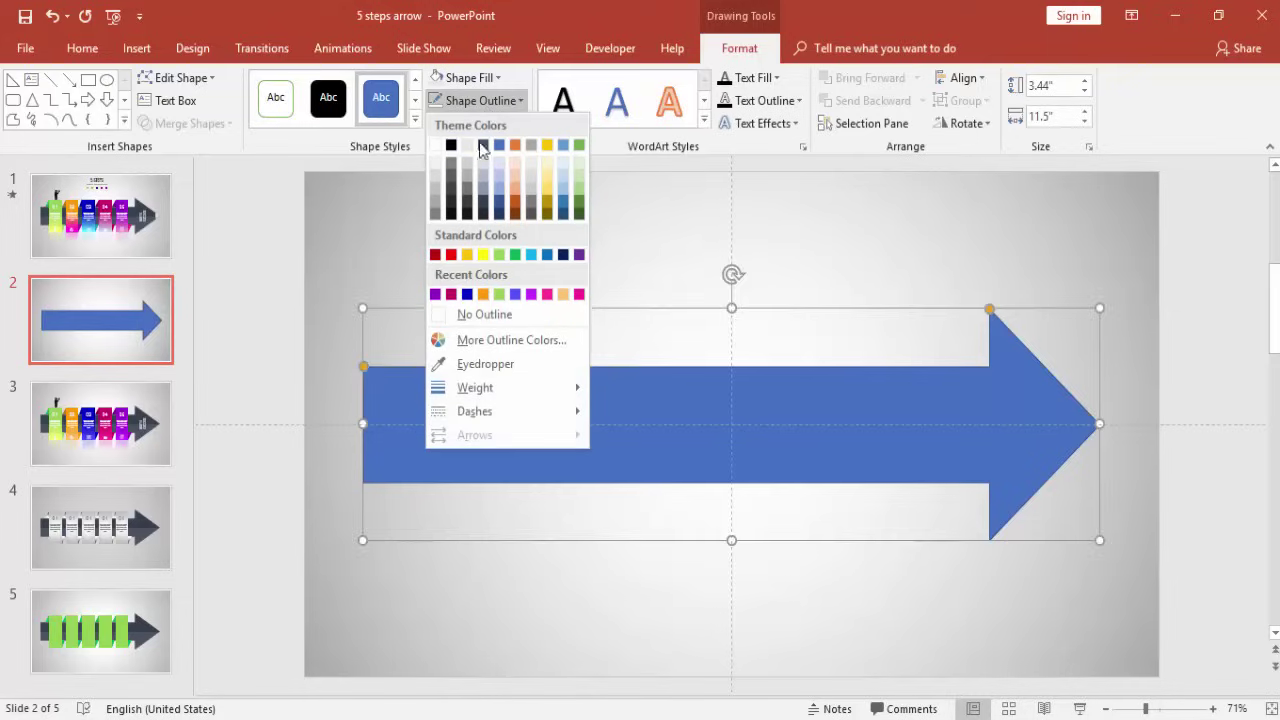
{"action": "left_click", "coordinate": [486, 315]}
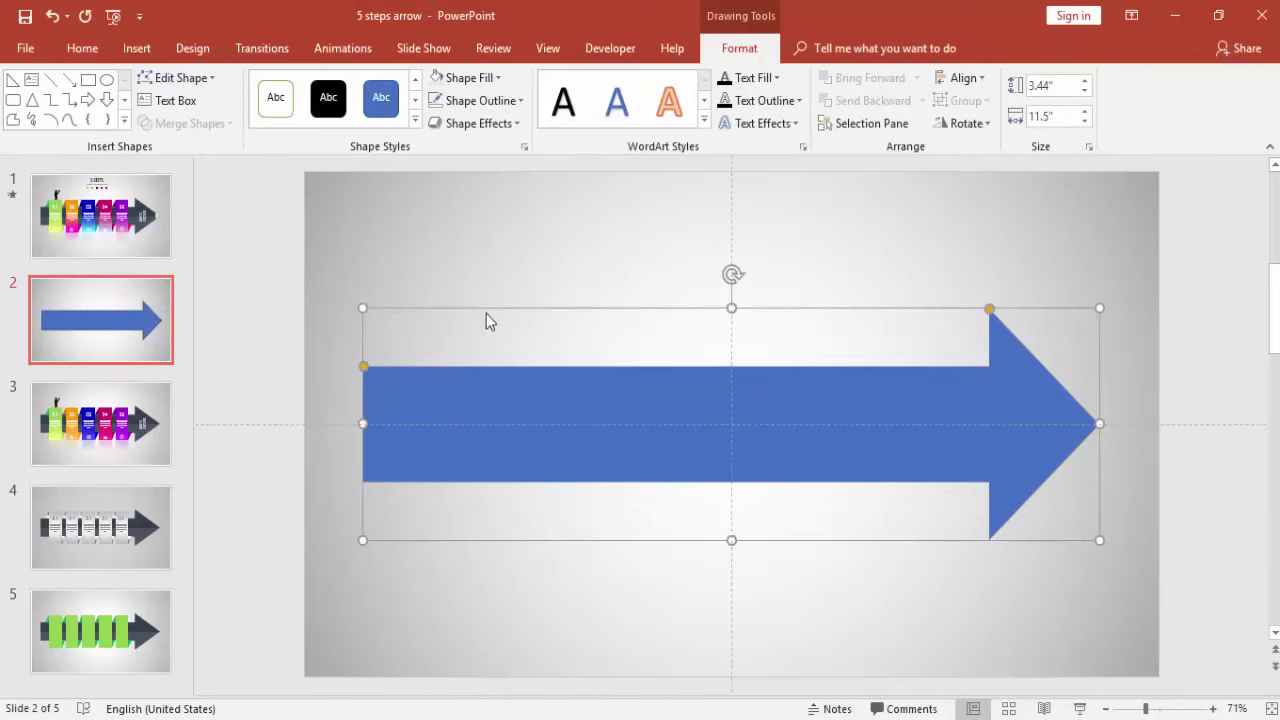
{"action": "left_click", "coordinate": [502, 80]}
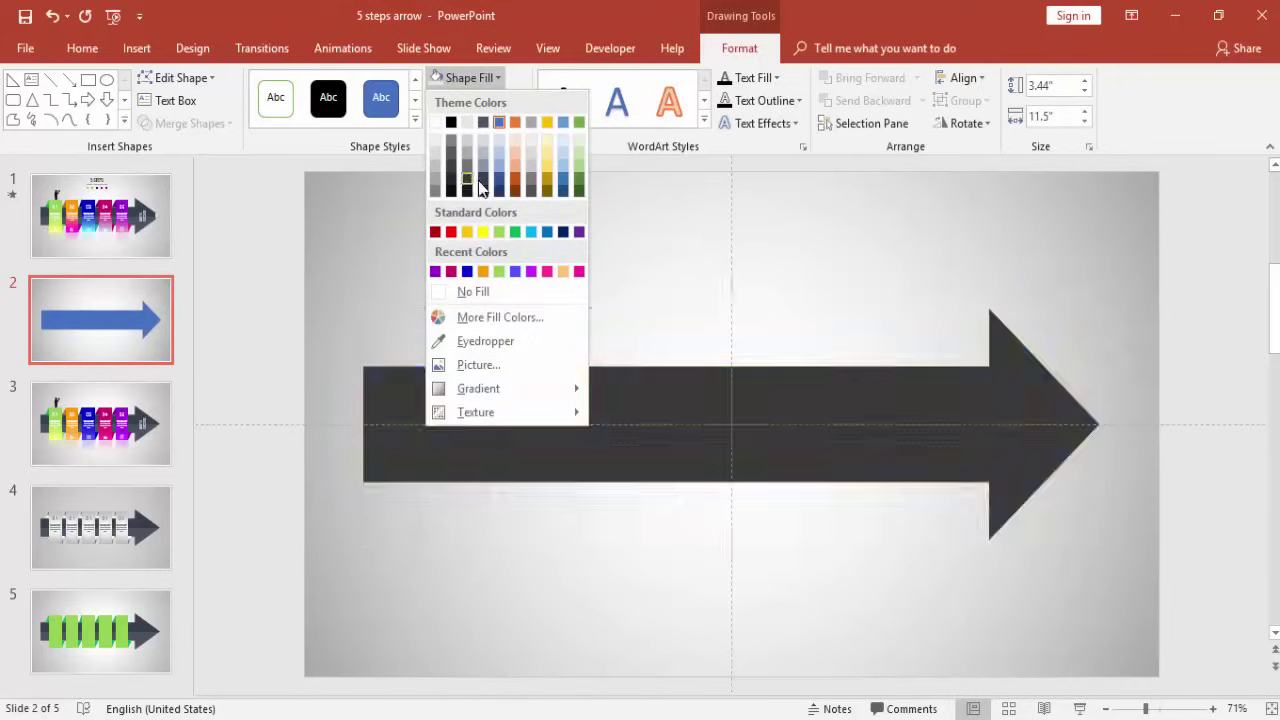
{"action": "left_click", "coordinate": [481, 185]}
{"action": "left_click", "coordinate": [488, 217]}
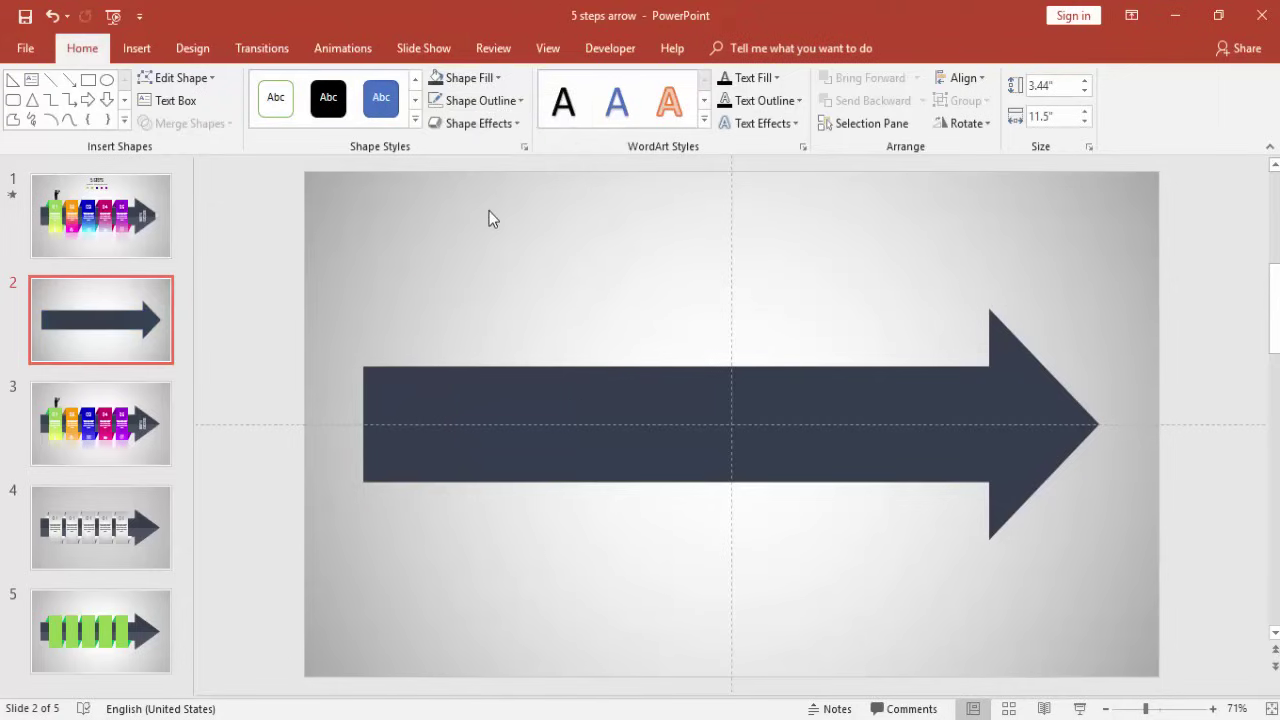
- Duplicate the dark arrow and fill the copy white
{"action": "left_click", "coordinate": [542, 382]}
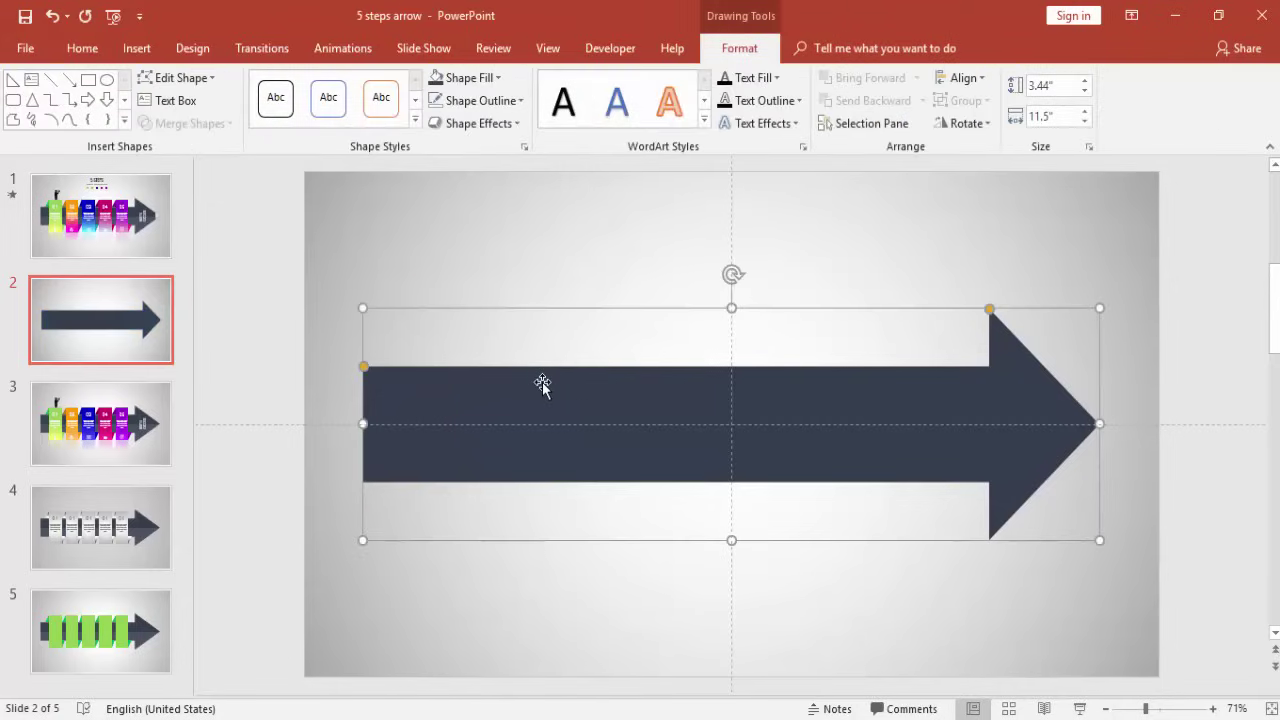
{"action": "left_click_drag", "start_coordinate": [542, 384], "coordinate": [562, 533], "text": "ctrl"}
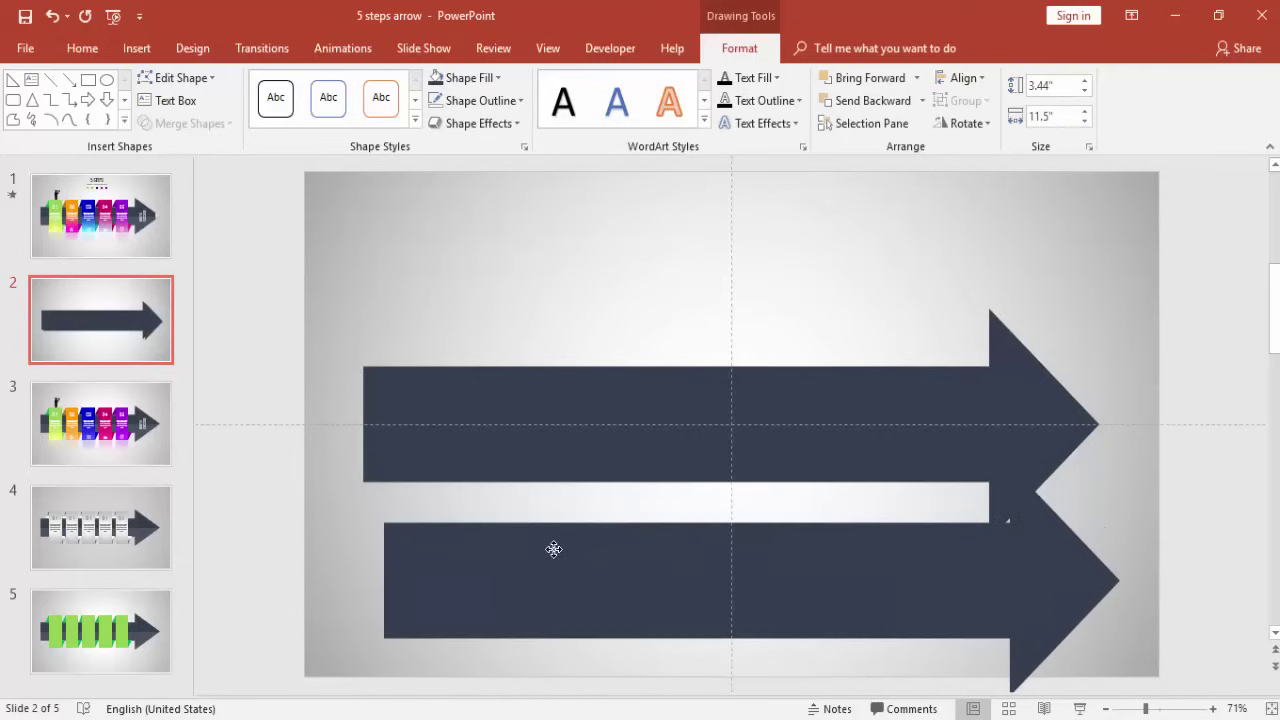
{"action": "left_click", "coordinate": [467, 78]}
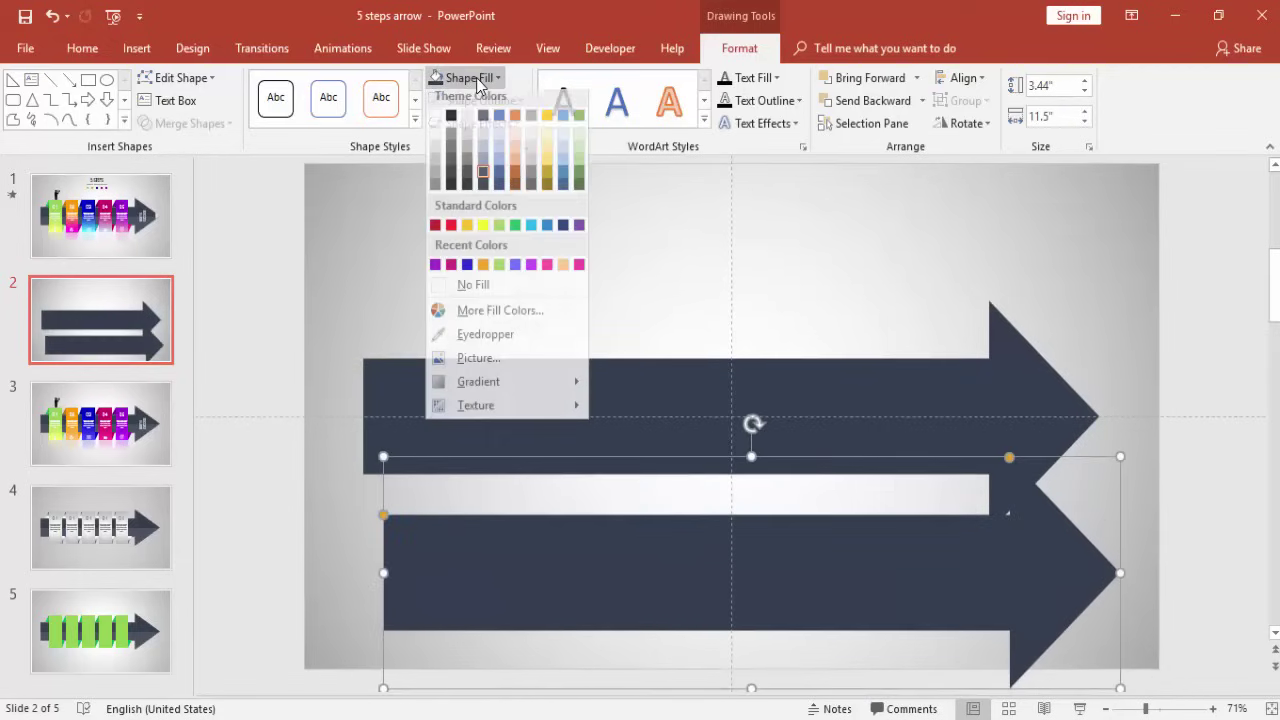
{"action": "left_click", "coordinate": [435, 123]}
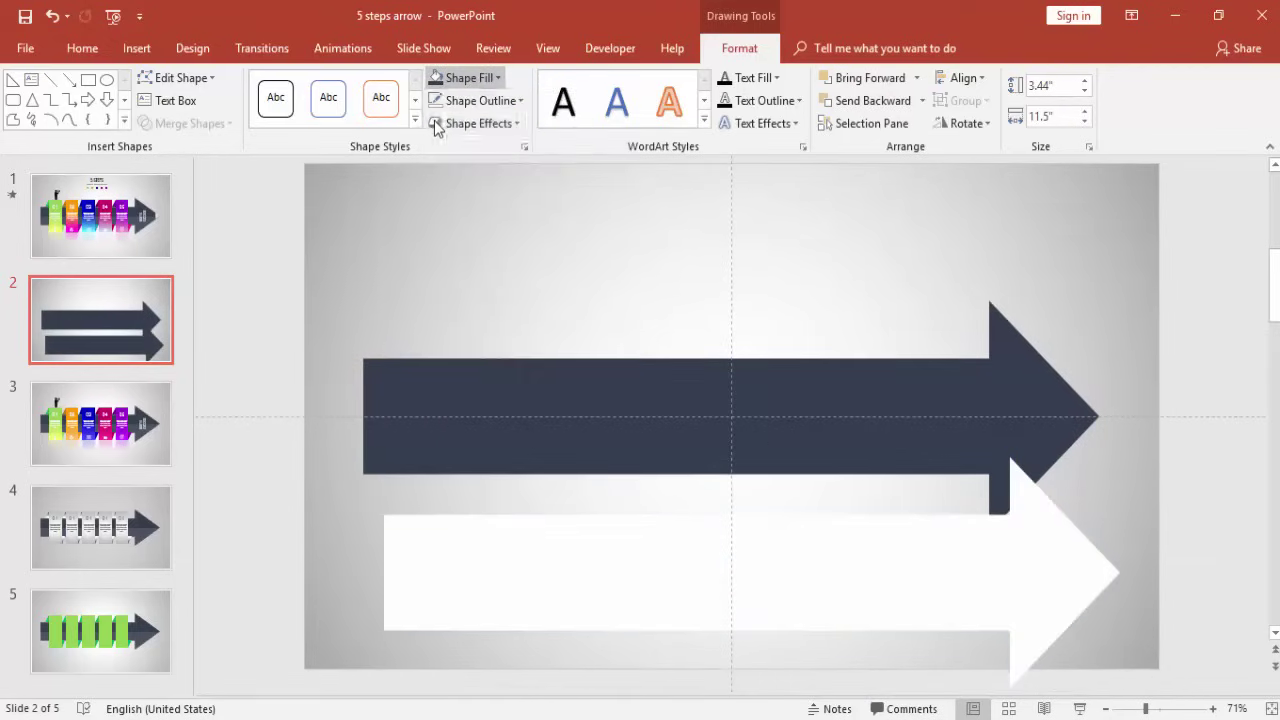
- Align the white copy center and middle so it sits exactly over the dark arrow
{"action": "left_click", "coordinate": [962, 78]}
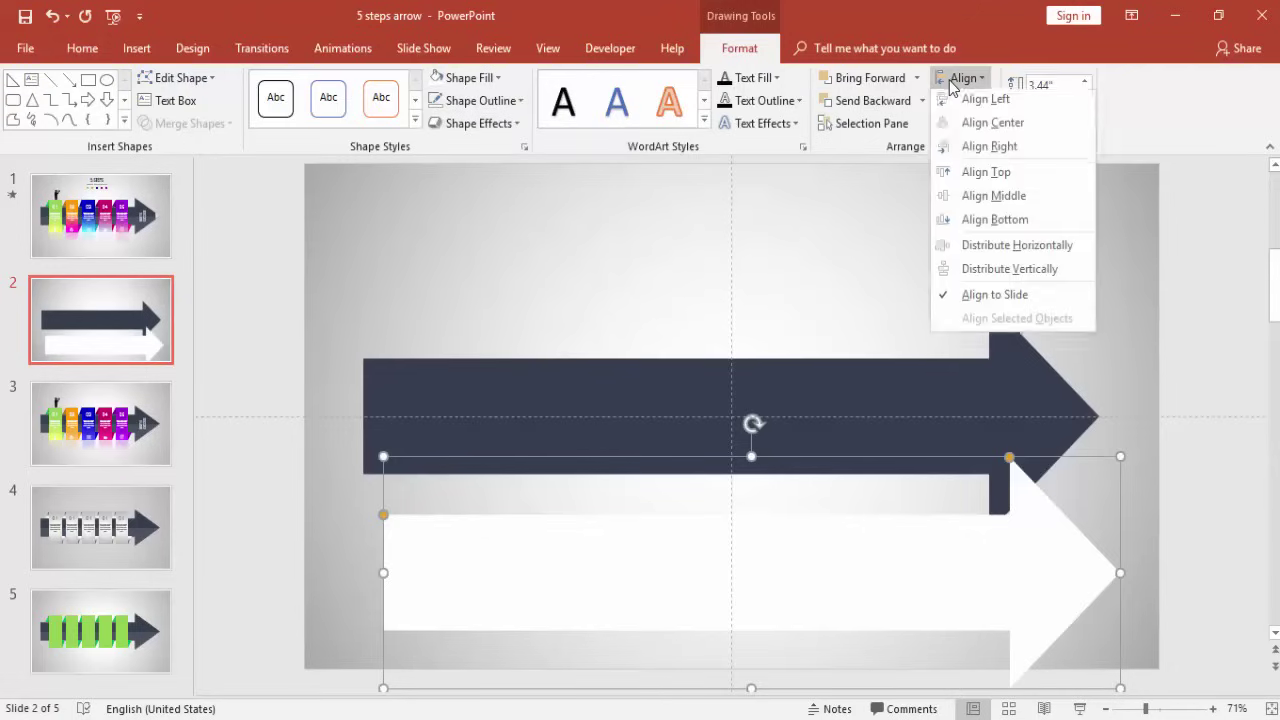
{"action": "left_click", "coordinate": [978, 125]}
{"action": "left_click", "coordinate": [963, 78]}
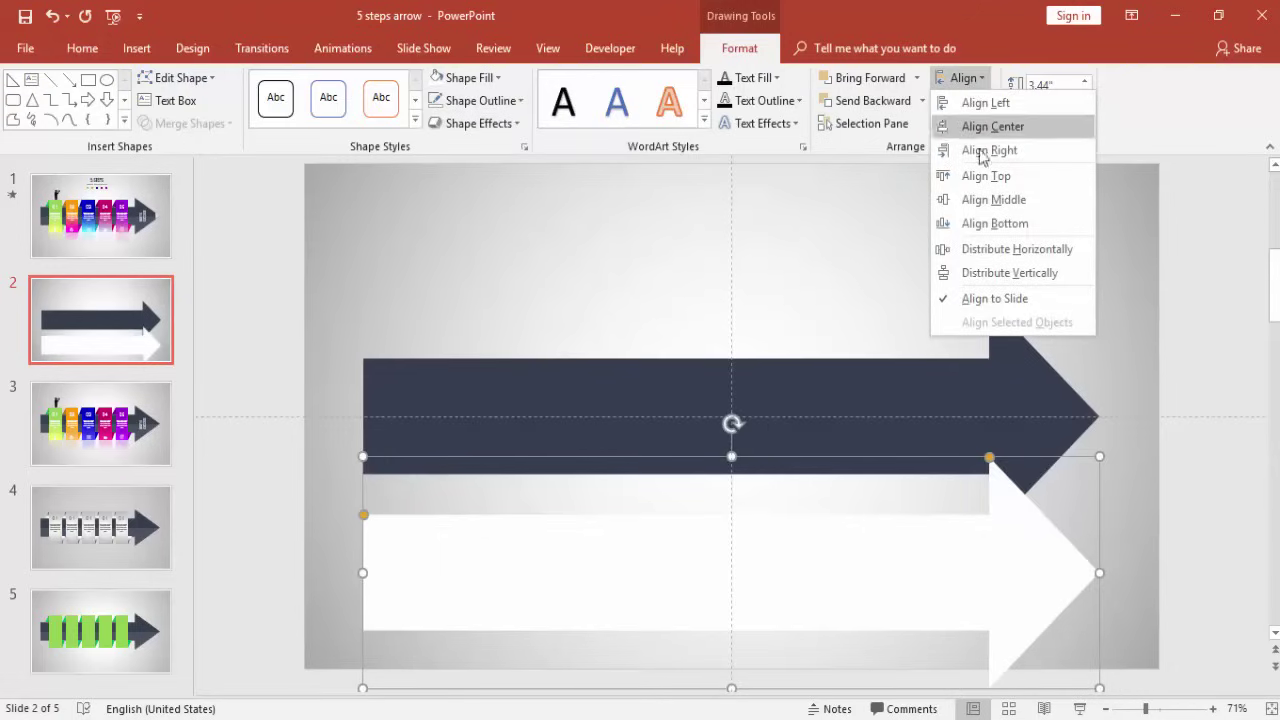
{"action": "left_click", "coordinate": [980, 197]}
{"action": "left_click", "coordinate": [605, 240]}
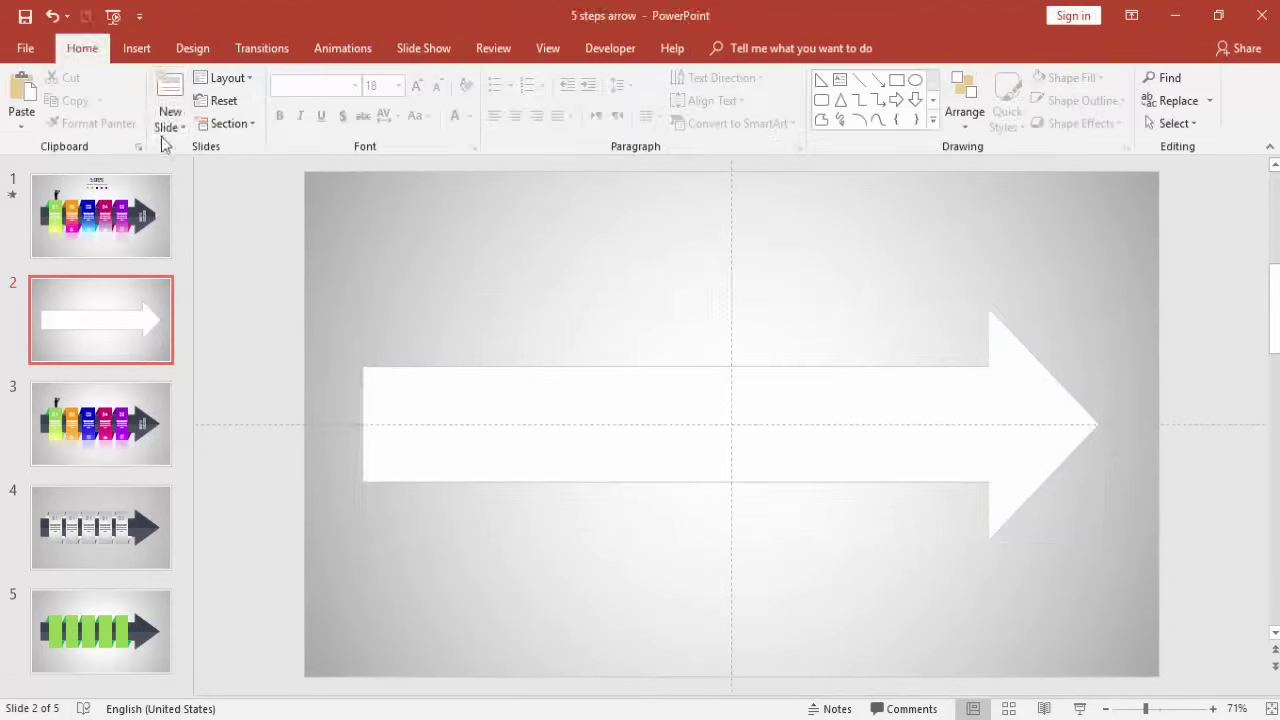
- Choose the Rectangle shape from the Insert Shapes gallery
{"action": "left_click", "coordinate": [141, 56]}
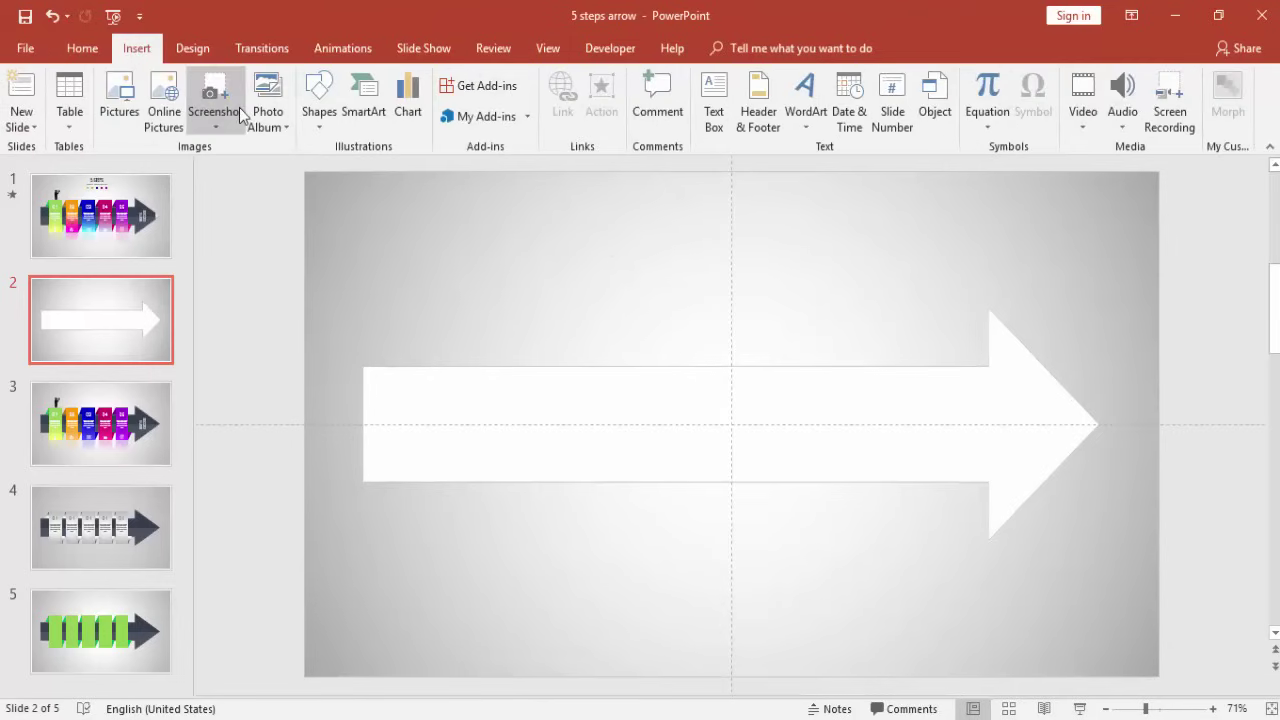
{"action": "left_click", "coordinate": [318, 100]}
{"action": "left_click", "coordinate": [386, 170]}
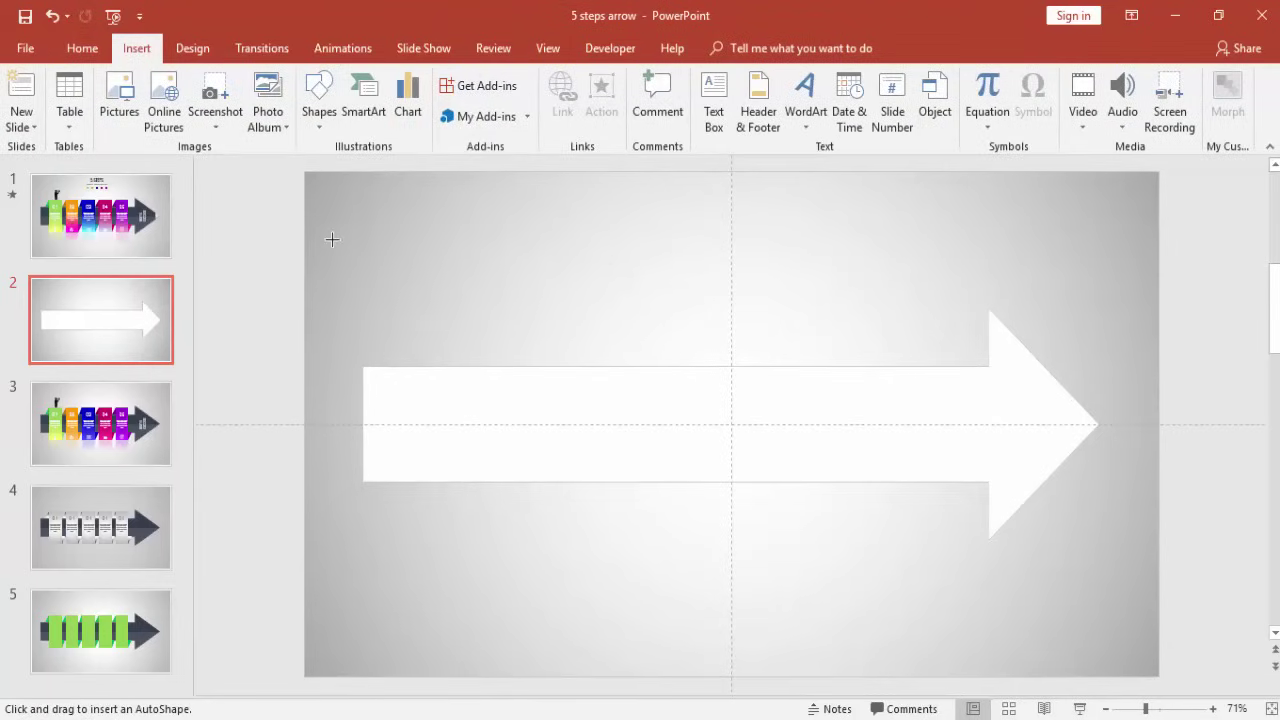
- Subtract a rectangle over the top half from the white arrow, leaving its lower half
{"action": "left_click_drag", "start_coordinate": [332, 239], "coordinate": [1144, 424]}
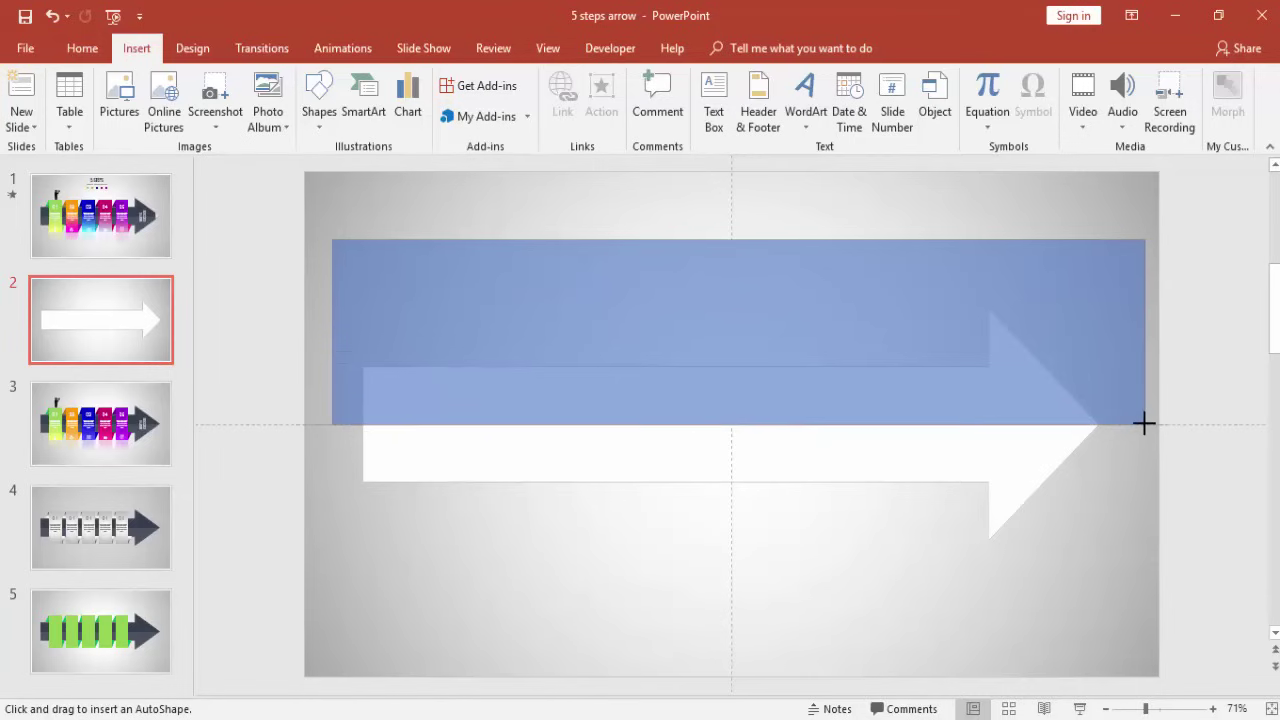
{"action": "left_click", "coordinate": [807, 448]}
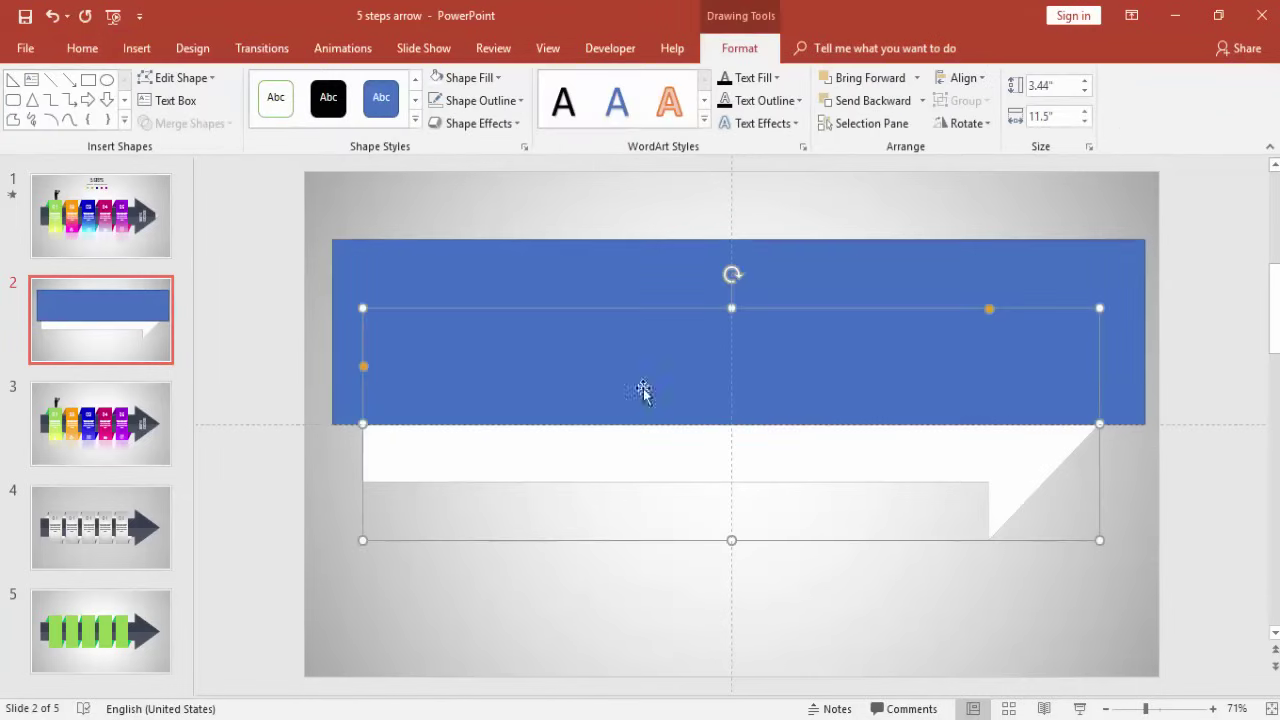
{"action": "left_click", "coordinate": [426, 288], "text": "shift"}
{"action": "left_click", "coordinate": [185, 123]}
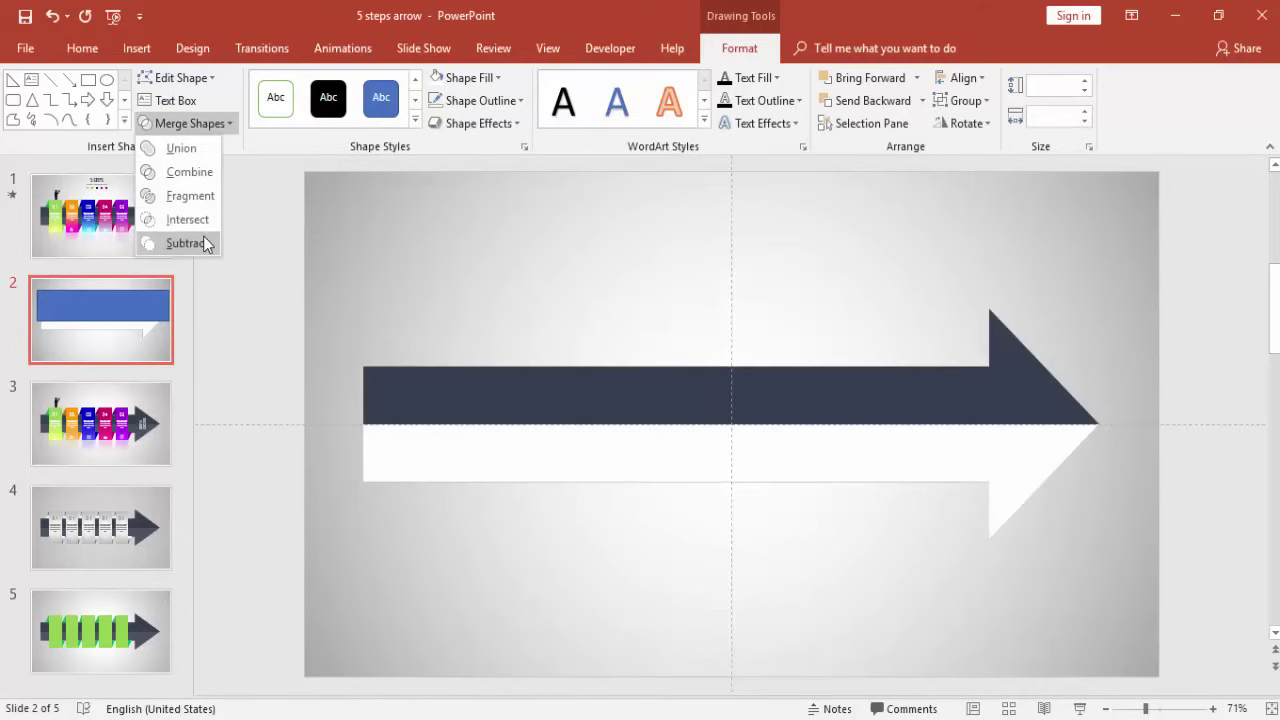
{"action": "left_click", "coordinate": [204, 240]}
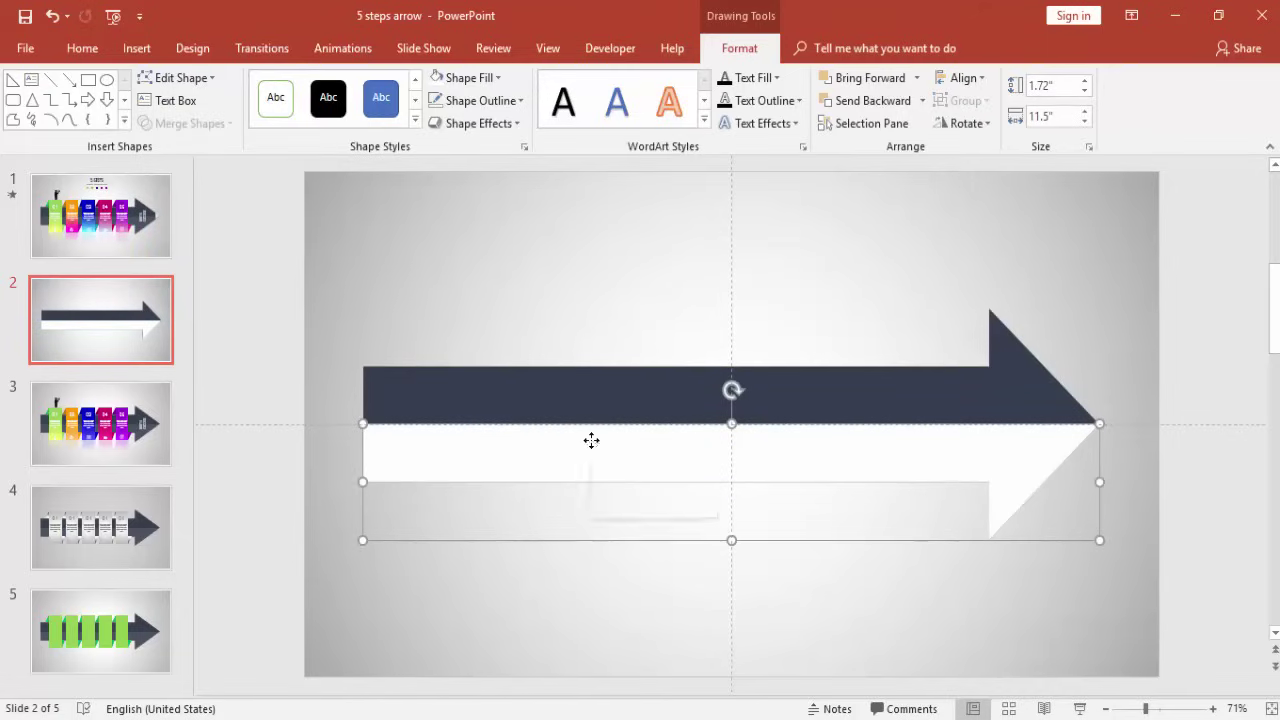
- Set the white lower-half shape's transparency to 78%
{"action": "right_click", "coordinate": [591, 440]}
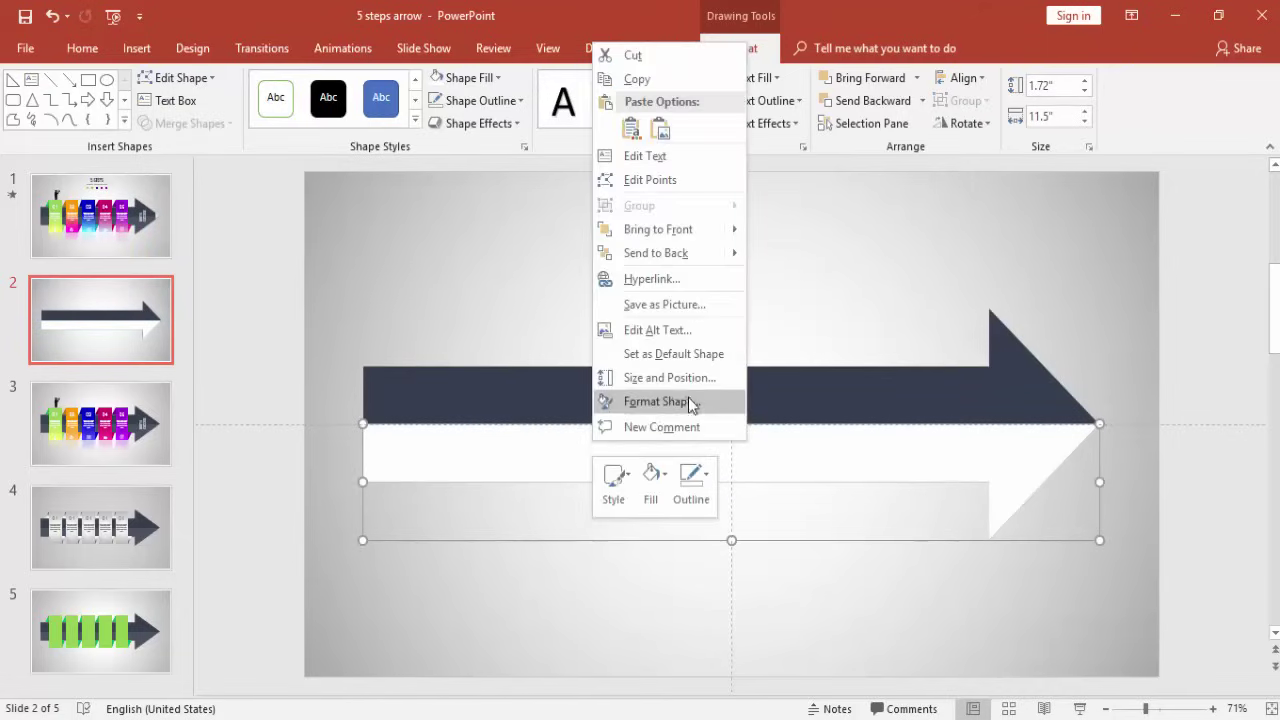
{"action": "left_click", "coordinate": [690, 404]}
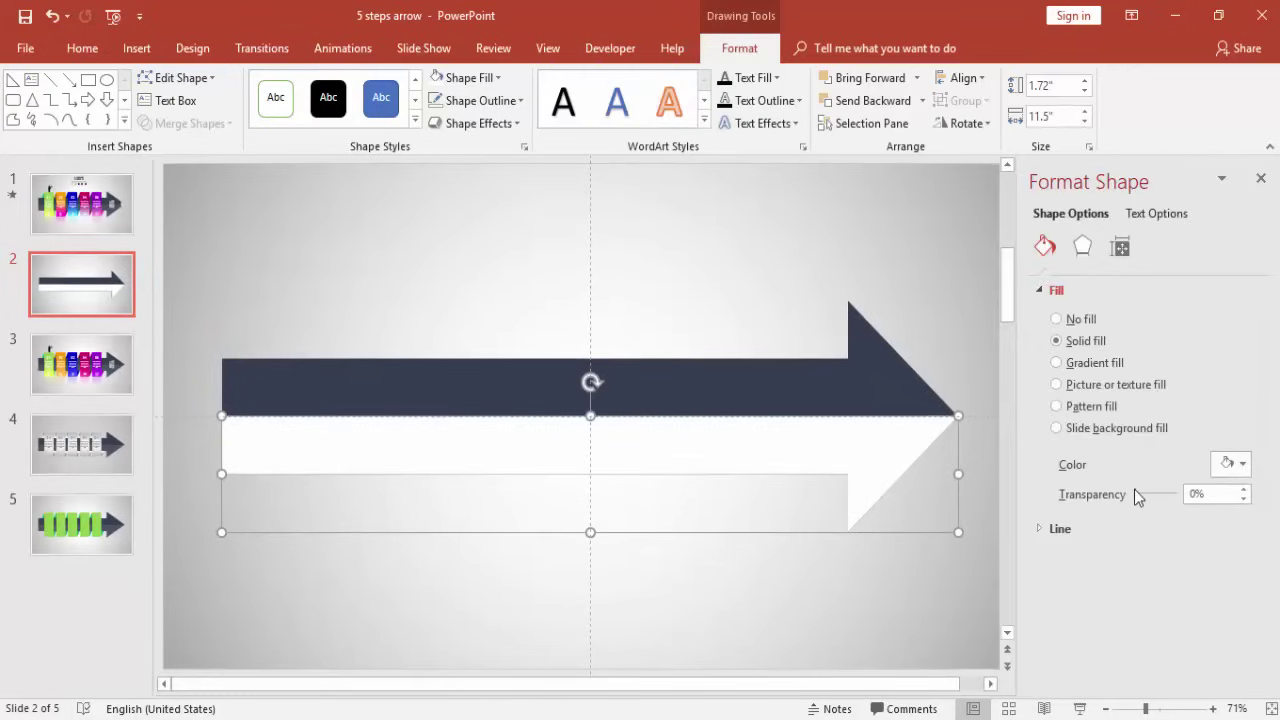
{"action": "left_click_drag", "start_coordinate": [1136, 497], "coordinate": [1170, 497]}
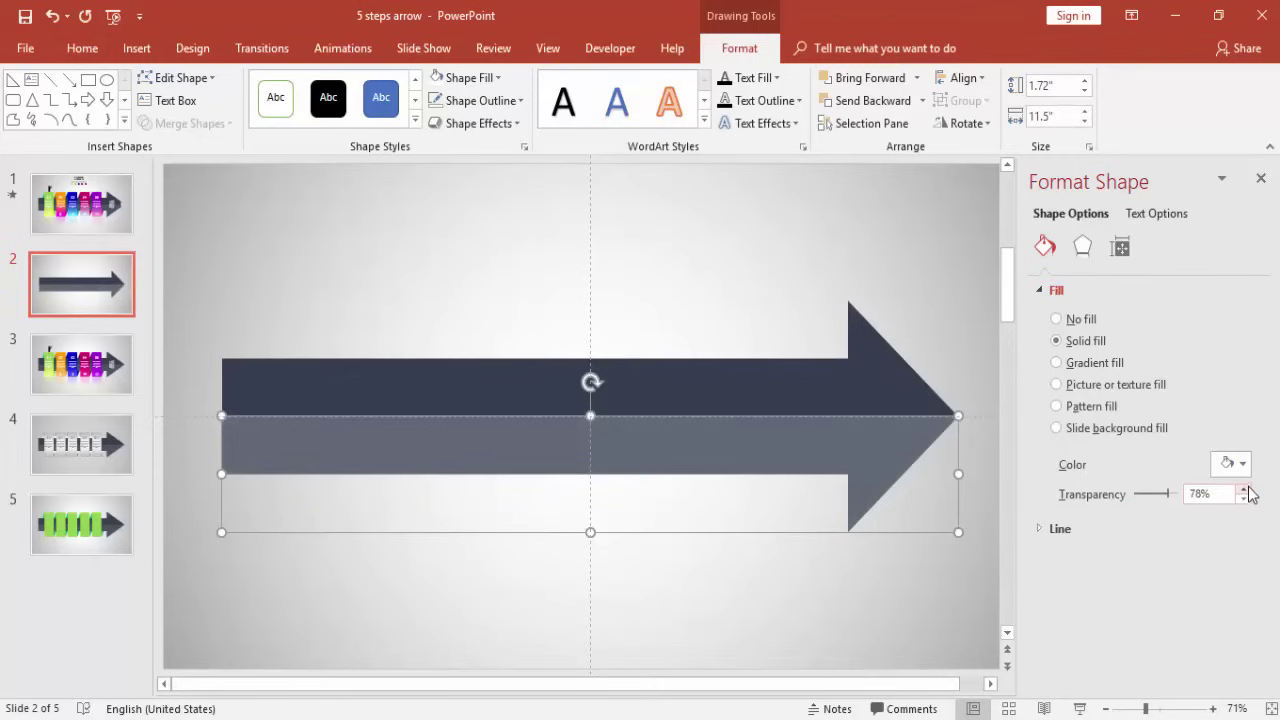
{"action": "left_click", "coordinate": [897, 574]}
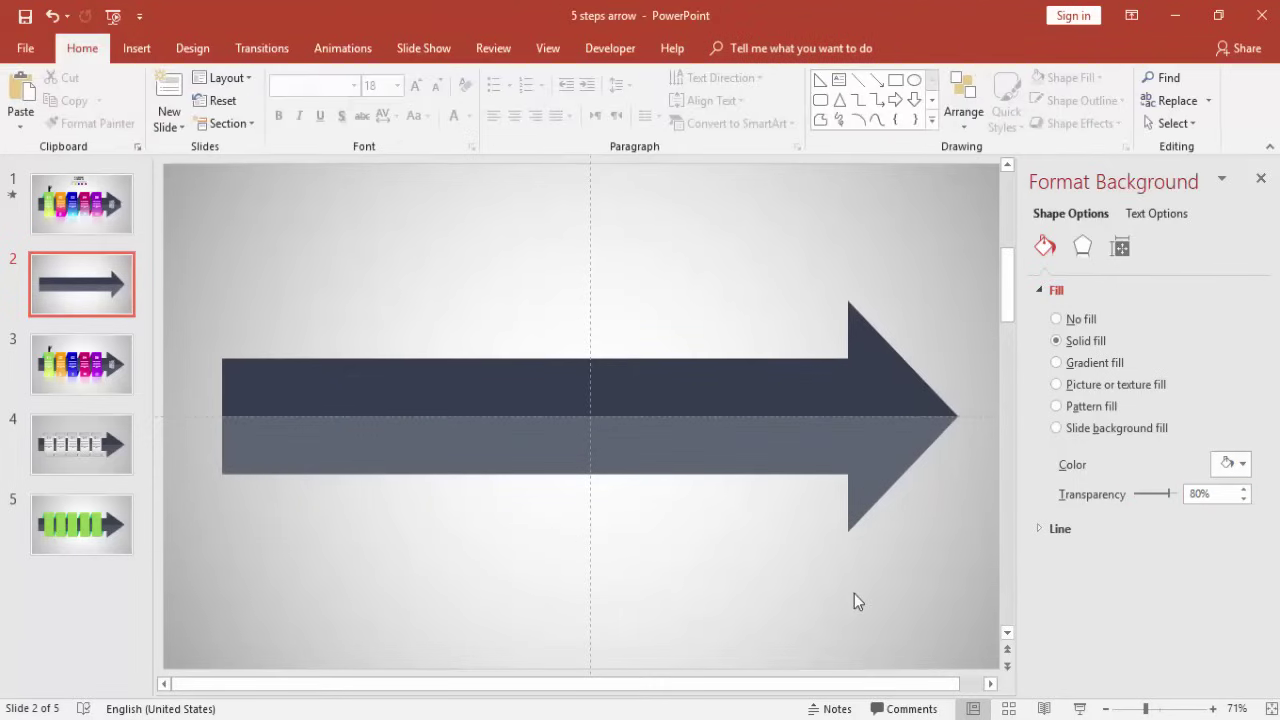
{"action": "left_click", "coordinate": [1261, 178]}
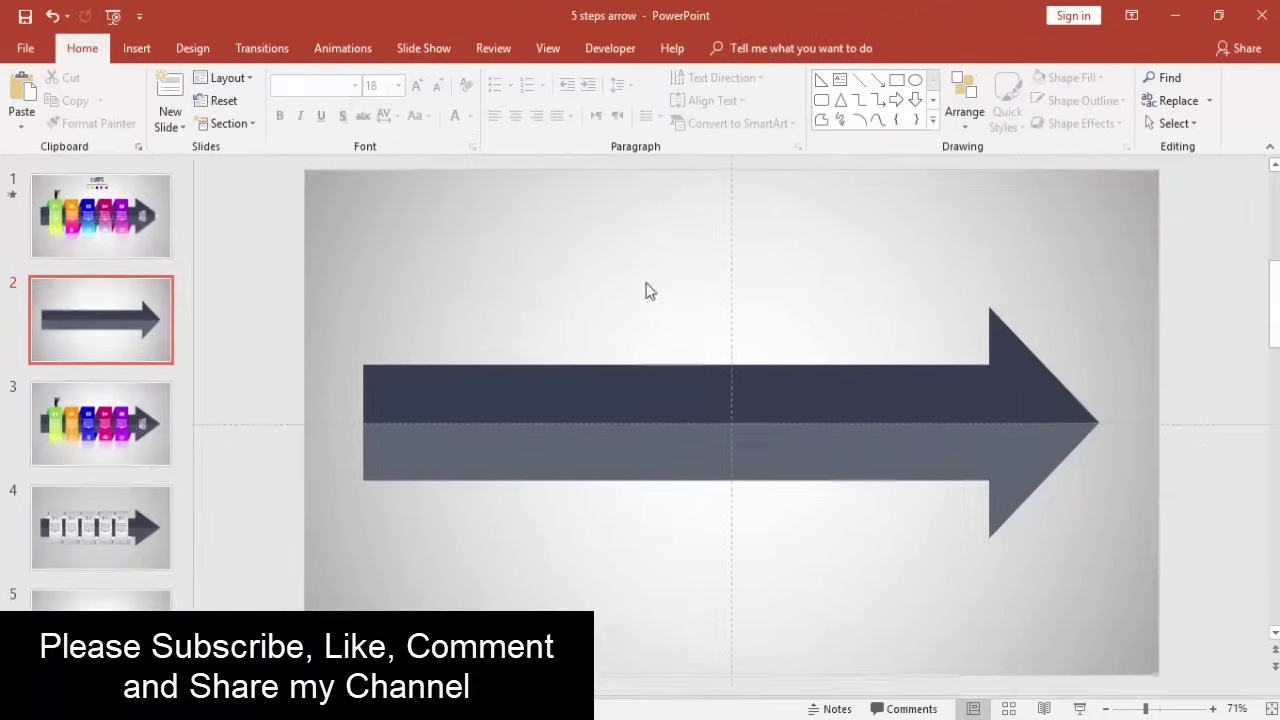
- Draw a tall blue rectangle 1.25" wide across the arrow's left end
{"action": "left_click", "coordinate": [134, 48]}
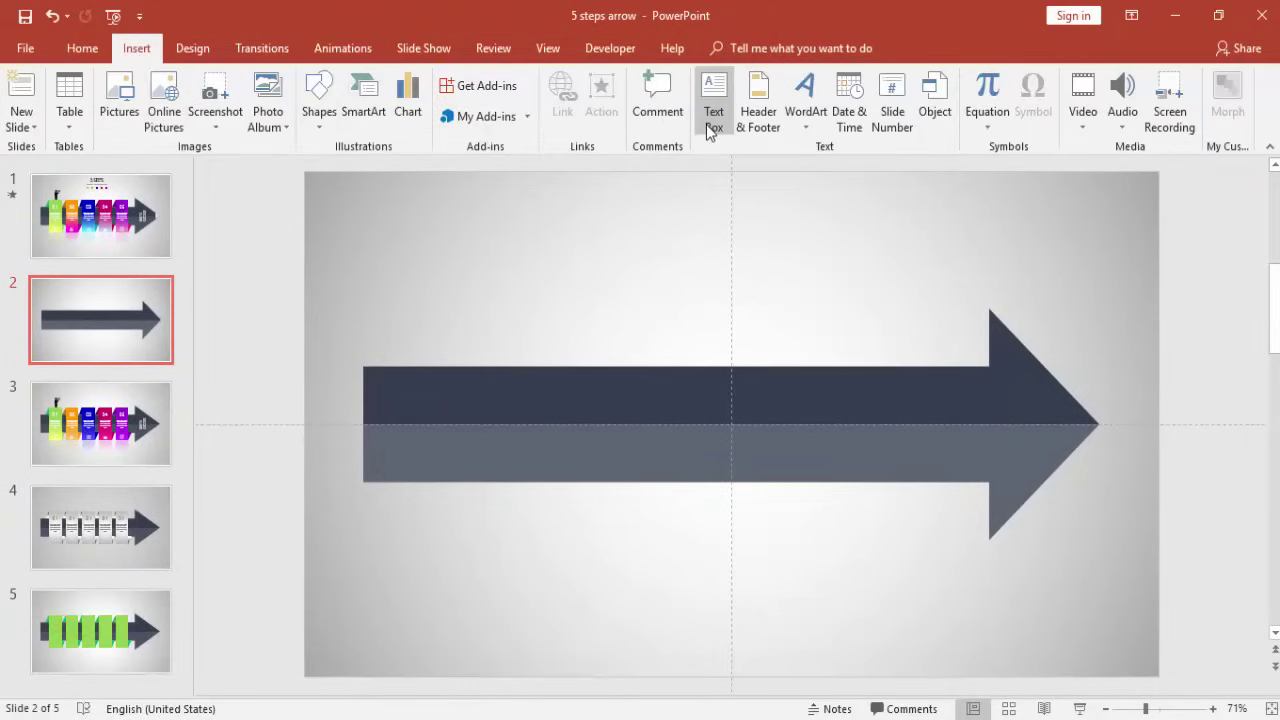
{"action": "left_click", "coordinate": [318, 130]}
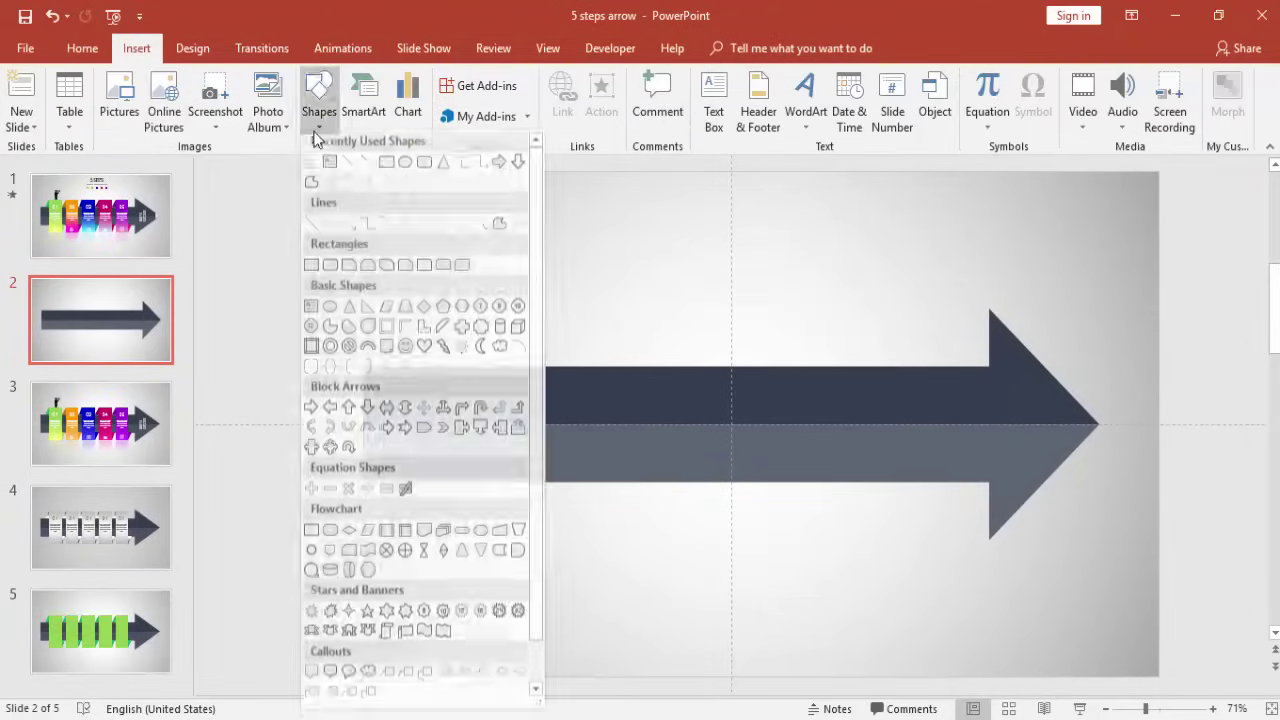
{"action": "left_click", "coordinate": [386, 162]}
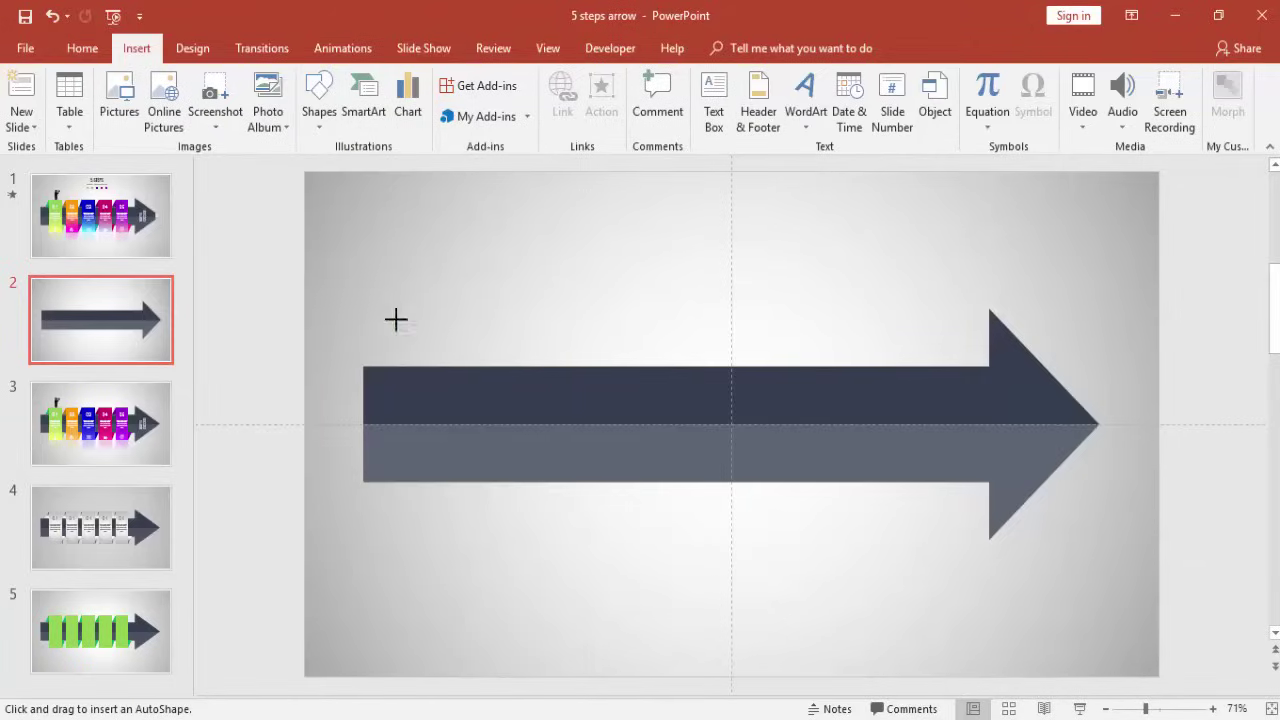
{"action": "left_click_drag", "start_coordinate": [396, 319], "coordinate": [474, 529]}
{"action": "type", "text": "1.25"}
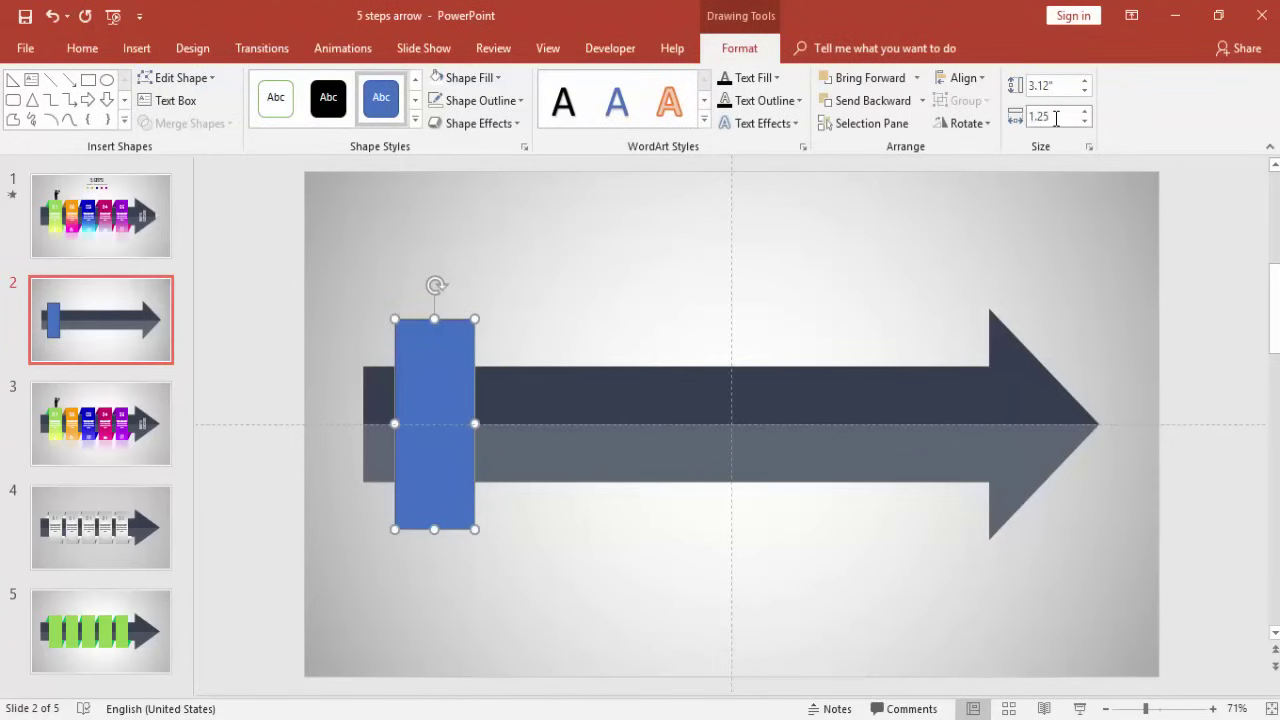
{"action": "key", "text": "Return"}
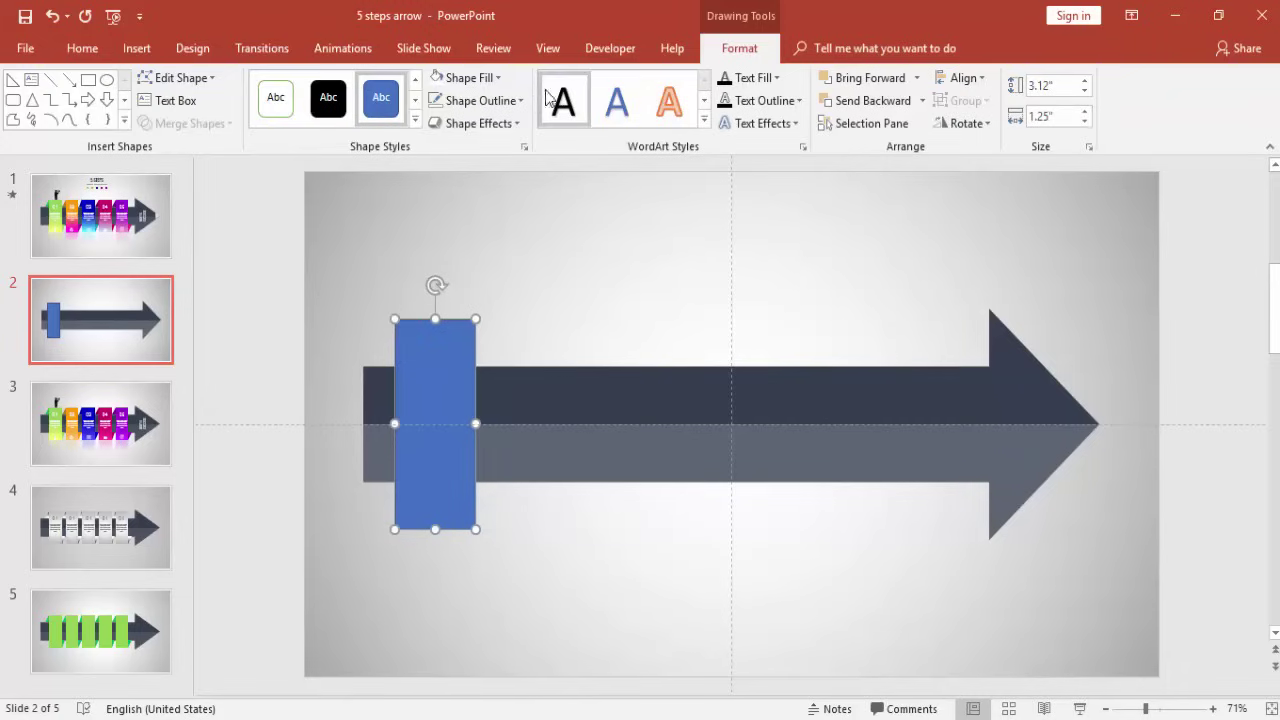
- Remove the rectangle's outline and nudge it slightly to the right
{"action": "left_click", "coordinate": [480, 100]}
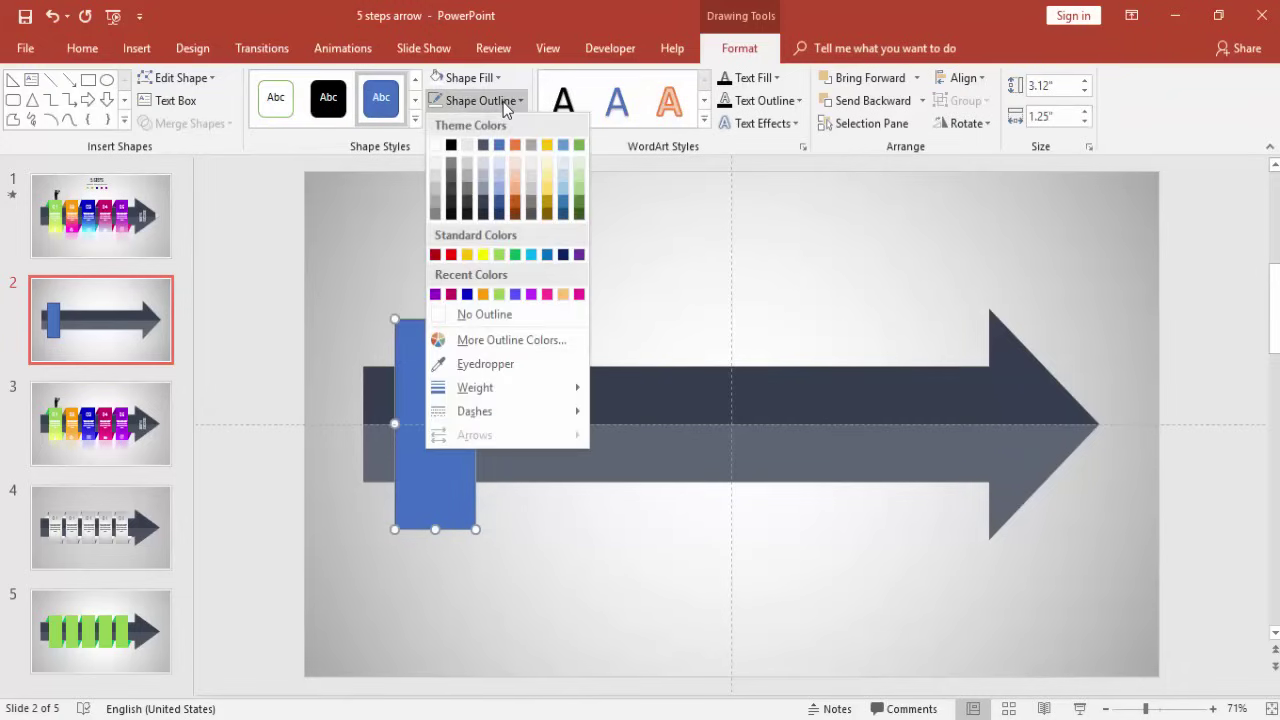
{"action": "left_click", "coordinate": [508, 314]}
{"action": "left_click", "coordinate": [515, 552]}
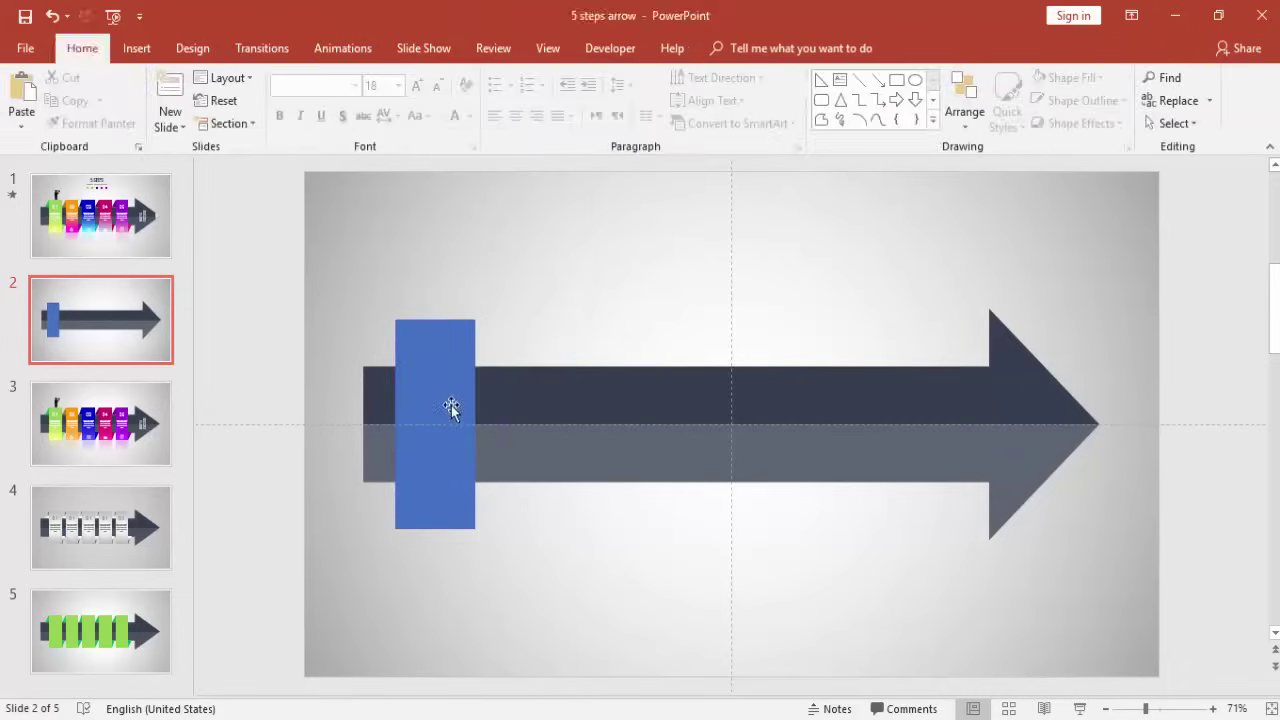
{"action": "left_click", "coordinate": [450, 407]}
{"action": "left_click_drag", "start_coordinate": [450, 407], "coordinate": [470, 411]}
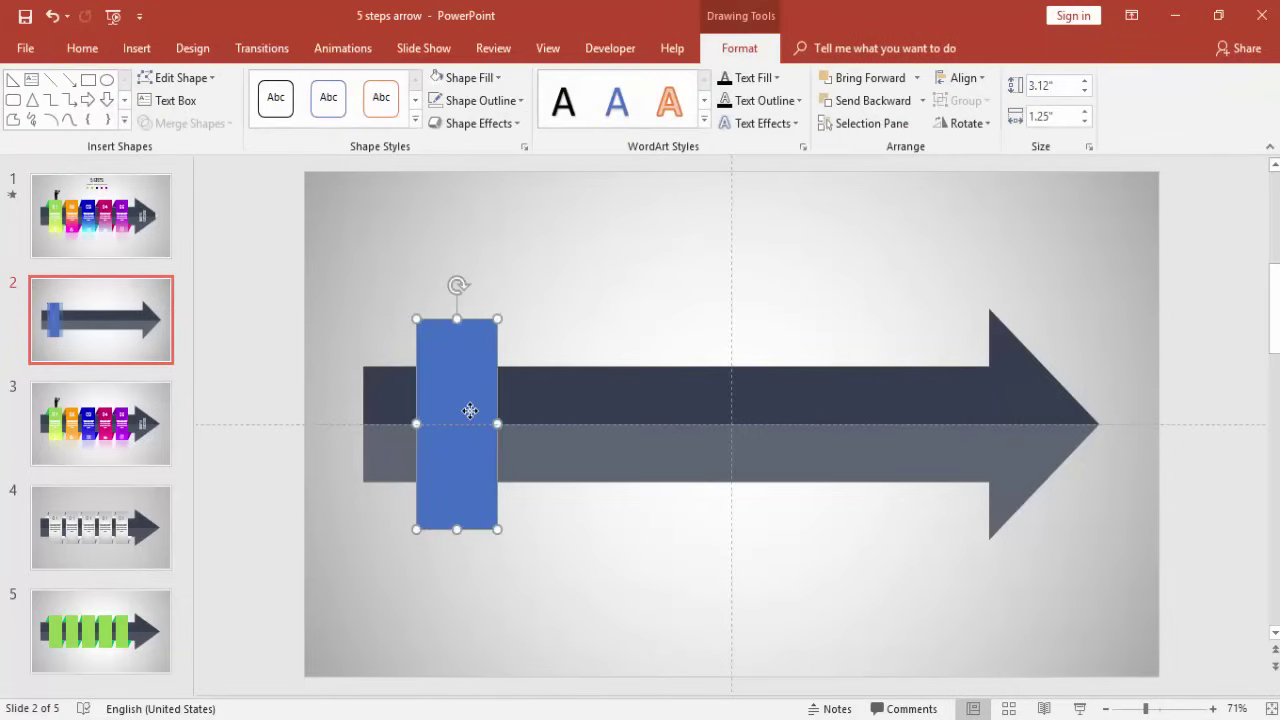
{"action": "left_click", "coordinate": [633, 569]}
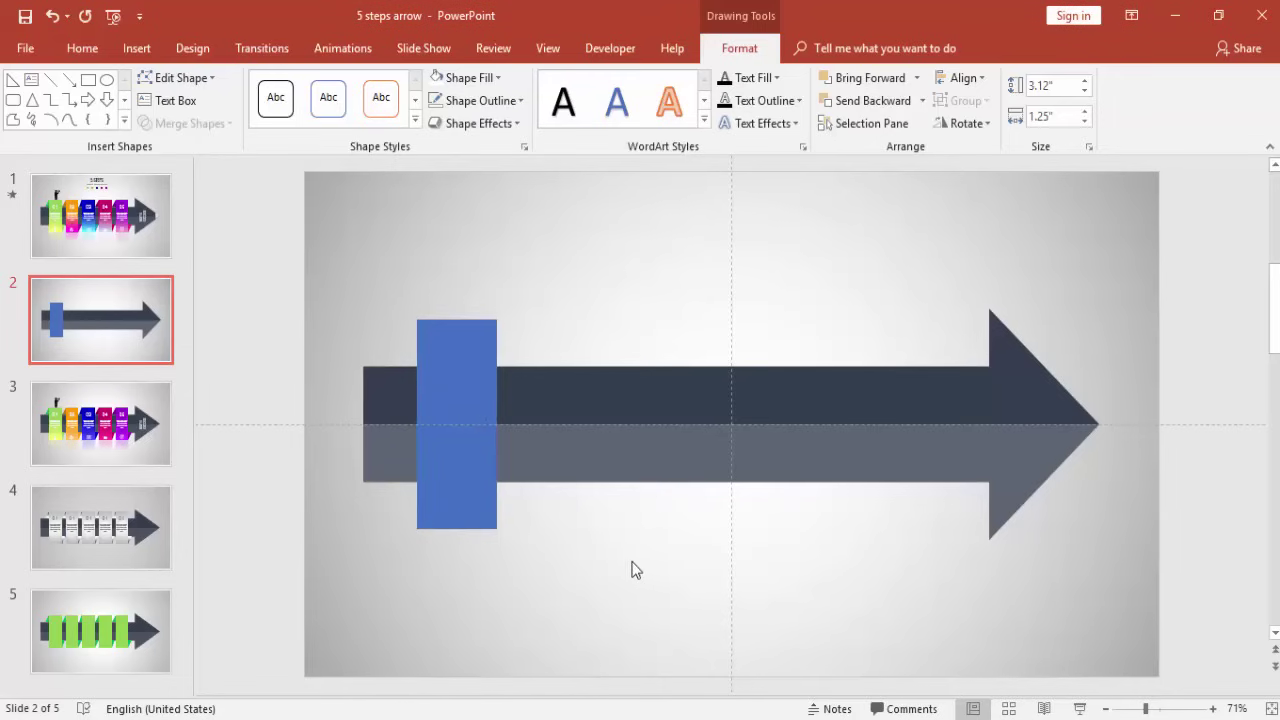
{"action": "left_click", "coordinate": [137, 48]}
- Draw a small right triangle above the arrow's left end, with no outline and dark blue fill
{"action": "left_click", "coordinate": [319, 112]}
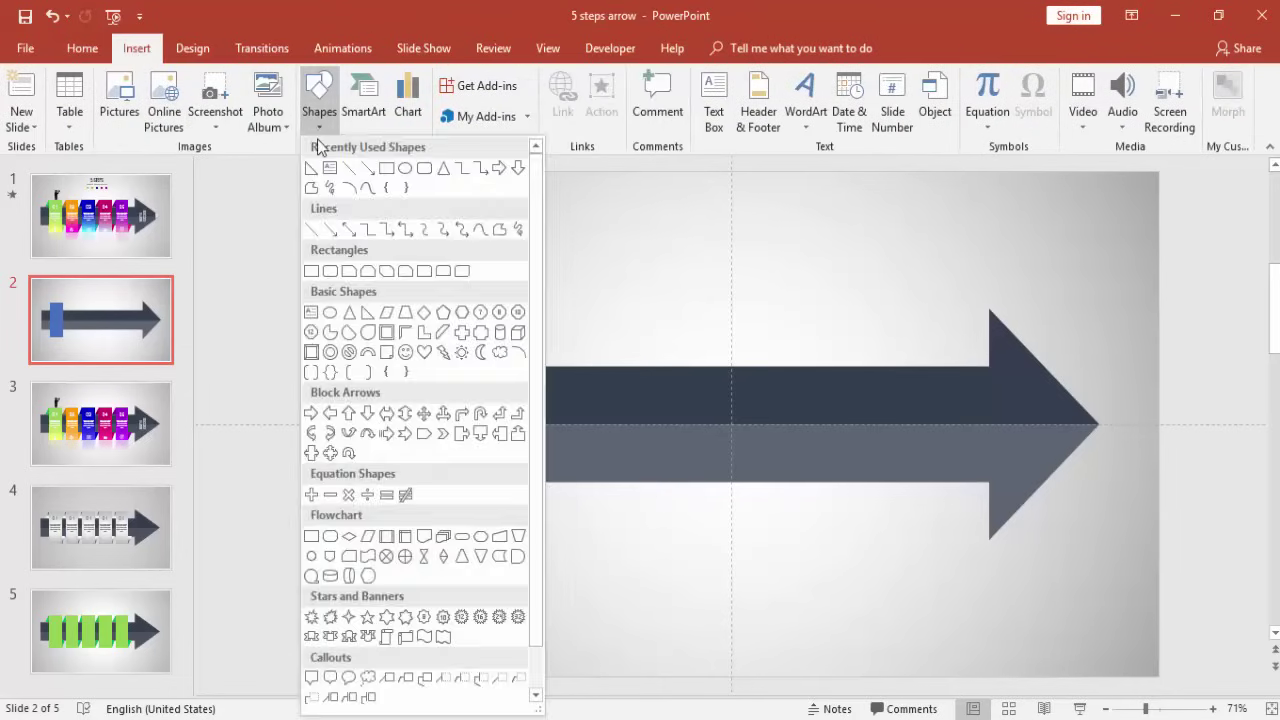
{"action": "left_click", "coordinate": [369, 314]}
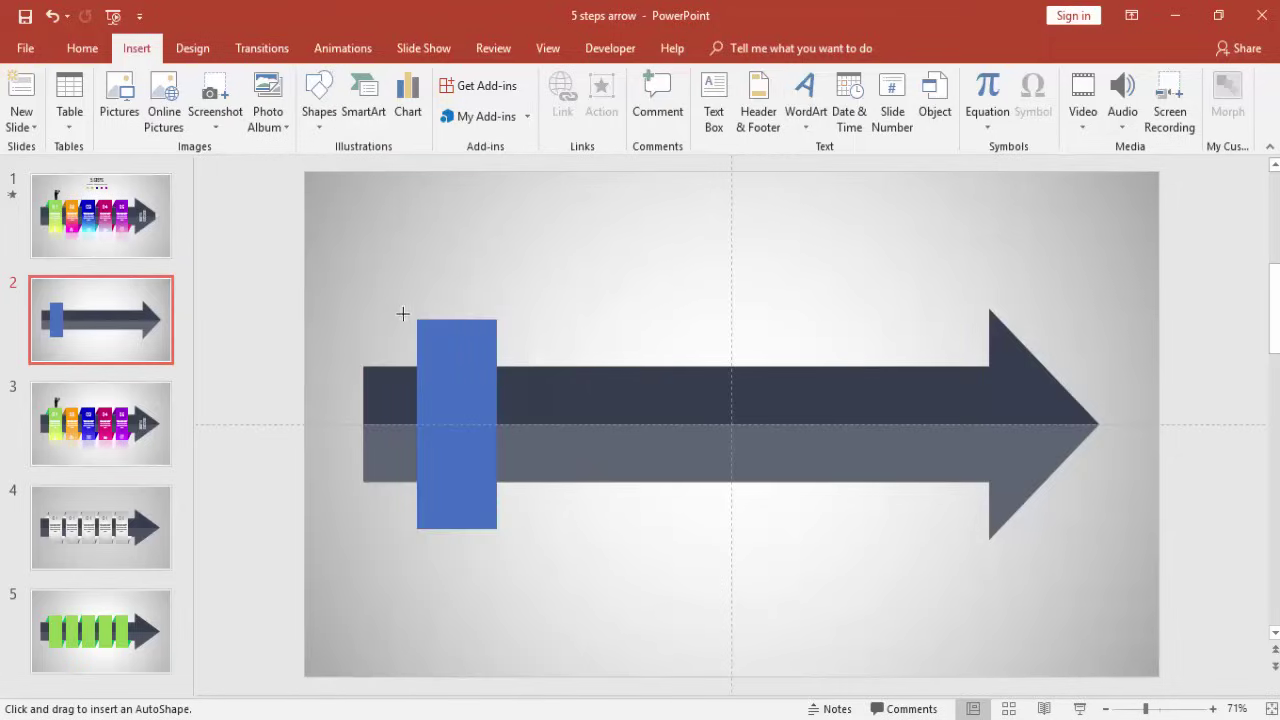
{"action": "left_click_drag", "start_coordinate": [415, 358], "coordinate": [408, 370]}
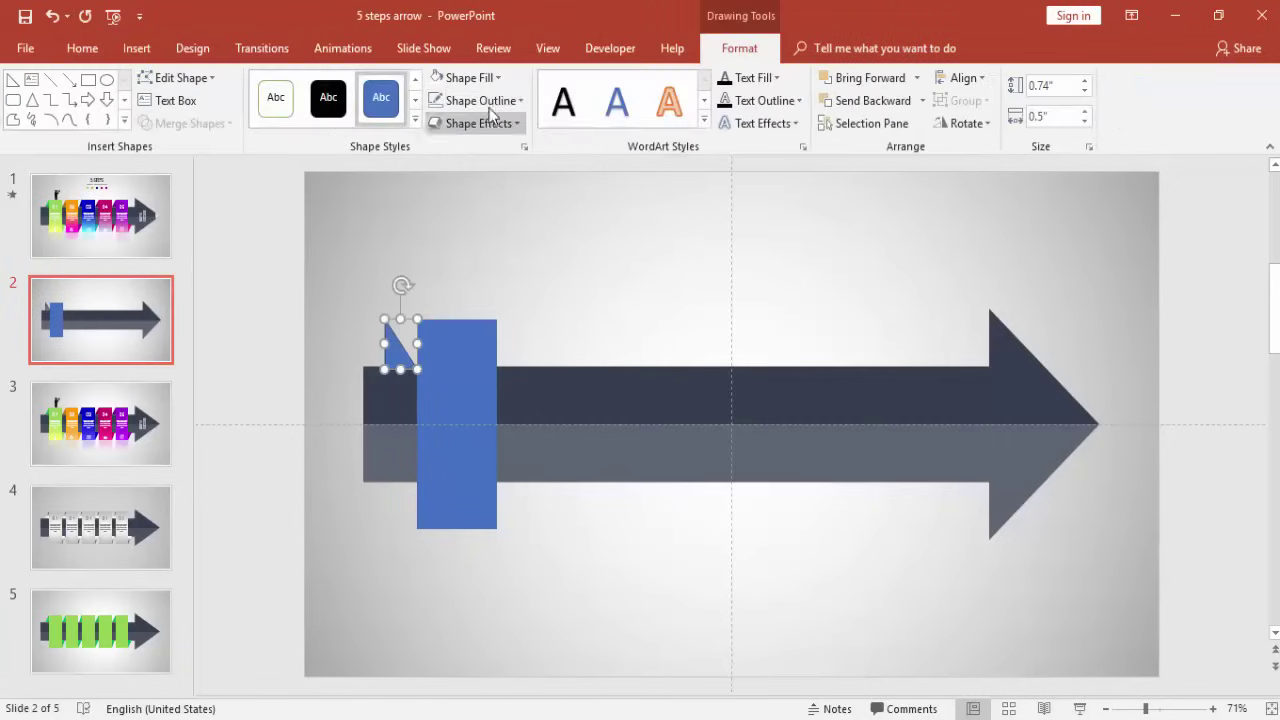
{"action": "left_click", "coordinate": [482, 99]}
{"action": "left_click", "coordinate": [494, 313]}
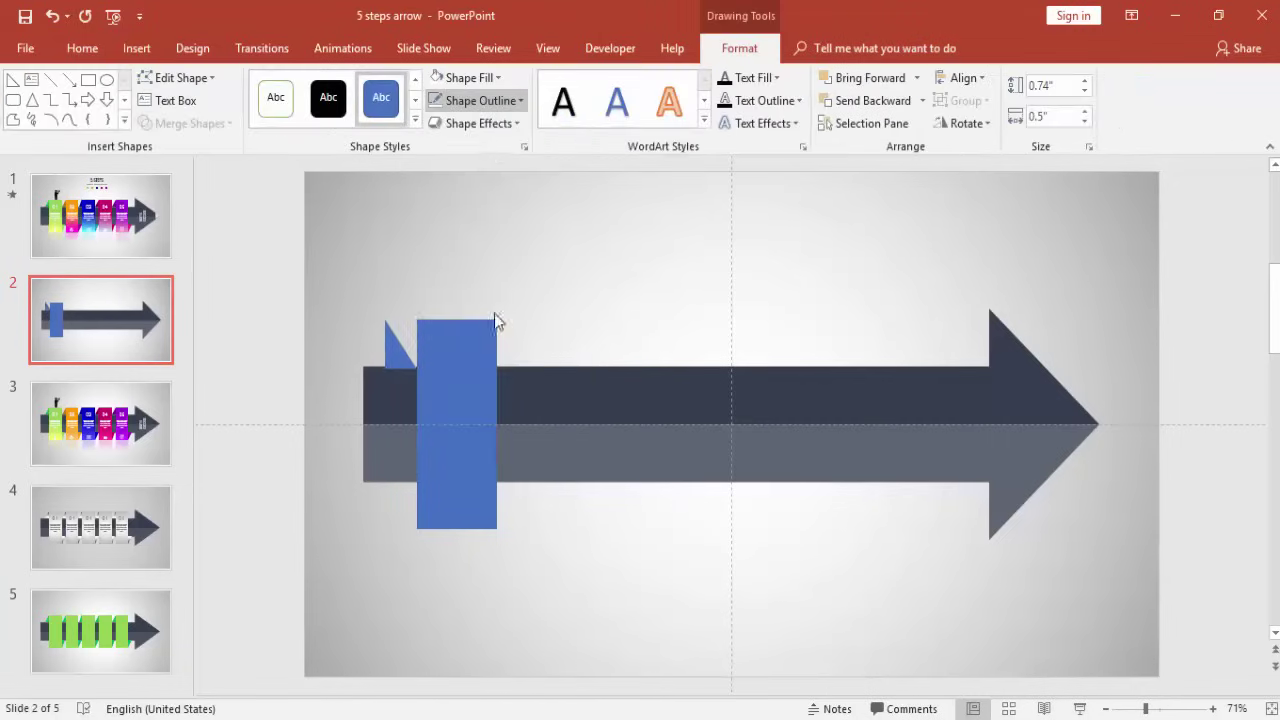
{"action": "left_click", "coordinate": [487, 77]}
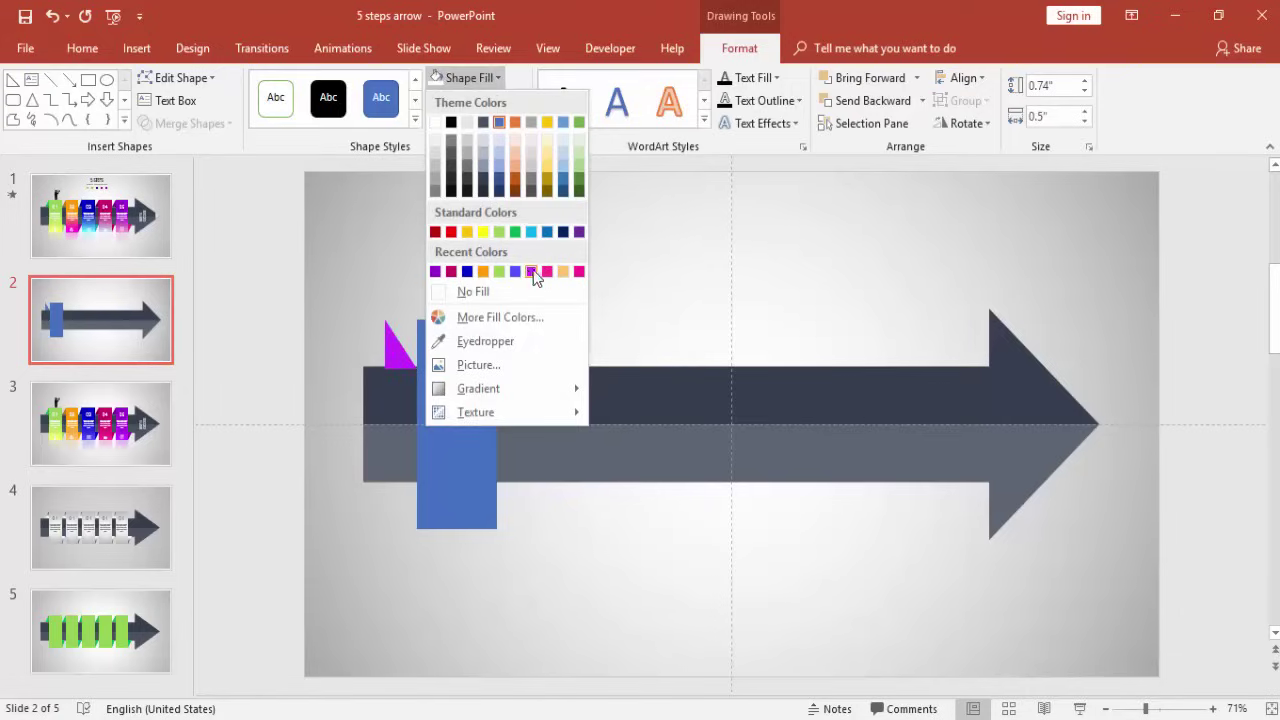
{"action": "left_click", "coordinate": [566, 231]}
- Flip the triangle horizontally and fit it between the blue block's top and the arrow bar's top
{"action": "left_click", "coordinate": [963, 123]}
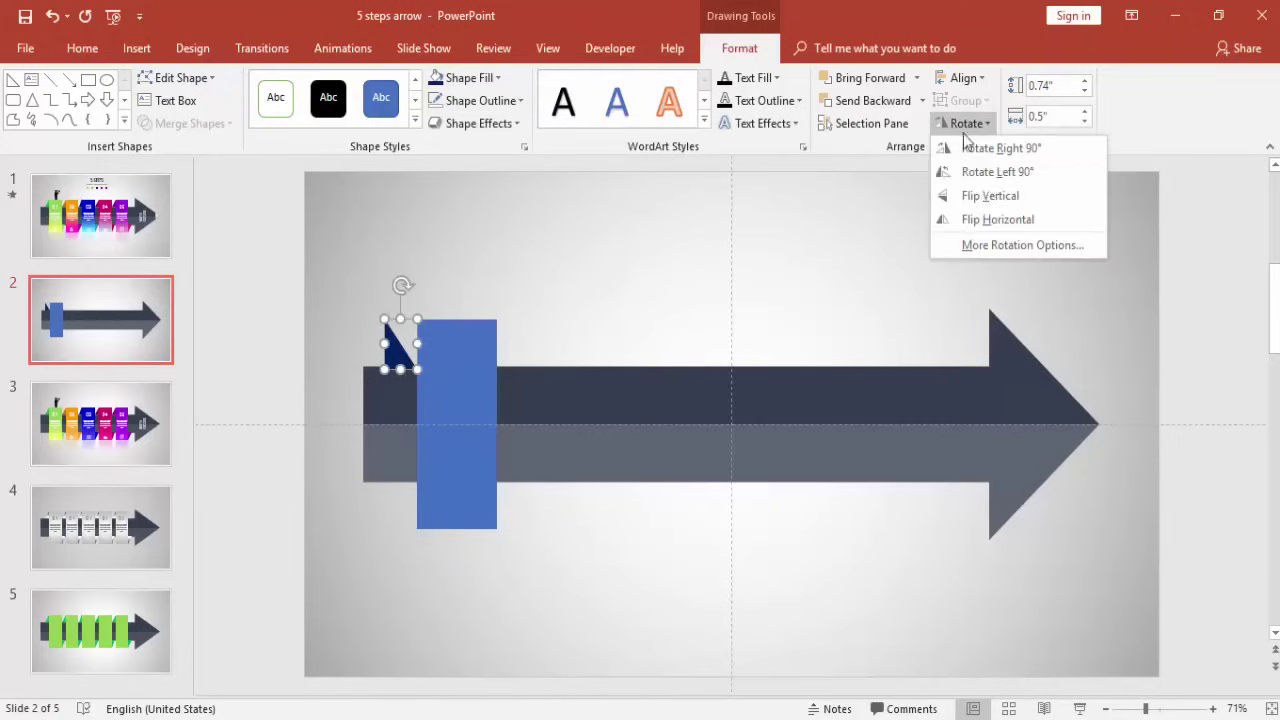
{"action": "left_click", "coordinate": [994, 220]}
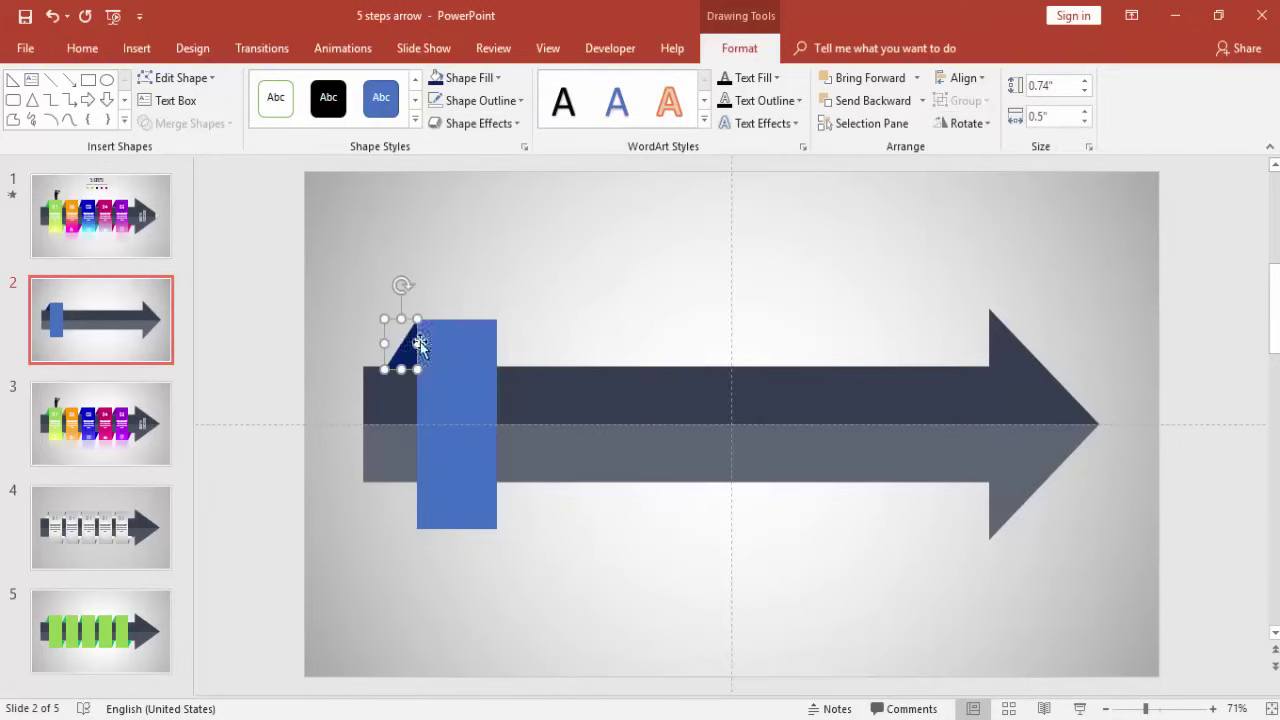
{"action": "left_click_drag", "start_coordinate": [381, 343], "coordinate": [395, 343]}
{"action": "left_click", "coordinate": [1172, 708]}
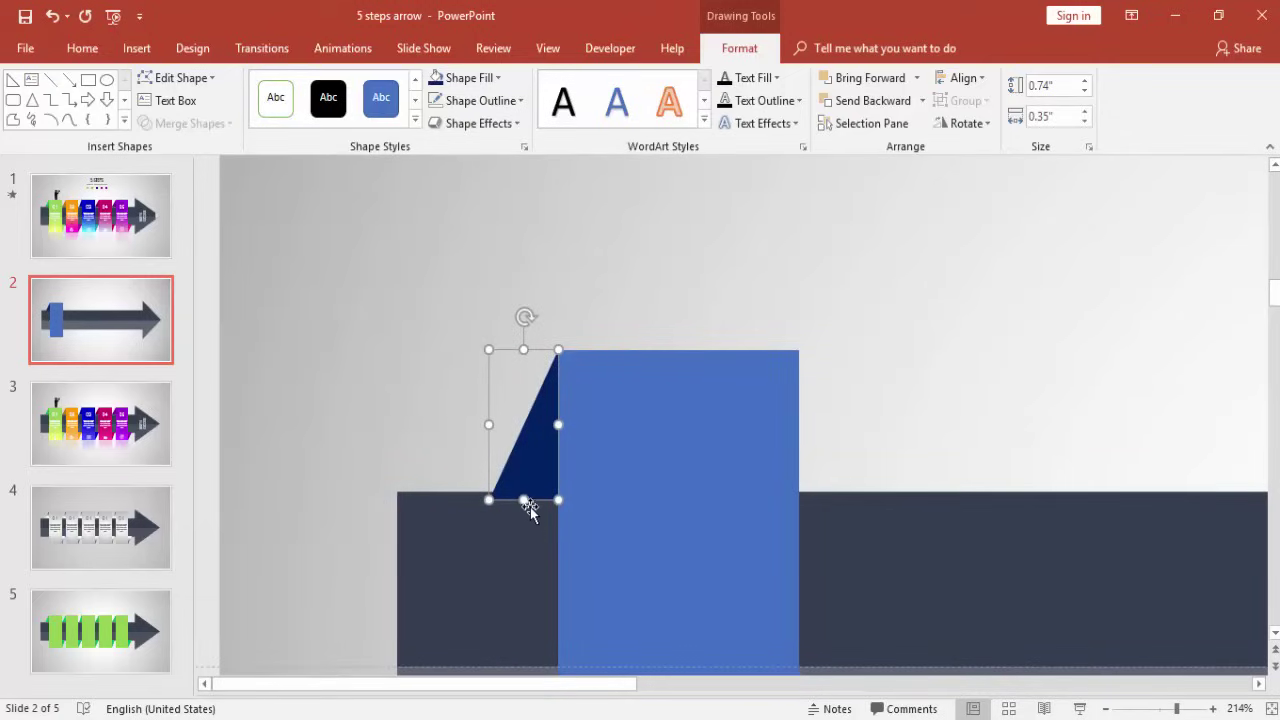
{"action": "left_click_drag", "start_coordinate": [524, 501], "coordinate": [524, 489]}
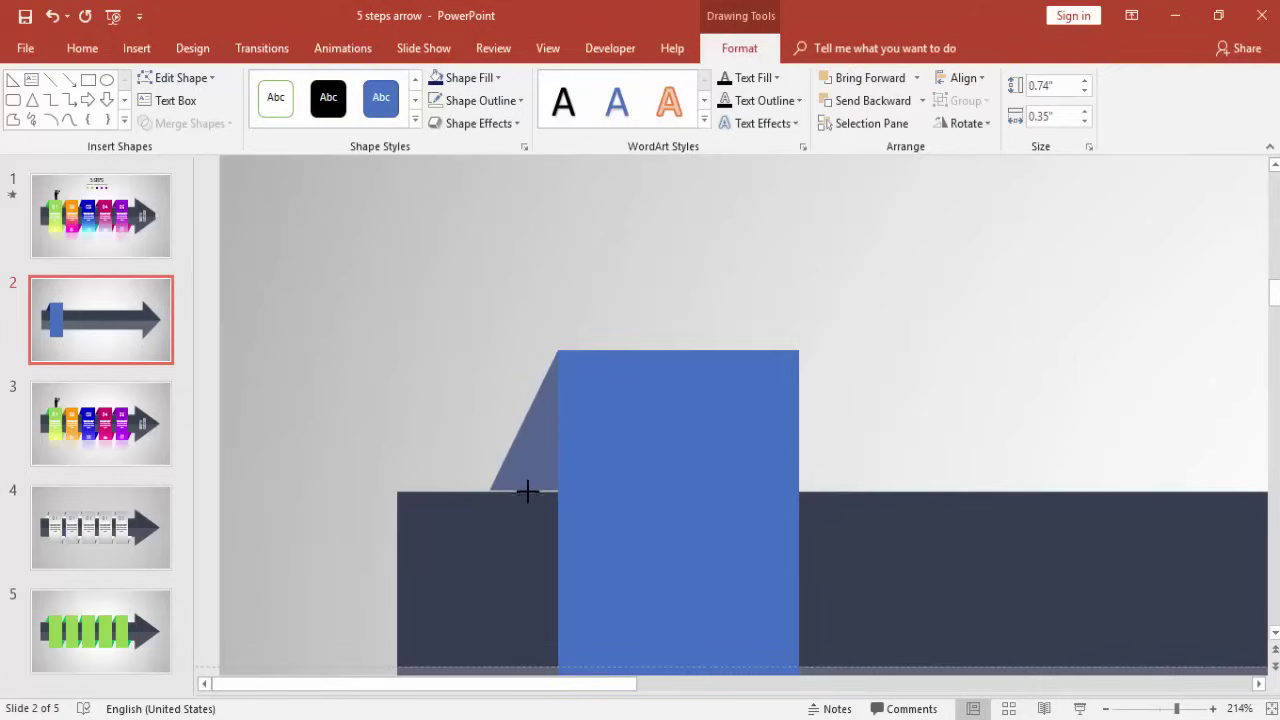
{"action": "left_click_drag", "start_coordinate": [530, 492], "coordinate": [527, 491]}
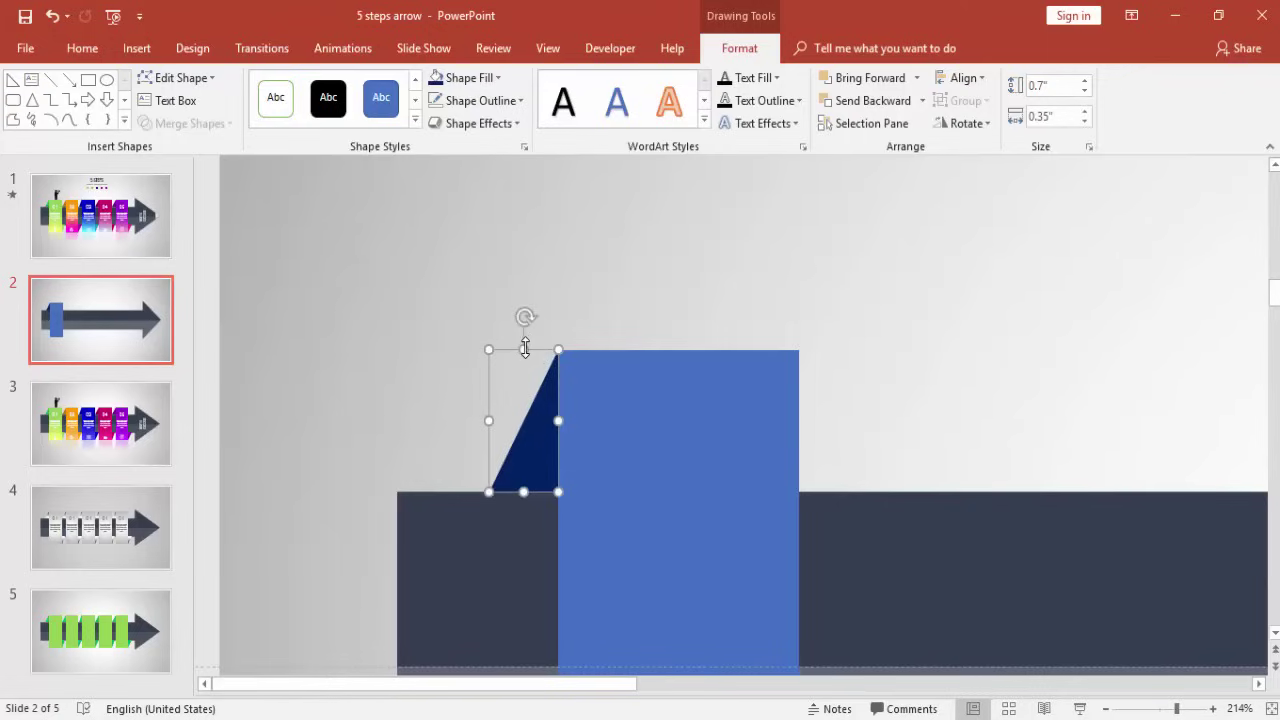
{"action": "left_click_drag", "start_coordinate": [524, 348], "coordinate": [524, 353]}
{"action": "left_click", "coordinate": [368, 336]}
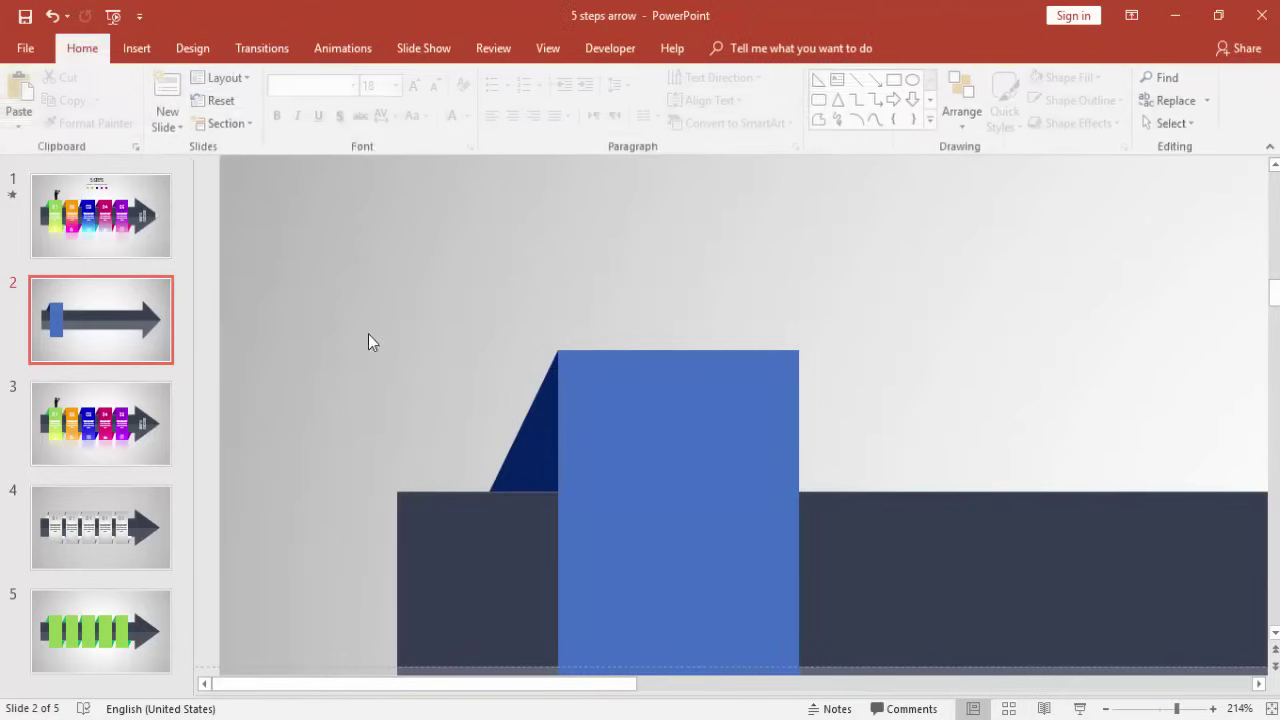
- Preview the slide in Slide Show and return to editing
{"action": "left_click", "coordinate": [1080, 708]}
{"action": "key", "text": "Escape"}
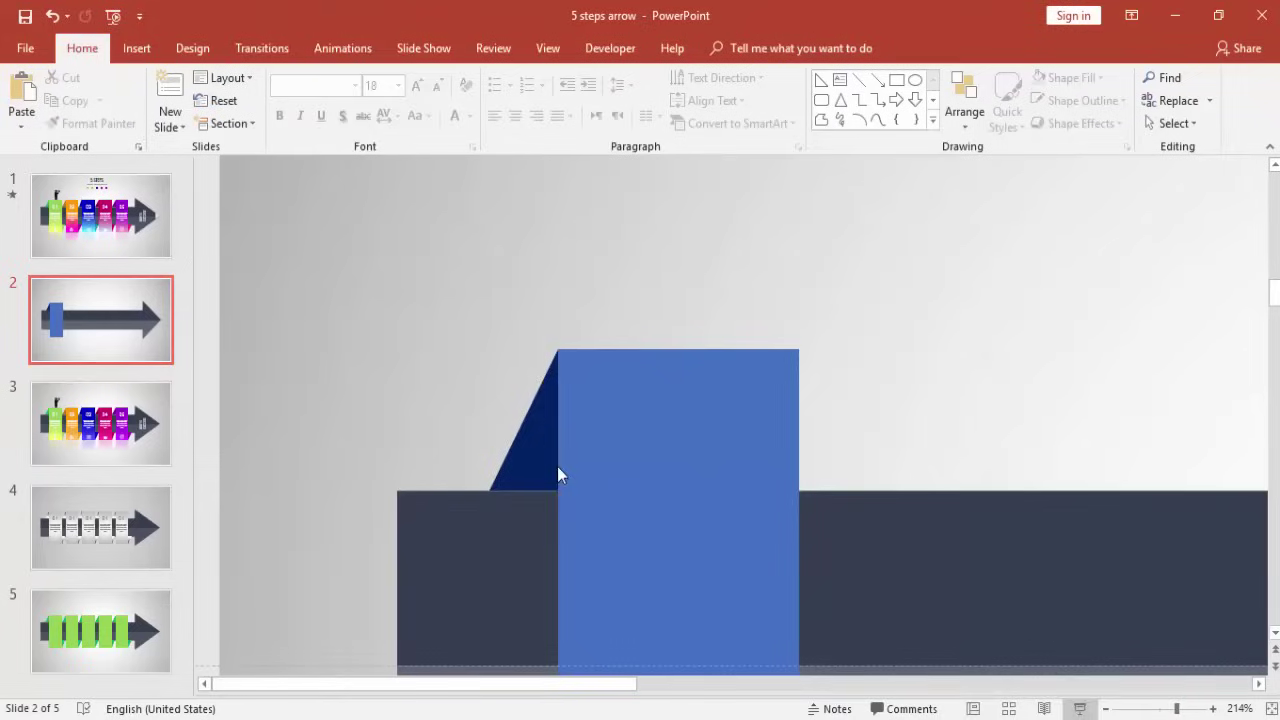
{"action": "scroll", "coordinate": [611, 403], "scroll_direction": "down", "scroll_amount": 2}
- Copy the dark fold triangle to below the arrow bar at the blue block's right side
{"action": "scroll", "coordinate": [568, 377], "scroll_direction": "down", "scroll_amount": 2}
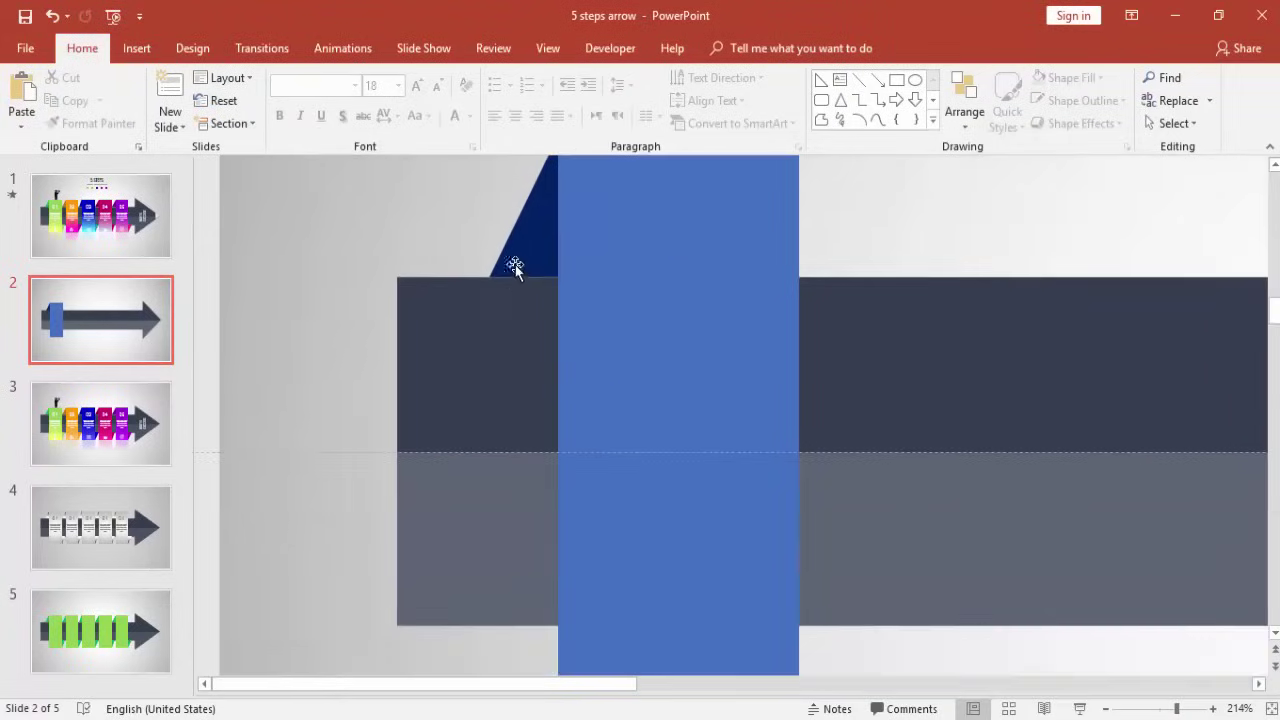
{"action": "left_click", "coordinate": [514, 251]}
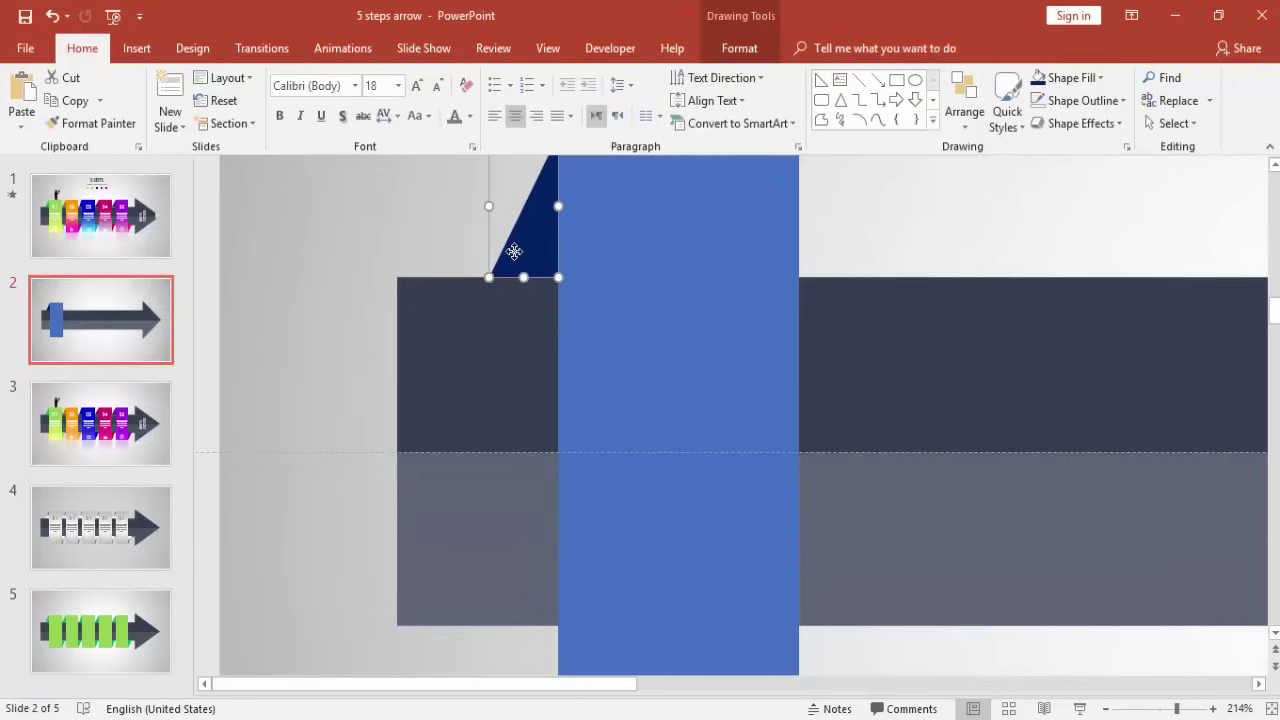
{"action": "left_click_drag", "start_coordinate": [514, 251], "coordinate": [851, 628]}
{"action": "scroll", "coordinate": [940, 543], "scroll_direction": "down", "scroll_amount": 1}
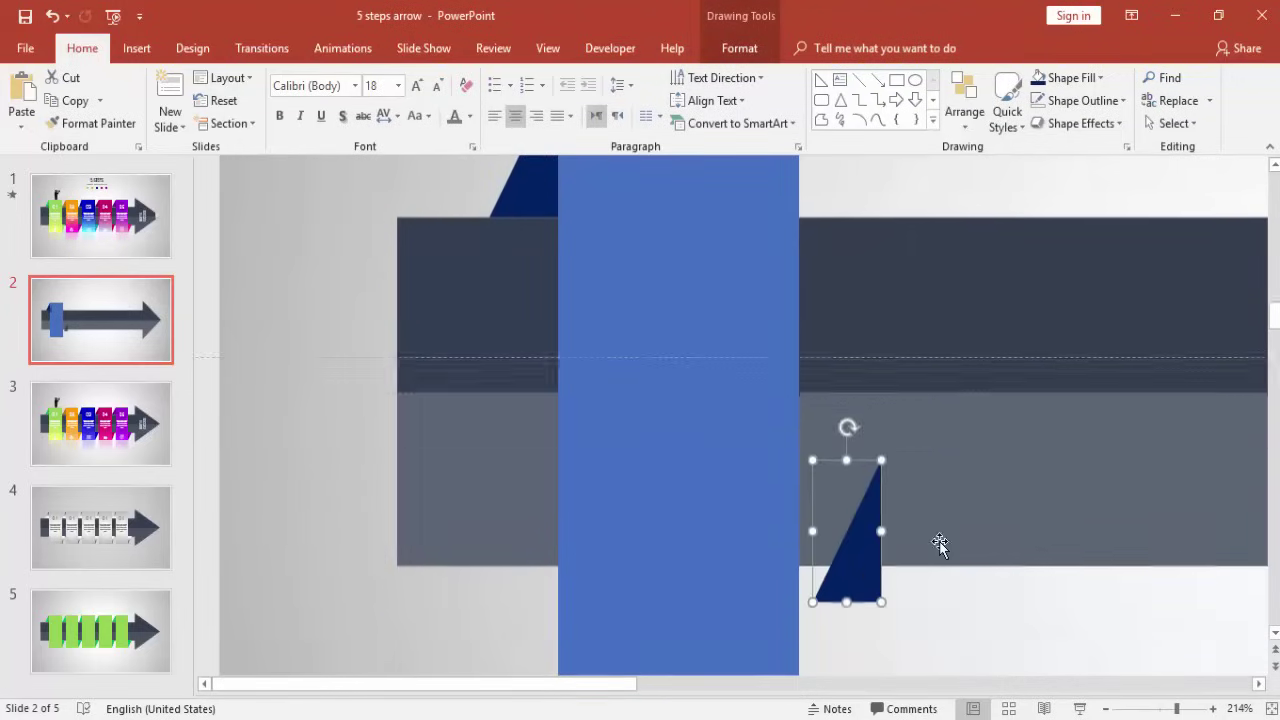
{"action": "scroll", "coordinate": [940, 543], "scroll_direction": "down", "scroll_amount": 2}
{"action": "left_click_drag", "start_coordinate": [863, 449], "coordinate": [855, 548]}
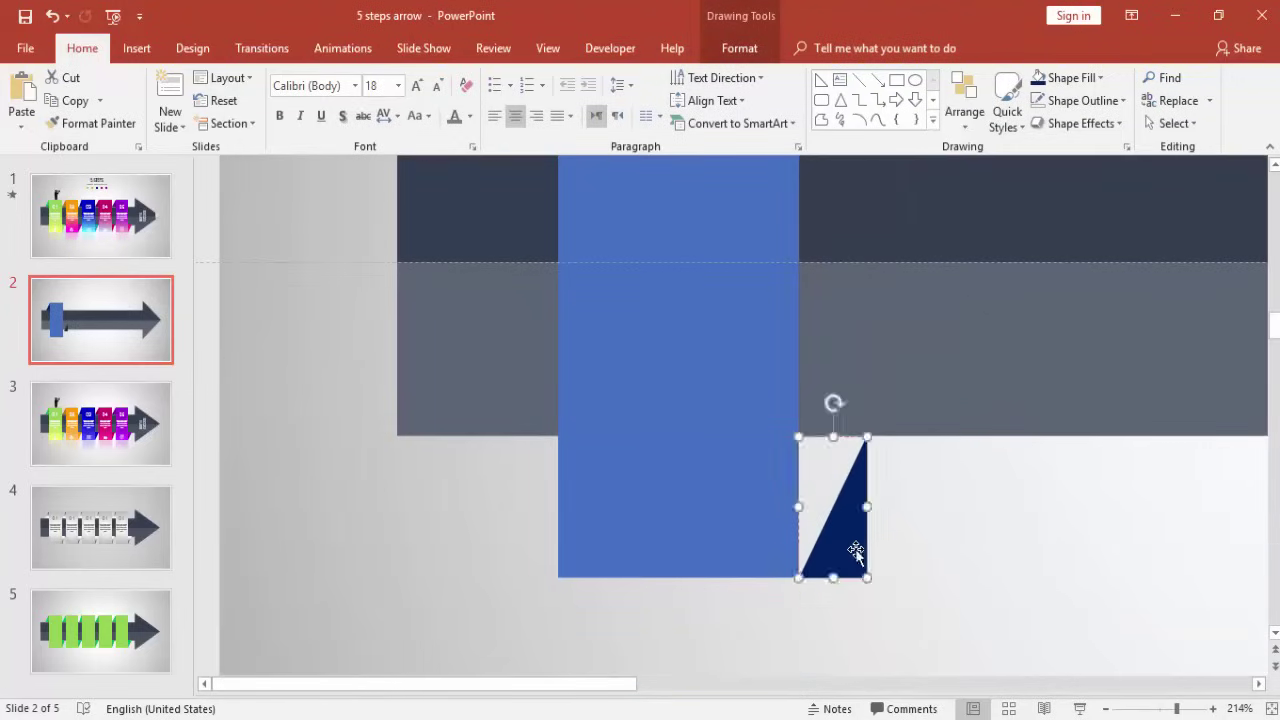
- Flip the fold copy both horizontally and vertically
{"action": "left_click", "coordinate": [760, 50]}
{"action": "left_click", "coordinate": [958, 123]}
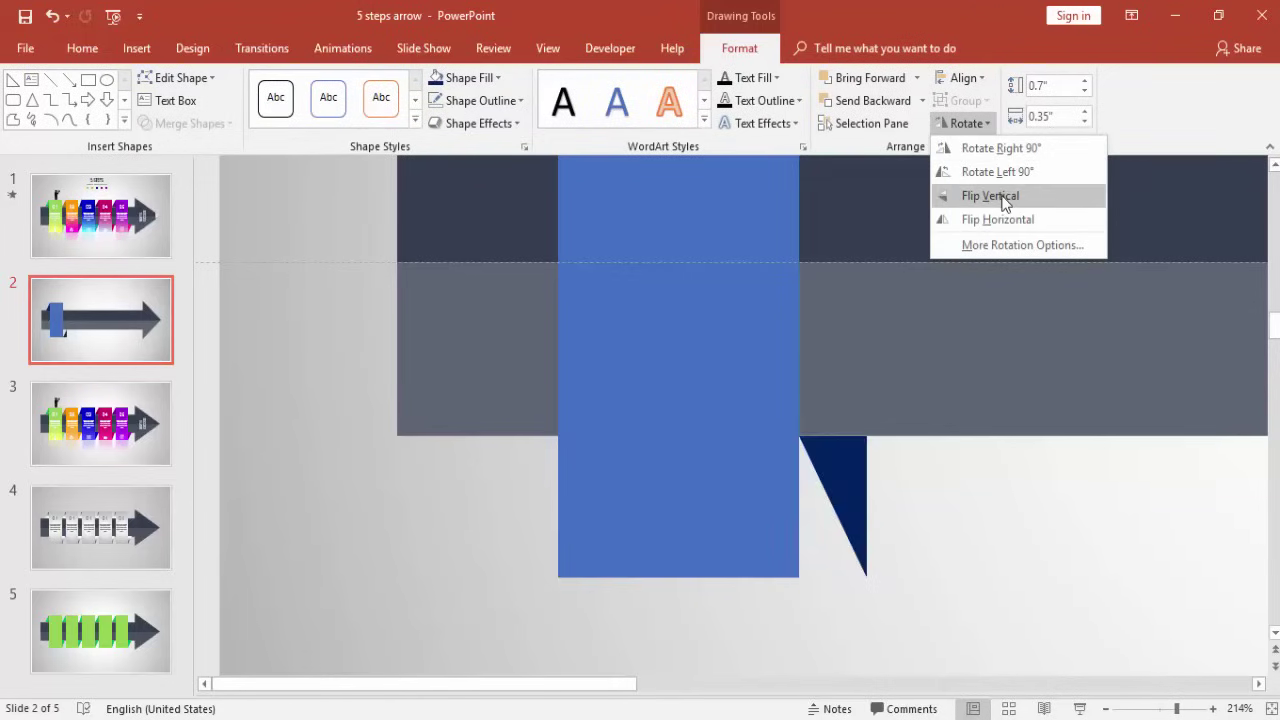
{"action": "left_click", "coordinate": [1003, 219]}
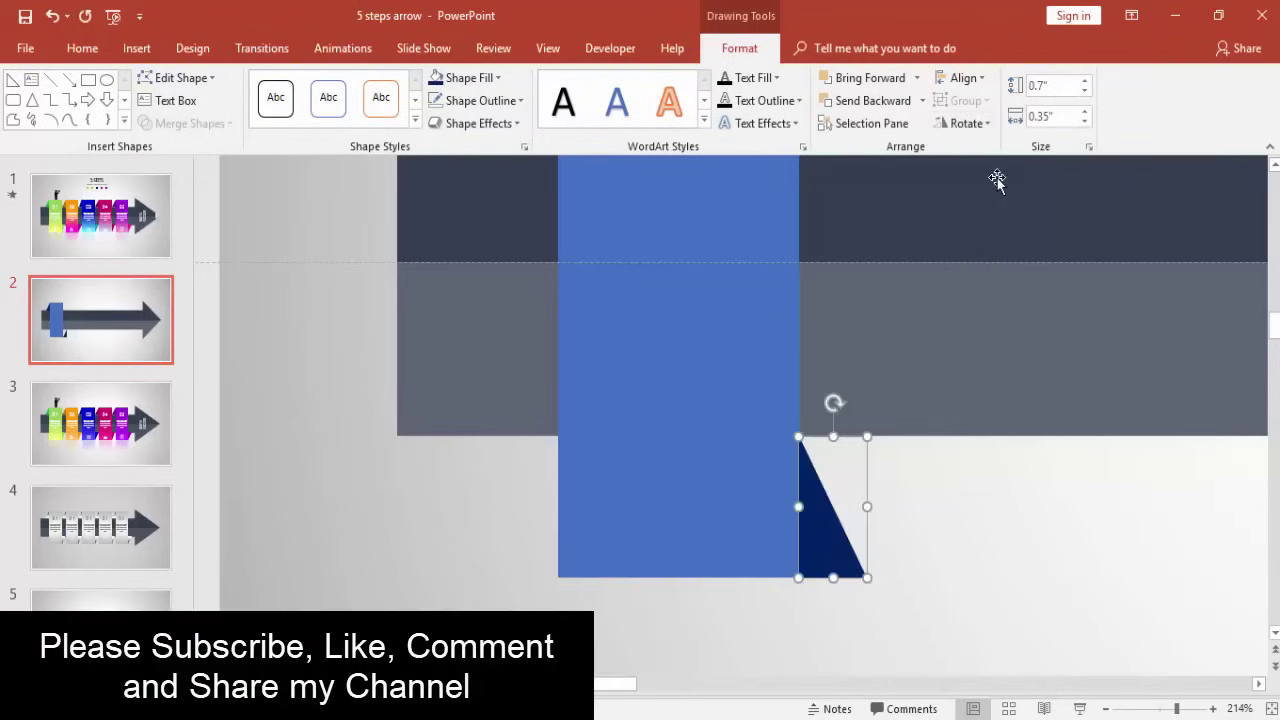
{"action": "left_click", "coordinate": [983, 122]}
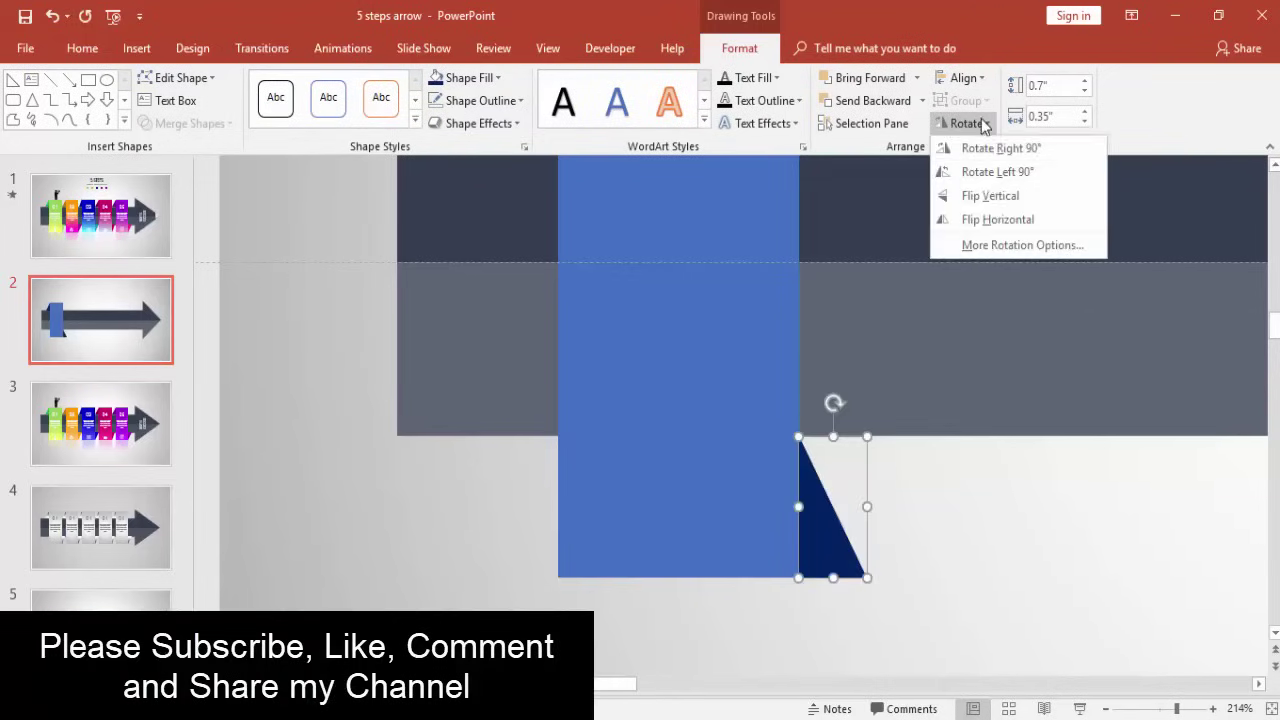
{"action": "left_click", "coordinate": [989, 206]}
{"action": "left_click", "coordinate": [920, 540]}
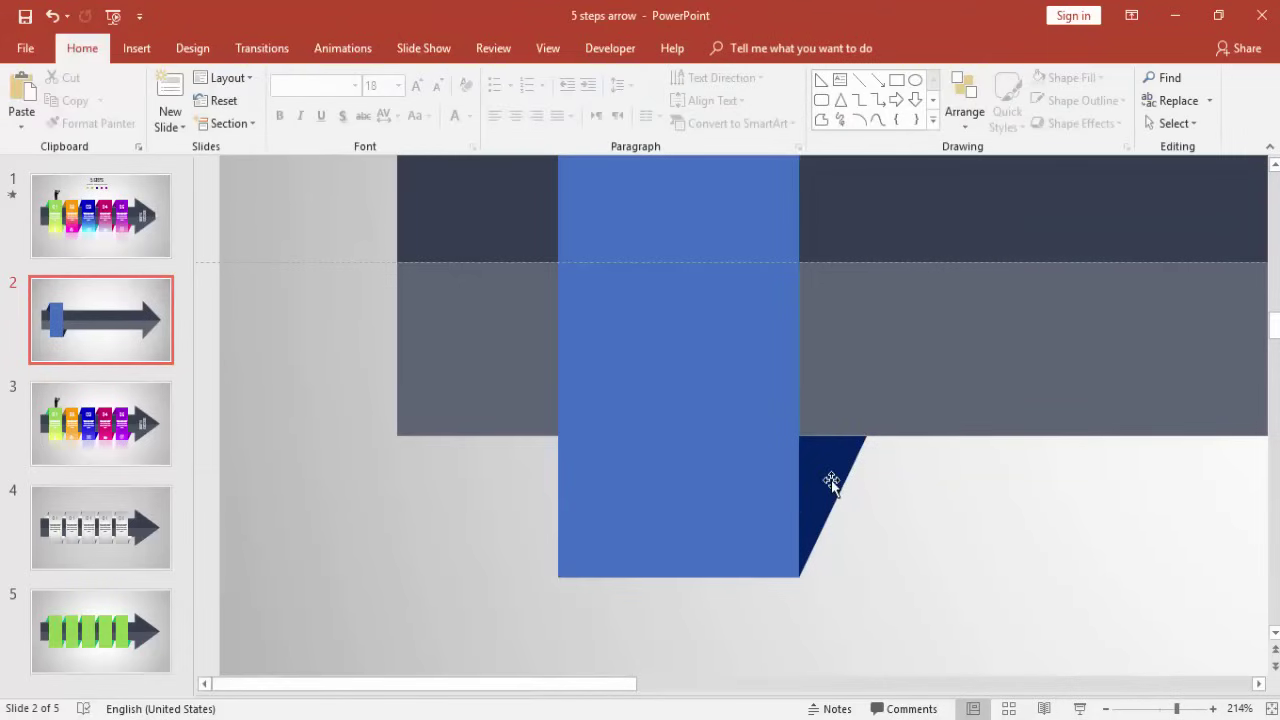
- Adjust the lower fold's height to fit beneath the arrow bar
{"action": "left_click", "coordinate": [831, 482]}
{"action": "left_click_drag", "start_coordinate": [833, 436], "coordinate": [833, 436]}
{"action": "left_click", "coordinate": [915, 500]}
{"action": "scroll", "coordinate": [1097, 710], "scroll_direction": "down", "scroll_amount": 5, "text": "ctrl"}
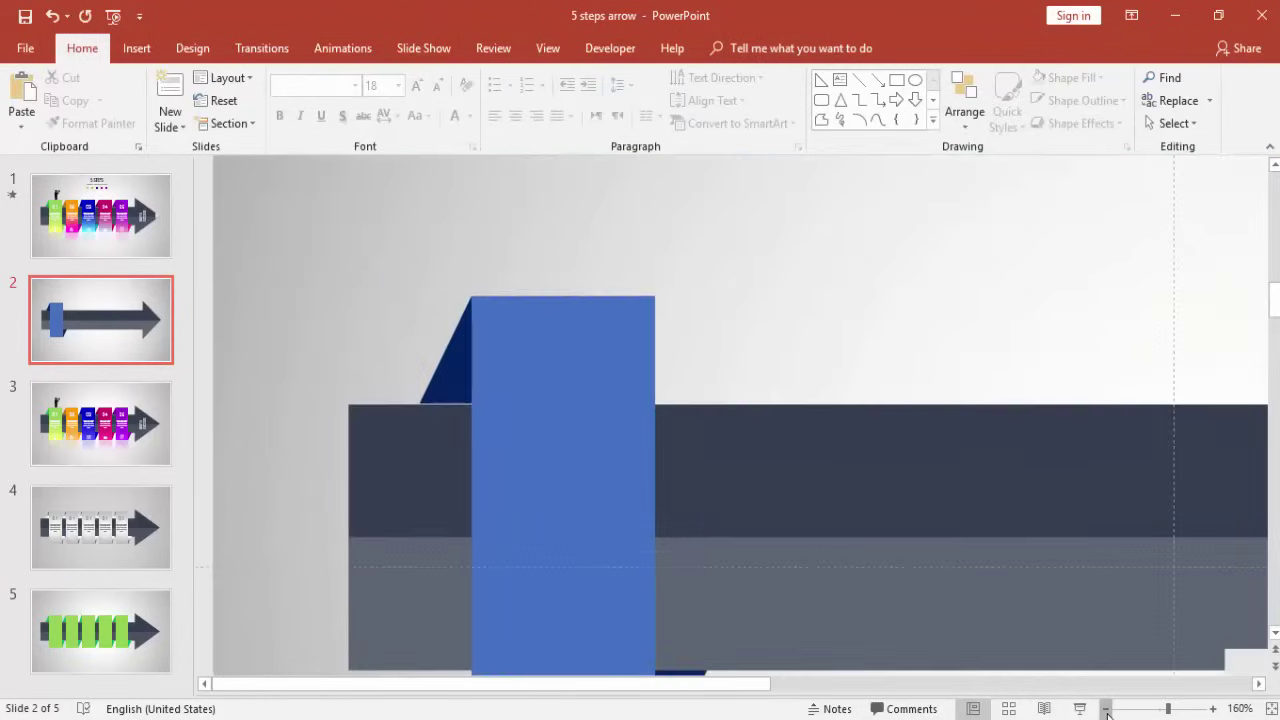
- Group the lower fold, blue block and upper fold into one shape
{"action": "scroll", "coordinate": [1015, 517], "scroll_direction": "down", "scroll_amount": 5}
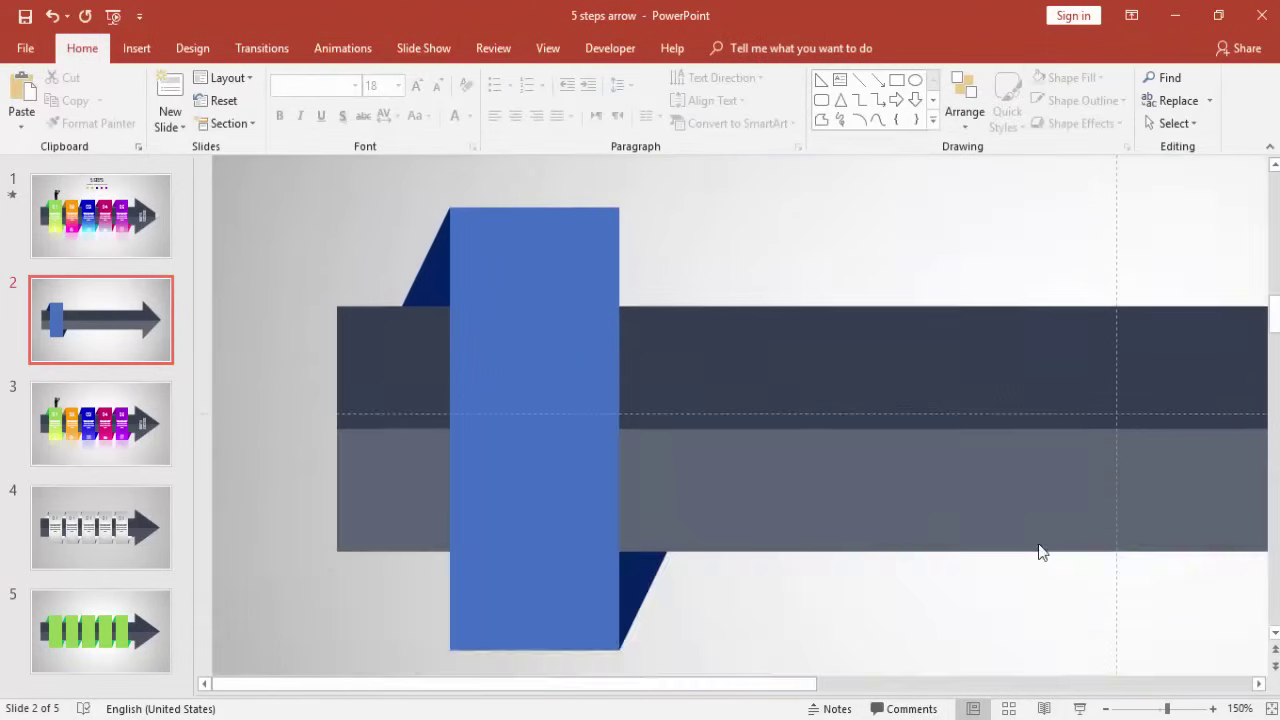
{"action": "left_click", "coordinate": [1105, 708]}
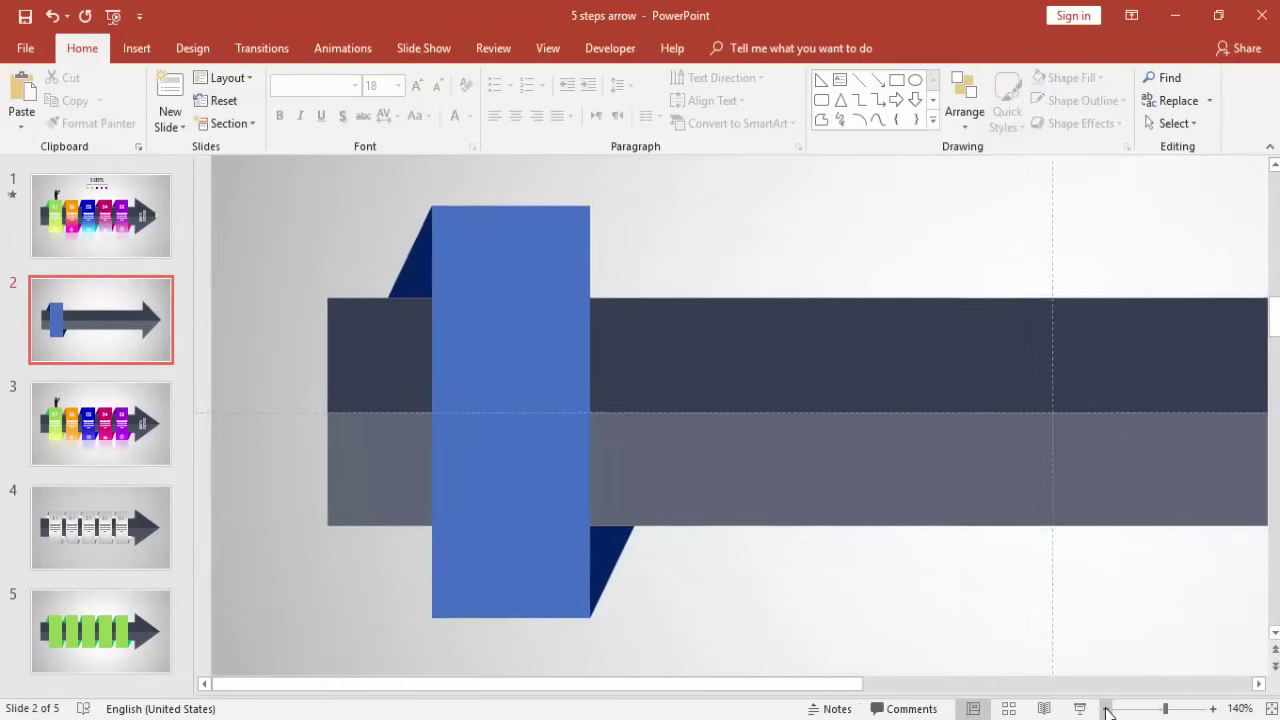
{"action": "left_click", "coordinate": [1105, 708]}
{"action": "left_click", "coordinate": [1105, 708]}
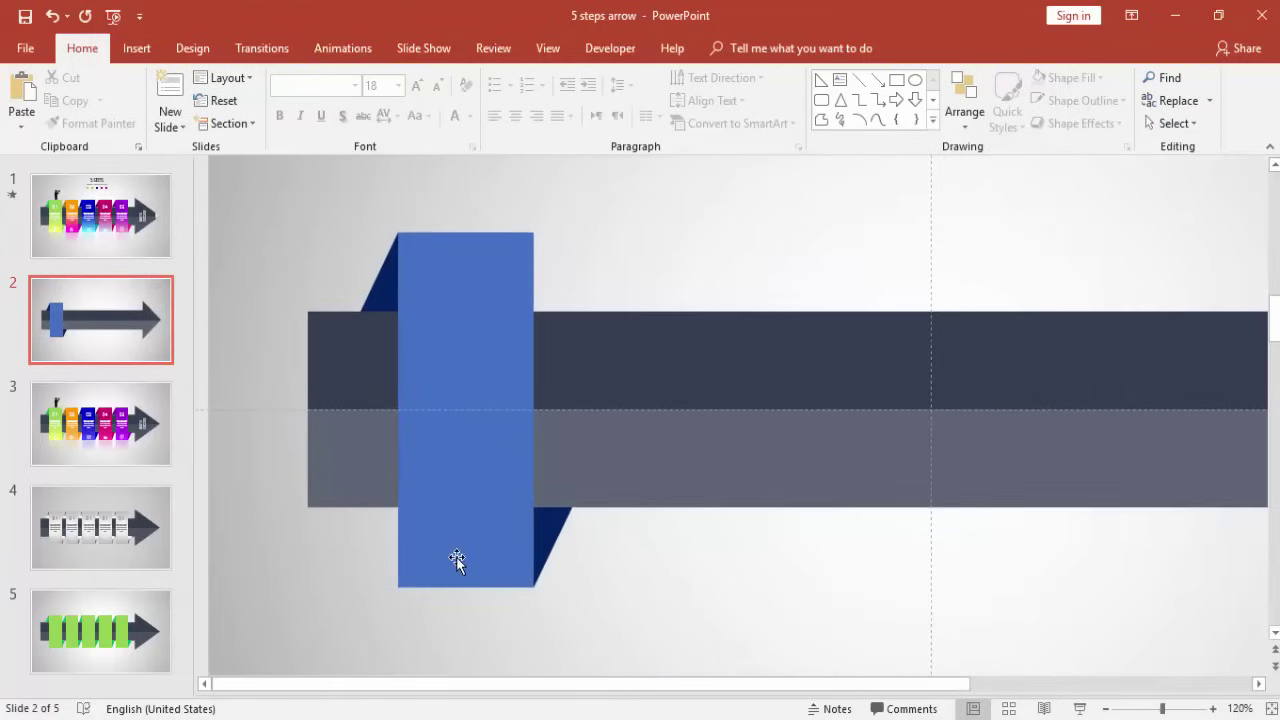
{"action": "left_click", "coordinate": [558, 528]}
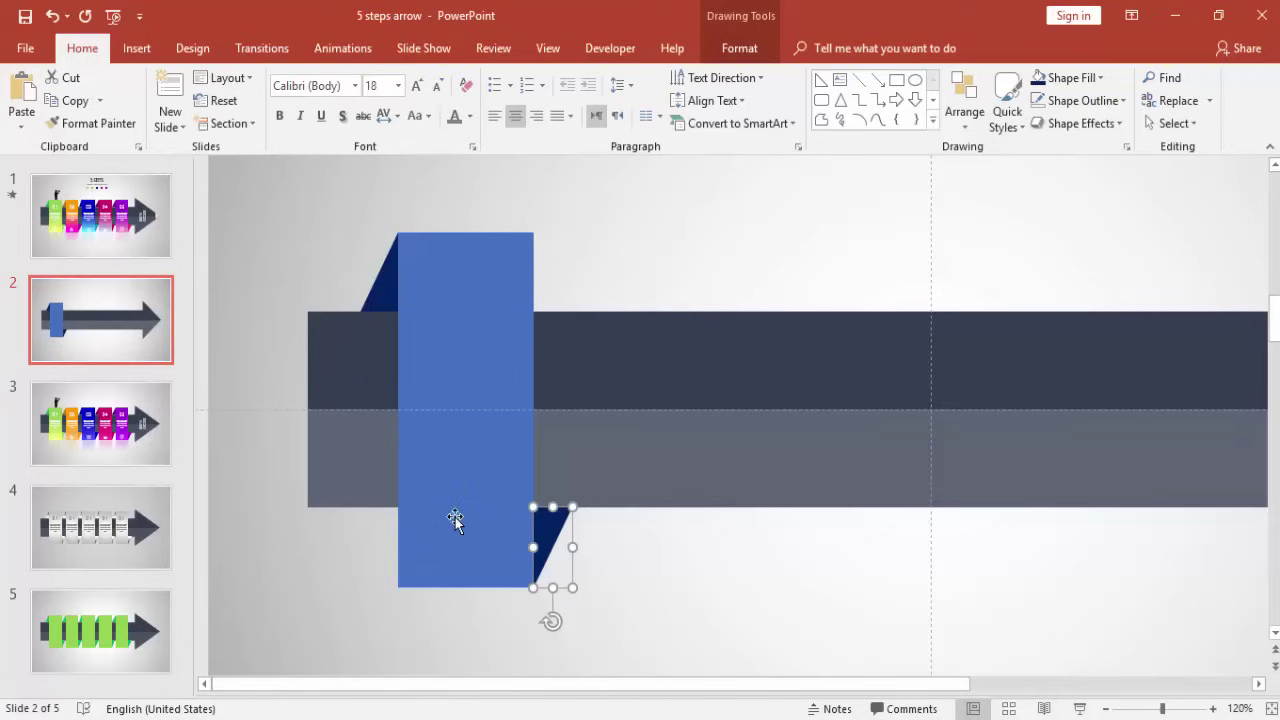
{"action": "left_click", "coordinate": [430, 400], "text": "shift"}
{"action": "left_click", "coordinate": [374, 286], "text": "shift"}
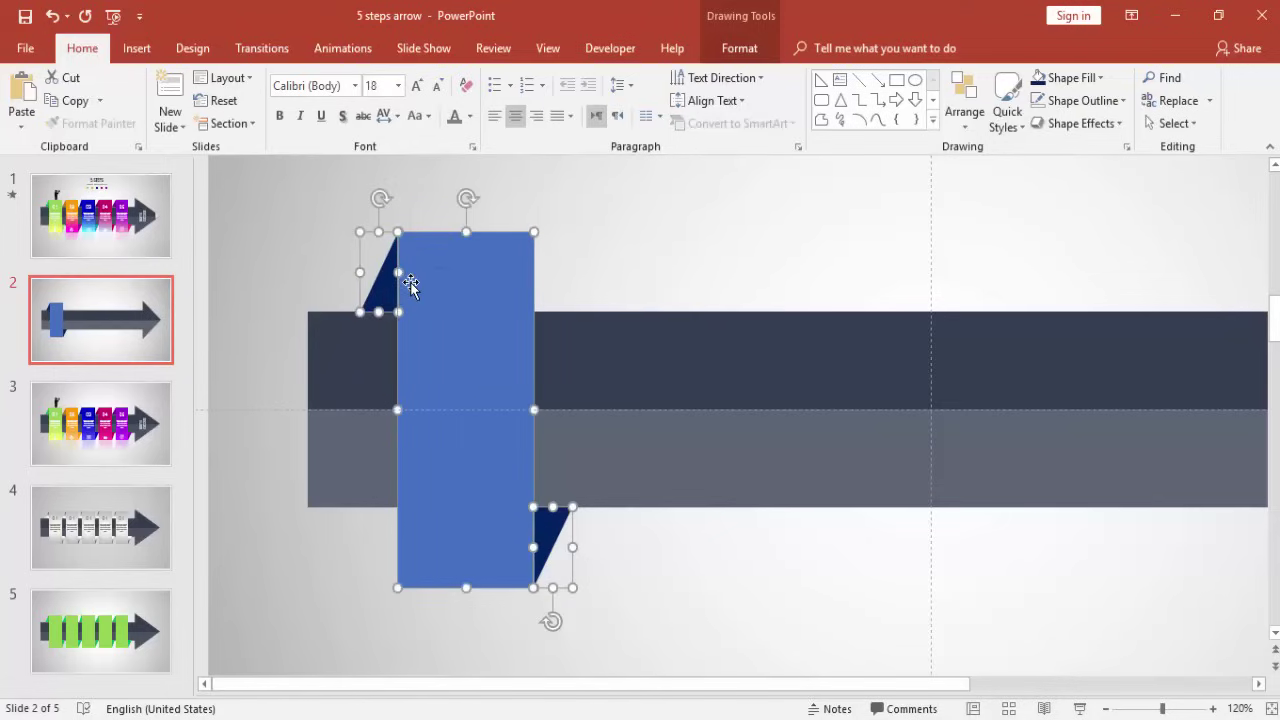
{"action": "right_click", "coordinate": [405, 282]}
{"action": "mouse_move", "coordinate": [483, 400]}
{"action": "left_click", "coordinate": [575, 396]}
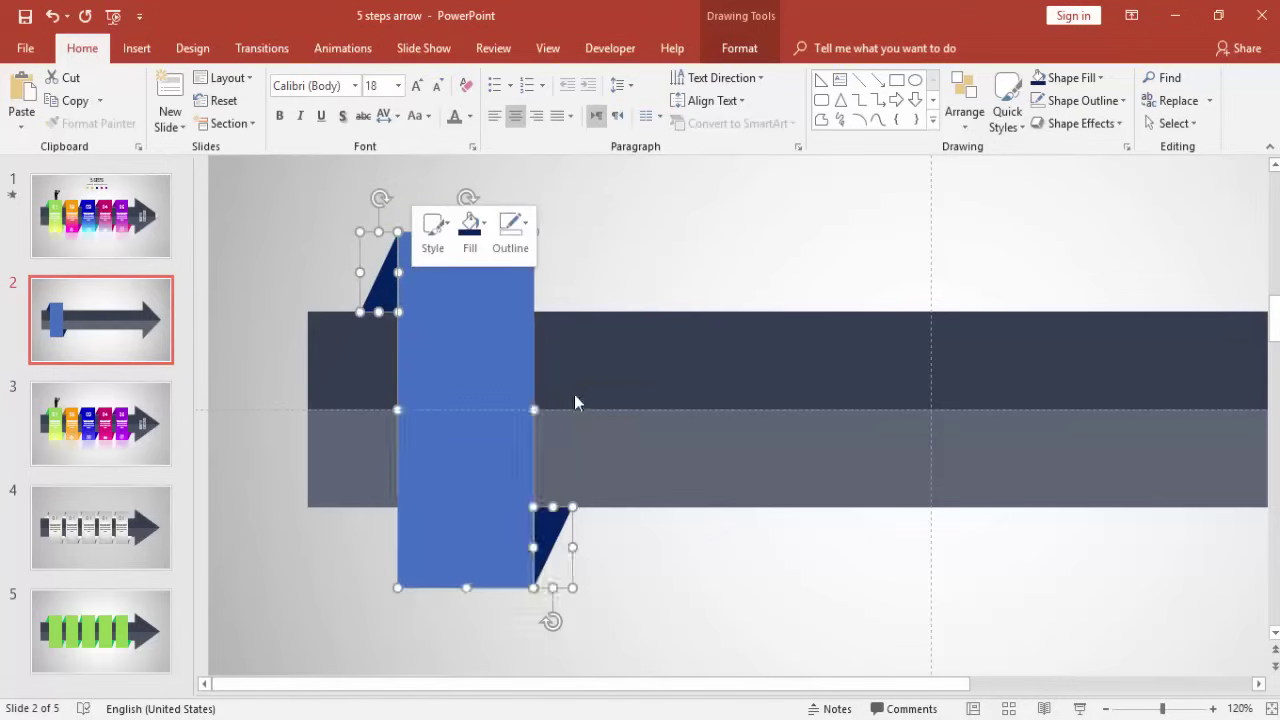
- Zoom out to the whole arrow and duplicate the group with Ctrl+D
{"action": "left_click", "coordinate": [1105, 708]}
{"action": "left_click", "coordinate": [1105, 708]}
{"action": "left_click", "coordinate": [1105, 708]}
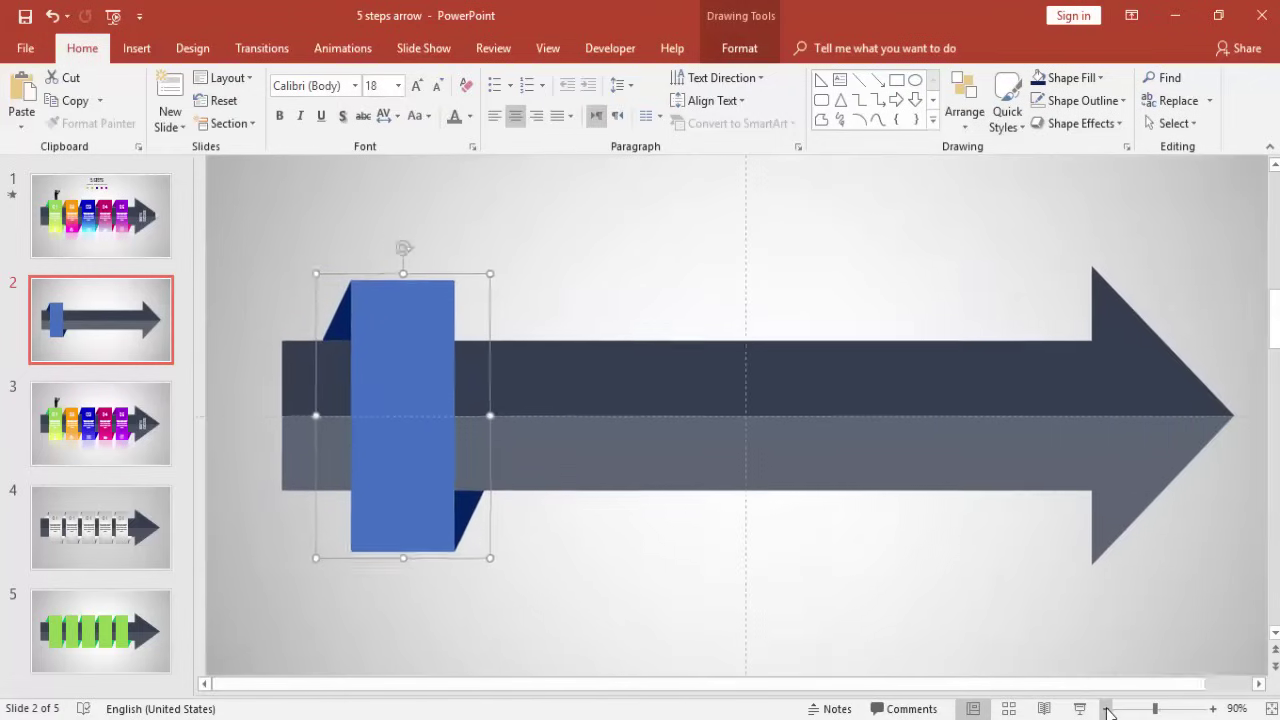
{"action": "key", "text": "ctrl+d"}
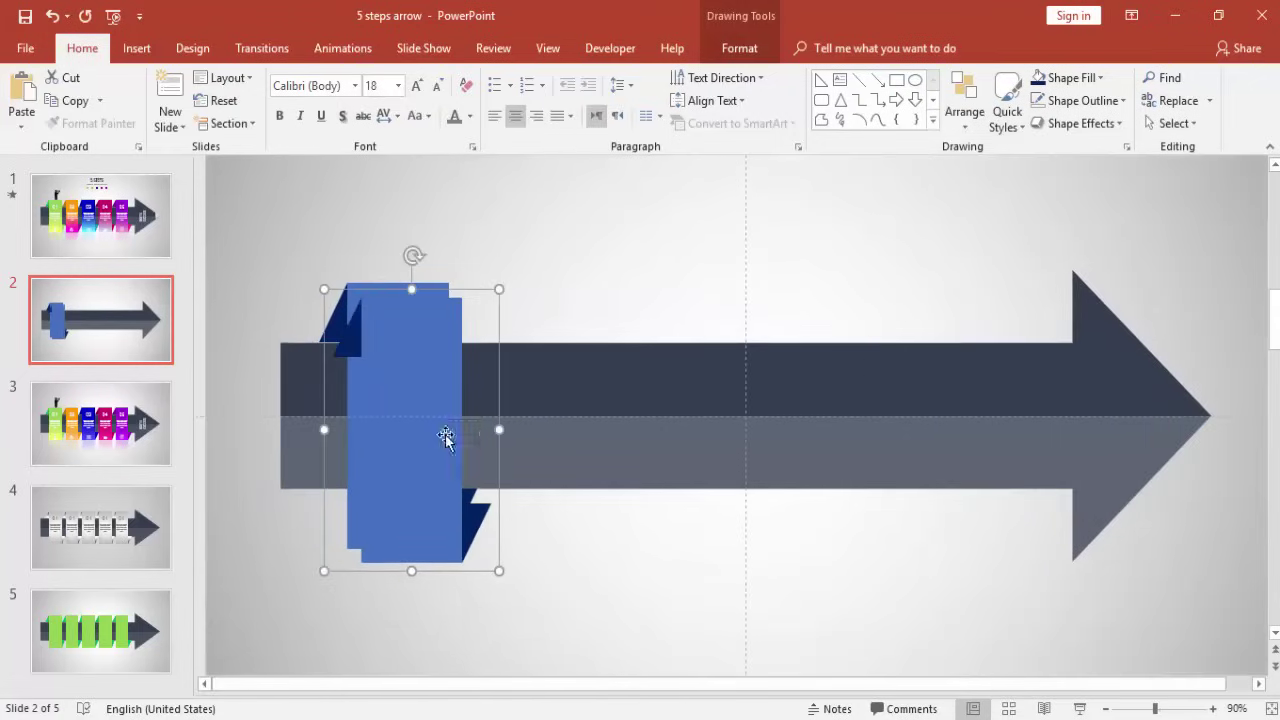
- Place the copy right of the first block, then add more blocks at the same spacing
{"action": "mouse_move", "coordinate": [391, 463]}
{"action": "left_mouse_down"}
{"action": "mouse_move", "coordinate": [510, 416]}
{"action": "mouse_move", "coordinate": [529, 444]}
{"action": "mouse_move", "coordinate": [515, 445]}
{"action": "left_mouse_up"}
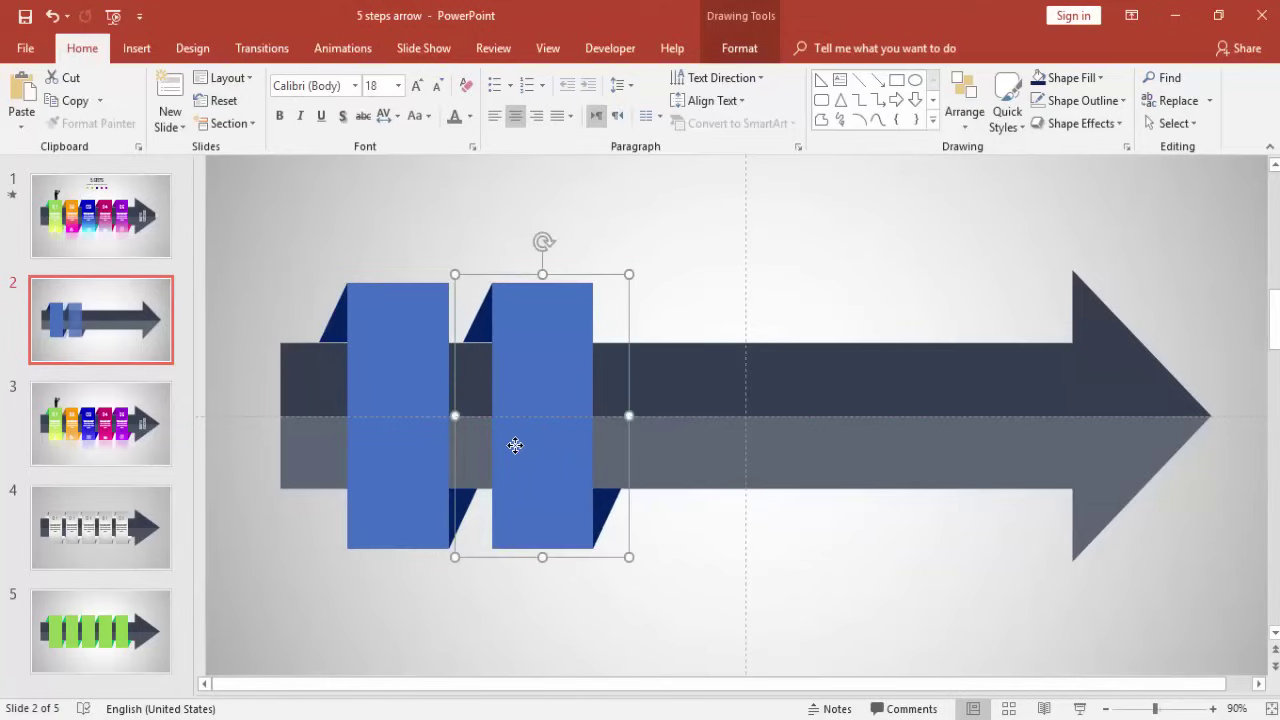
{"action": "key", "text": "ctrl+d"}
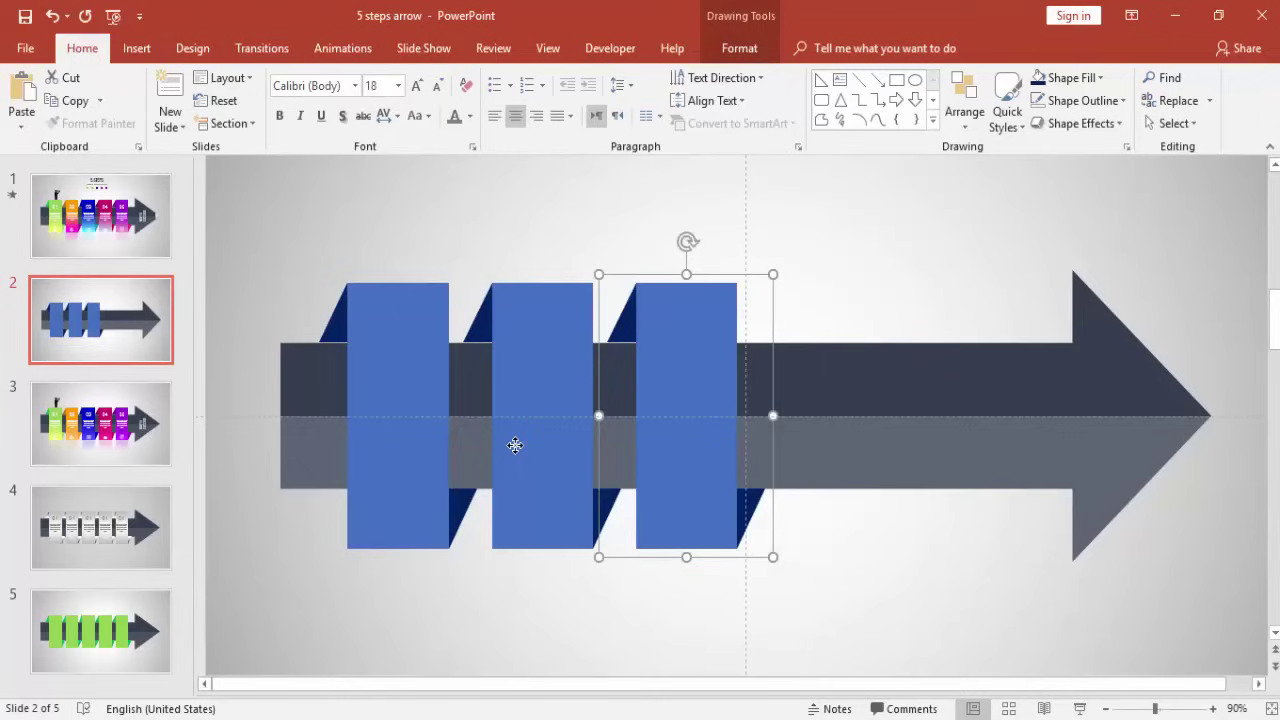
{"action": "key", "text": "ctrl+d"}
{"action": "key", "text": "ctrl+d"}
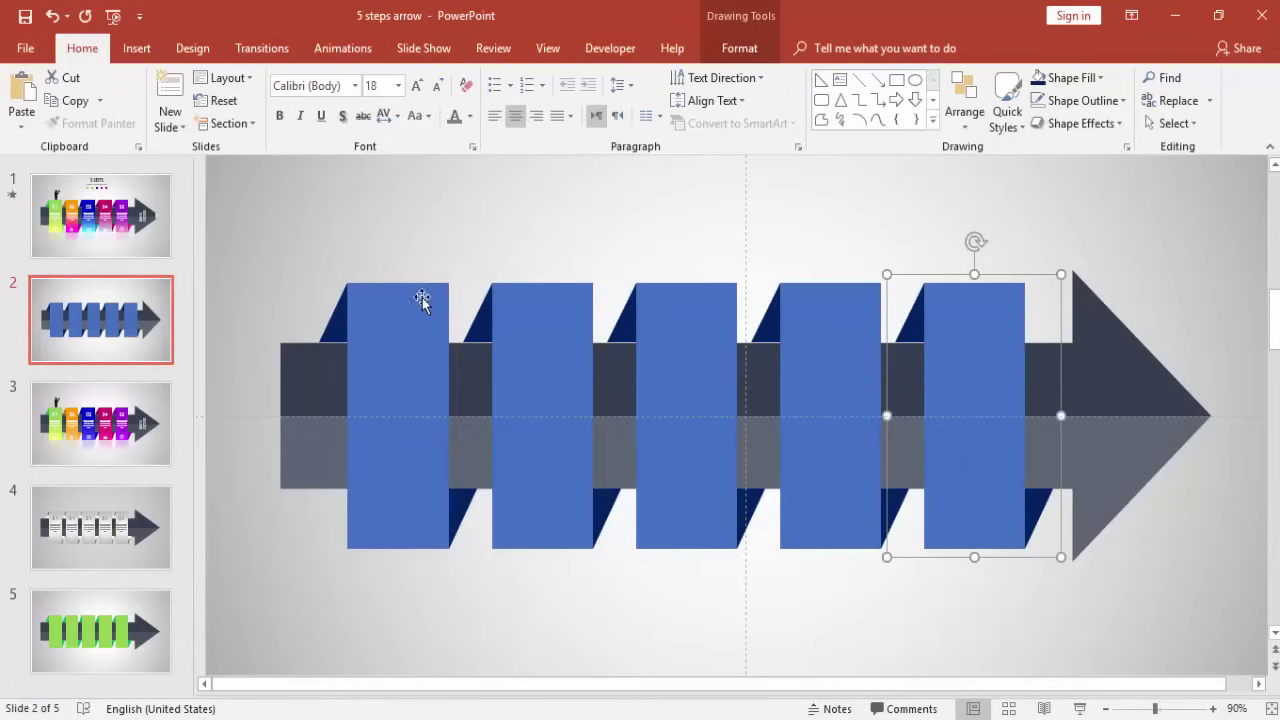
- Select all five folded blocks together
{"action": "left_click", "coordinate": [419, 259]}
{"action": "left_click", "coordinate": [410, 285]}
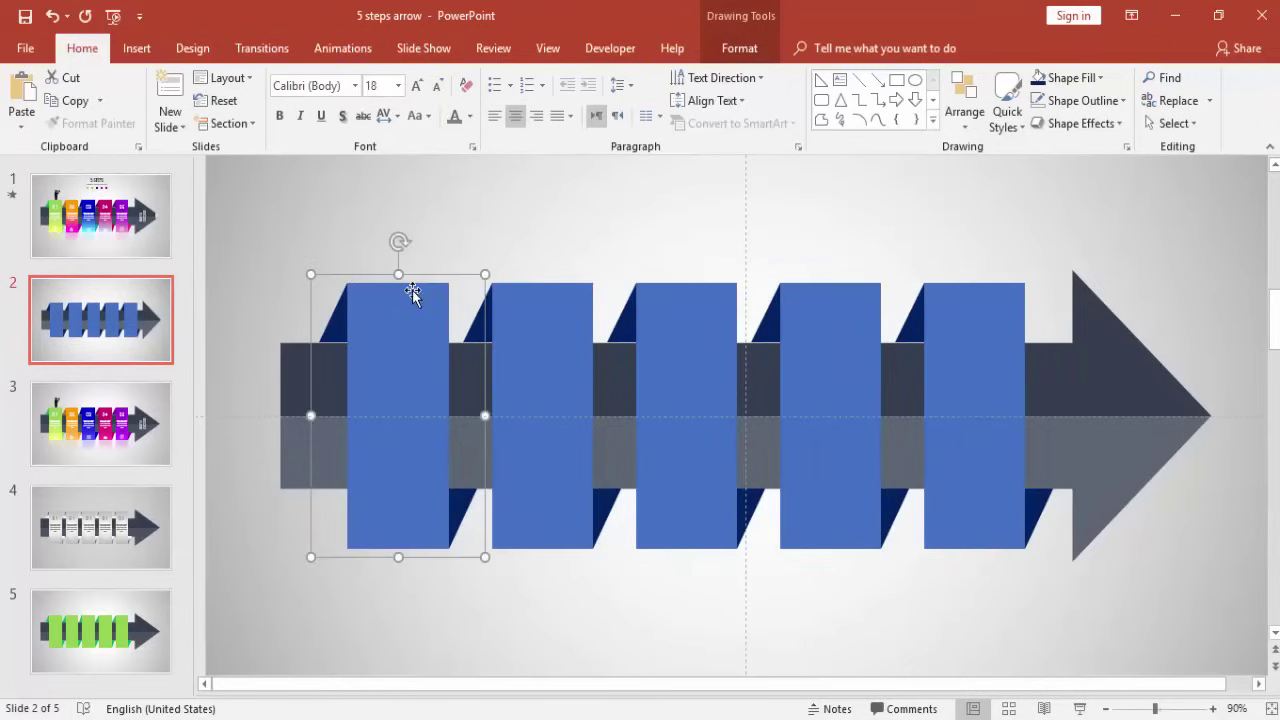
{"action": "left_click", "coordinate": [577, 323], "text": "shift"}
{"action": "left_click", "coordinate": [719, 325], "text": "shift"}
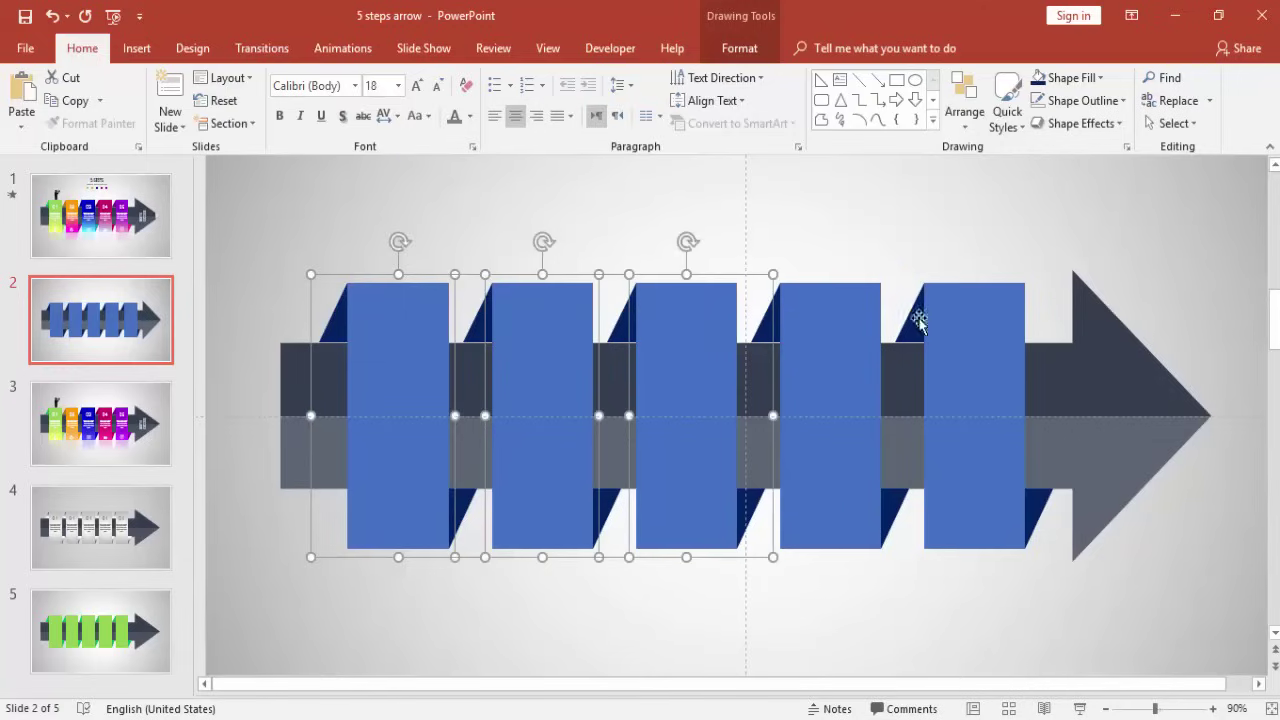
{"action": "left_click", "coordinate": [856, 328], "text": "shift"}
{"action": "left_click", "coordinate": [980, 312], "text": "shift"}
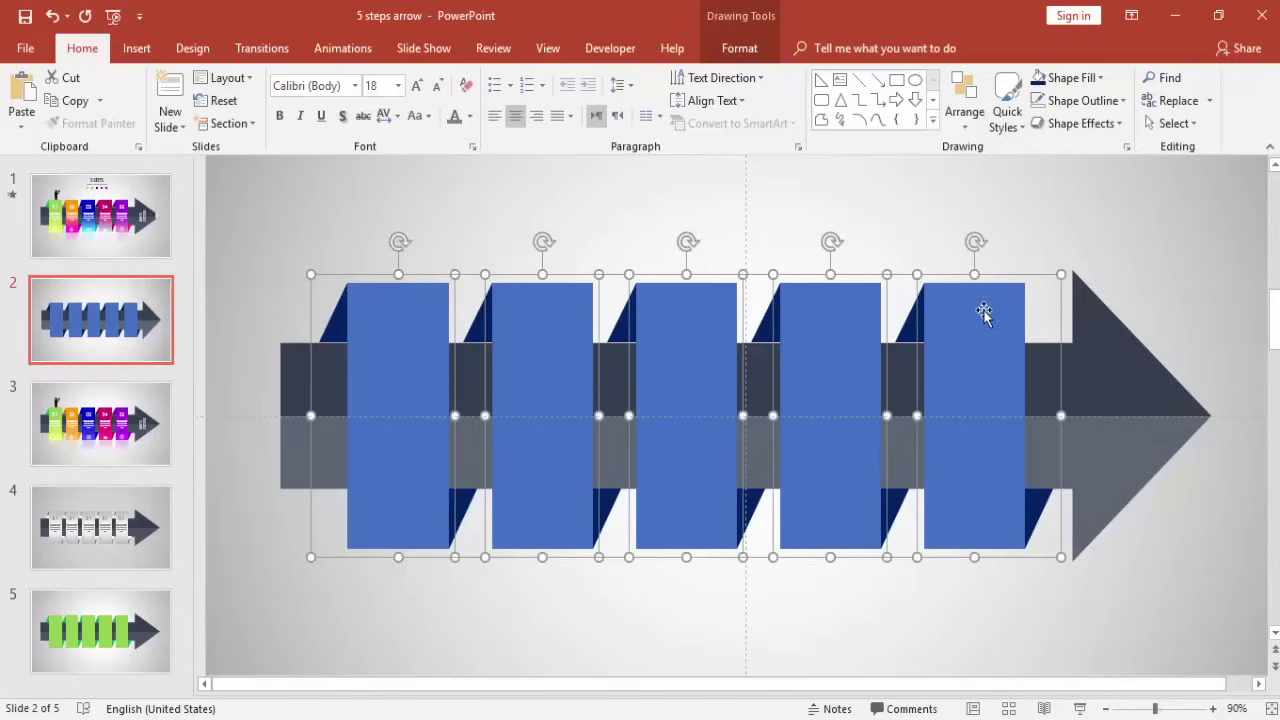
{"action": "left_click", "coordinate": [752, 48]}
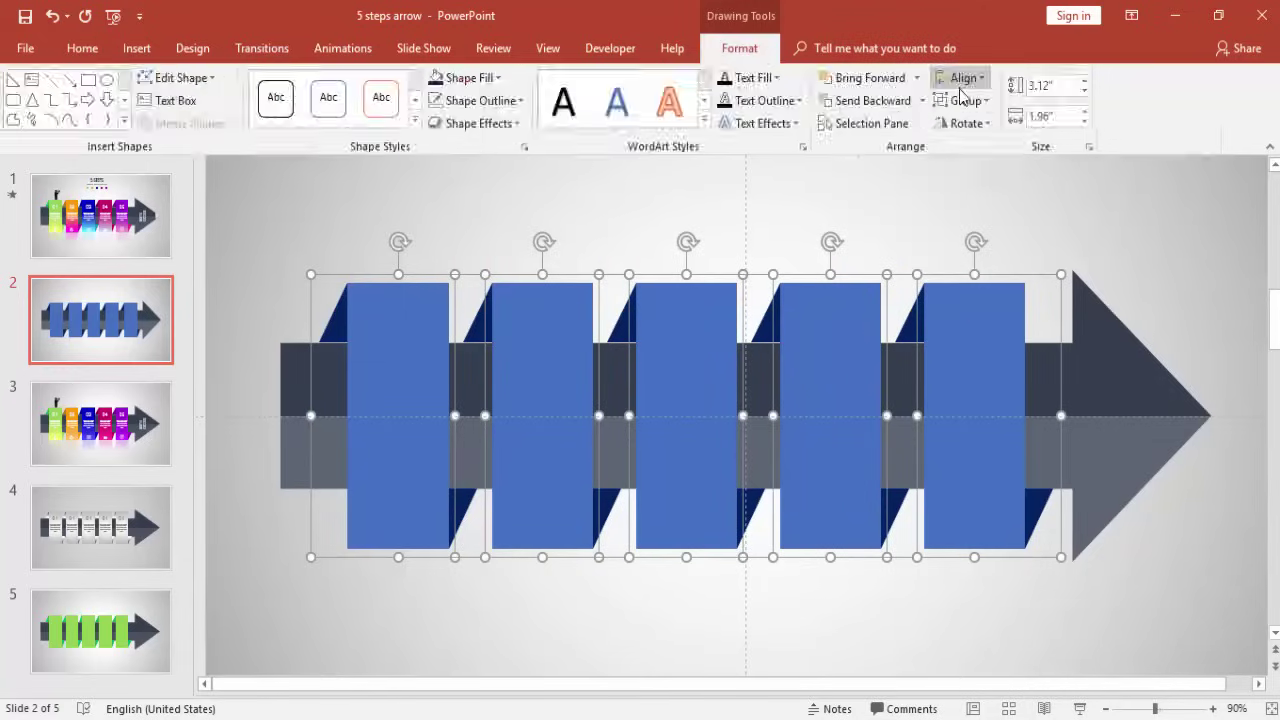
{"action": "left_click", "coordinate": [960, 77]}
{"action": "left_click", "coordinate": [1012, 224]}
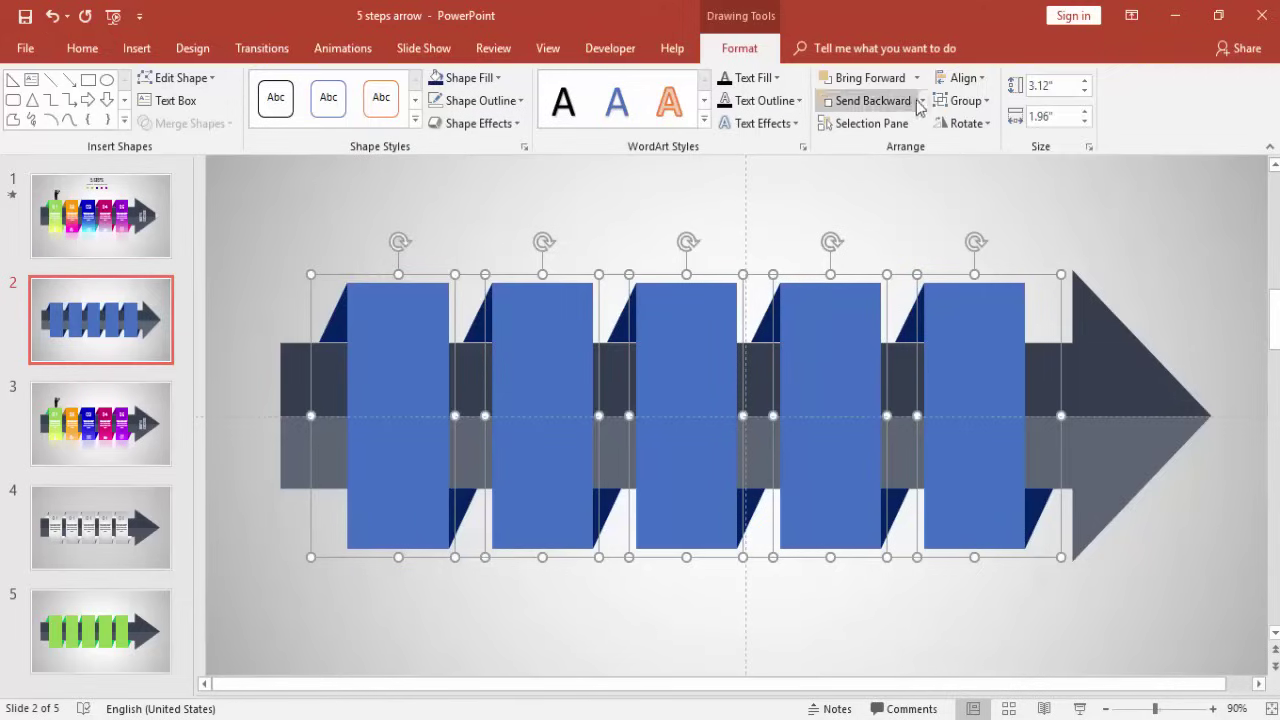
{"action": "left_click", "coordinate": [960, 77]}
{"action": "left_click", "coordinate": [995, 184]}
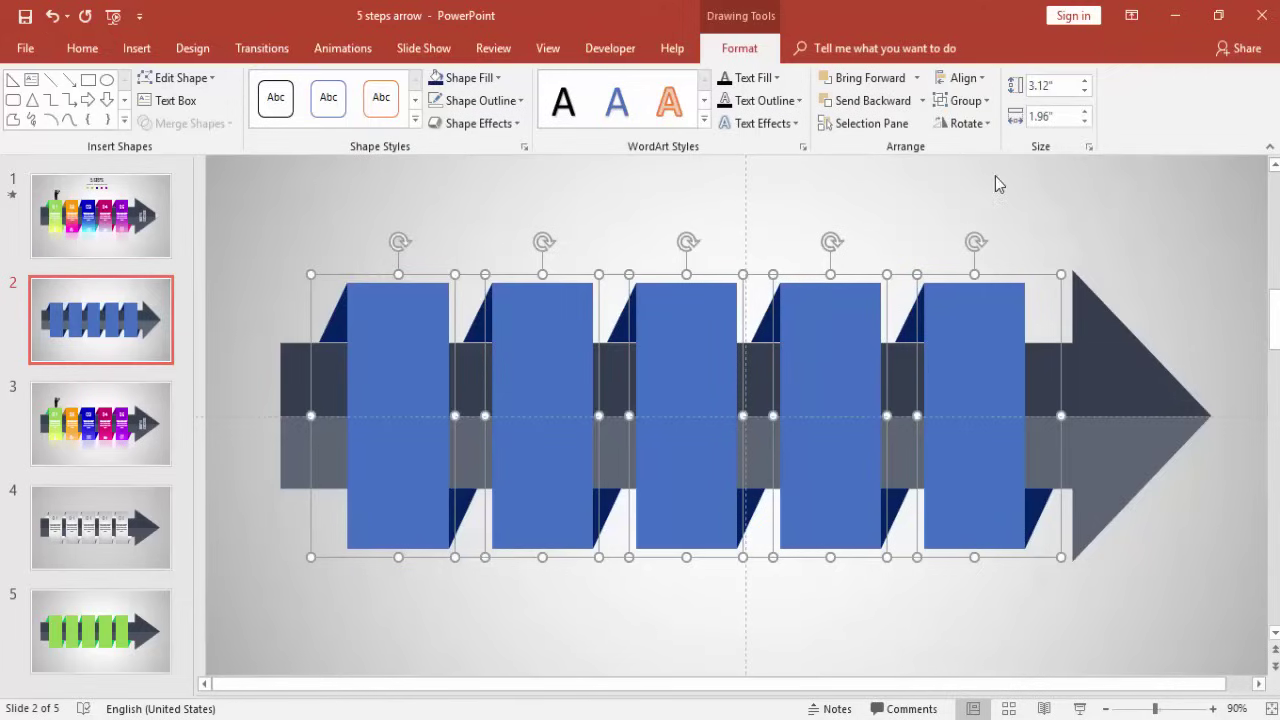
{"action": "left_click", "coordinate": [825, 210]}
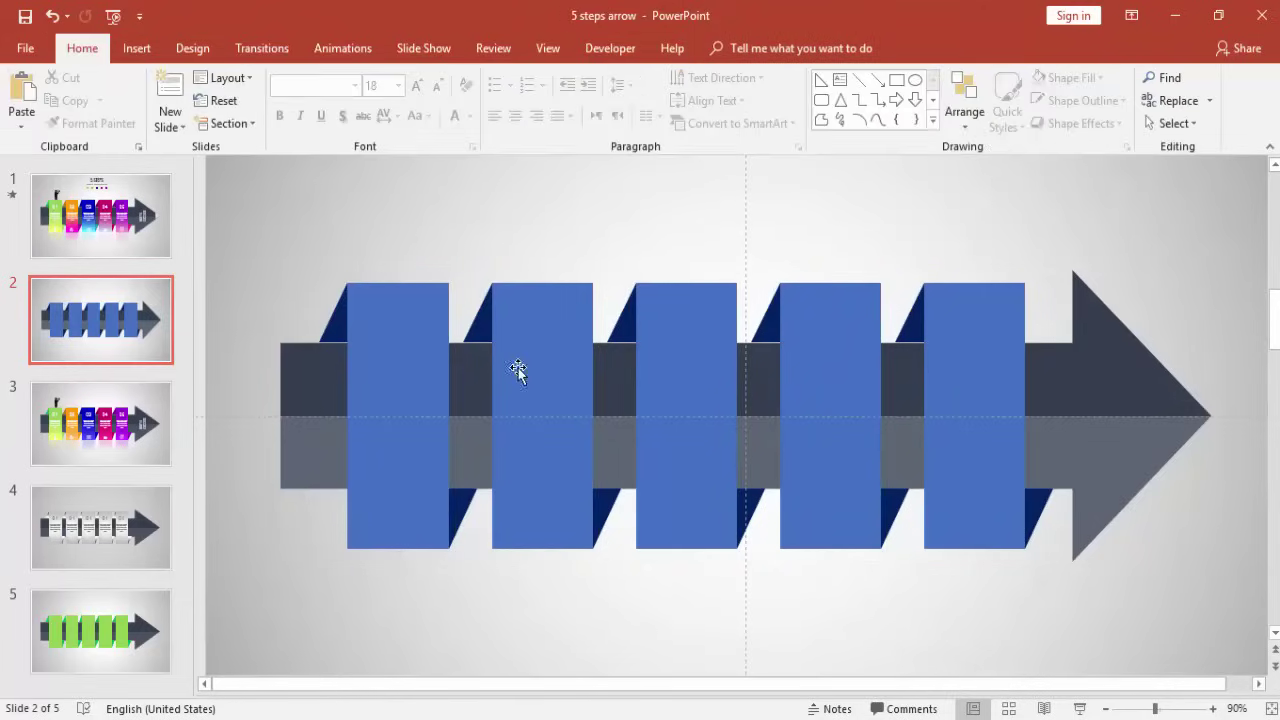
{"action": "left_click", "coordinate": [1080, 708]}
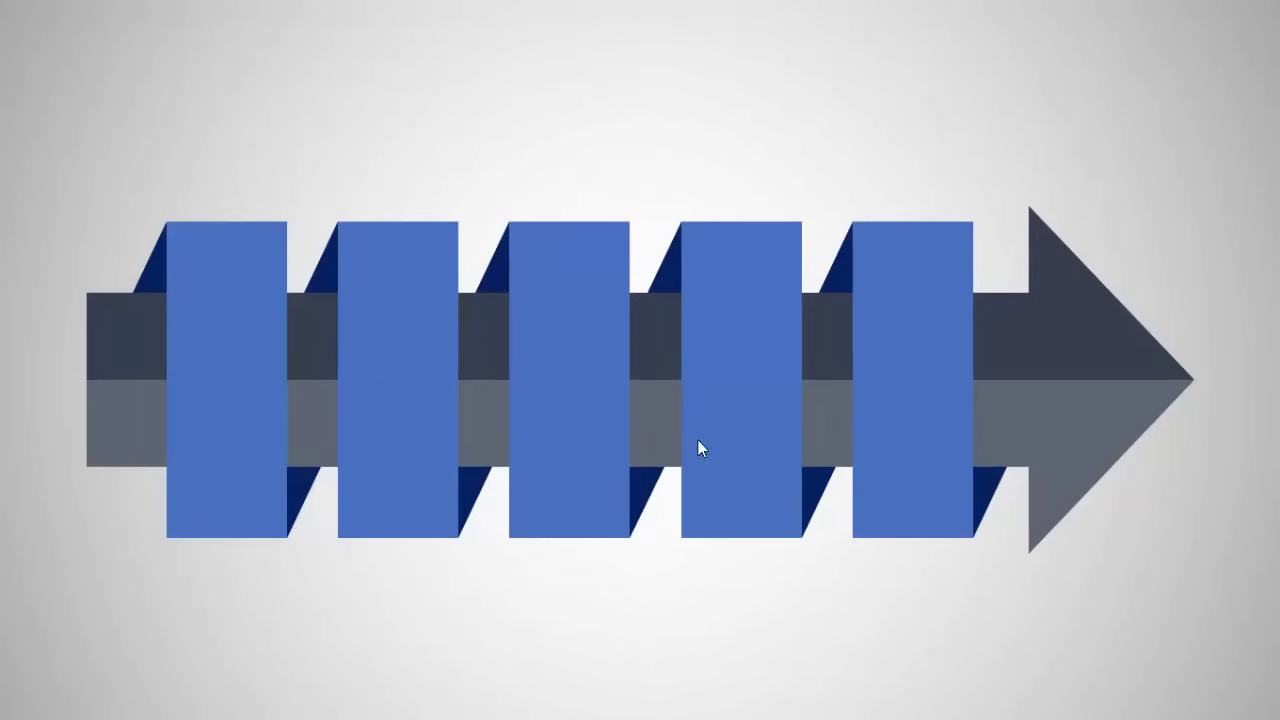
{"action": "key", "text": "Escape"}
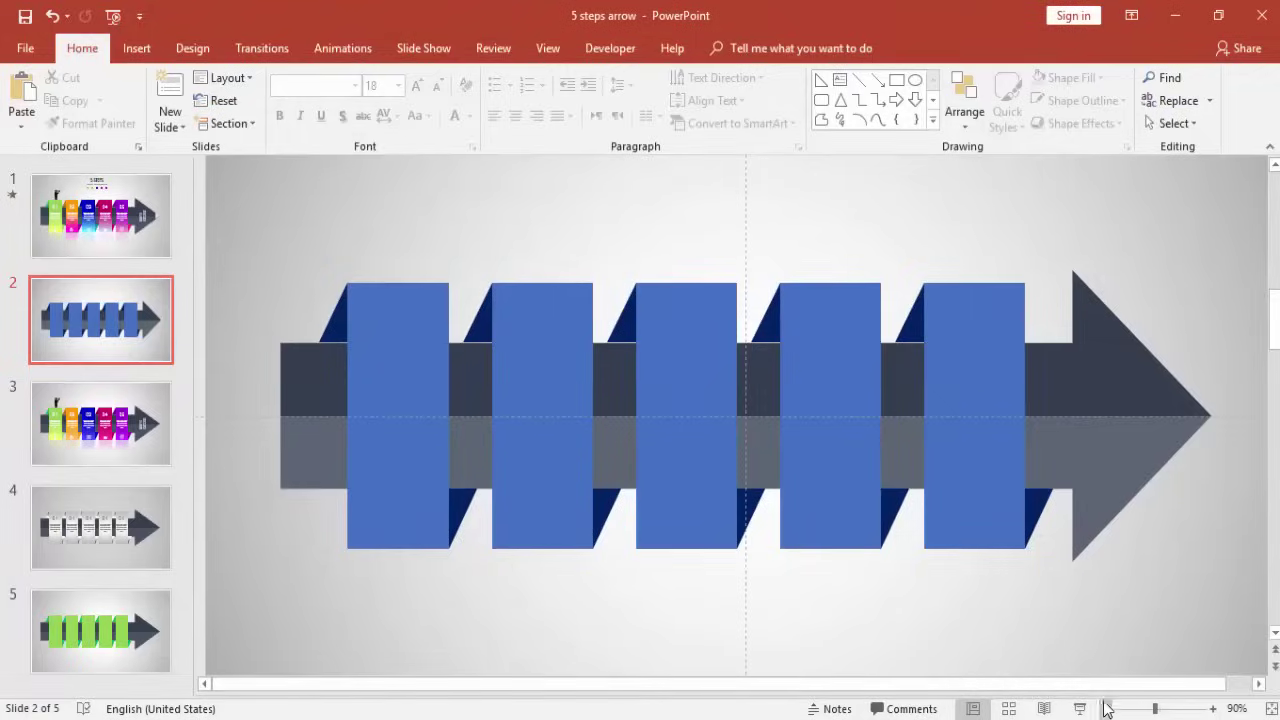
{"action": "left_click", "coordinate": [1105, 708]}
{"action": "left_click", "coordinate": [1105, 708]}
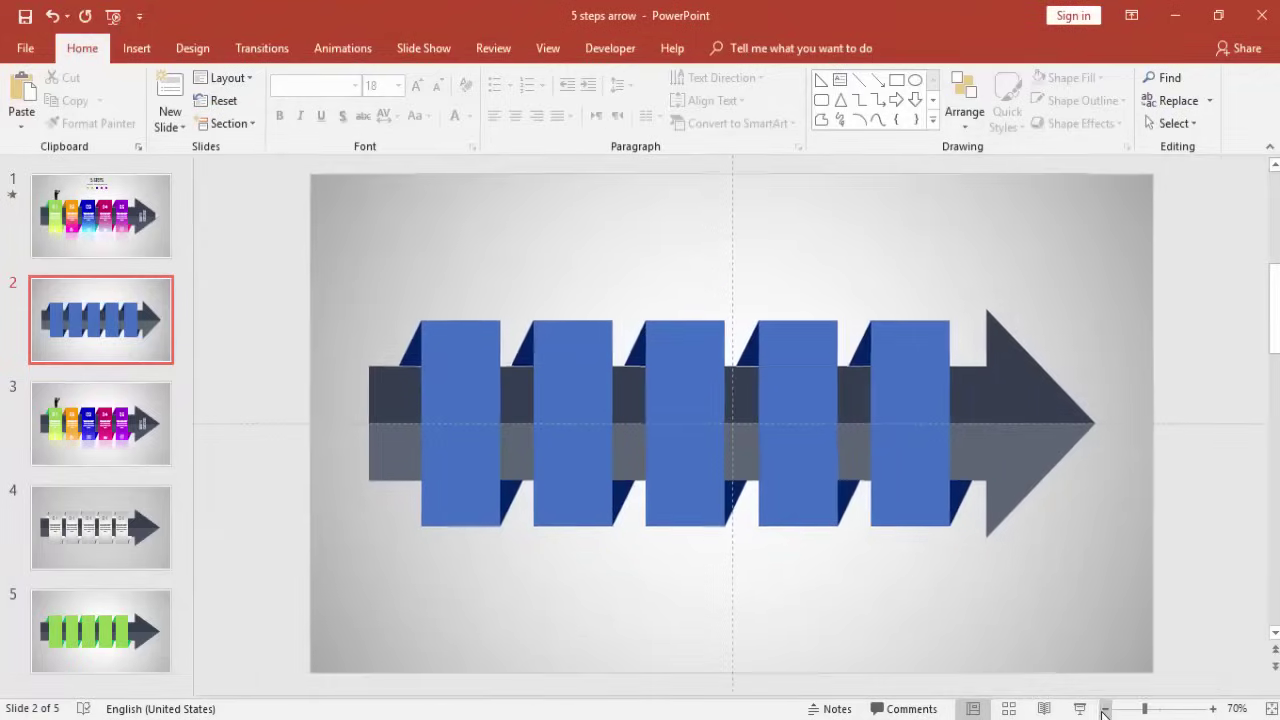
- Ungroup the first and second blocks from their folds
{"action": "left_click", "coordinate": [449, 374]}
{"action": "right_click", "coordinate": [449, 374]}
{"action": "mouse_move", "coordinate": [505, 500]}
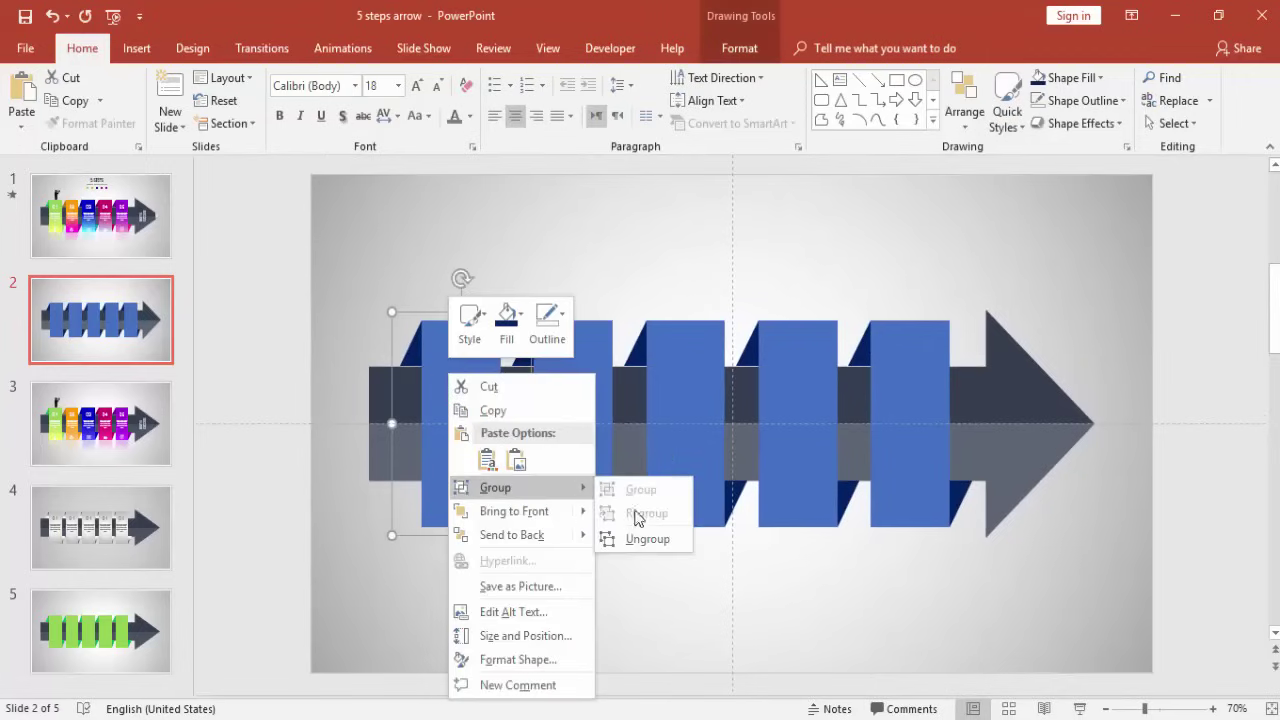
{"action": "left_click", "coordinate": [651, 540]}
{"action": "left_click", "coordinate": [586, 415]}
{"action": "right_click", "coordinate": [586, 415]}
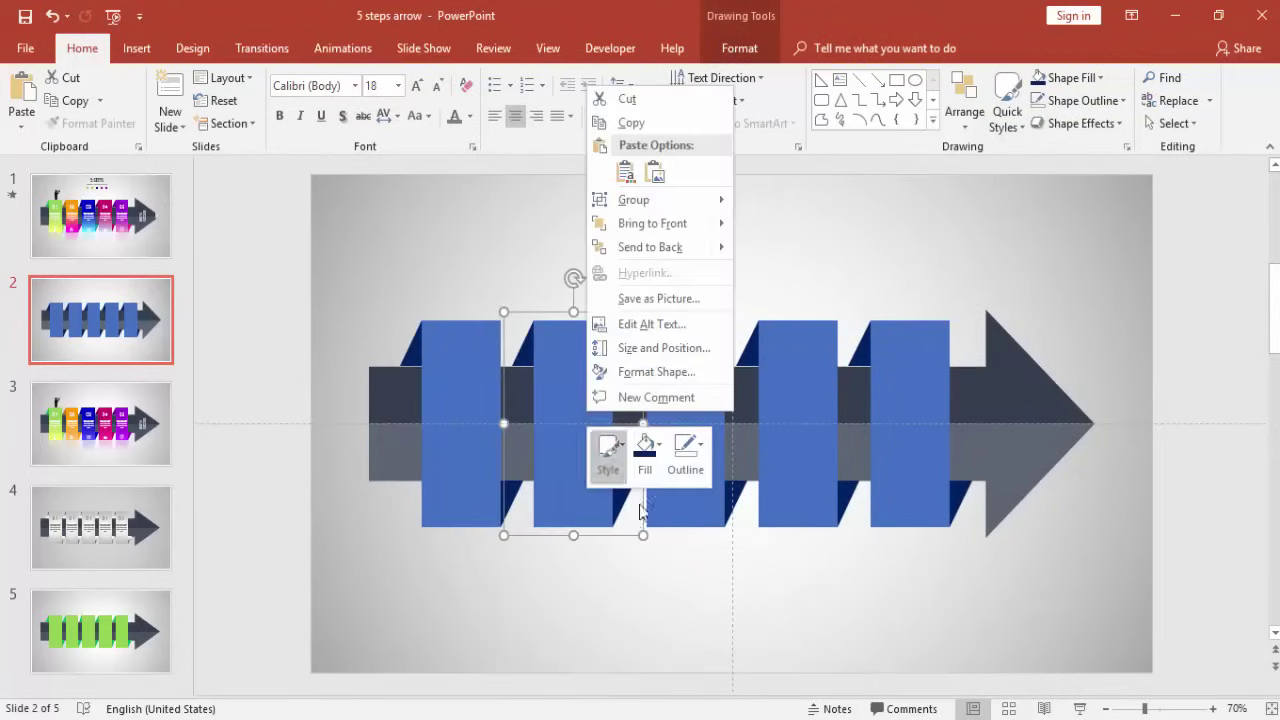
{"action": "mouse_move", "coordinate": [678, 205]}
{"action": "left_click", "coordinate": [750, 251]}
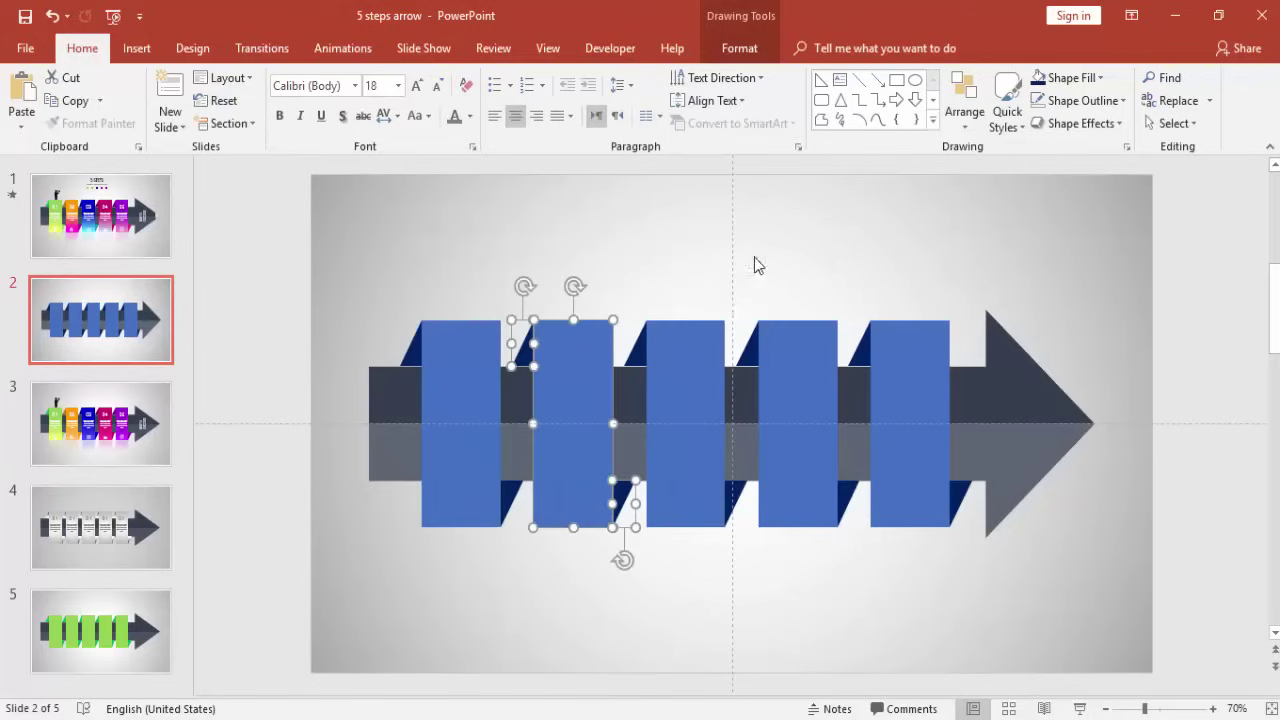
- Ungroup the third, fourth and fifth blocks together, then select the first blue block
{"action": "left_click", "coordinate": [693, 333]}
{"action": "left_click", "coordinate": [788, 380], "text": "shift"}
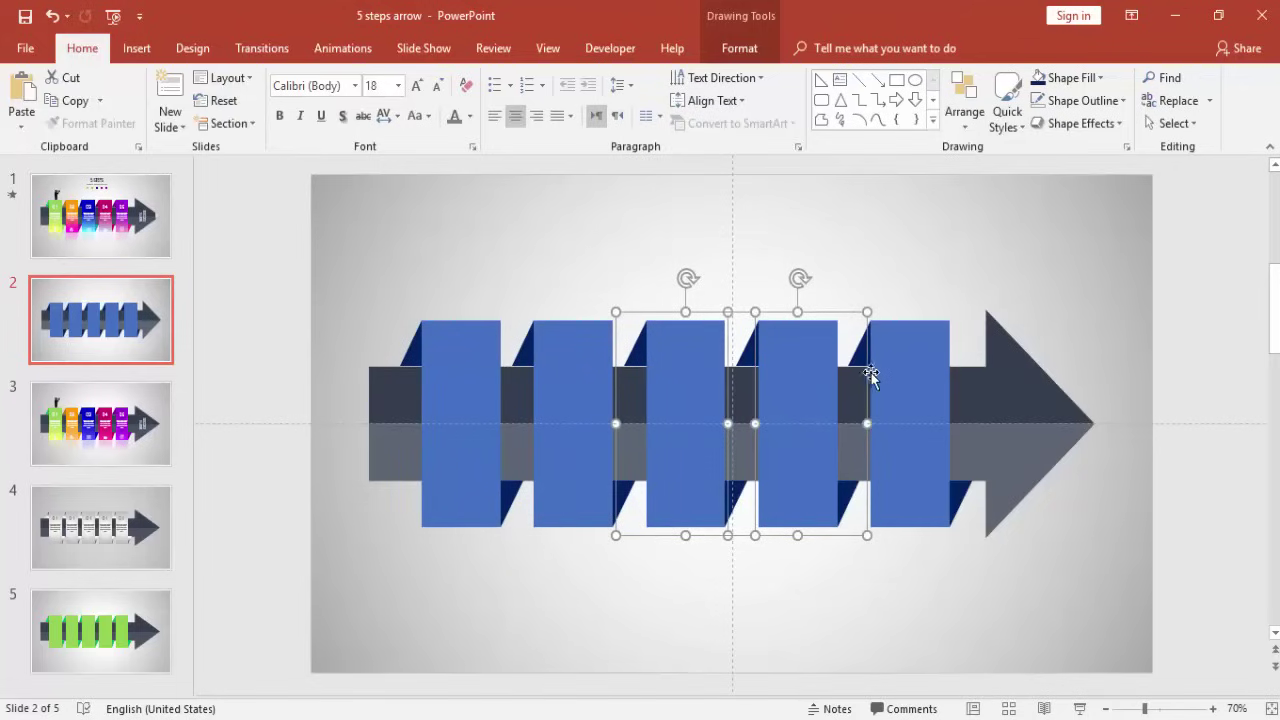
{"action": "left_click", "coordinate": [890, 374], "text": "shift"}
{"action": "right_click", "coordinate": [890, 374]}
{"action": "mouse_move", "coordinate": [970, 488]}
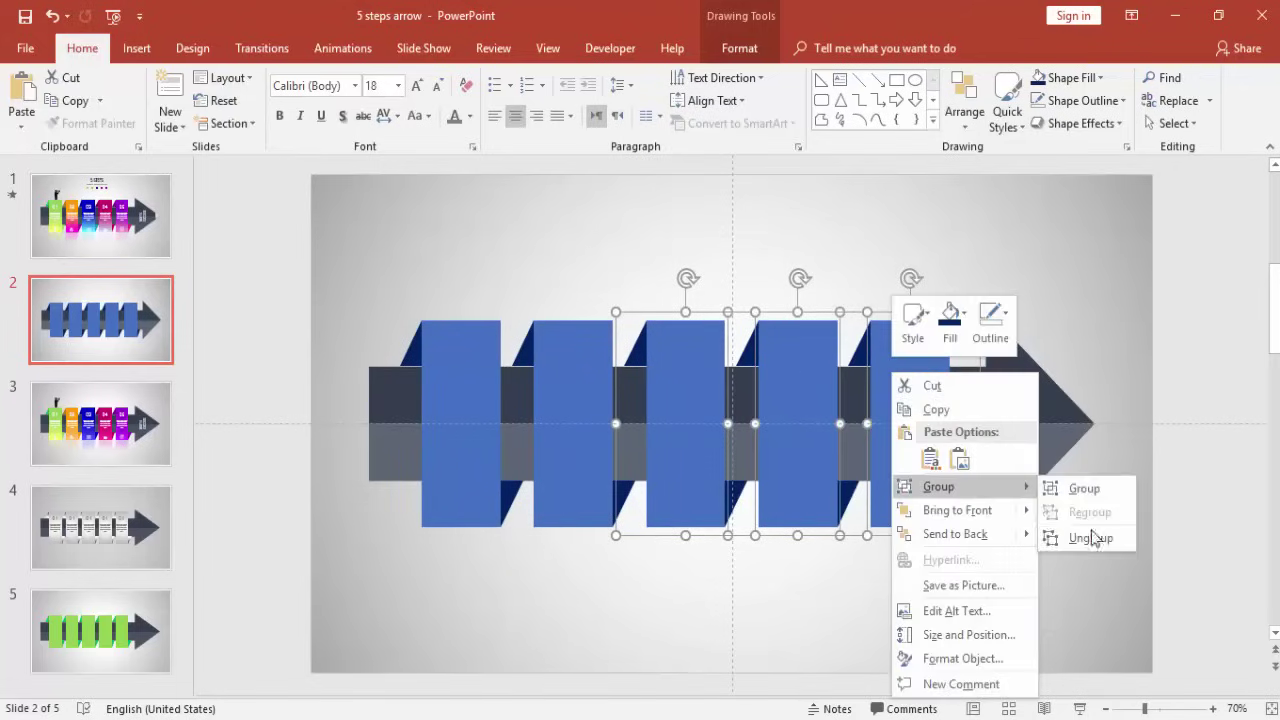
{"action": "left_click", "coordinate": [1100, 537]}
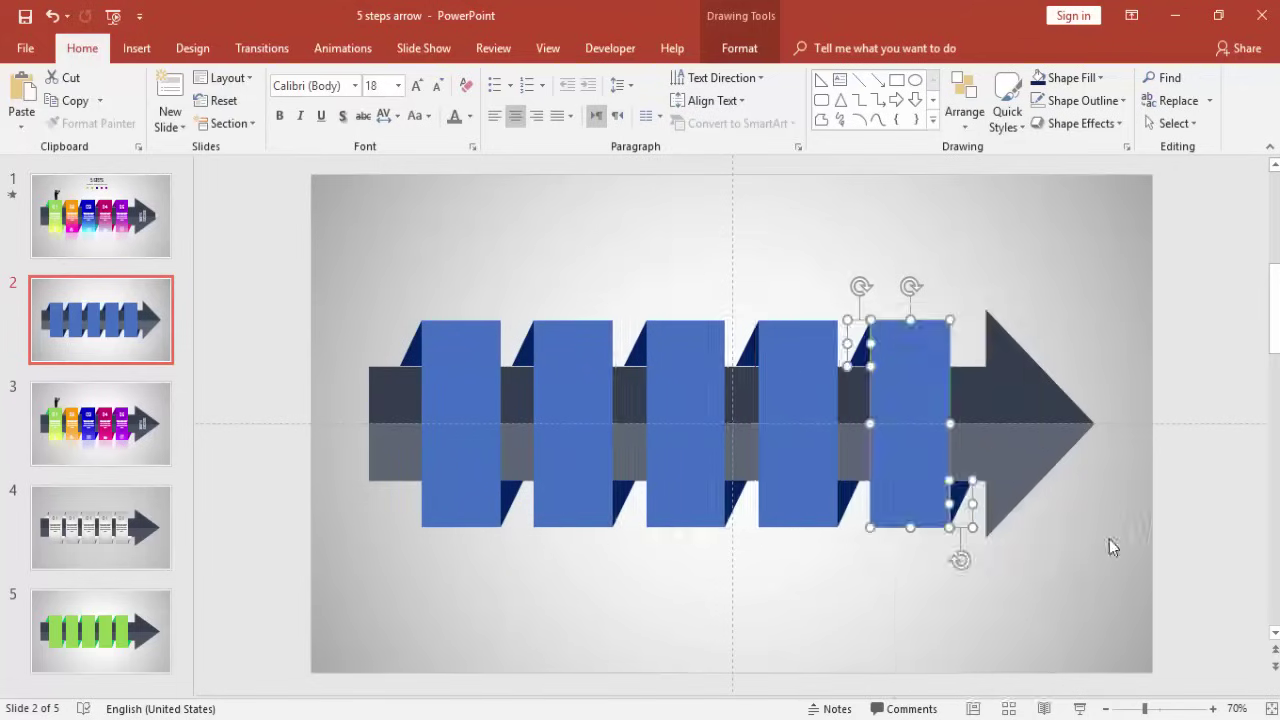
{"action": "left_click", "coordinate": [808, 423]}
{"action": "left_click", "coordinate": [1210, 447]}
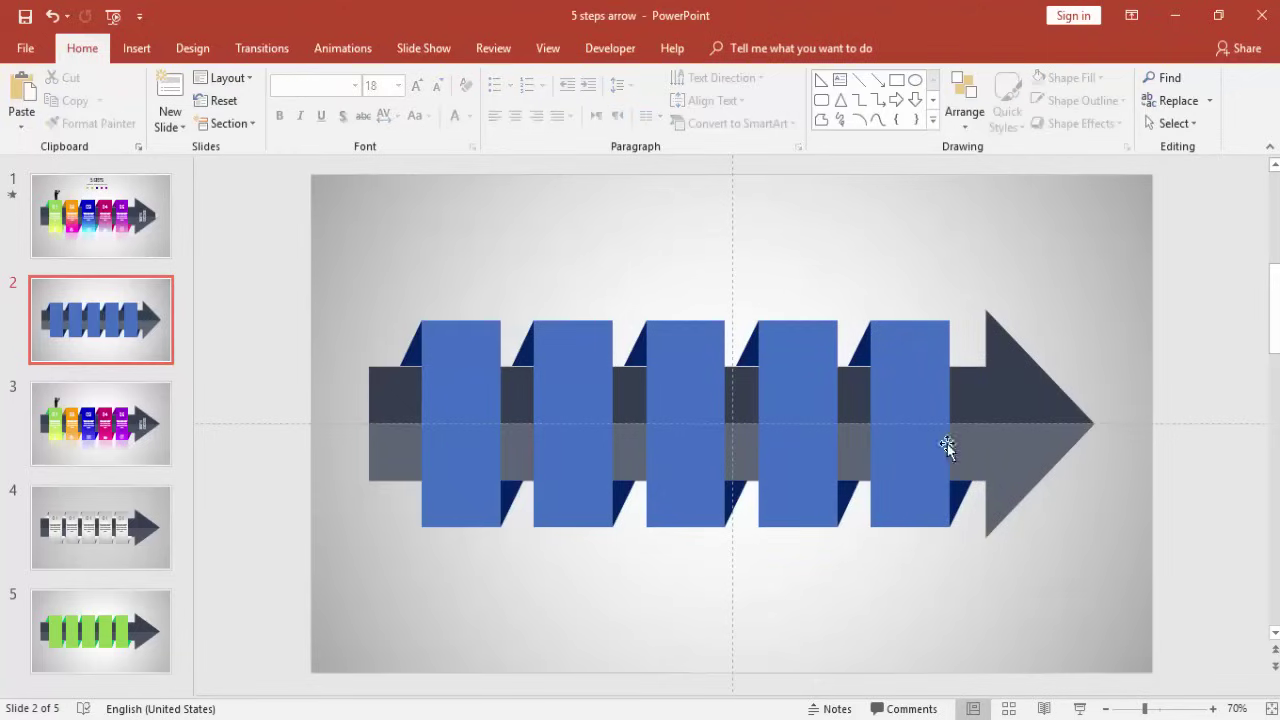
{"action": "left_click", "coordinate": [462, 398]}
- Give the first block a gradient fill with a deep green right-hand stop
{"action": "right_click", "coordinate": [463, 395]}
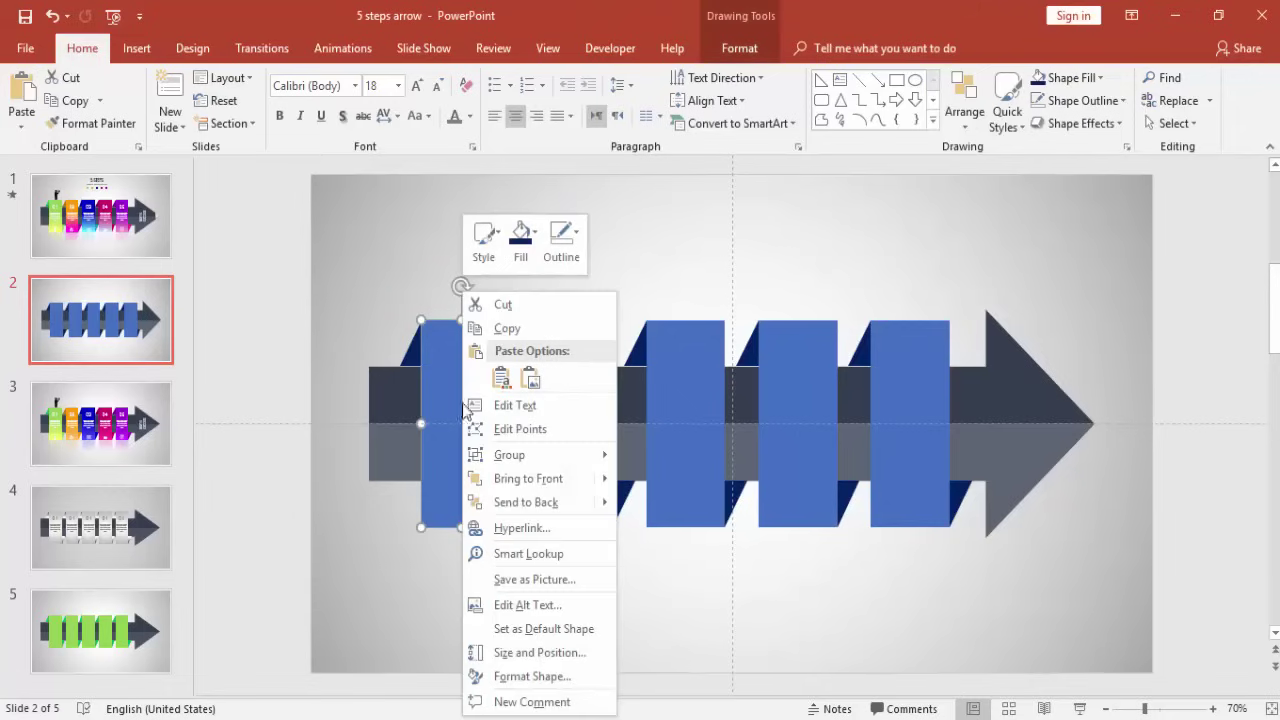
{"action": "left_click", "coordinate": [530, 676]}
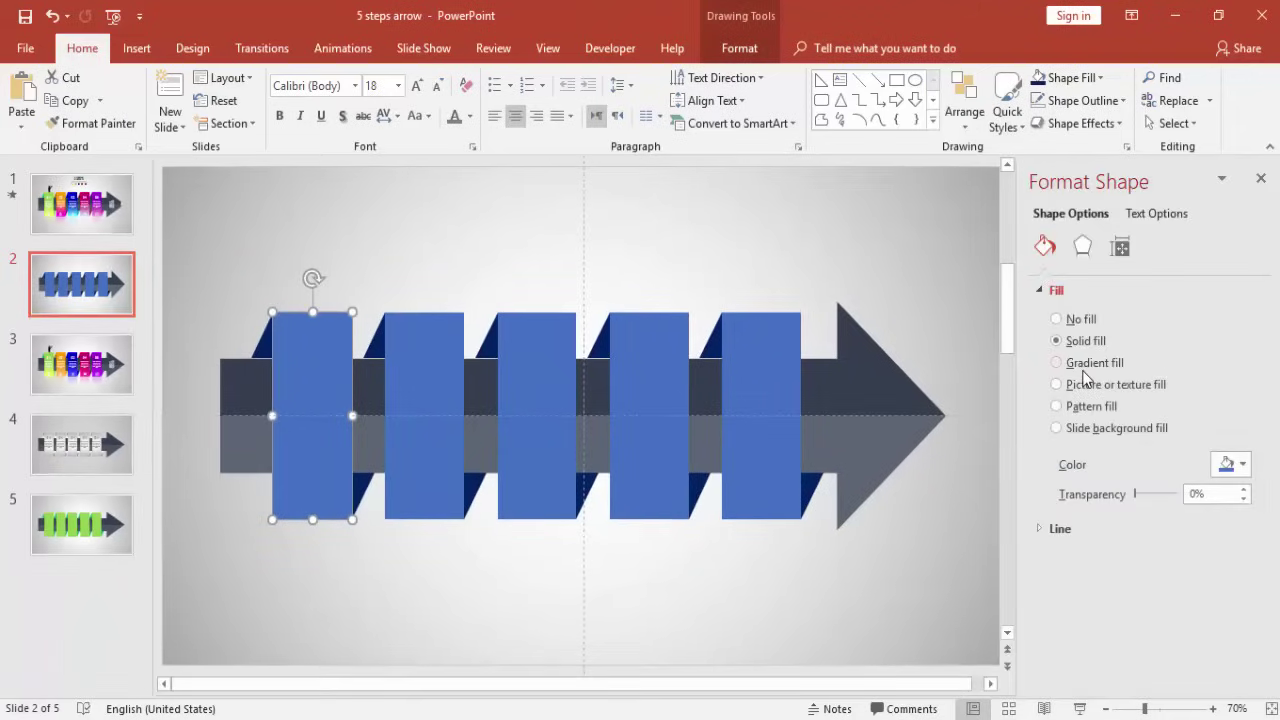
{"action": "left_click", "coordinate": [1085, 366]}
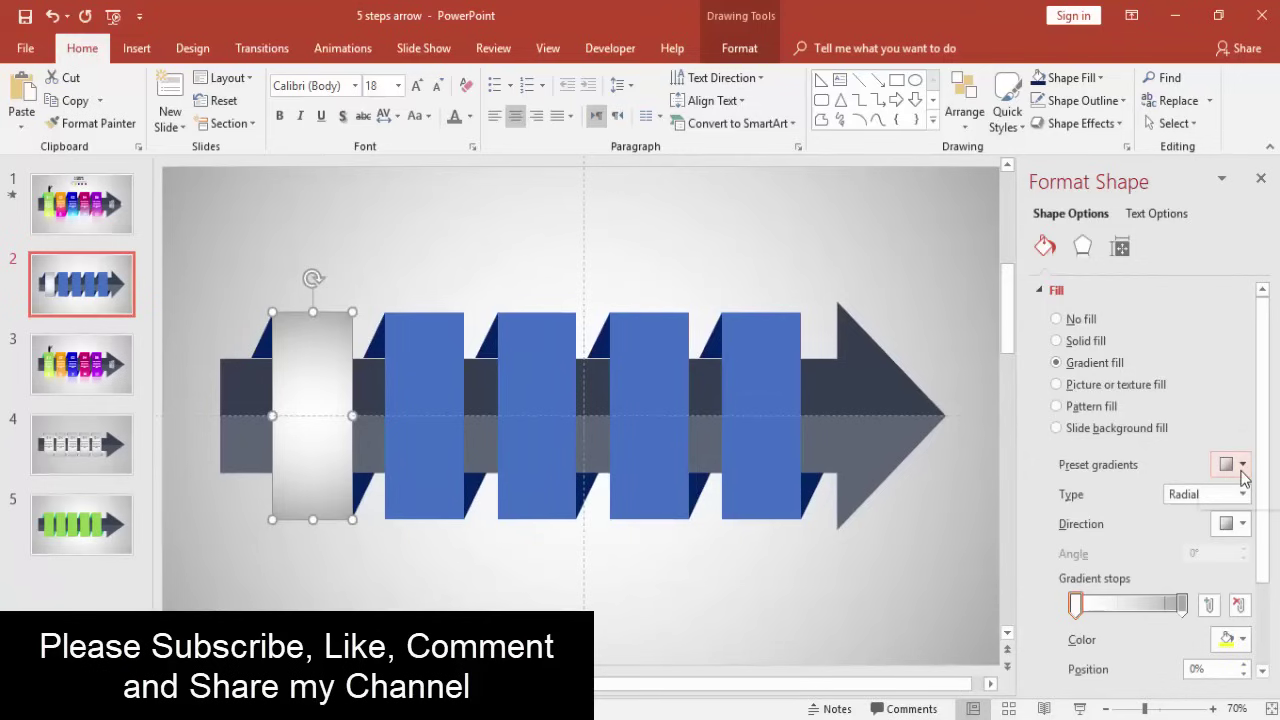
{"action": "left_click", "coordinate": [1181, 603]}
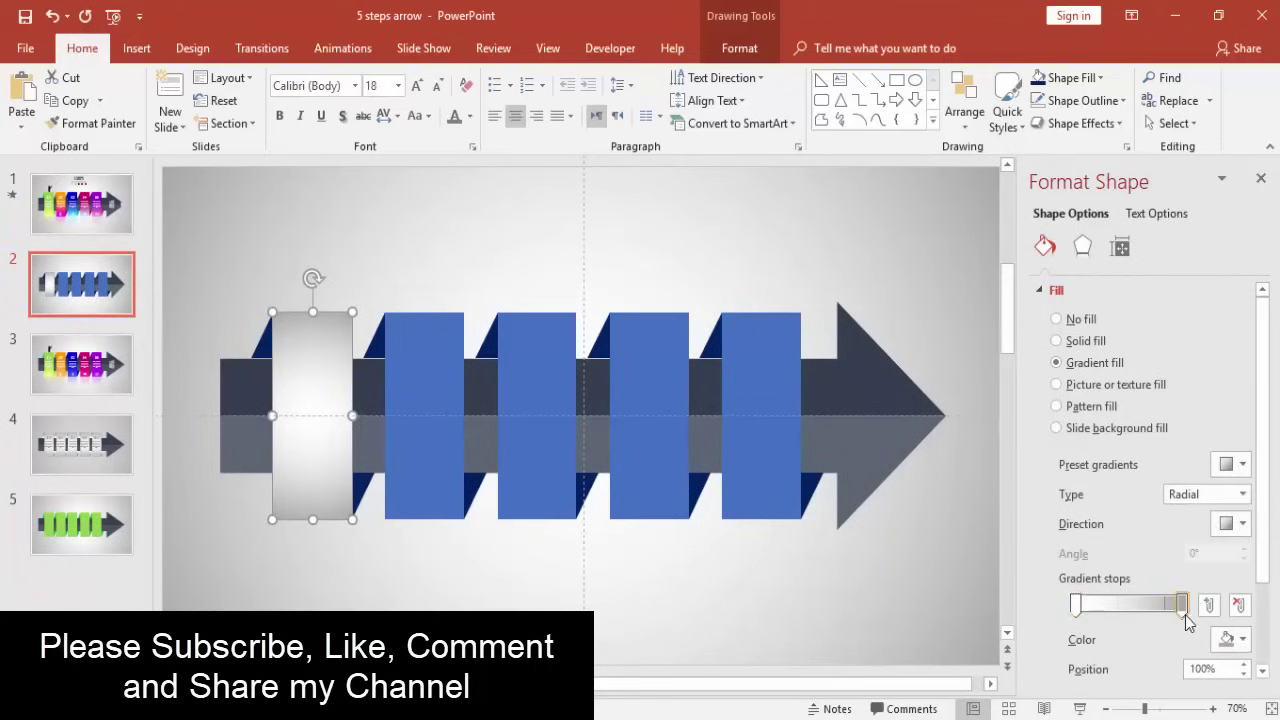
{"action": "left_click", "coordinate": [1244, 639]}
{"action": "left_click", "coordinate": [1170, 592]}
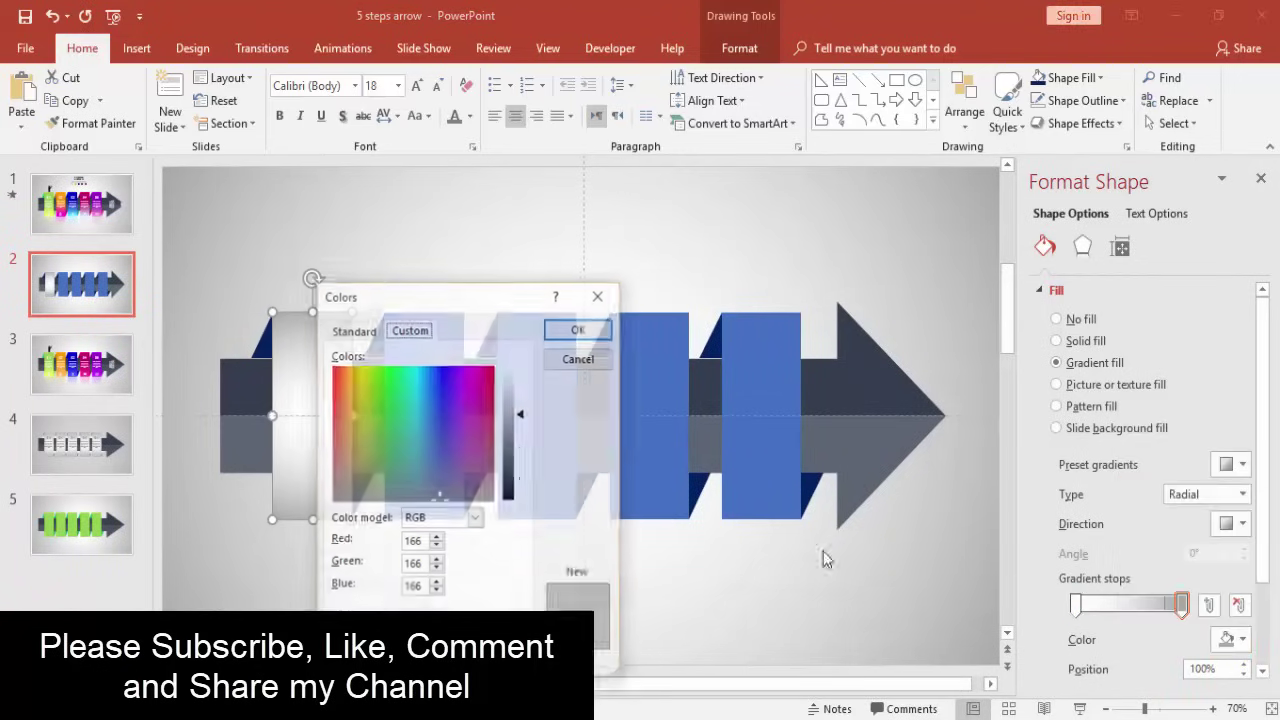
{"action": "left_click", "coordinate": [355, 331]}
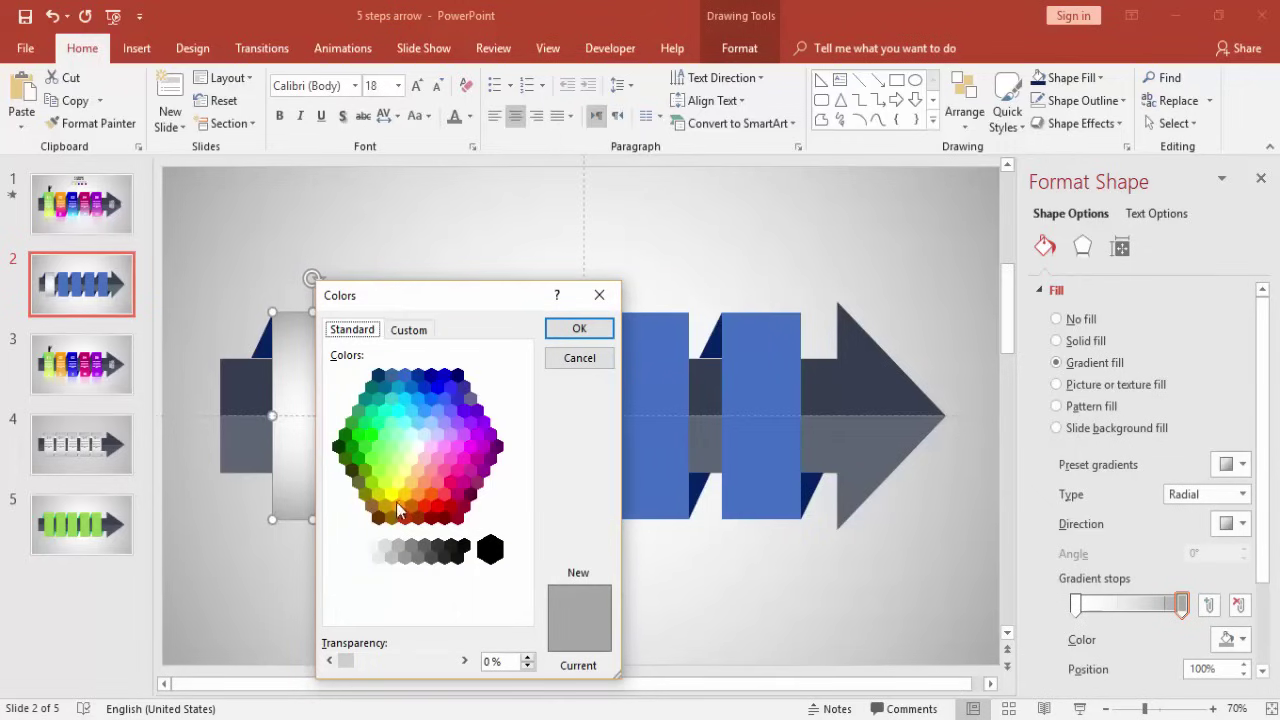
{"action": "left_click", "coordinate": [367, 438]}
{"action": "left_click", "coordinate": [365, 424]}
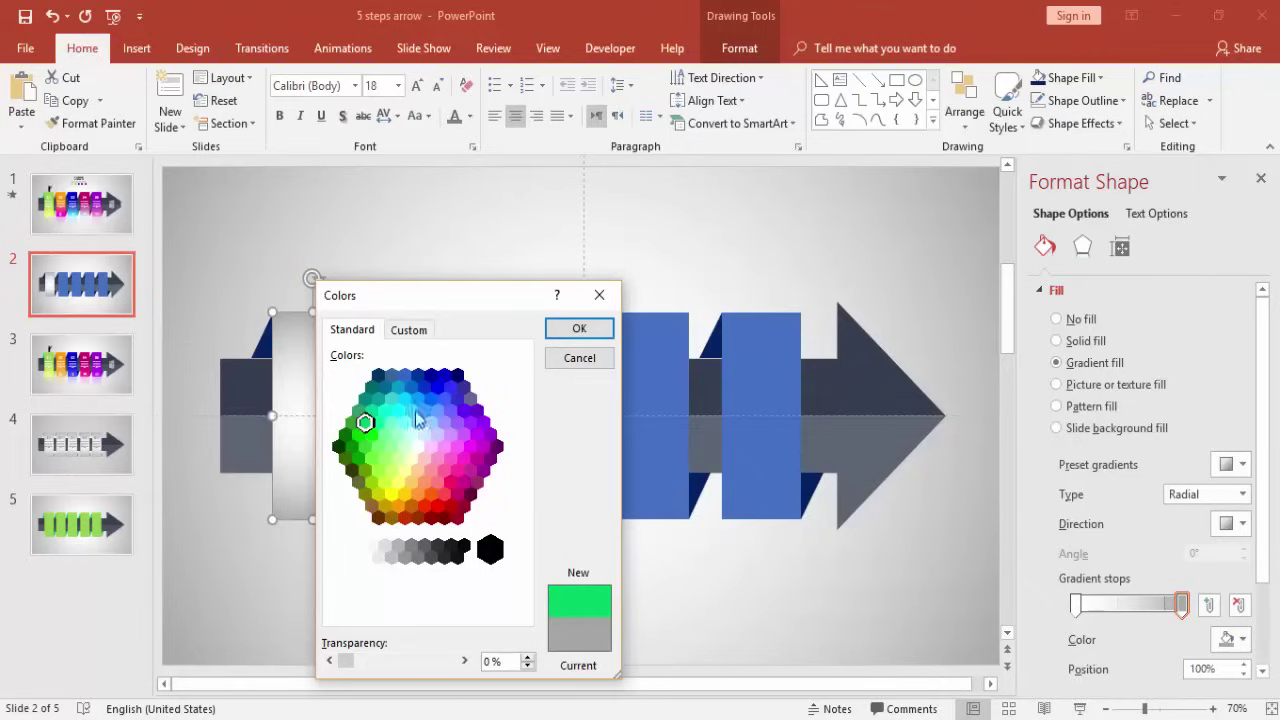
{"action": "left_click", "coordinate": [581, 329]}
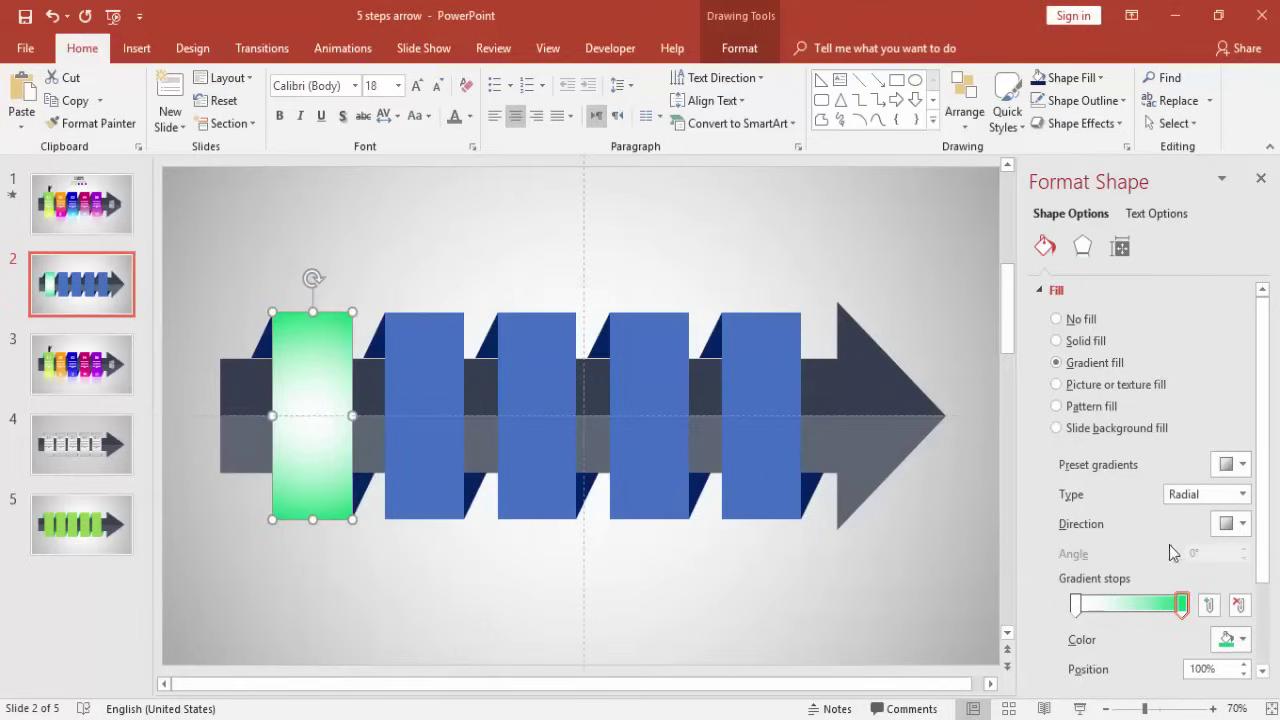
- Make the gradient linear at 270° with a green left stop, shifting the right stop left
{"action": "left_click", "coordinate": [1200, 492]}
{"action": "left_click", "coordinate": [1190, 512]}
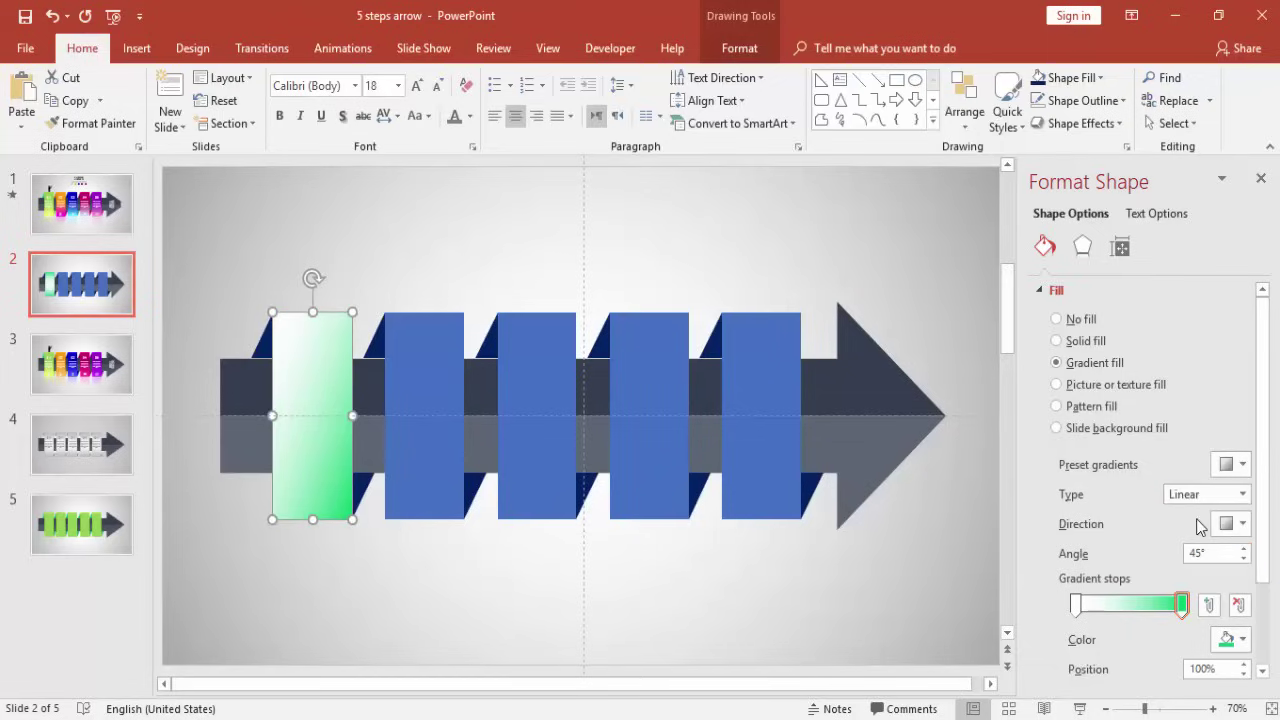
{"action": "left_click", "coordinate": [1236, 524]}
{"action": "left_click", "coordinate": [1140, 604]}
{"action": "left_click", "coordinate": [1076, 605]}
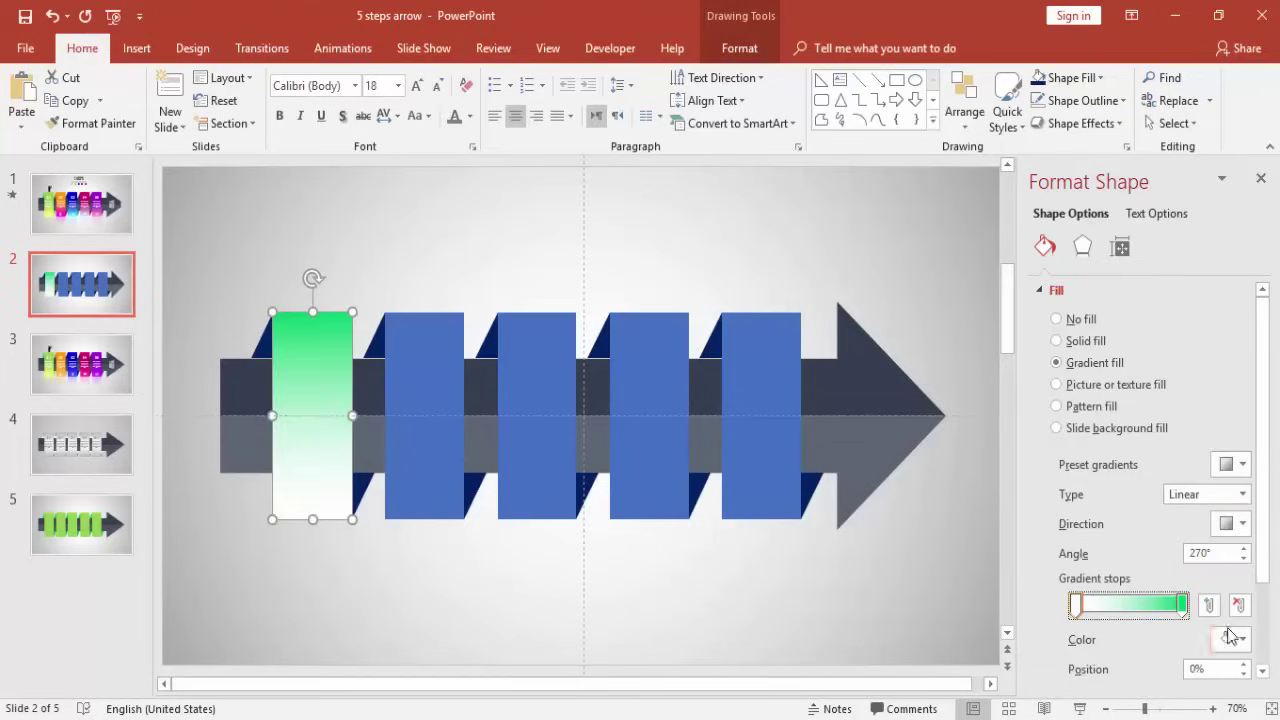
{"action": "left_click", "coordinate": [1232, 641]}
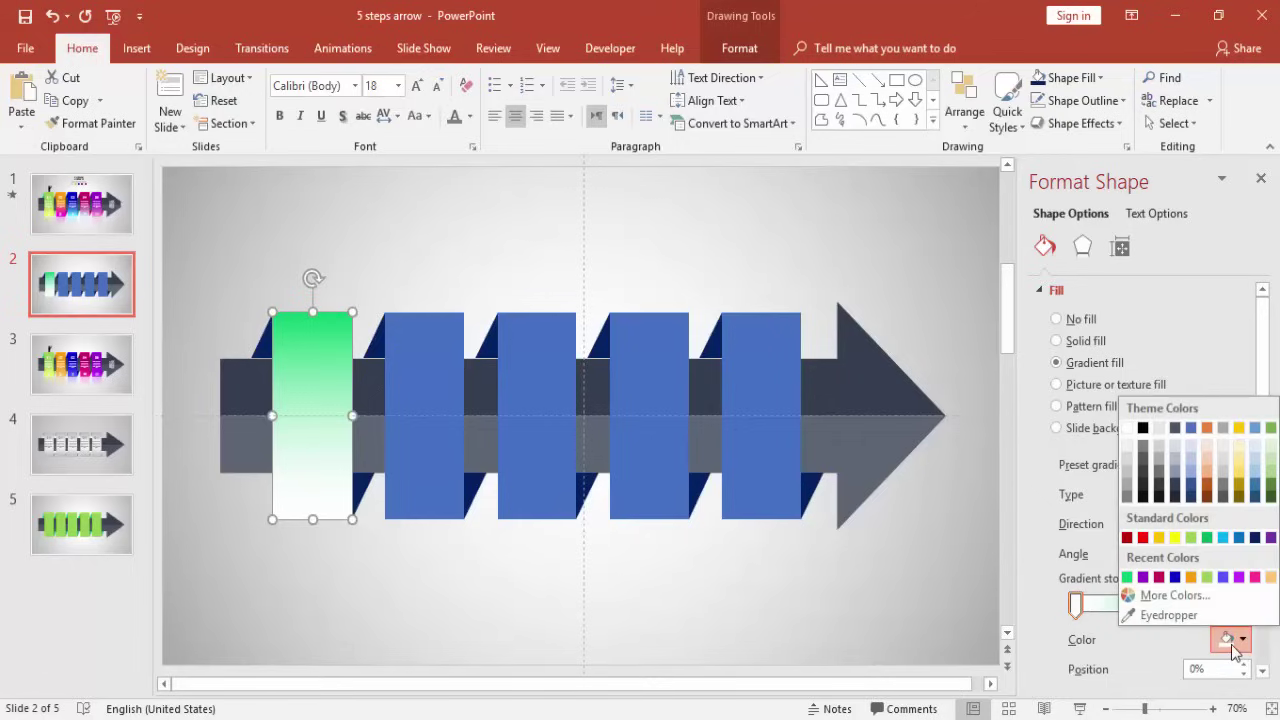
{"action": "left_click", "coordinate": [1172, 595]}
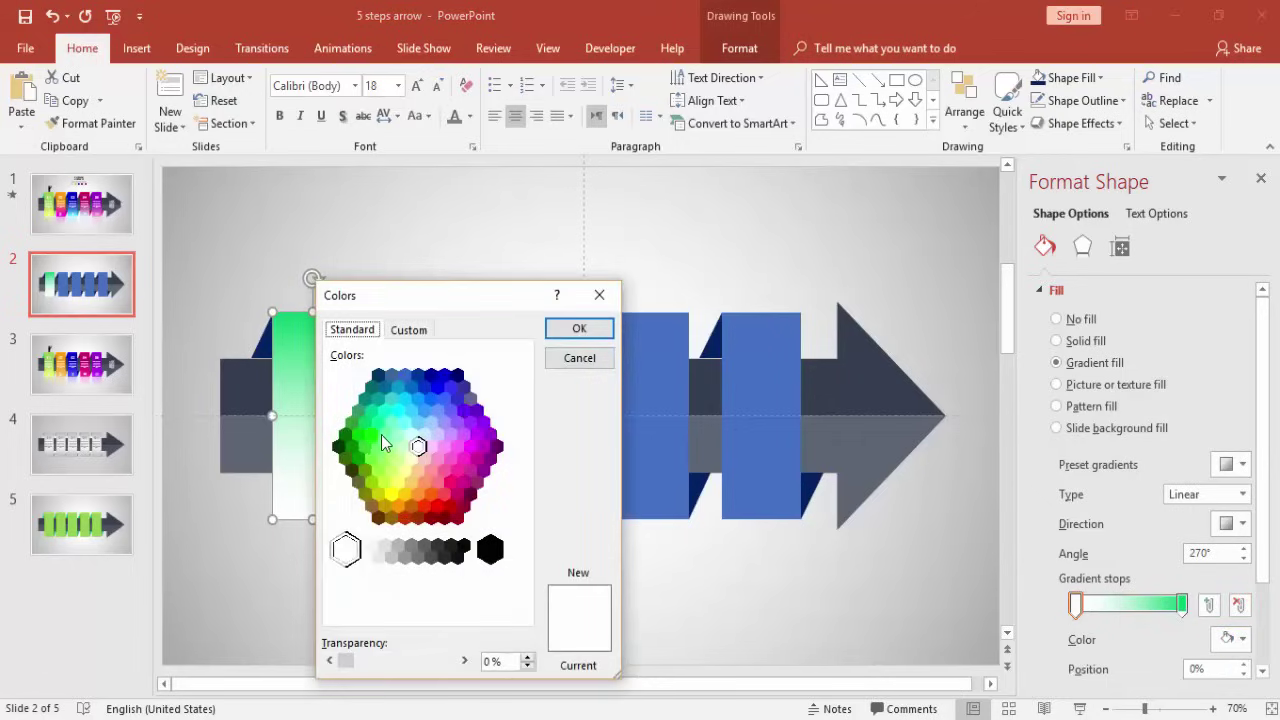
{"action": "left_click", "coordinate": [381, 436]}
{"action": "left_click", "coordinate": [579, 328]}
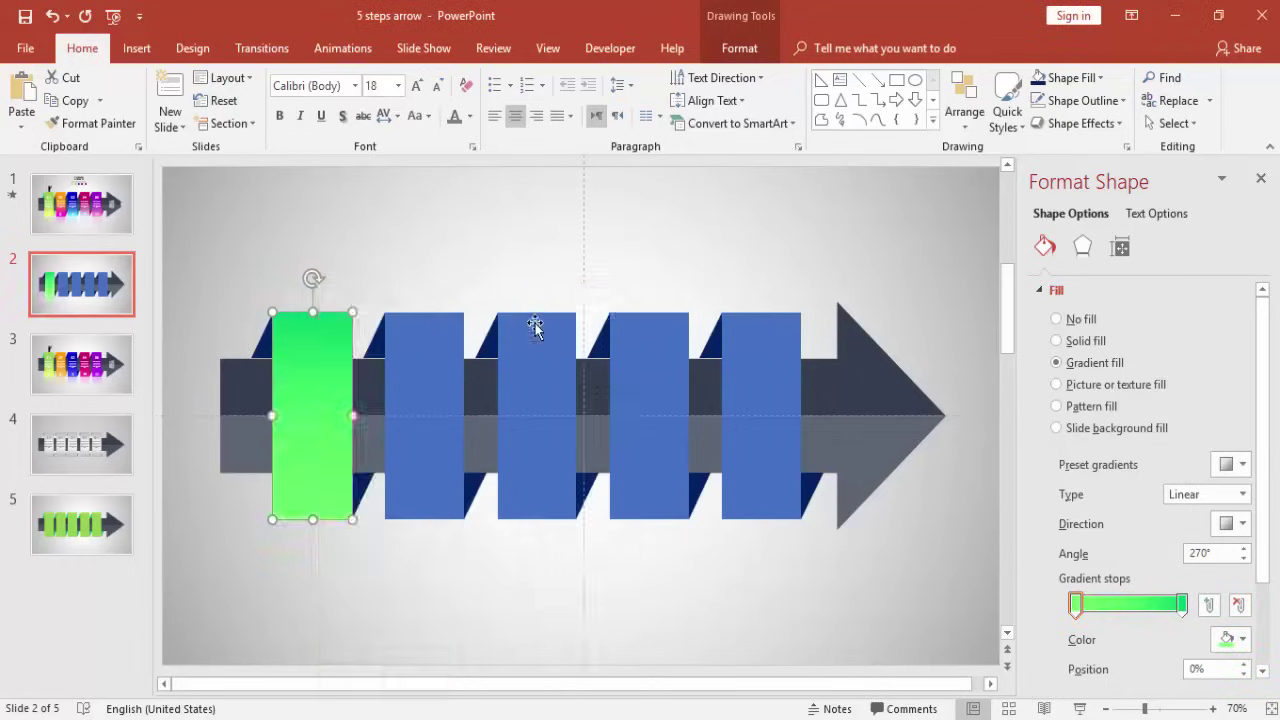
{"action": "left_click_drag", "start_coordinate": [1180, 608], "coordinate": [1144, 608]}
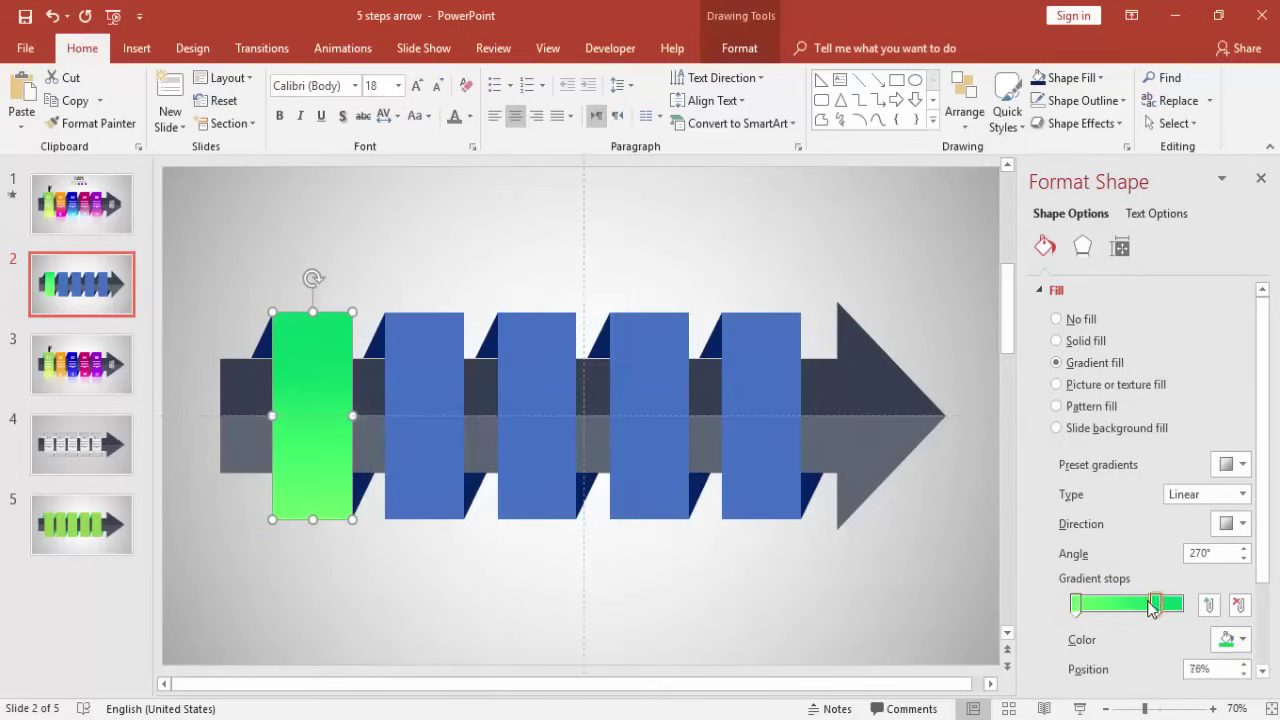
- Copy the green gradient onto the other four rectangles with Format Painter
{"action": "left_click", "coordinate": [339, 261]}
{"action": "left_click", "coordinate": [315, 320]}
{"action": "double_click", "coordinate": [91, 123]}
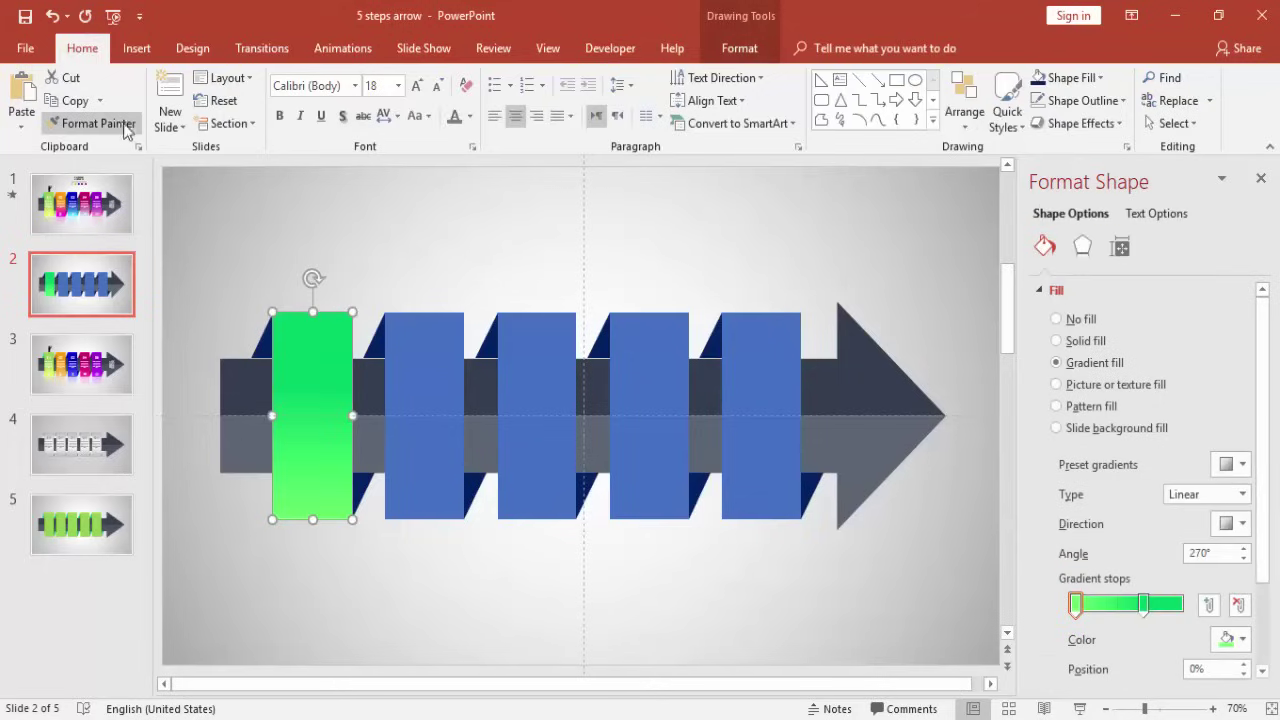
{"action": "left_click", "coordinate": [425, 352]}
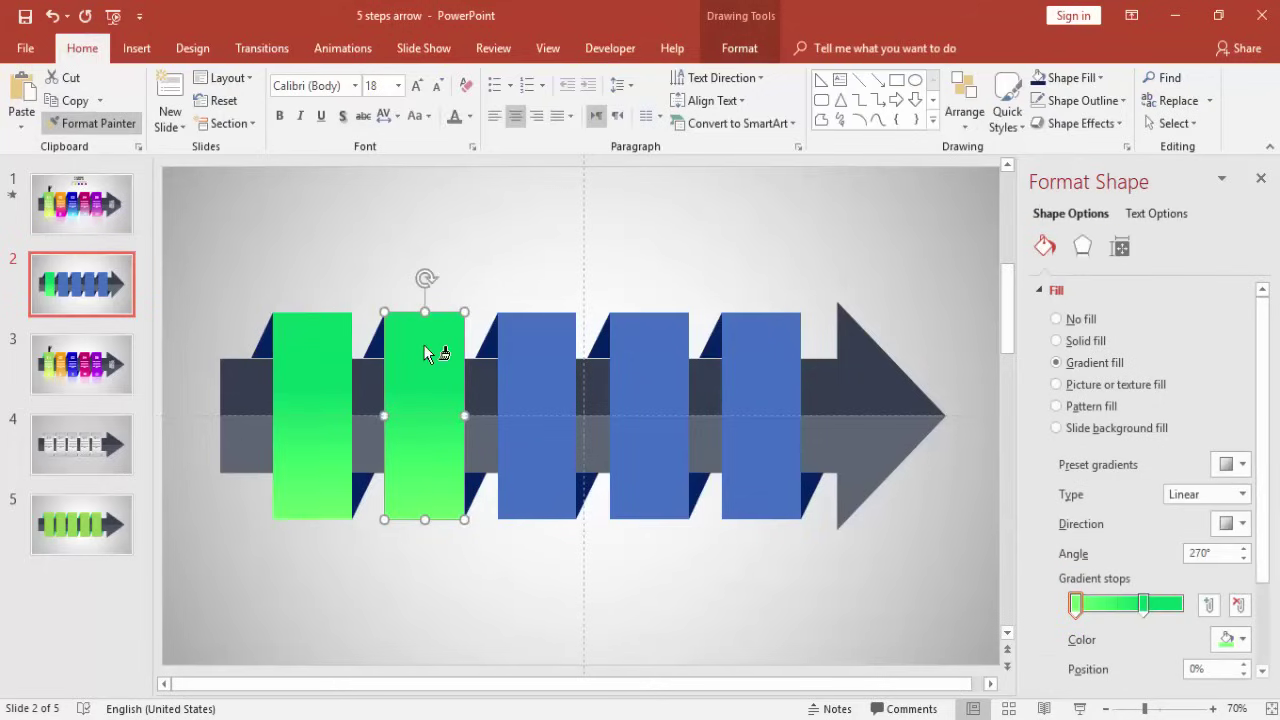
{"action": "left_click", "coordinate": [540, 385]}
{"action": "left_click", "coordinate": [652, 398]}
{"action": "left_click", "coordinate": [745, 378]}
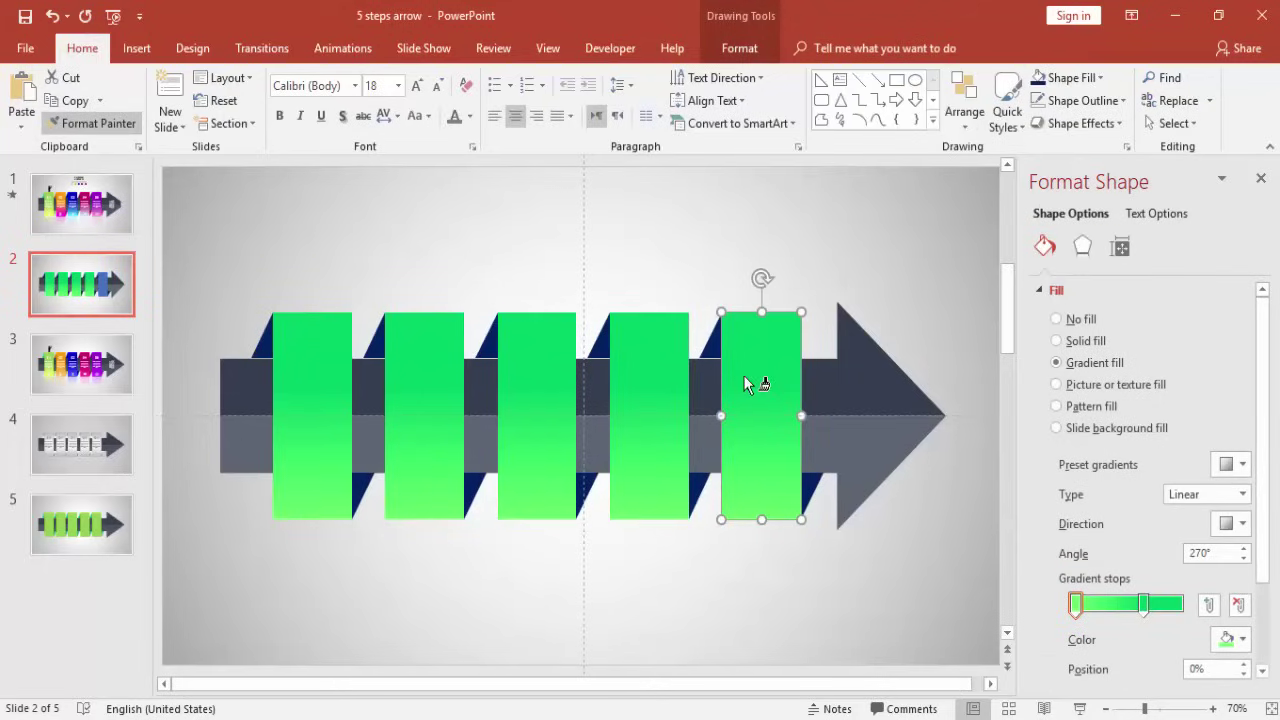
{"action": "left_click", "coordinate": [781, 220]}
- Recolour the second block's gradient from orange to yellow
{"action": "left_click", "coordinate": [408, 351]}
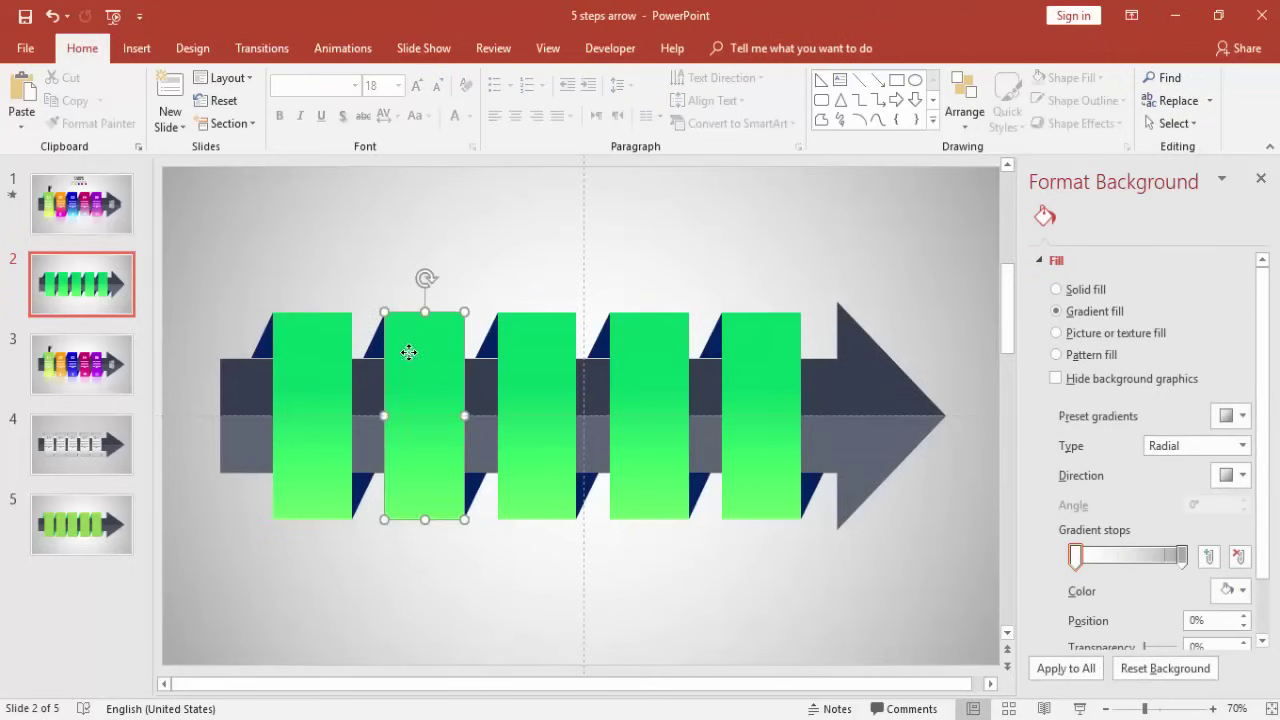
{"action": "left_click", "coordinate": [1142, 604]}
{"action": "left_click", "coordinate": [1240, 639]}
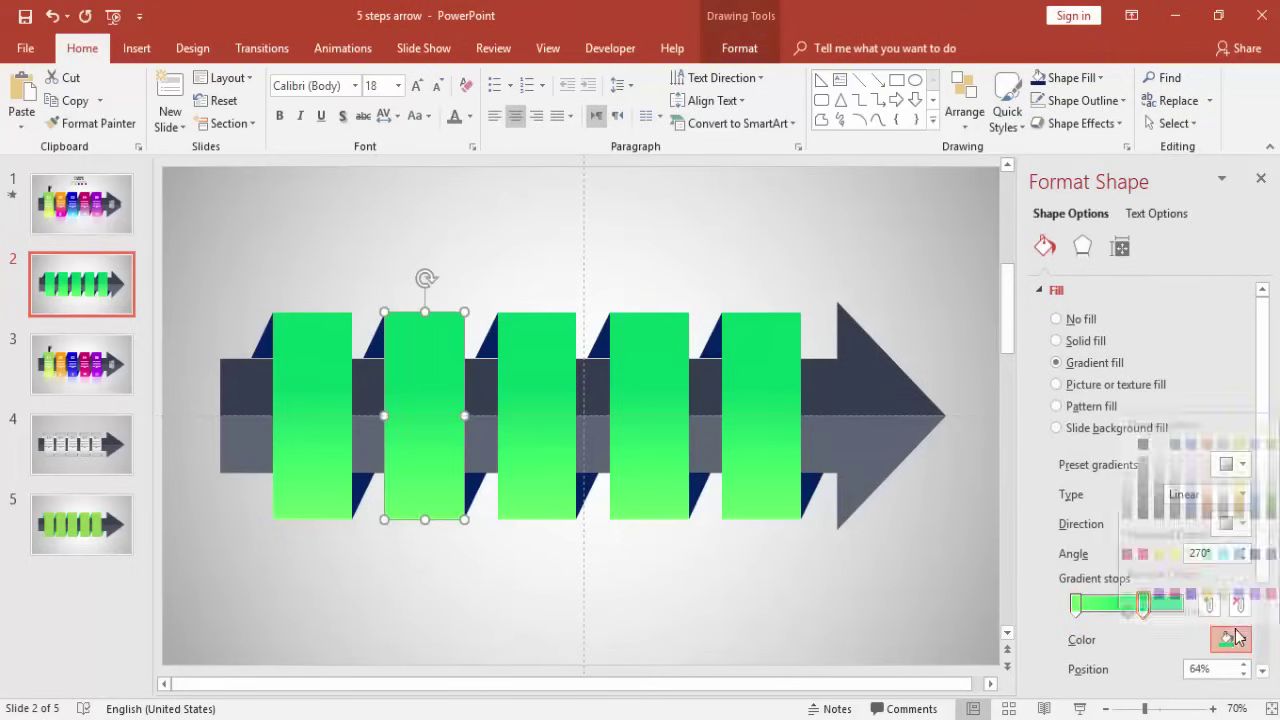
{"action": "left_click", "coordinate": [1174, 596]}
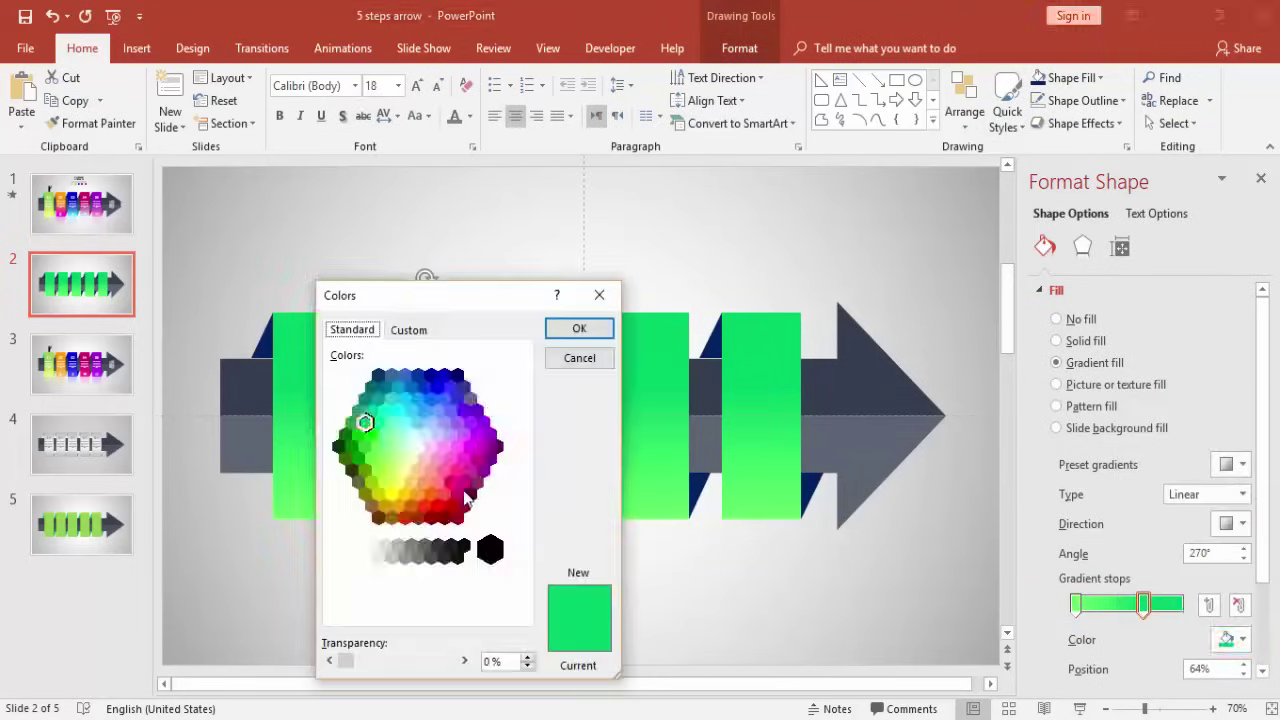
{"action": "left_click", "coordinate": [401, 506]}
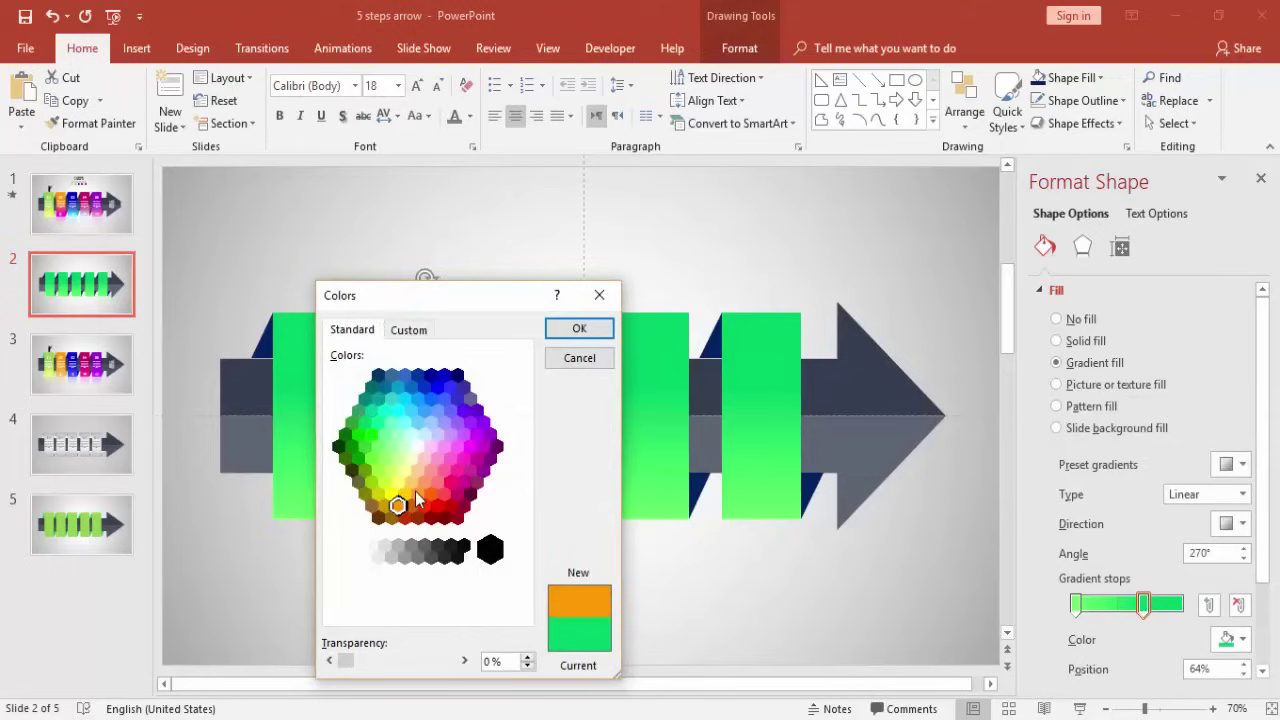
{"action": "left_click", "coordinate": [578, 328]}
{"action": "left_click", "coordinate": [1076, 603]}
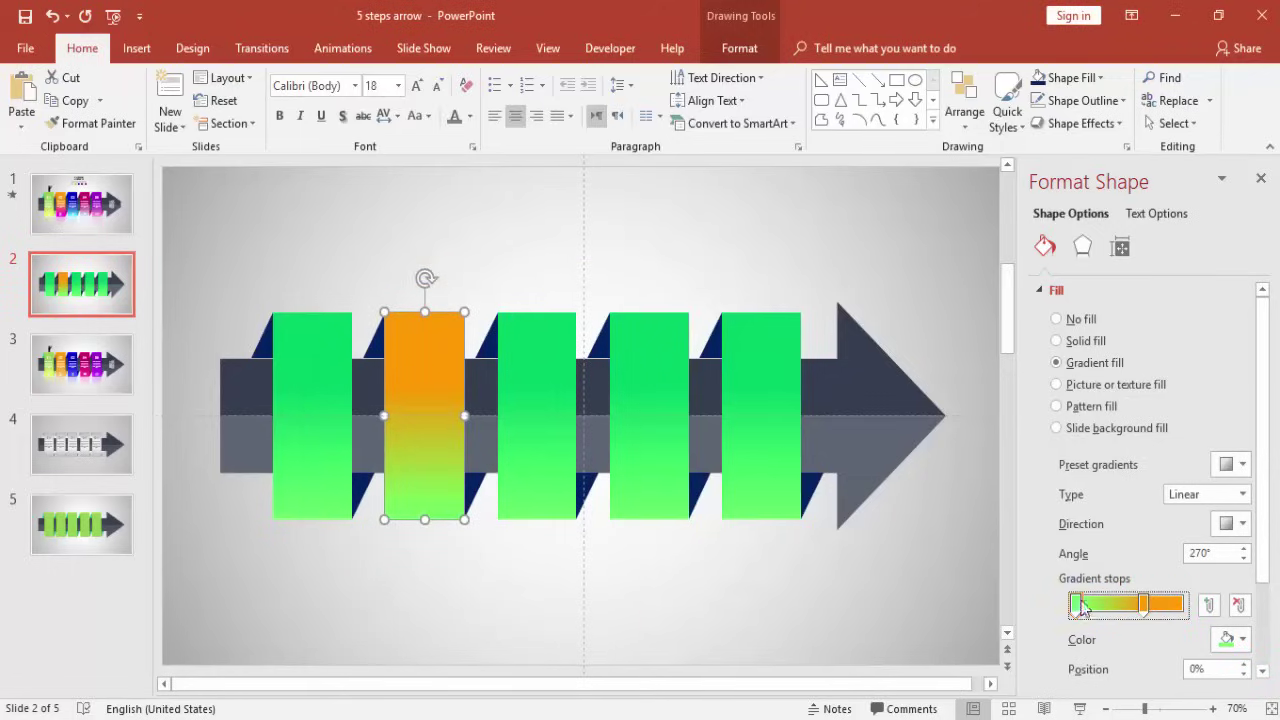
{"action": "left_click", "coordinate": [1243, 640]}
{"action": "left_click", "coordinate": [1172, 592]}
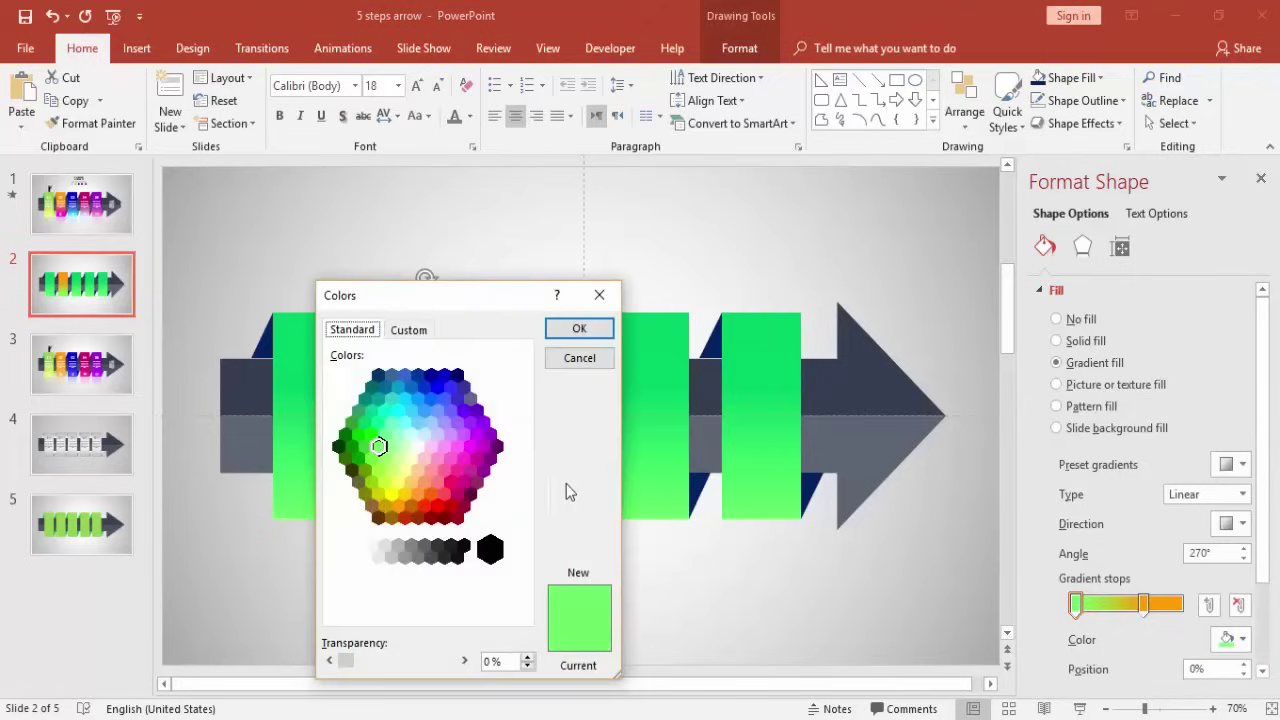
{"action": "left_click", "coordinate": [391, 493]}
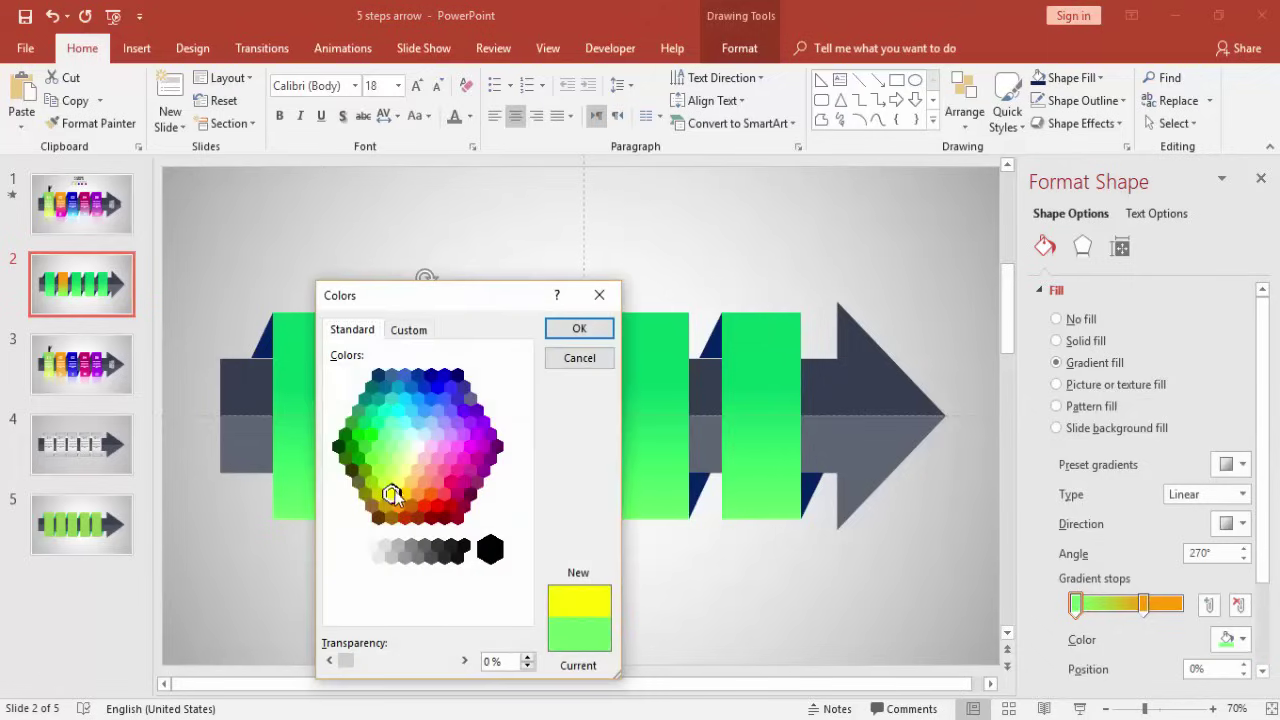
{"action": "left_click", "coordinate": [578, 329]}
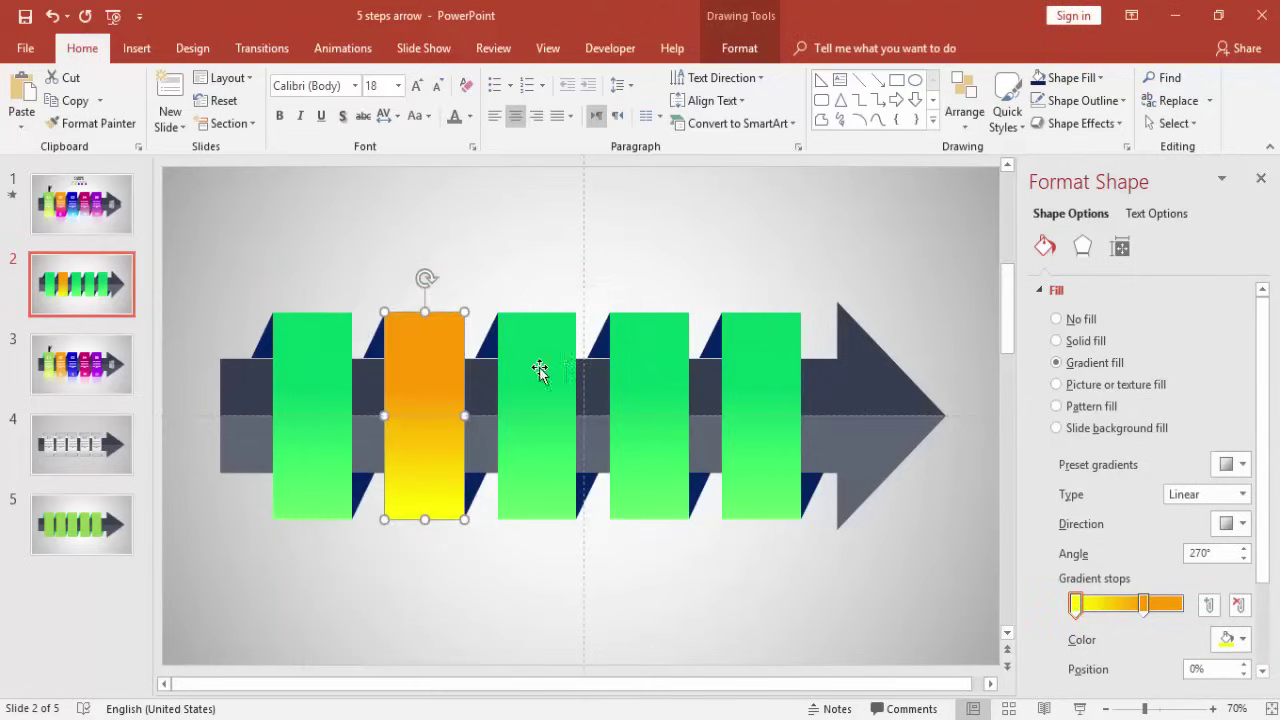
- Recolour the third block's gradient from dark blue to a lighter blue
{"action": "left_click", "coordinate": [538, 370]}
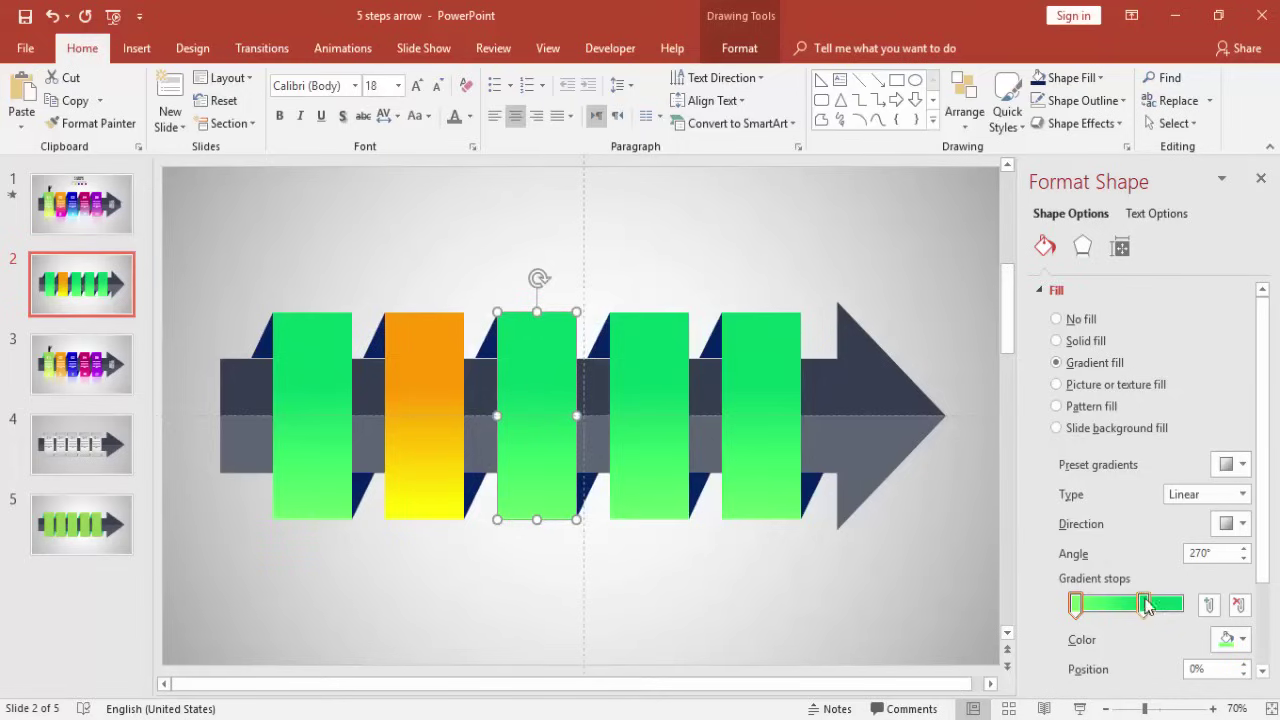
{"action": "left_click", "coordinate": [1144, 604]}
{"action": "left_click", "coordinate": [1243, 640]}
{"action": "left_click", "coordinate": [1172, 595]}
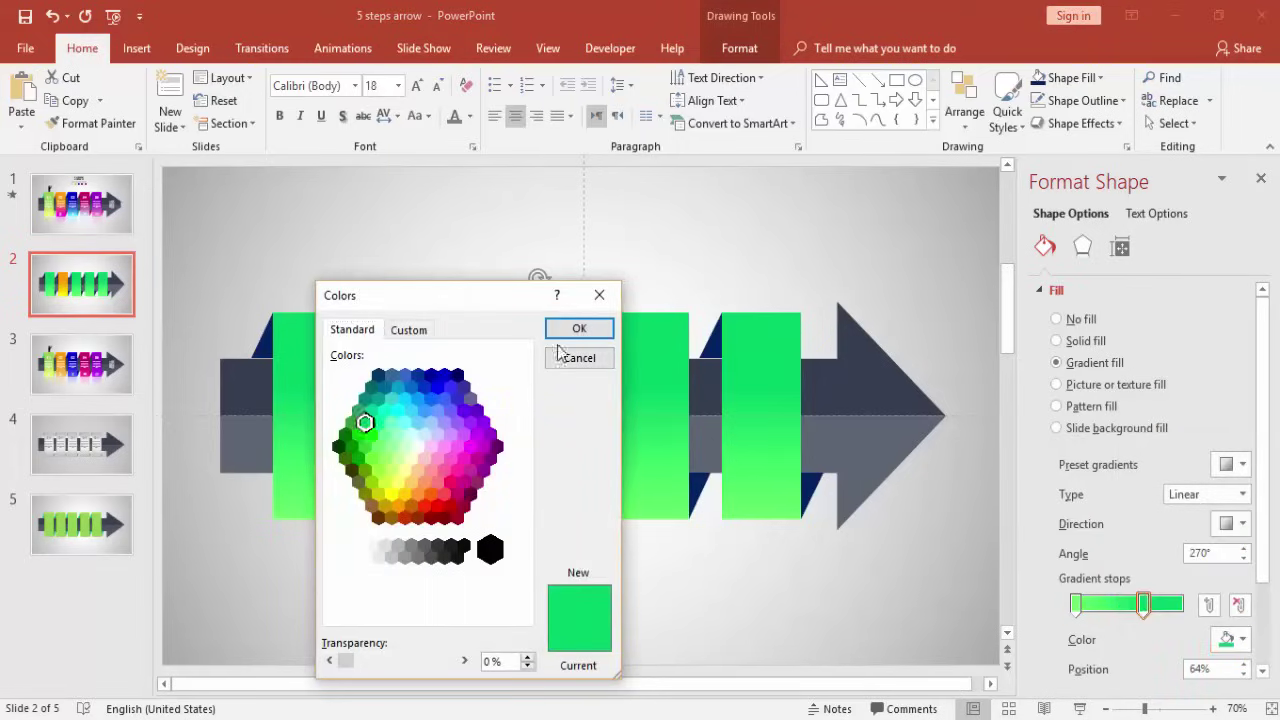
{"action": "left_click", "coordinate": [450, 378]}
{"action": "left_click", "coordinate": [575, 330]}
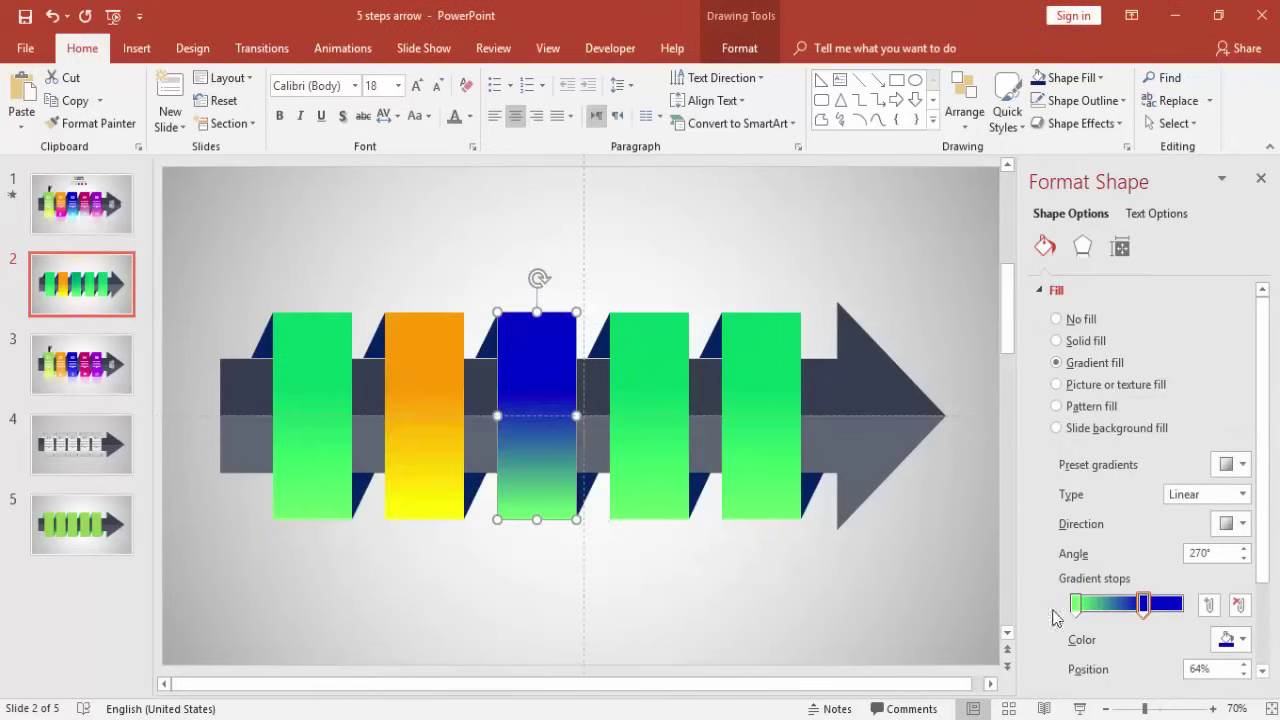
{"action": "left_click", "coordinate": [1075, 604]}
{"action": "left_click", "coordinate": [1242, 639]}
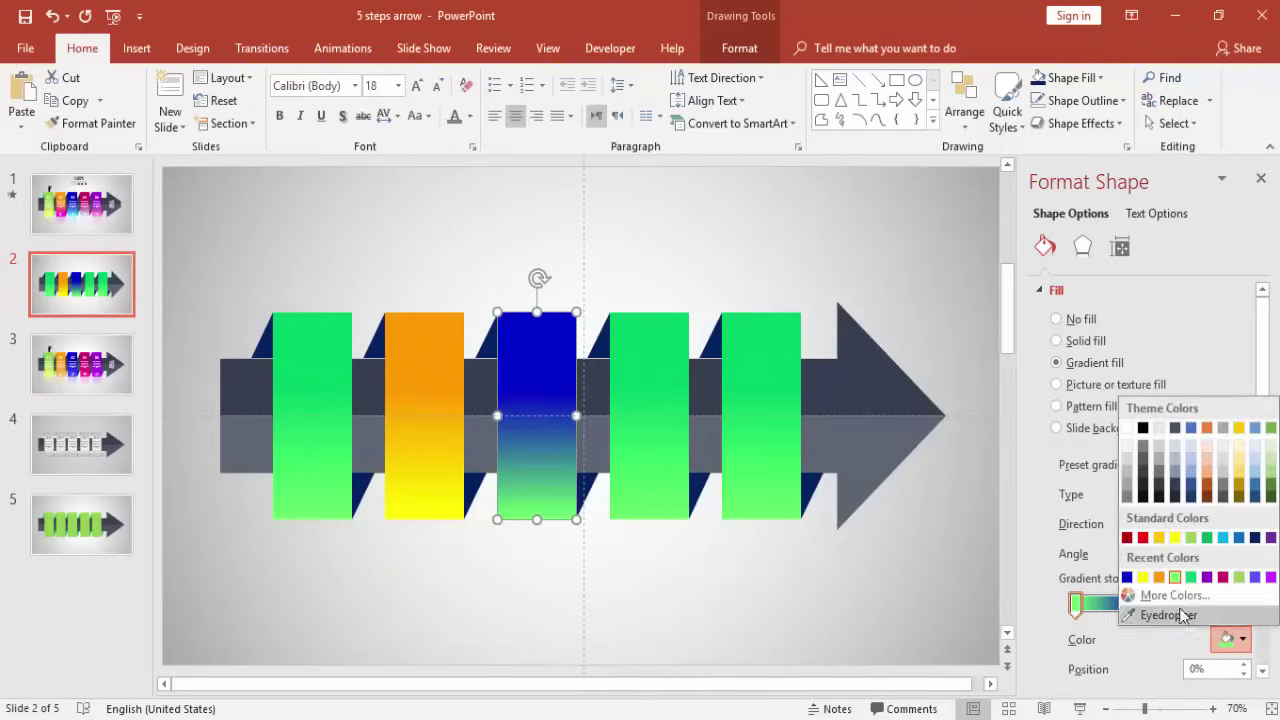
{"action": "left_click", "coordinate": [1080, 611]}
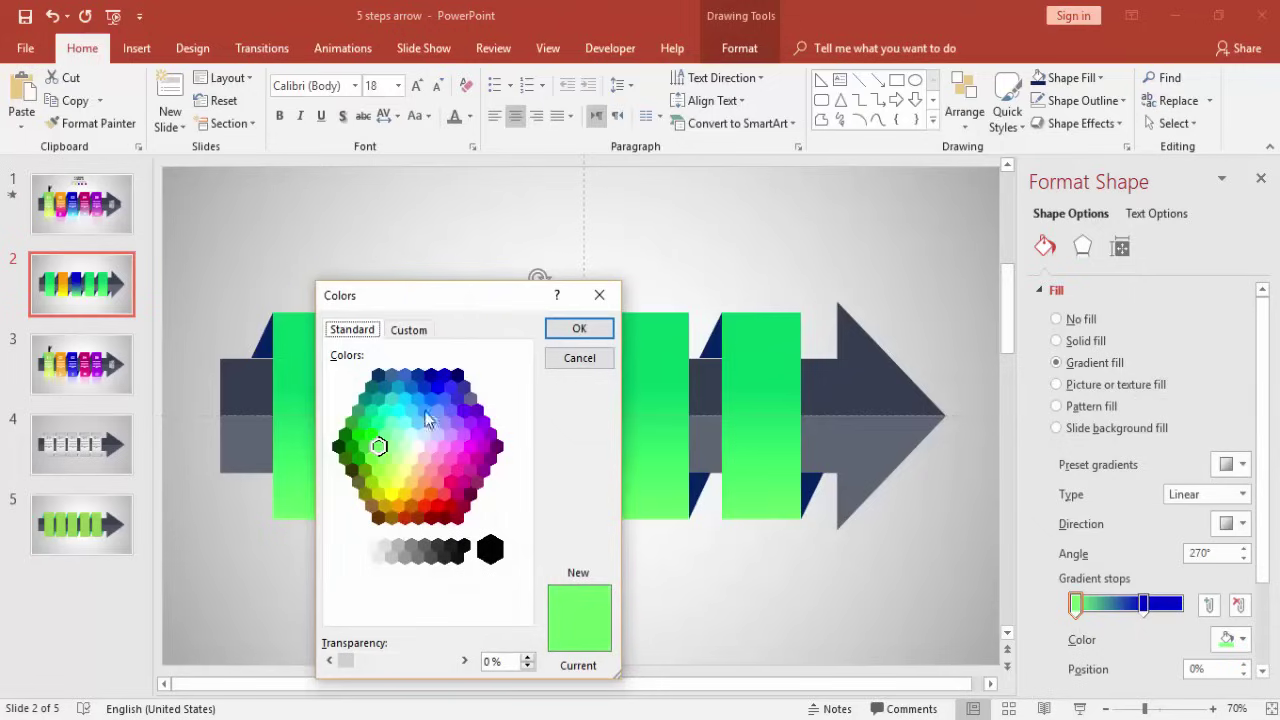
{"action": "left_click", "coordinate": [443, 397]}
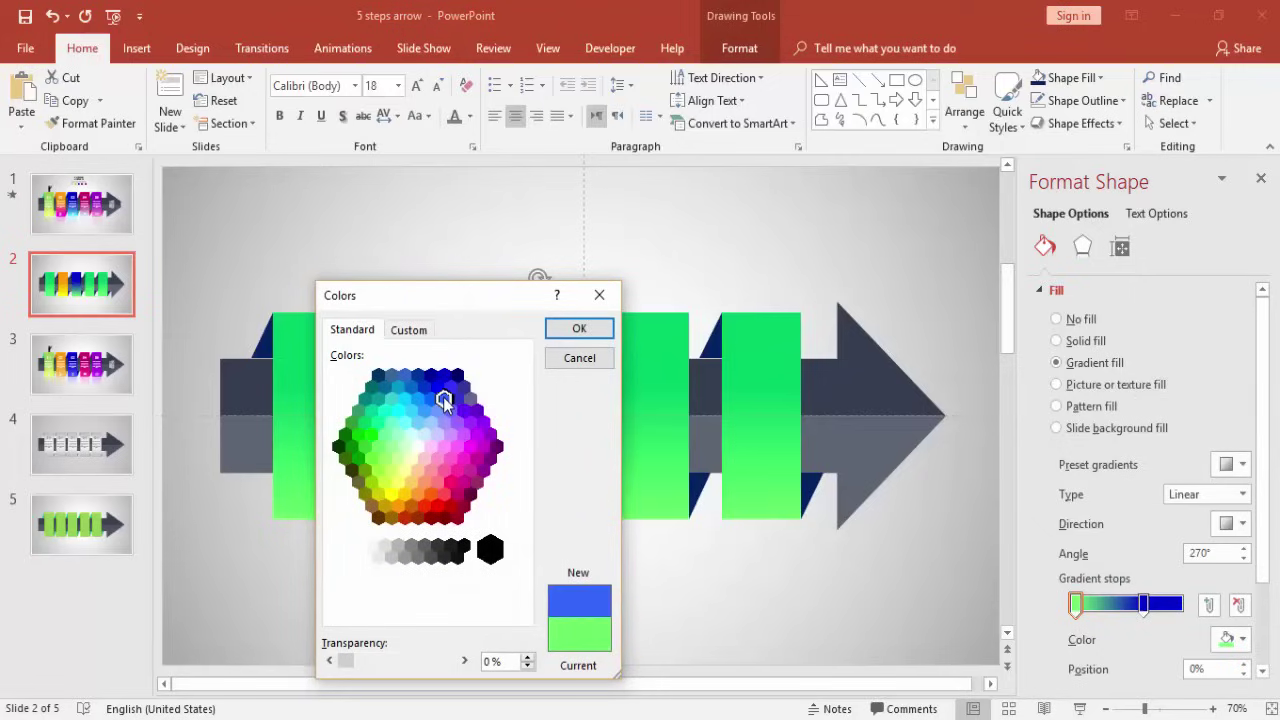
{"action": "left_click", "coordinate": [580, 329]}
- Set both gradient stops of the fourth block to pink
{"action": "left_click", "coordinate": [651, 362]}
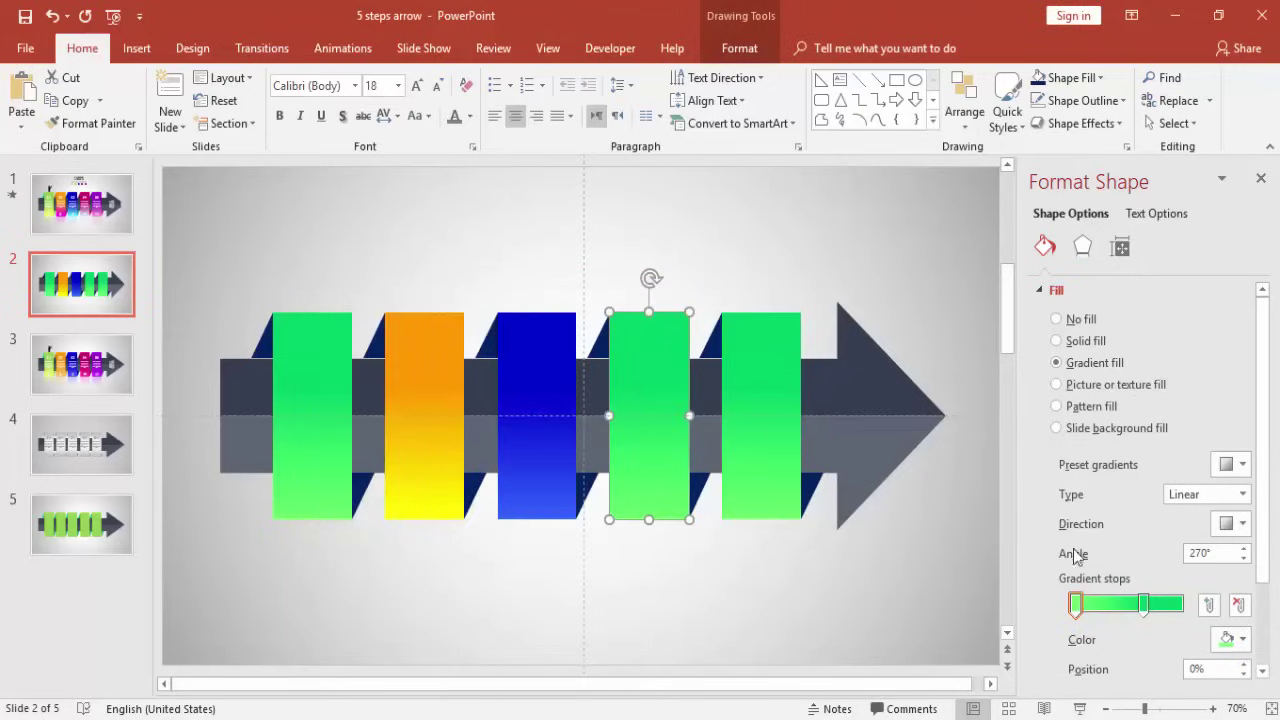
{"action": "left_click", "coordinate": [1143, 604]}
{"action": "left_click", "coordinate": [1240, 640]}
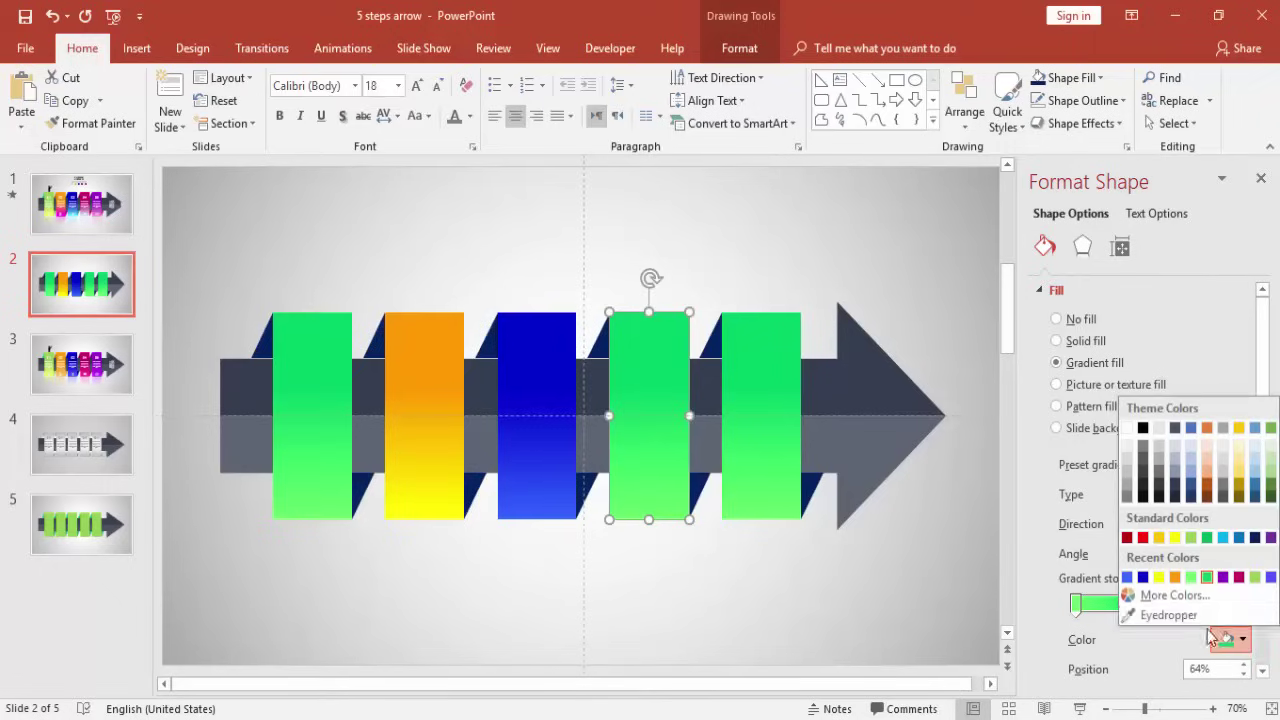
{"action": "left_click", "coordinate": [1178, 598]}
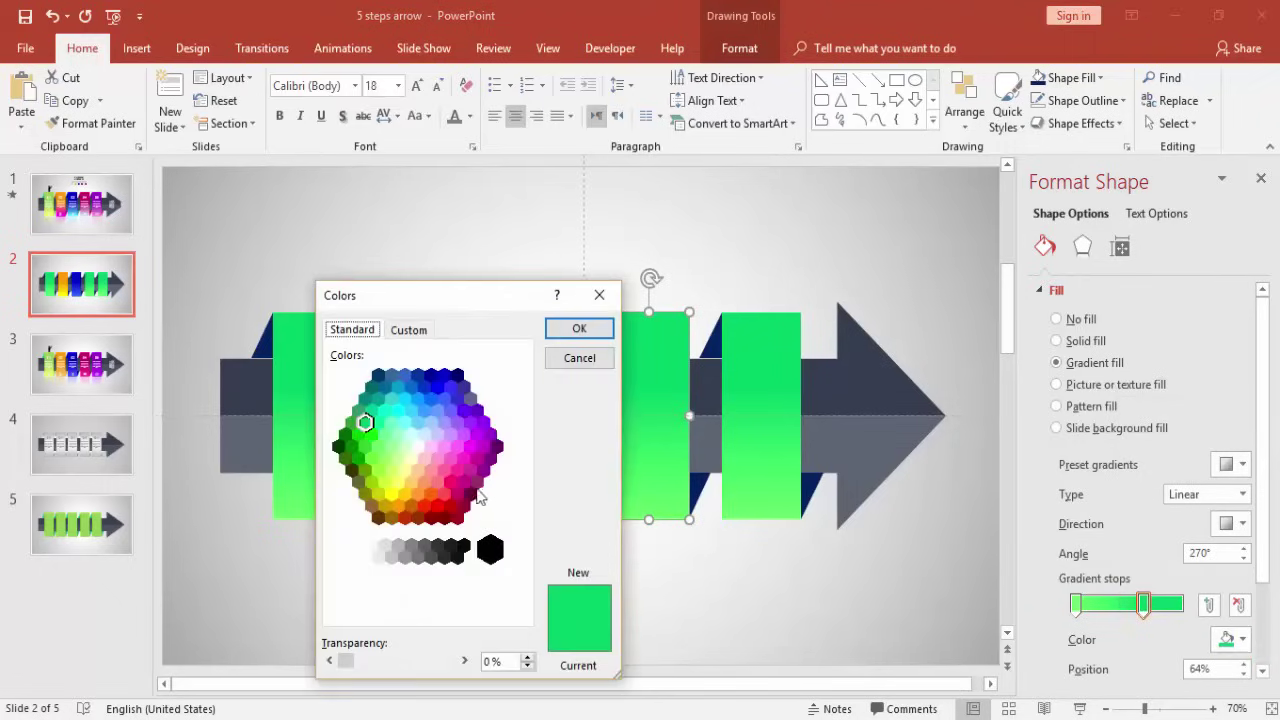
{"action": "left_click", "coordinate": [453, 482]}
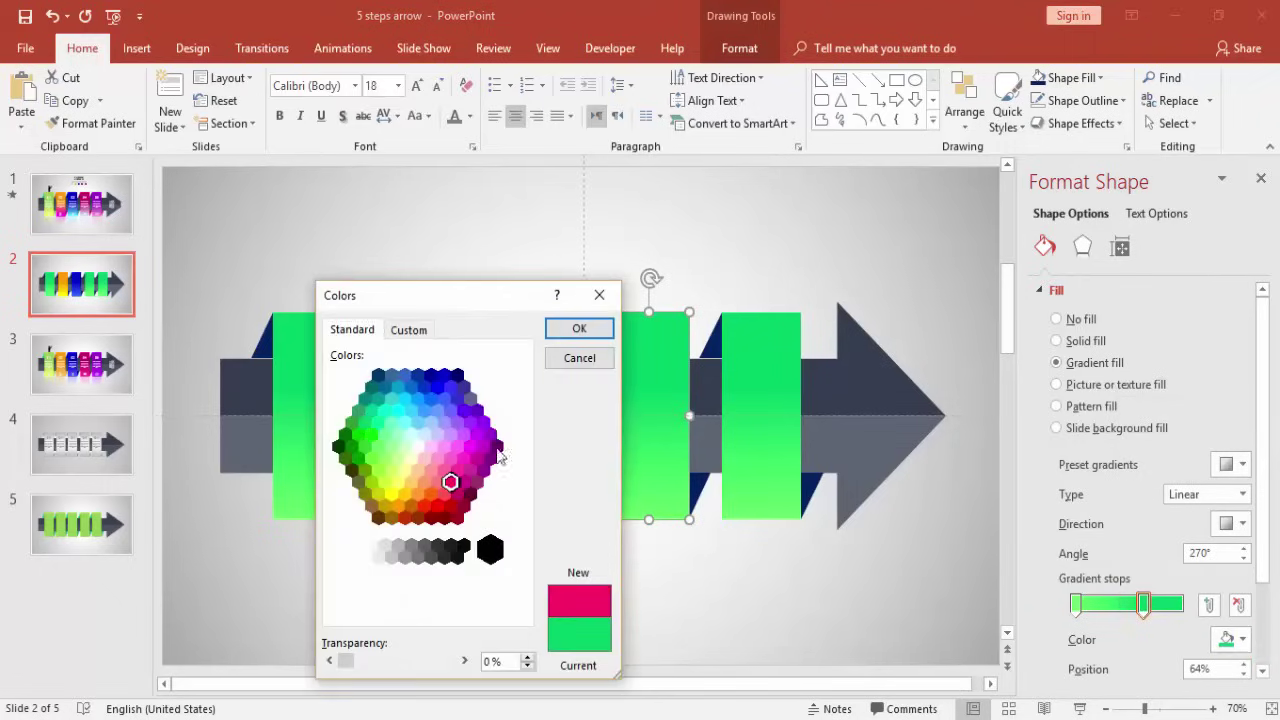
{"action": "left_click", "coordinate": [576, 332]}
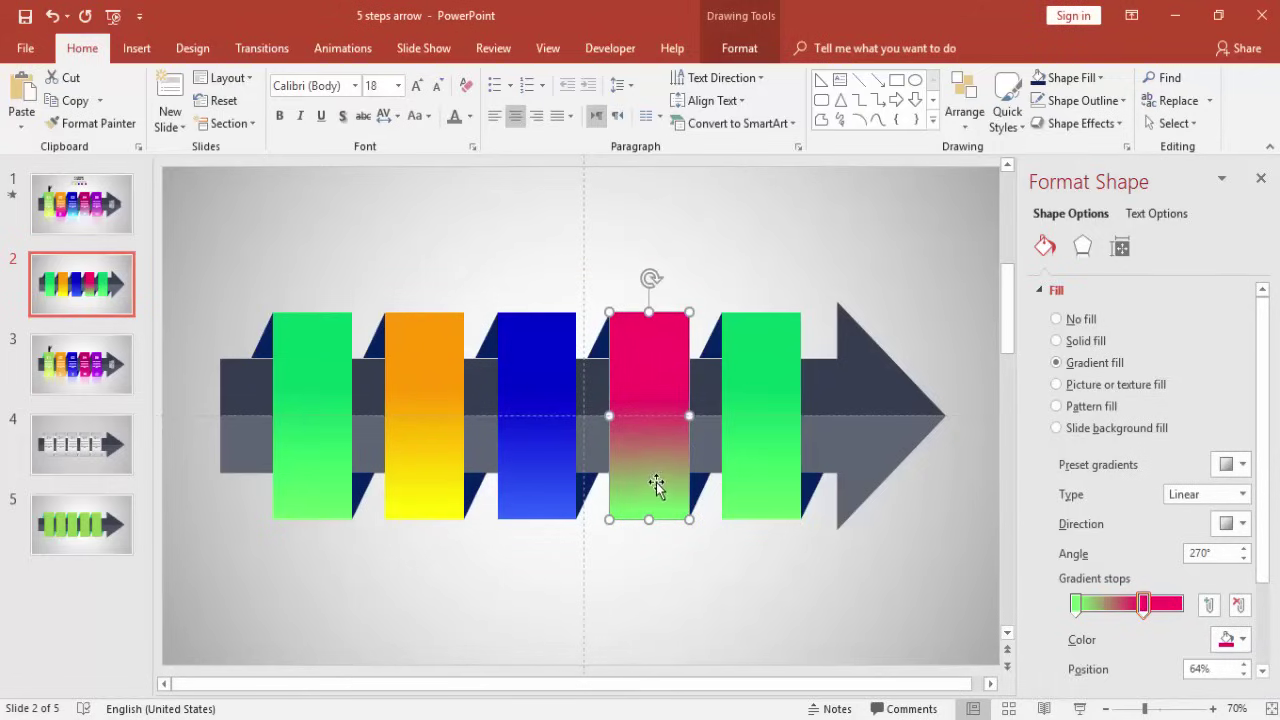
{"action": "left_click", "coordinate": [1074, 604]}
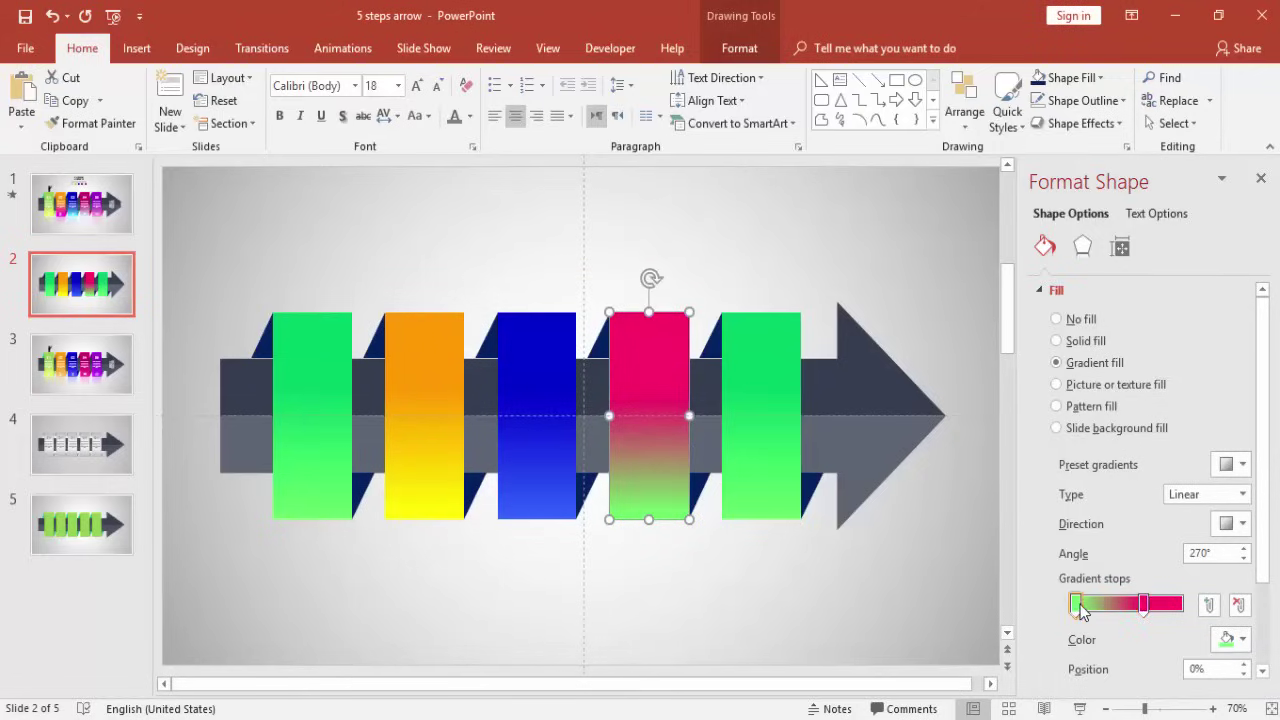
{"action": "left_click", "coordinate": [1240, 639]}
{"action": "left_click", "coordinate": [1160, 596]}
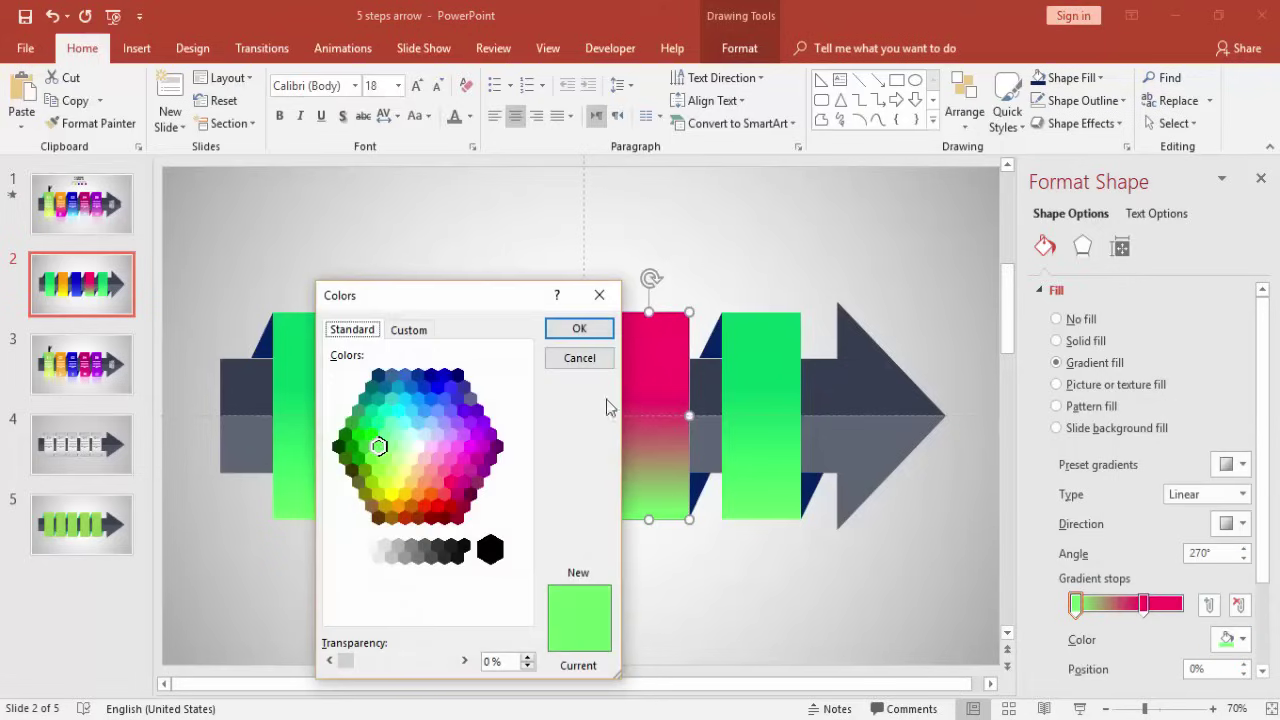
{"action": "left_click", "coordinate": [457, 470]}
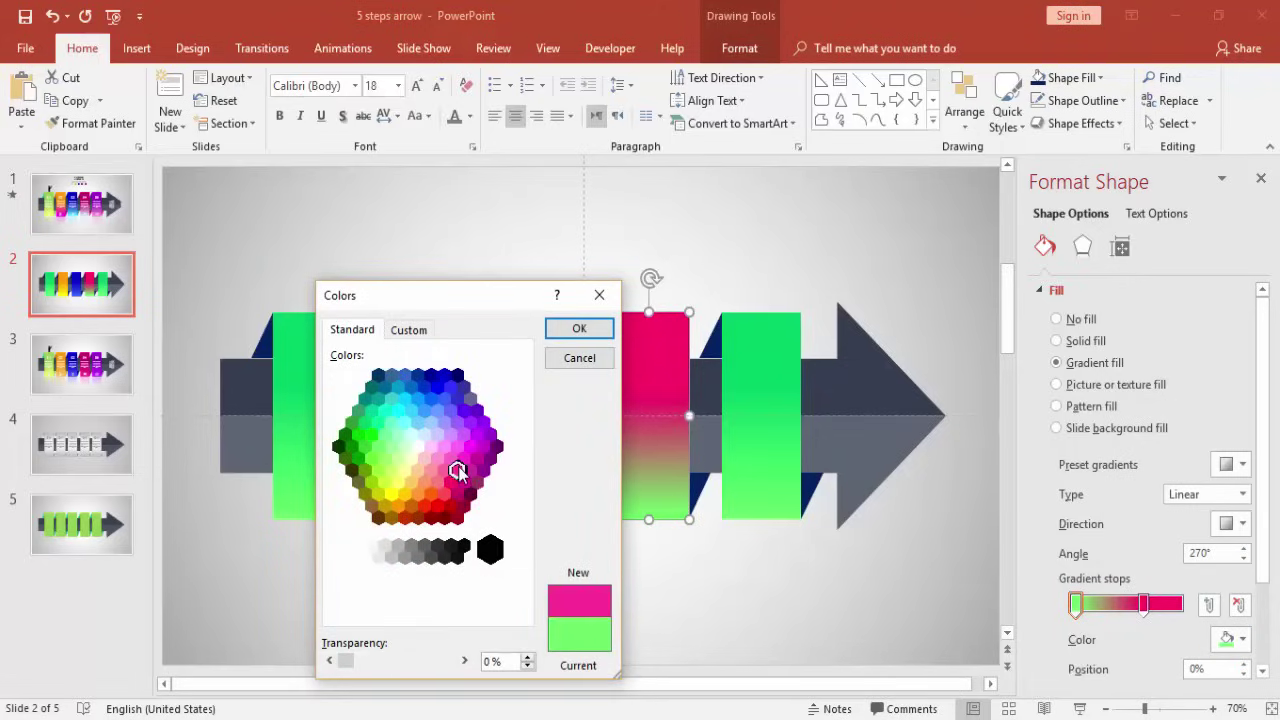
{"action": "left_click", "coordinate": [594, 320]}
- Give the fifth block a gradient from dark purple to a brighter purple
{"action": "left_click", "coordinate": [753, 354]}
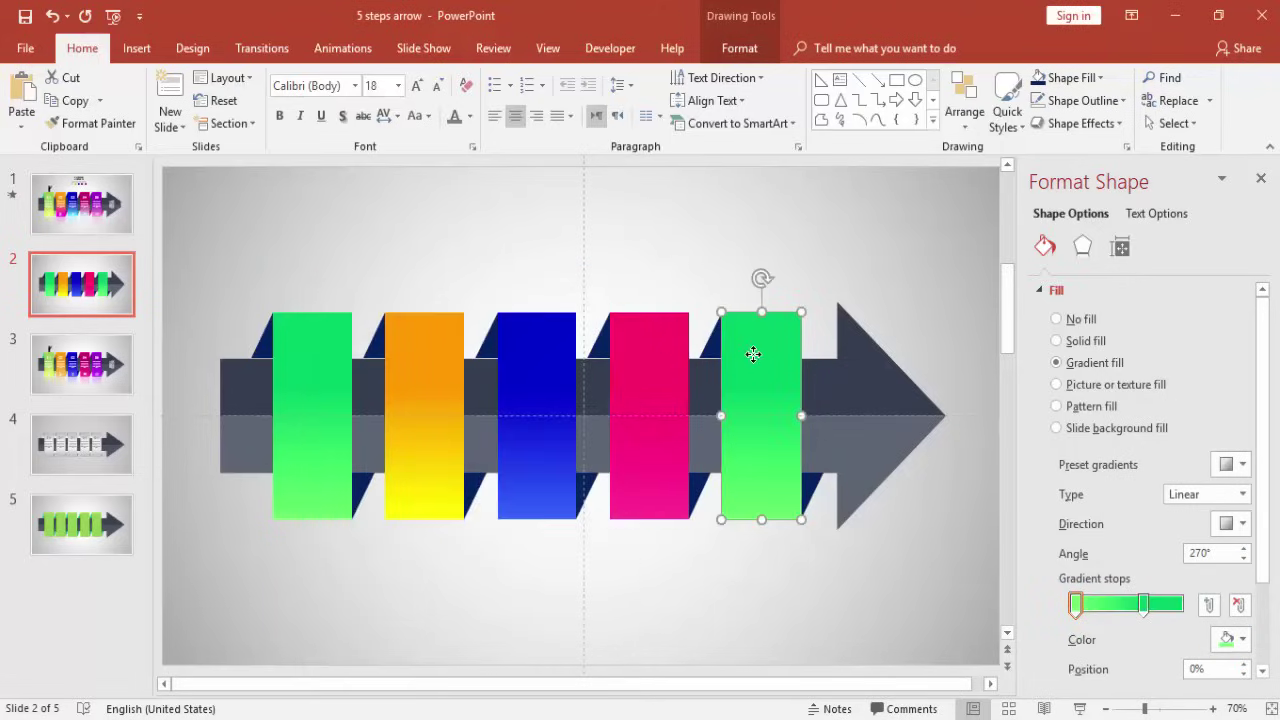
{"action": "left_click", "coordinate": [1143, 604]}
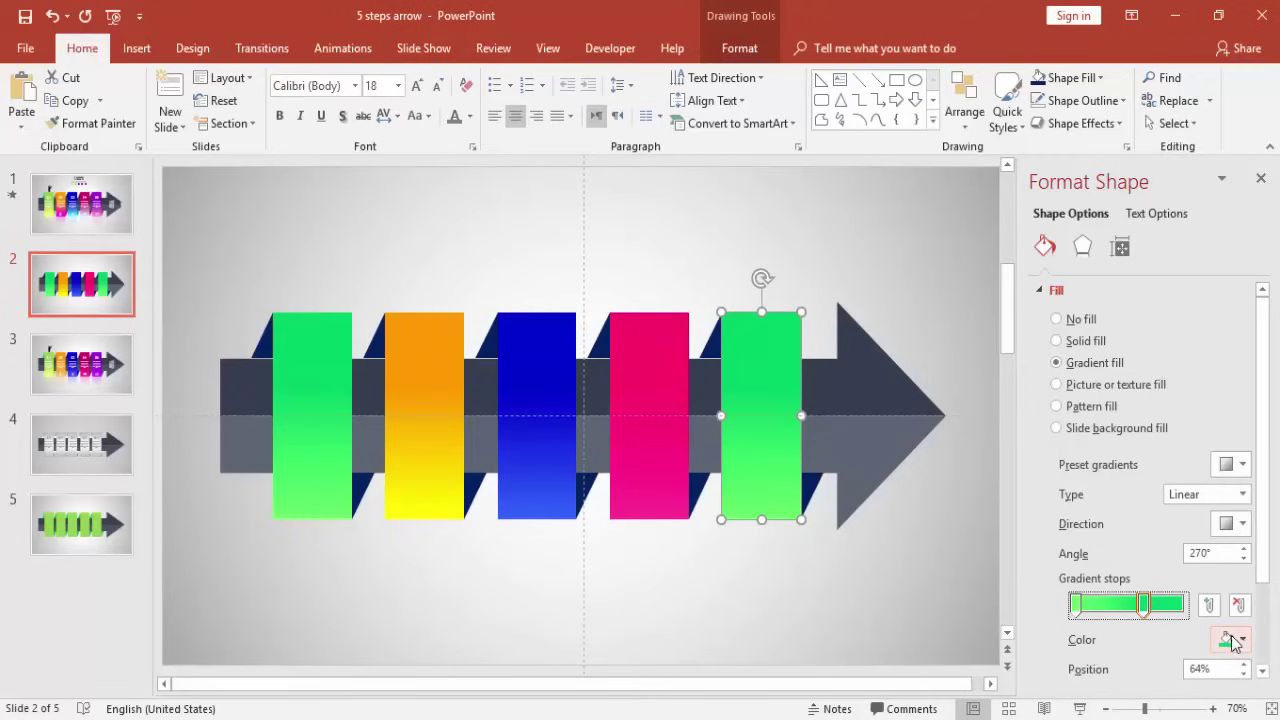
{"action": "left_click", "coordinate": [1232, 639]}
{"action": "left_click", "coordinate": [1163, 596]}
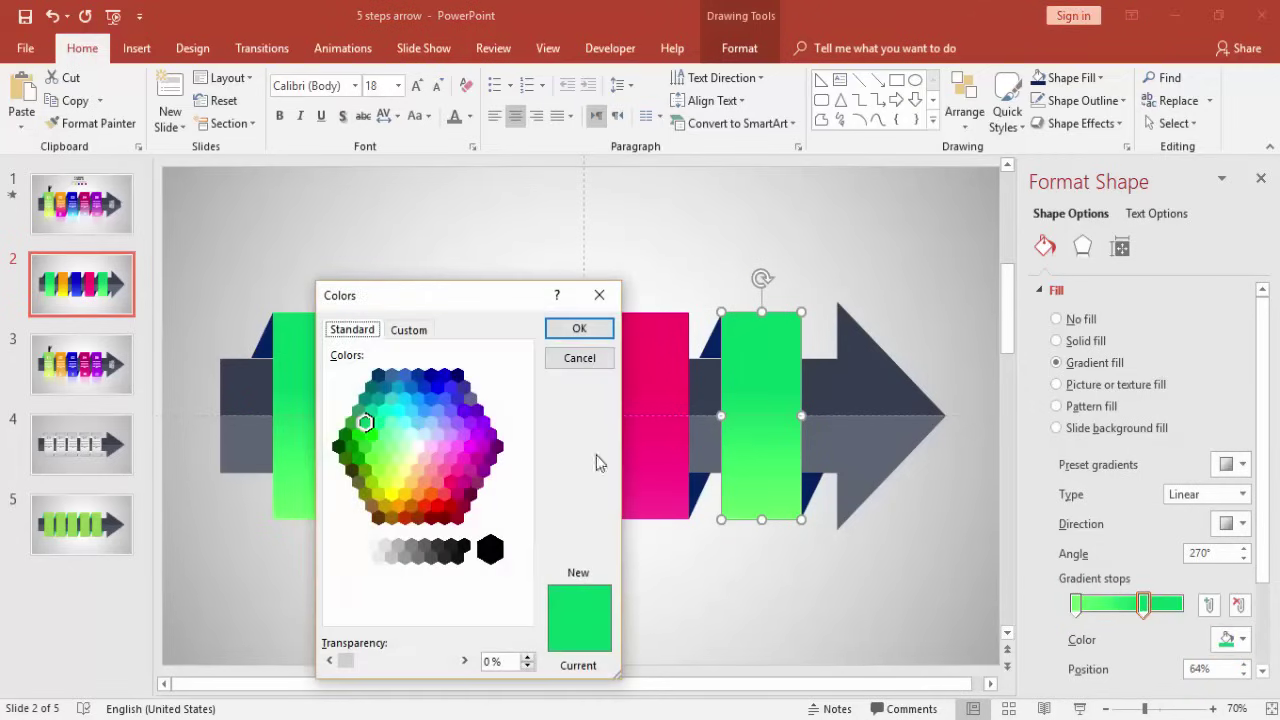
{"action": "left_click", "coordinate": [497, 446]}
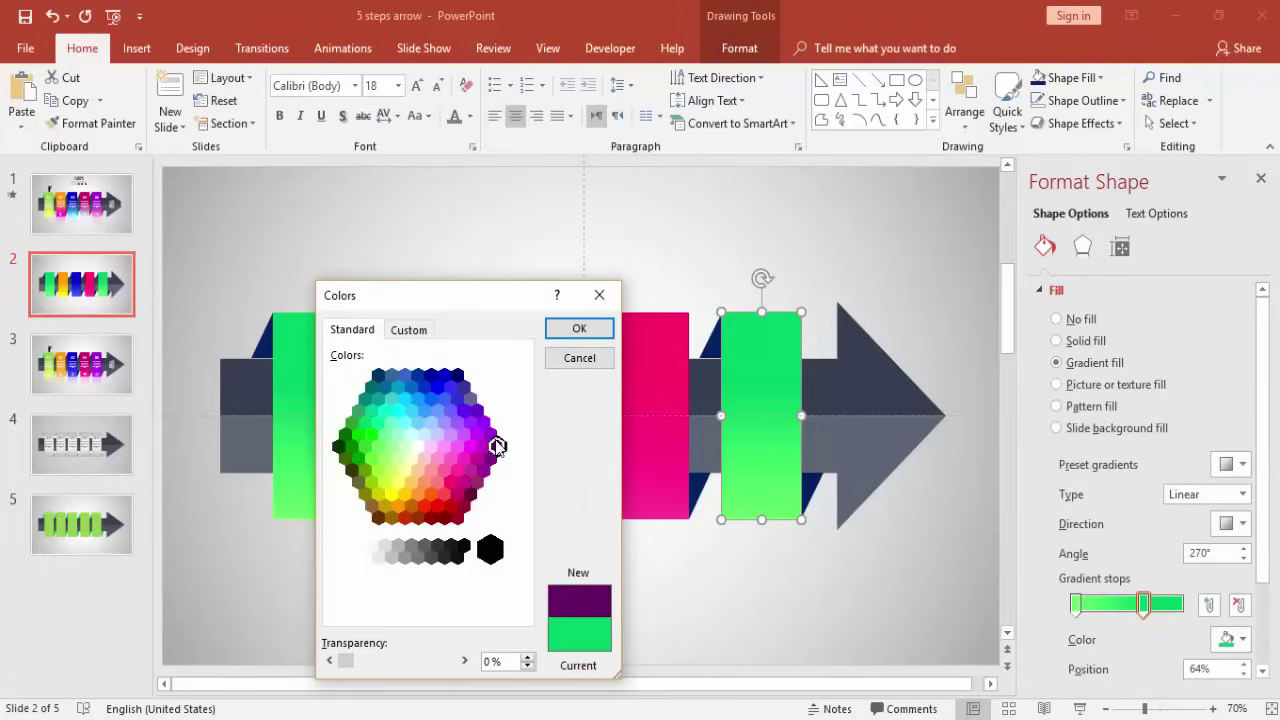
{"action": "left_click", "coordinate": [573, 329]}
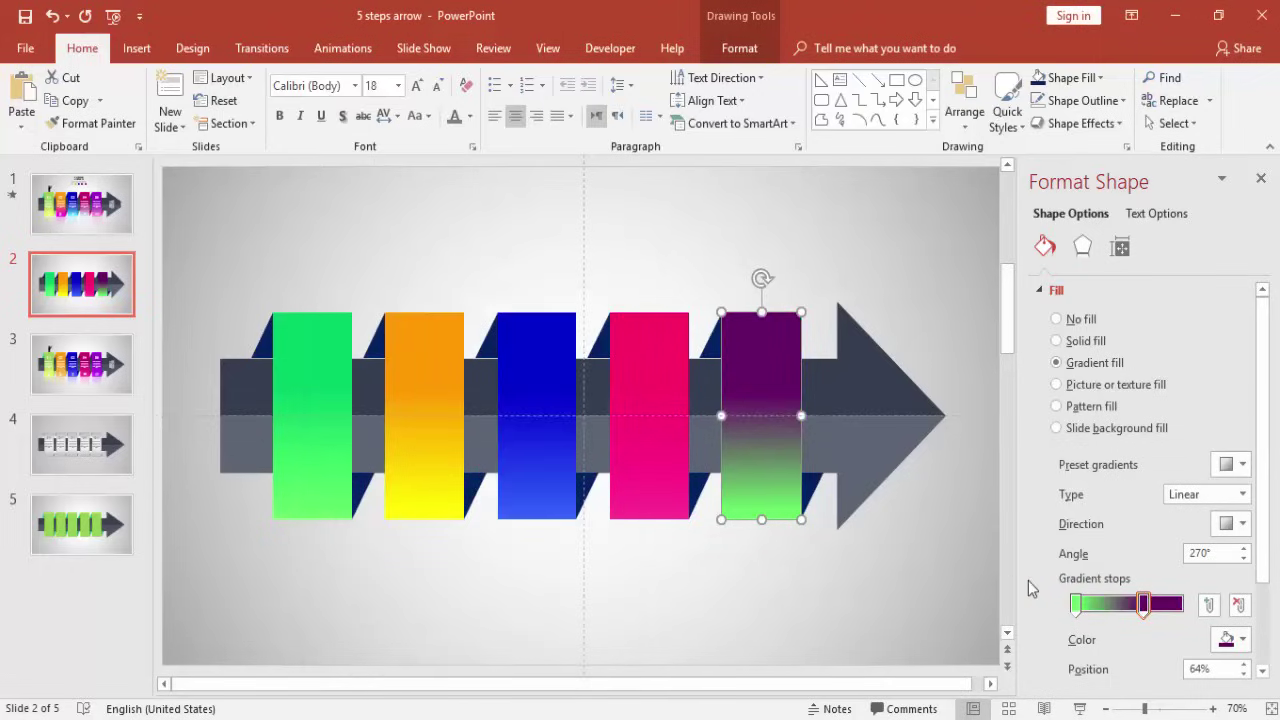
{"action": "left_click", "coordinate": [1075, 605]}
{"action": "left_click", "coordinate": [1226, 641]}
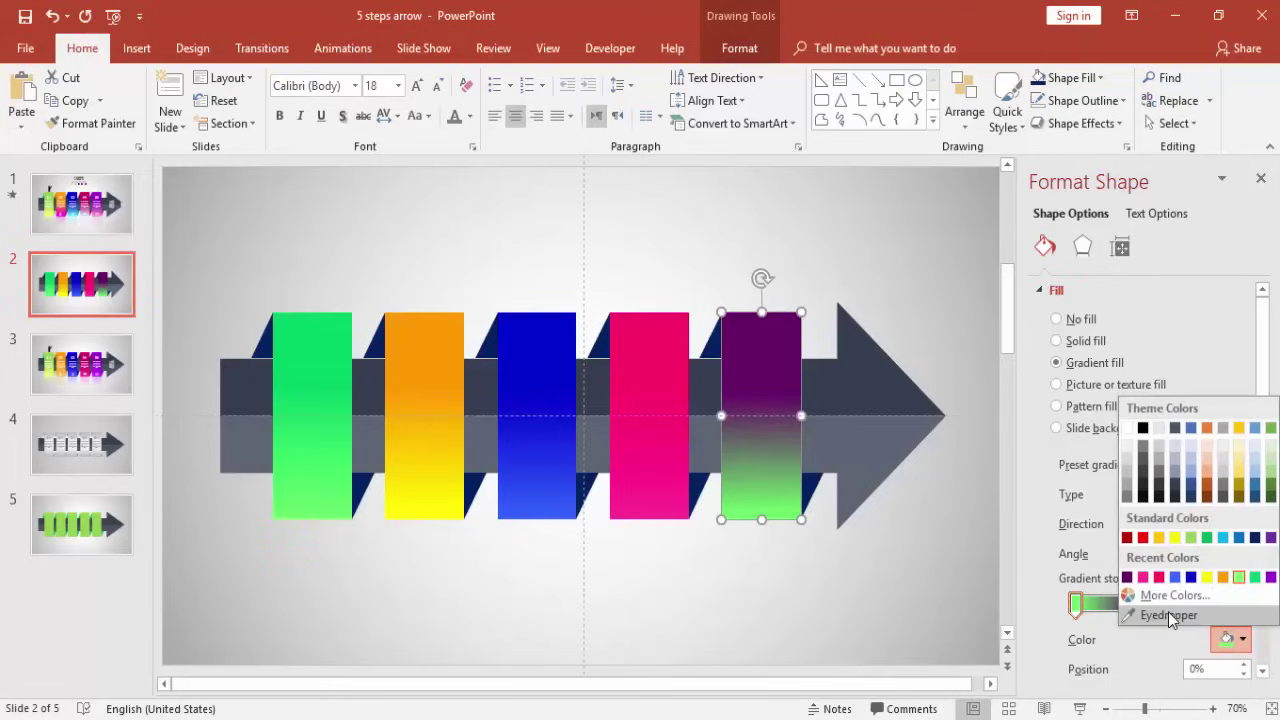
{"action": "left_click", "coordinate": [1172, 595]}
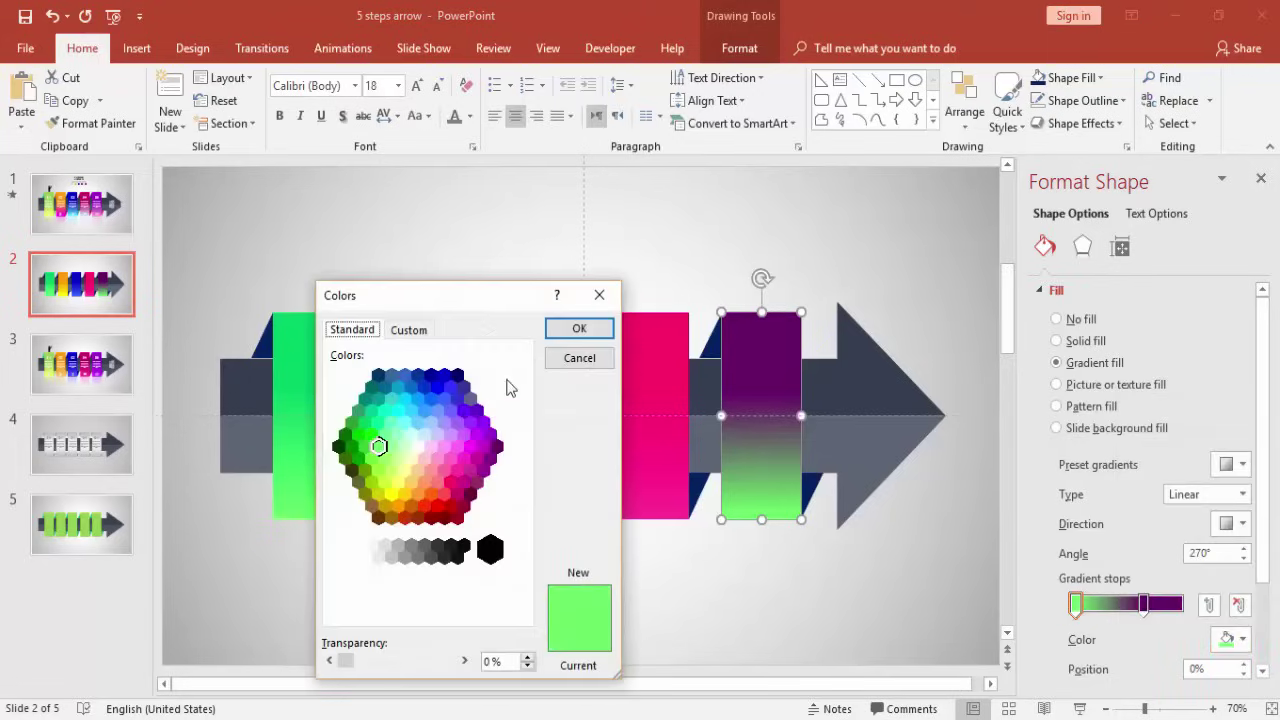
{"action": "left_click", "coordinate": [464, 436]}
{"action": "left_click", "coordinate": [572, 330]}
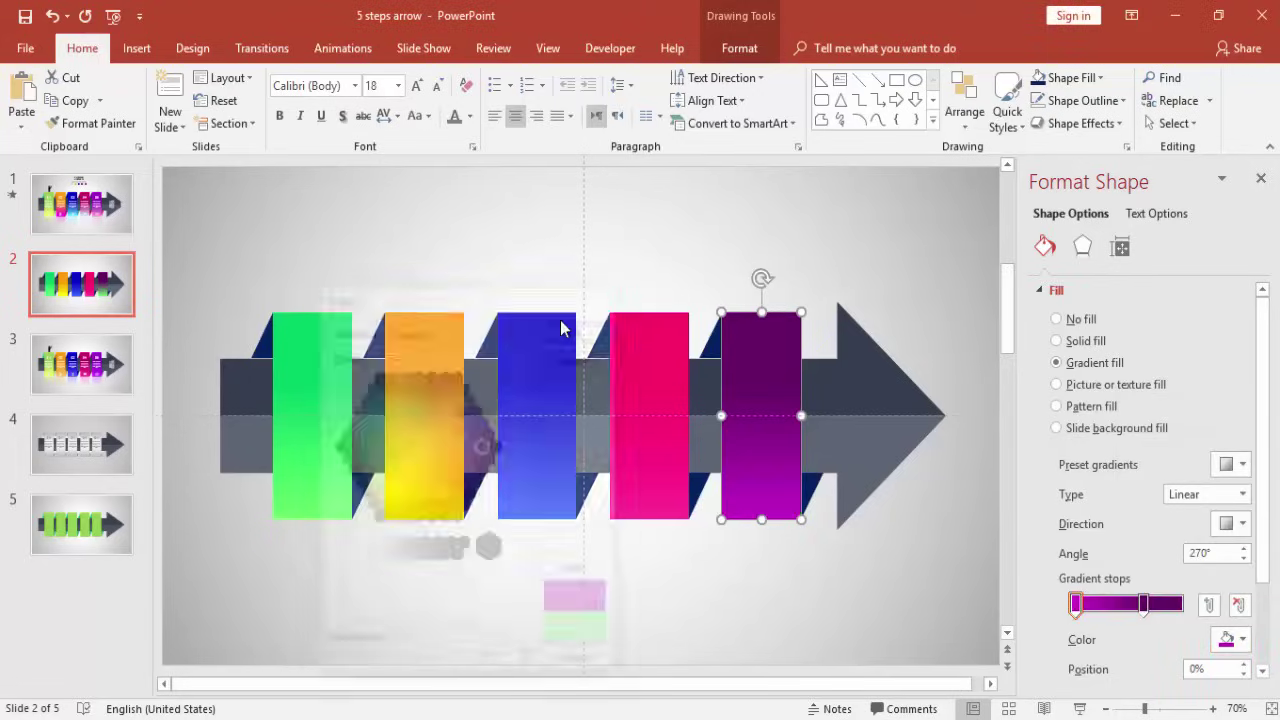
{"action": "left_click", "coordinate": [581, 266]}
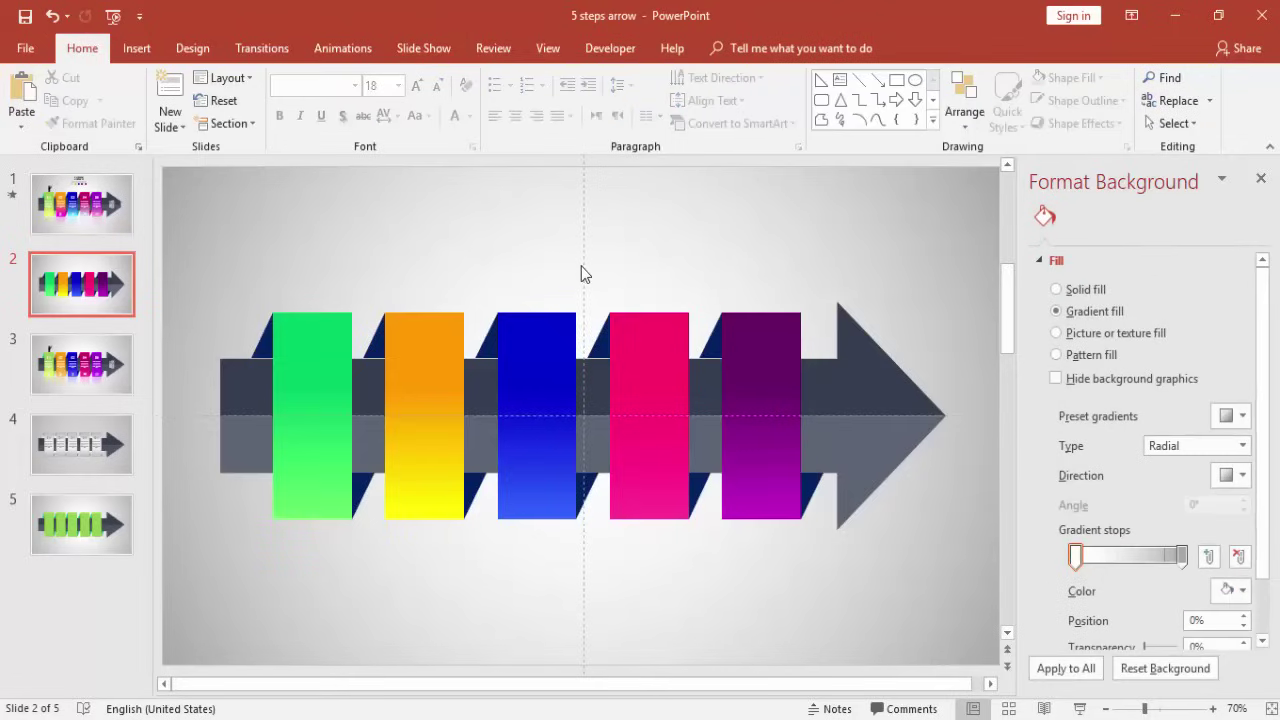
- Fill both folds of the green block with a darker shade of its sampled green
{"action": "left_click", "coordinate": [266, 351]}
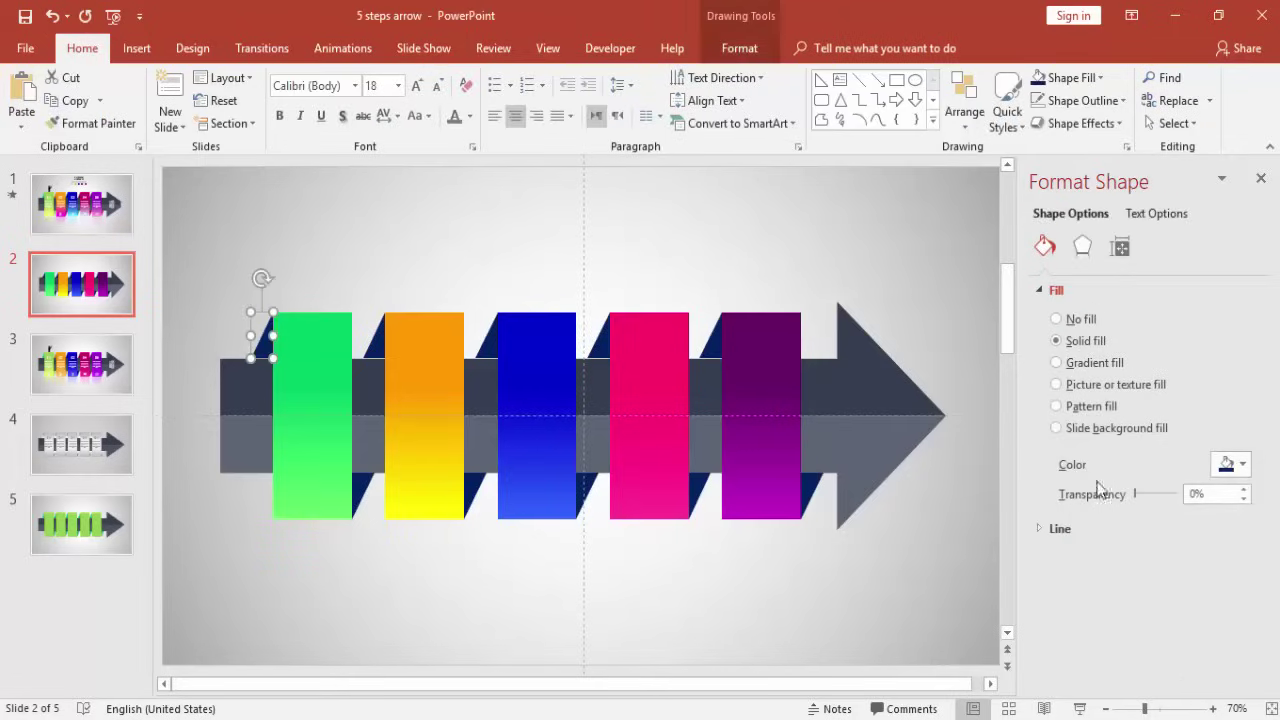
{"action": "left_click", "coordinate": [1243, 465]}
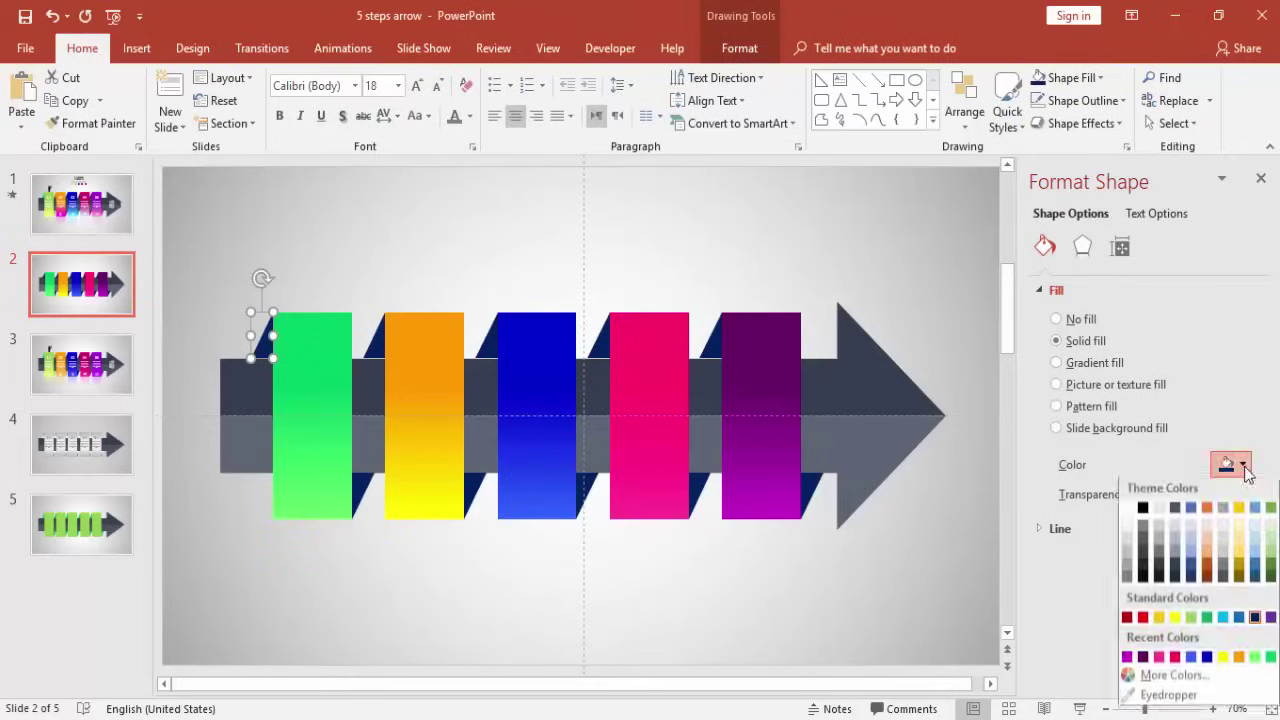
{"action": "left_click", "coordinate": [1172, 677]}
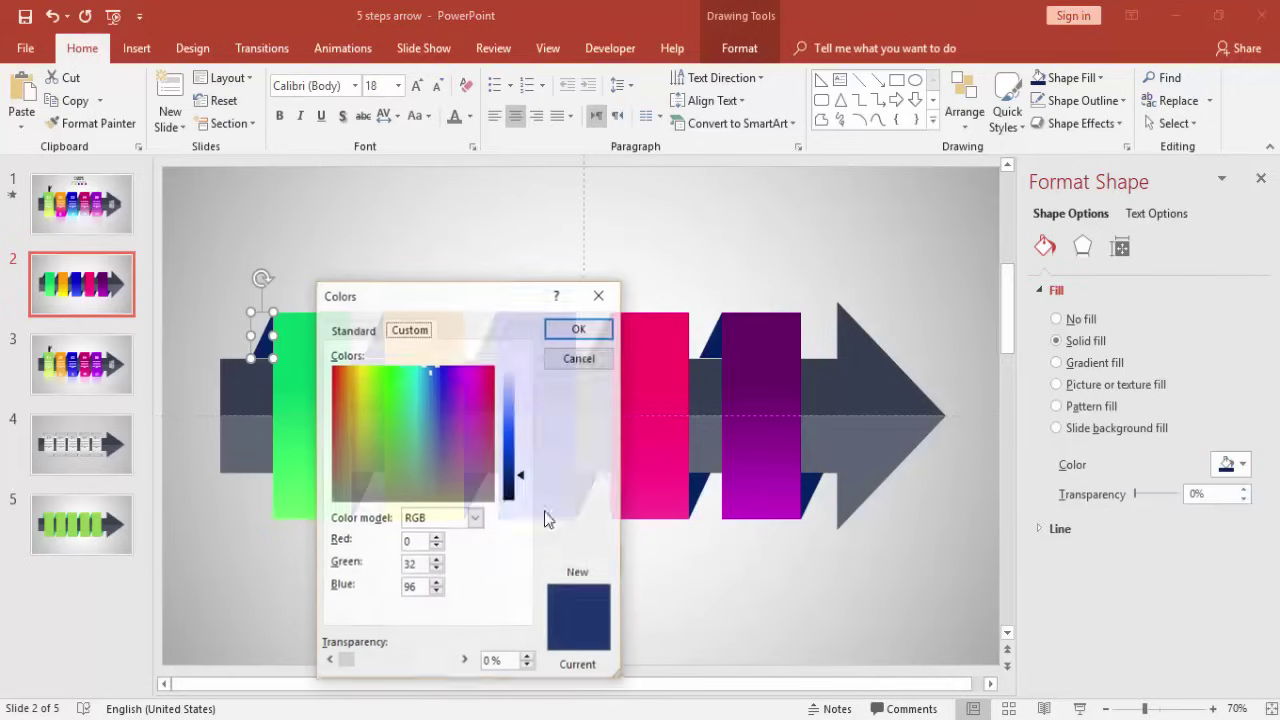
{"action": "left_click", "coordinate": [575, 359]}
{"action": "left_click", "coordinate": [1243, 465]}
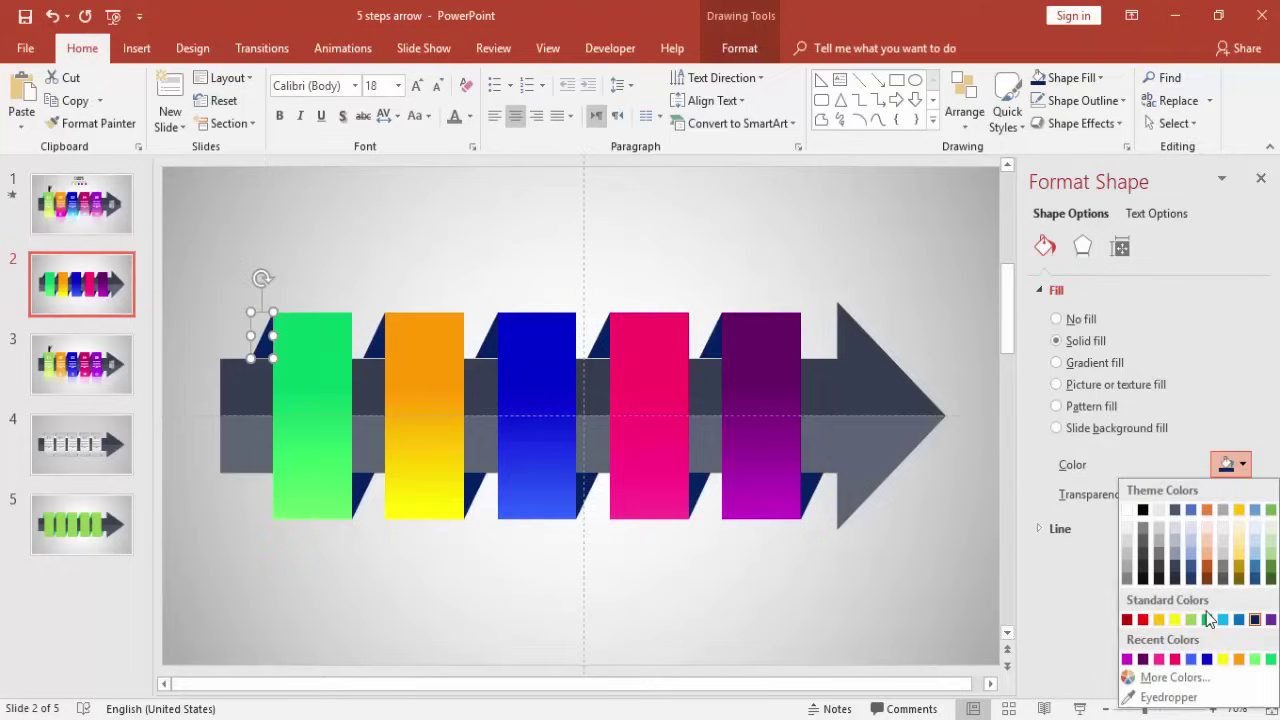
{"action": "left_click", "coordinate": [1165, 697]}
{"action": "left_click", "coordinate": [310, 323]}
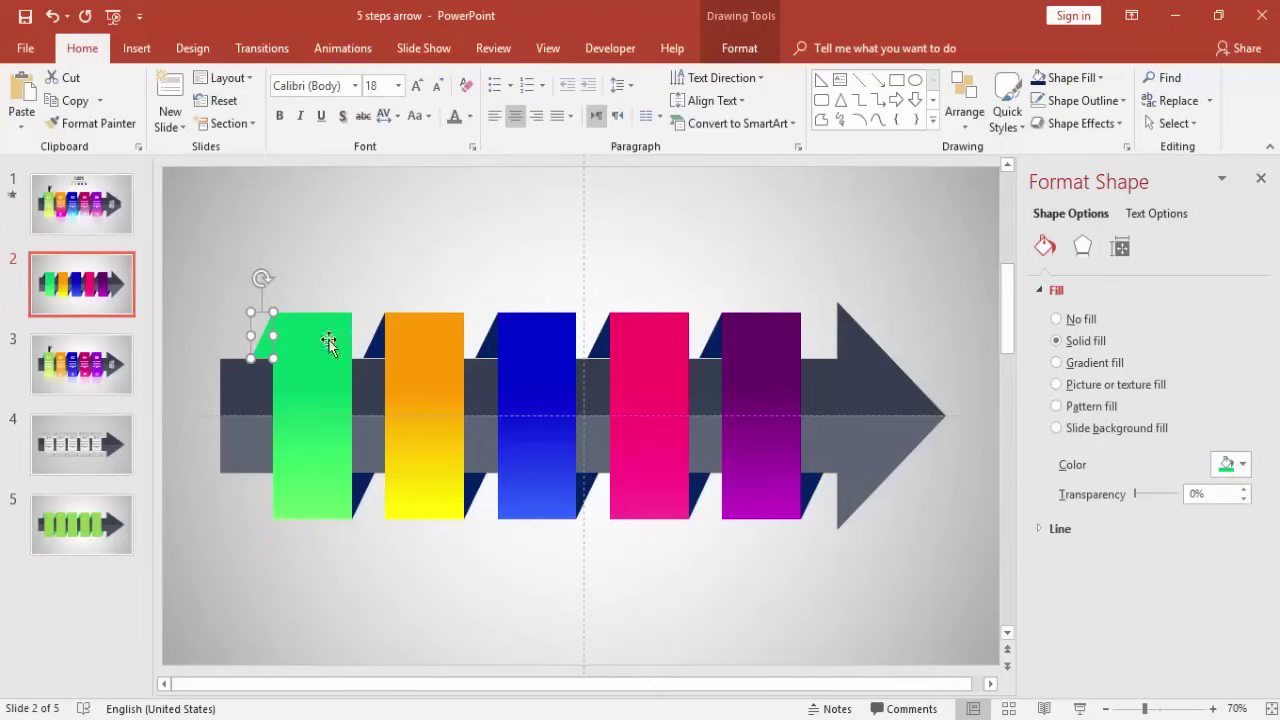
{"action": "left_click", "coordinate": [1242, 465]}
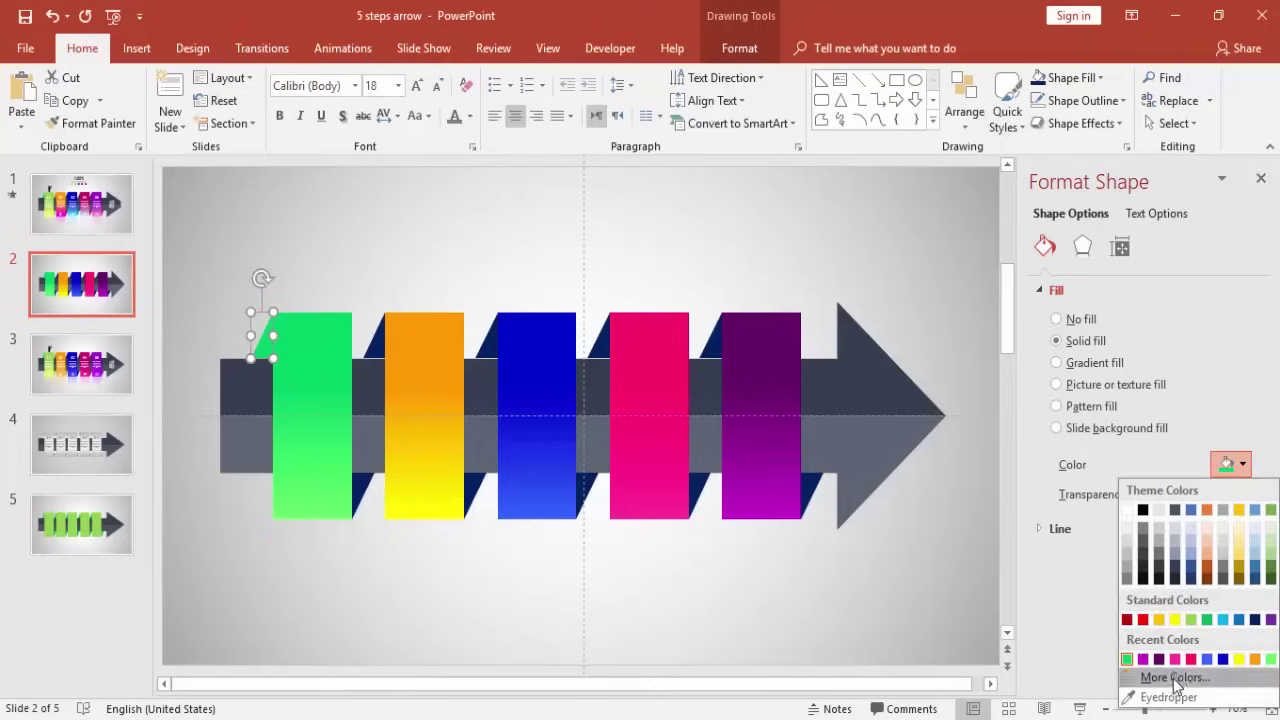
{"action": "left_click", "coordinate": [1176, 678]}
{"action": "left_click", "coordinate": [418, 332]}
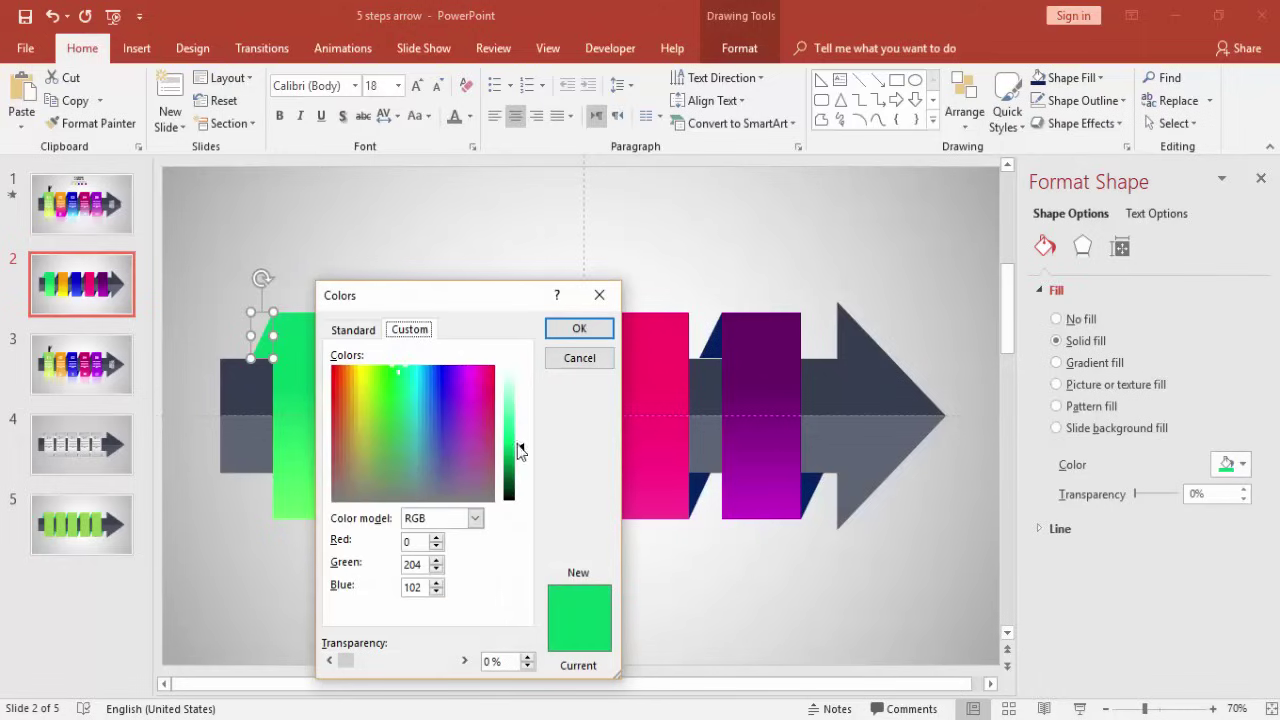
{"action": "left_click_drag", "start_coordinate": [519, 451], "coordinate": [521, 461]}
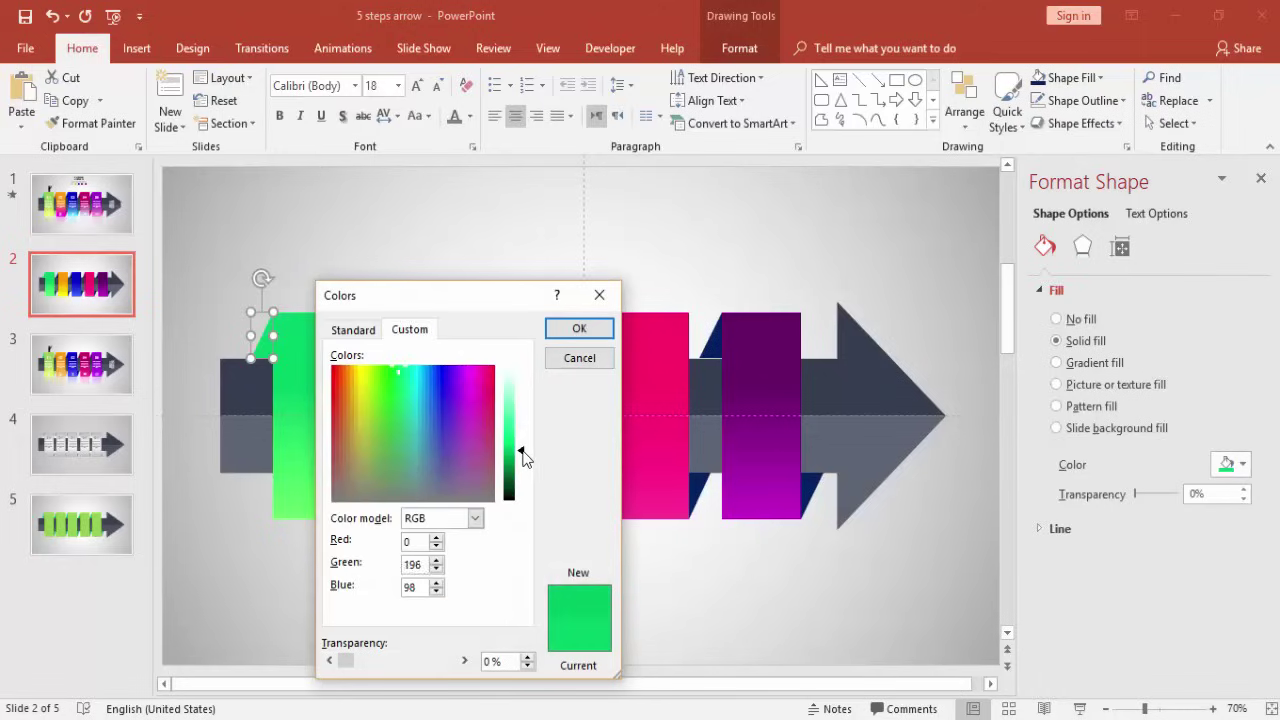
{"action": "left_click", "coordinate": [563, 332]}
{"action": "left_click", "coordinate": [365, 480]}
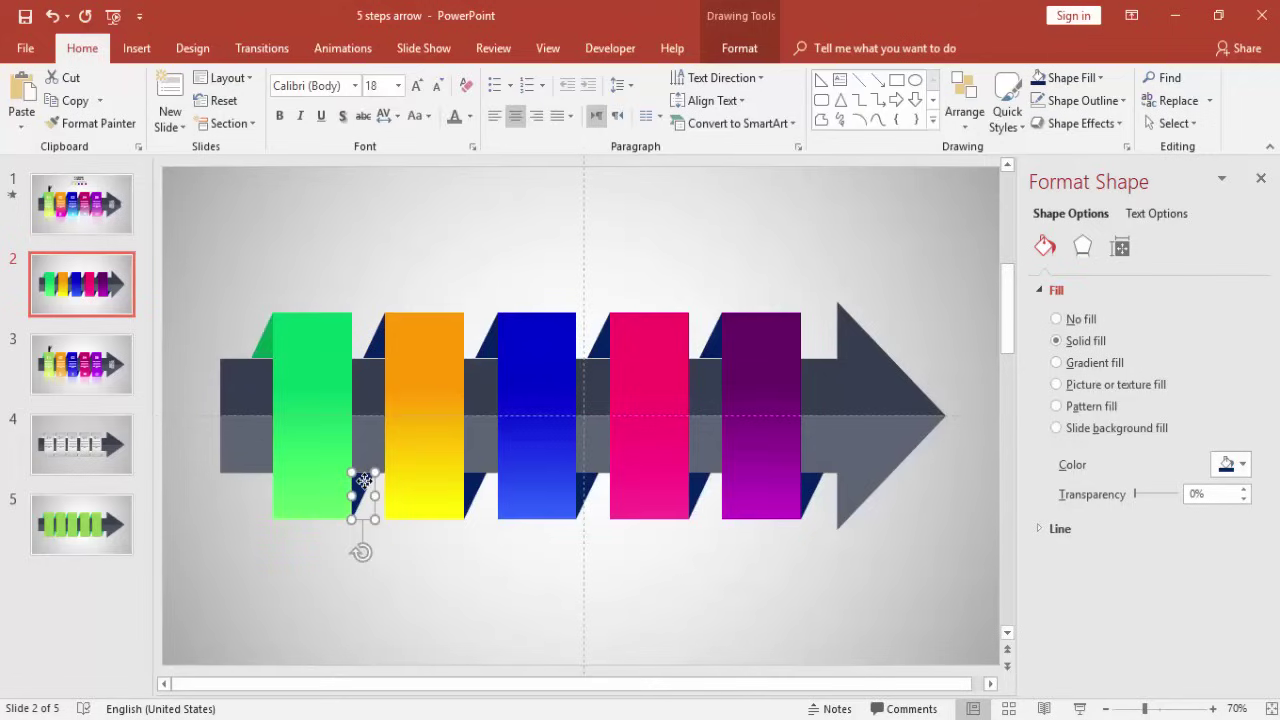
{"action": "key", "text": "F4"}
- Fill the fold between the green and orange blocks with a darker sampled orange
{"action": "left_click", "coordinate": [378, 343]}
{"action": "left_click", "coordinate": [1242, 464]}
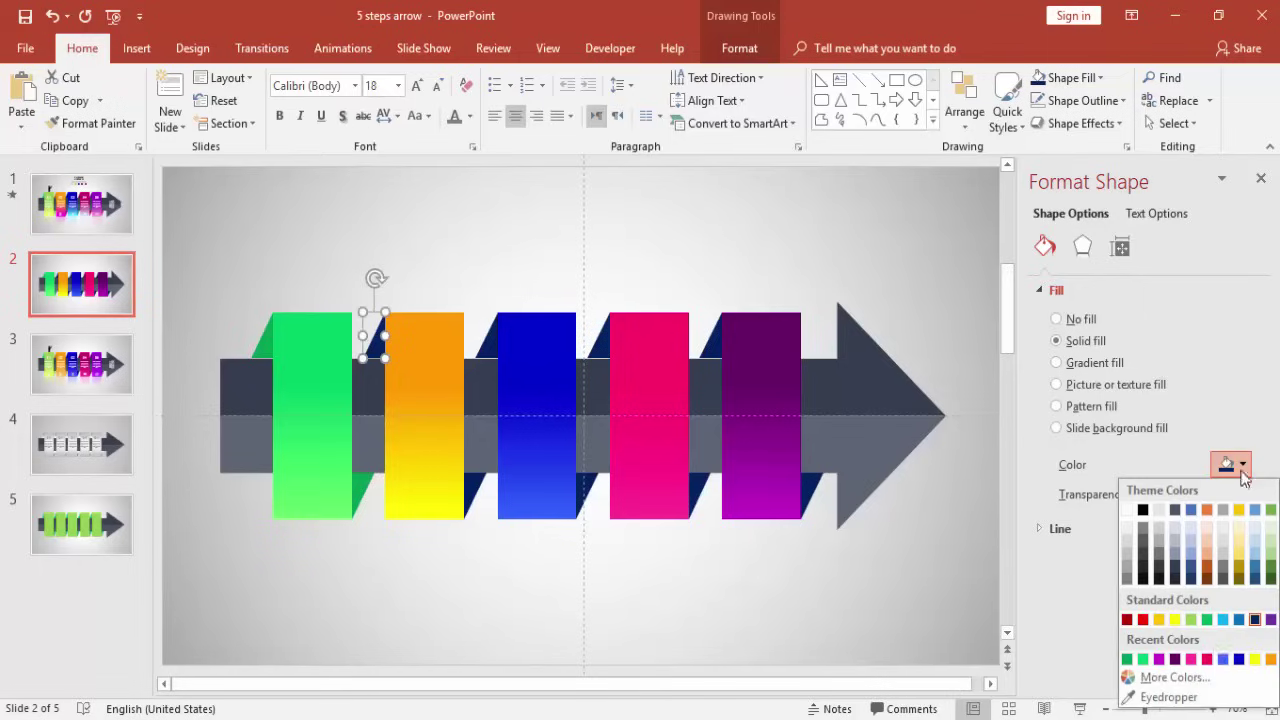
{"action": "left_click", "coordinate": [1160, 677]}
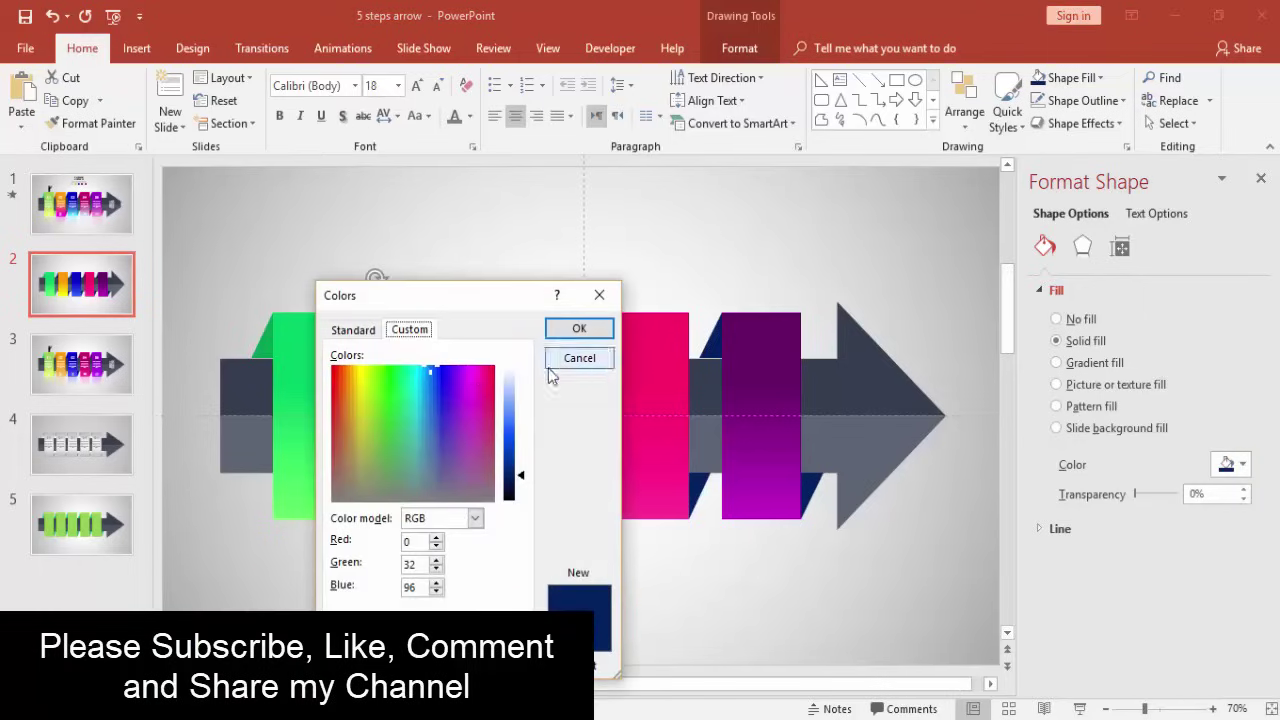
{"action": "left_click", "coordinate": [578, 358]}
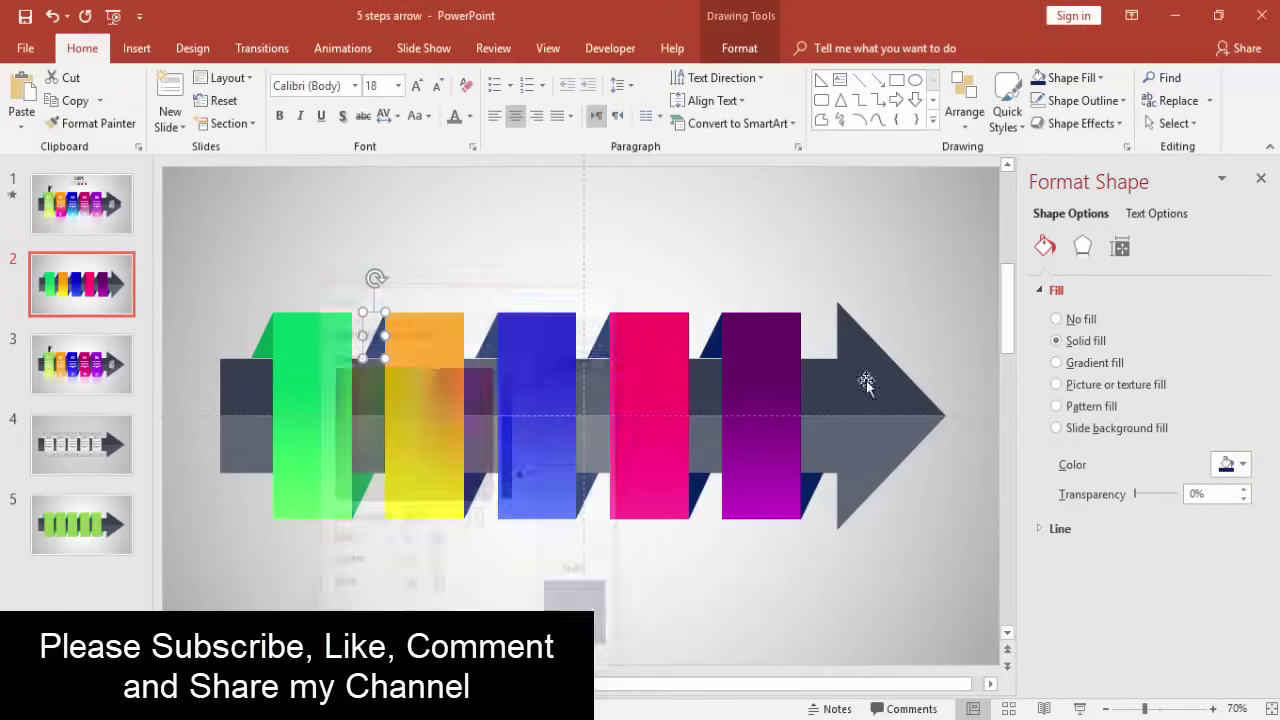
{"action": "left_click", "coordinate": [1240, 464]}
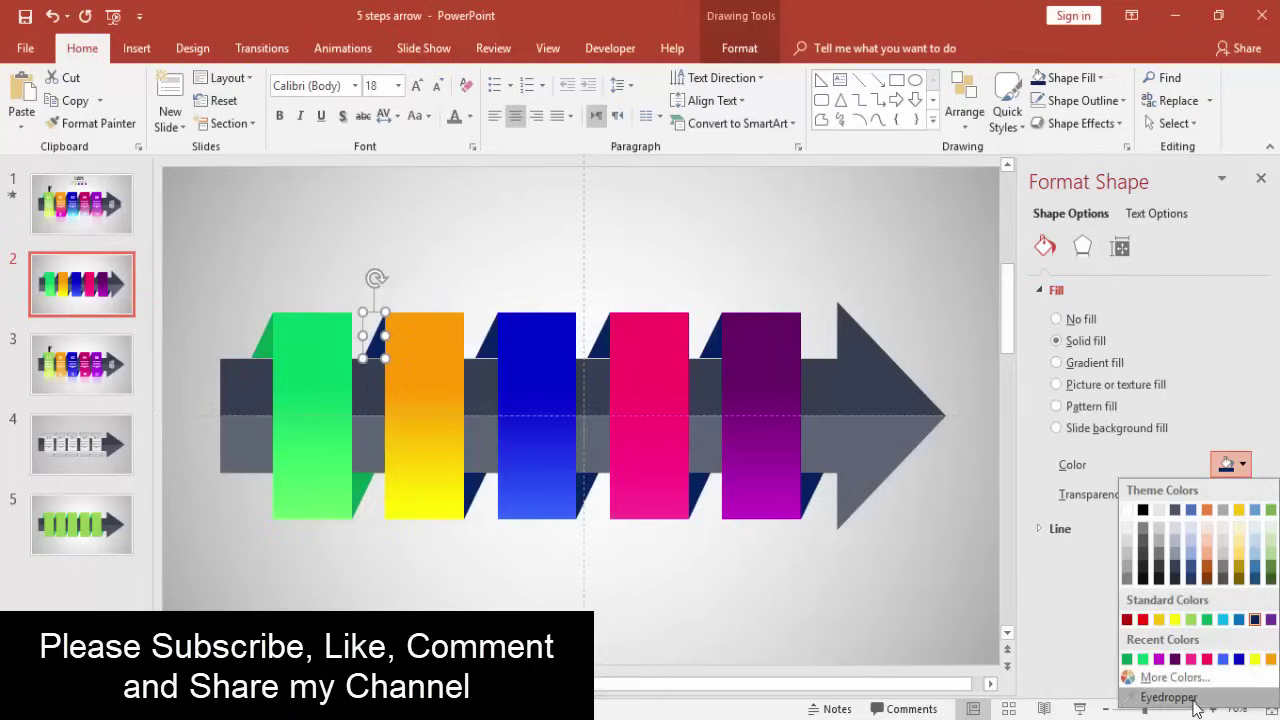
{"action": "left_click", "coordinate": [1168, 697]}
{"action": "left_click", "coordinate": [447, 337]}
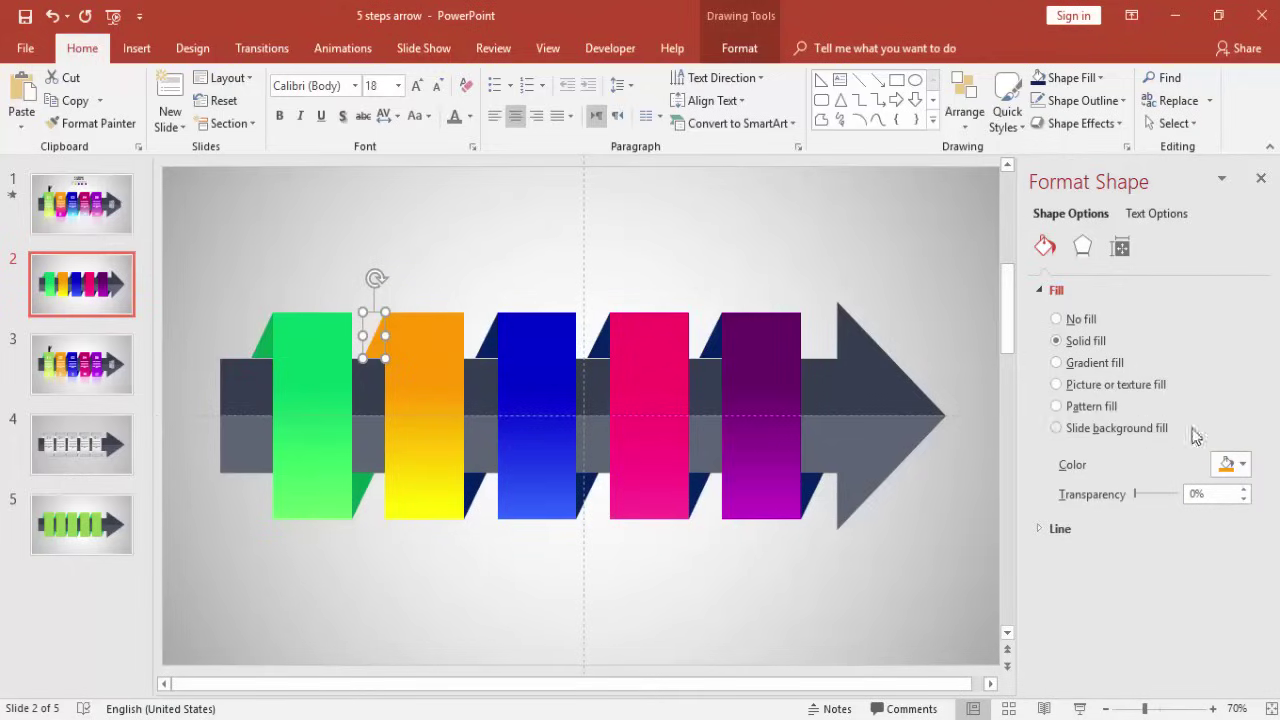
{"action": "left_click", "coordinate": [1240, 464]}
{"action": "left_click", "coordinate": [1165, 675]}
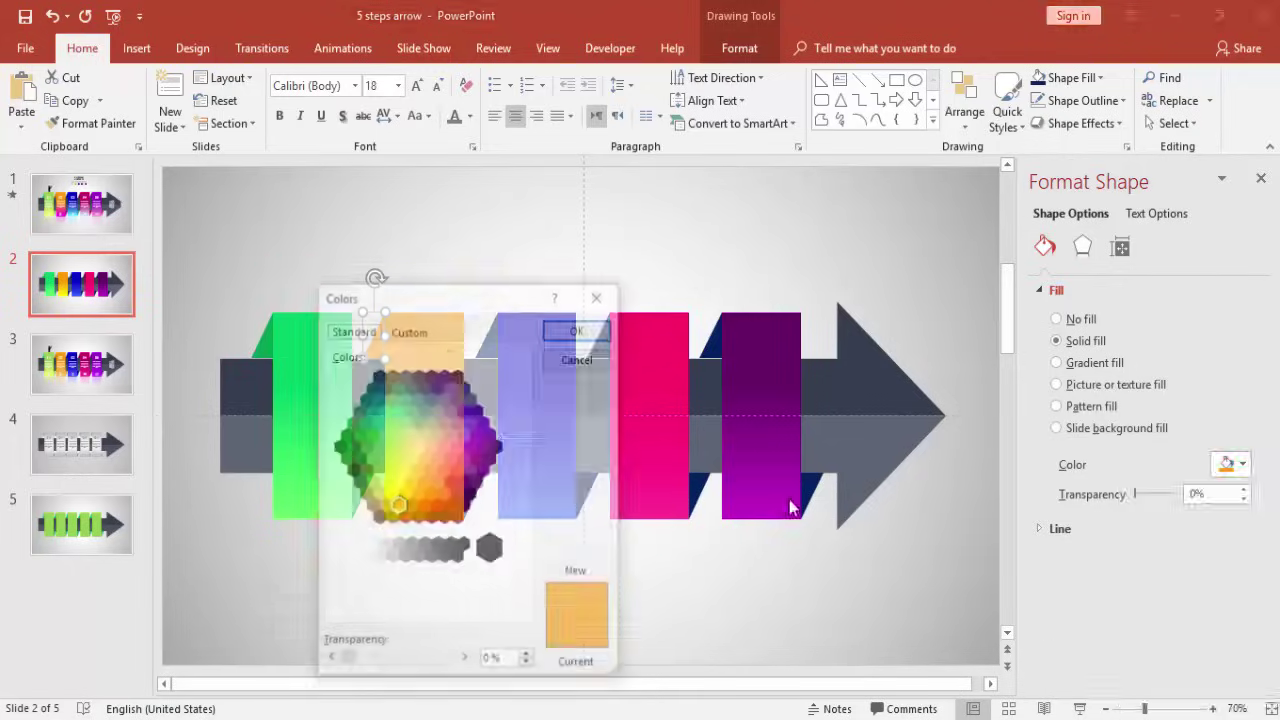
{"action": "left_click", "coordinate": [403, 331]}
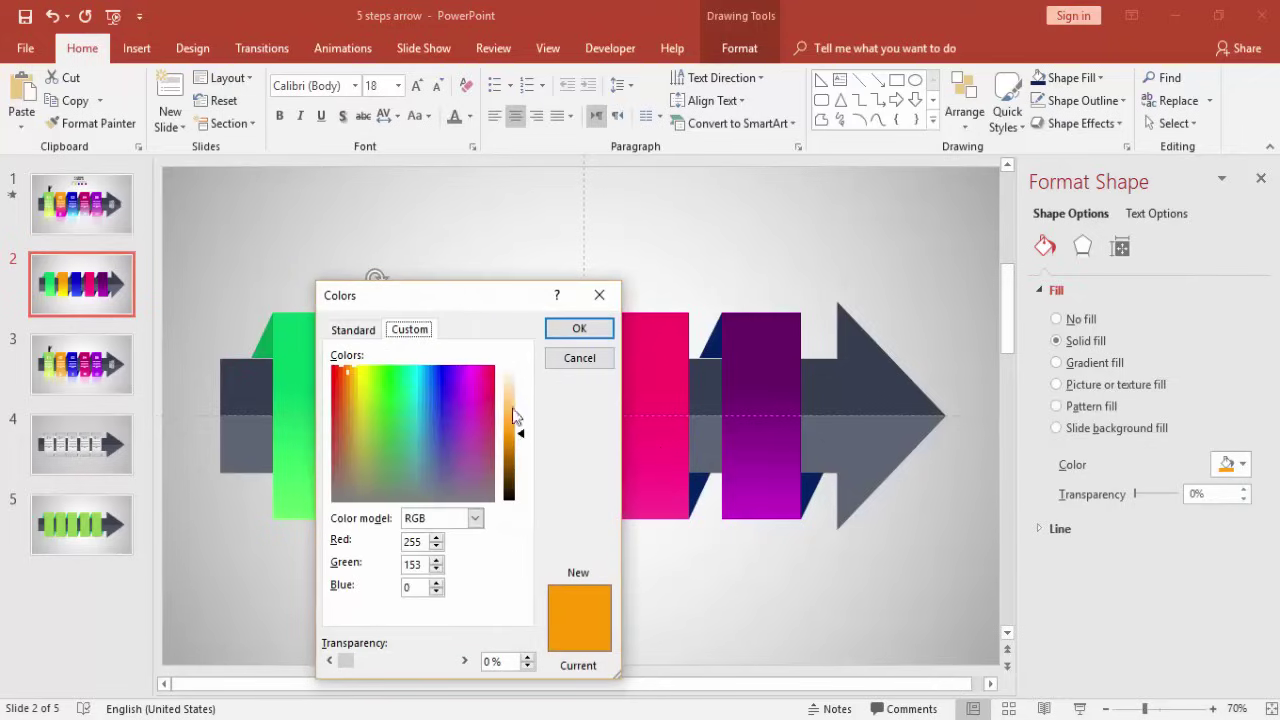
{"action": "left_click_drag", "start_coordinate": [519, 430], "coordinate": [521, 448]}
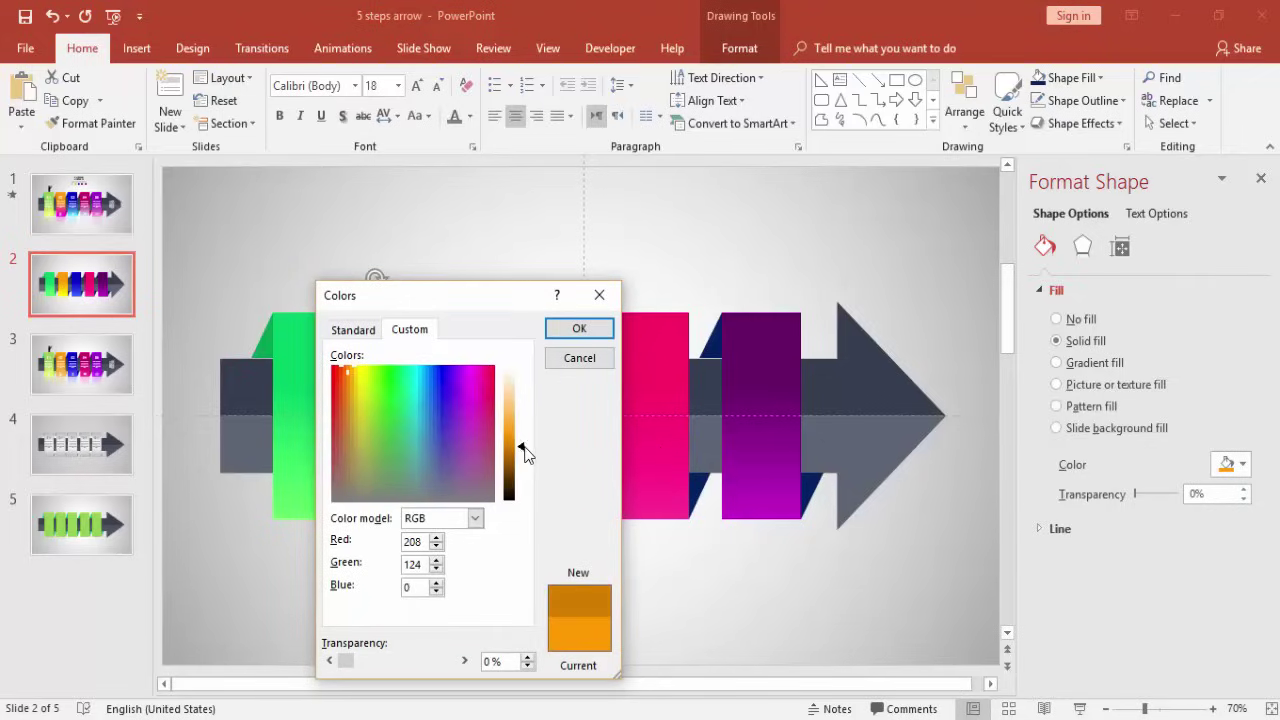
{"action": "left_click", "coordinate": [570, 358]}
- Fill the fold below the orange block with a darker shade of its sampled yellow
{"action": "left_click", "coordinate": [487, 489]}
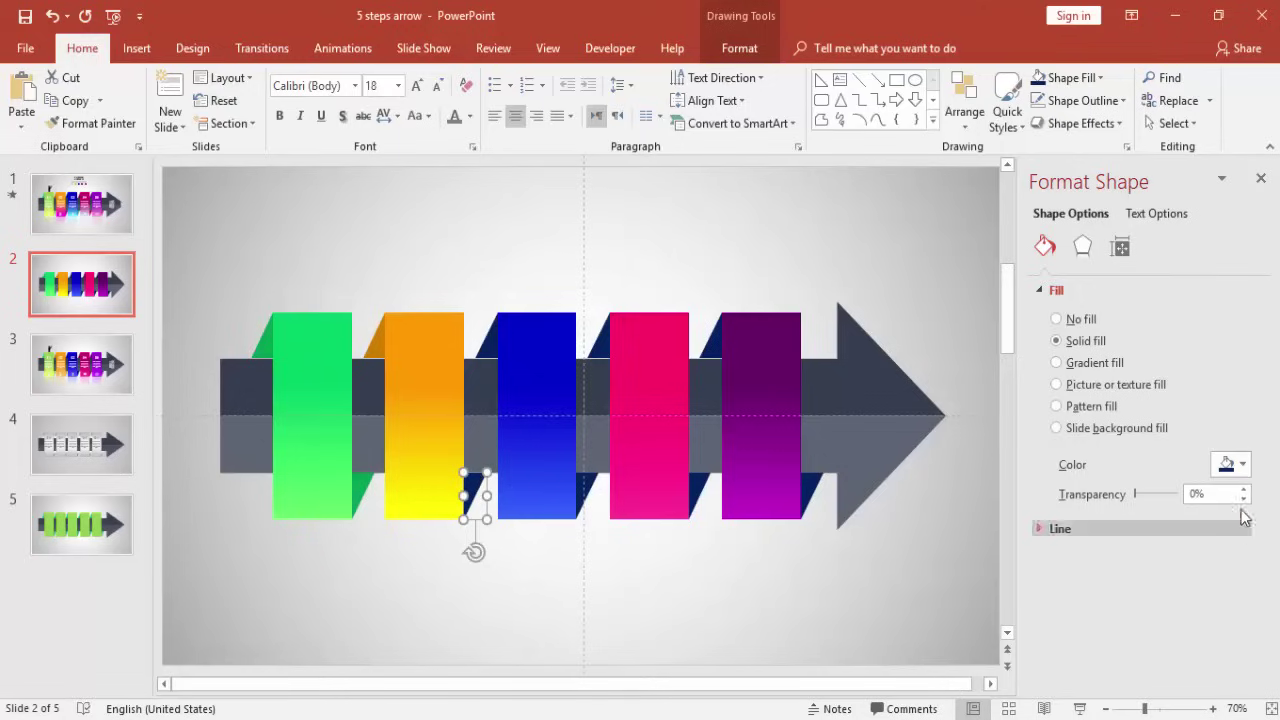
{"action": "left_click", "coordinate": [1237, 464]}
{"action": "left_click", "coordinate": [1187, 697]}
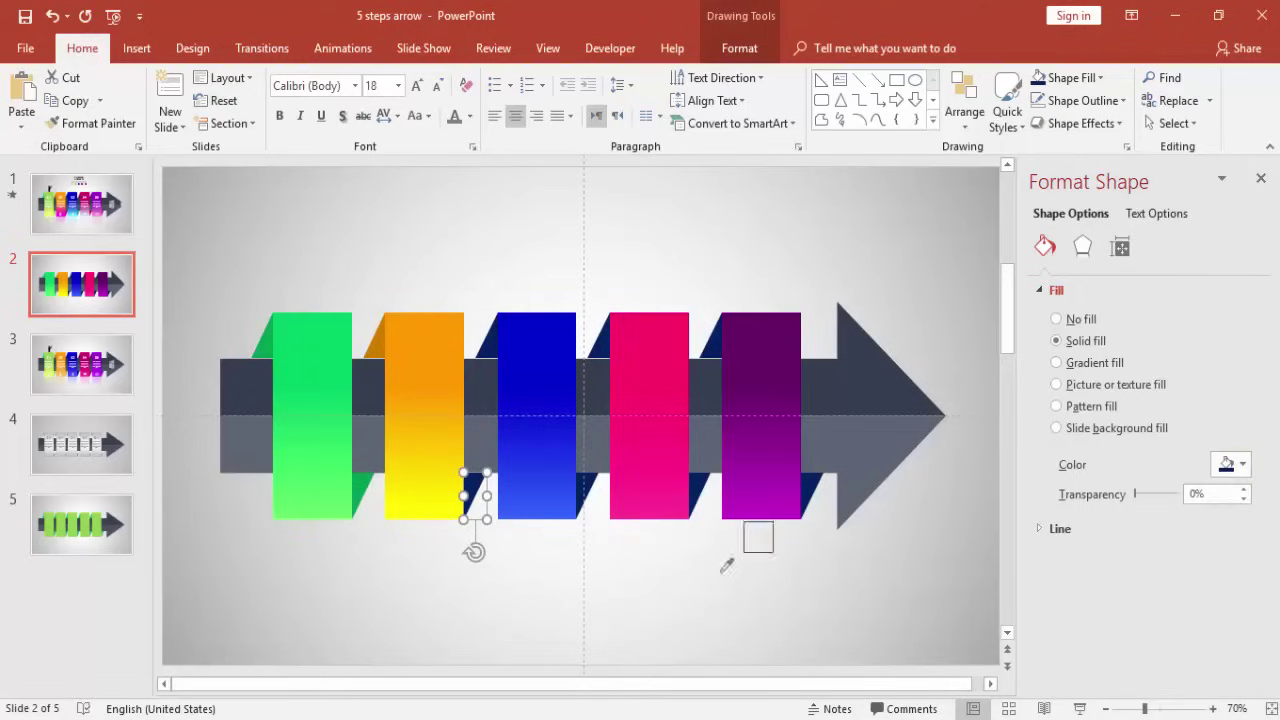
{"action": "left_click", "coordinate": [441, 503]}
{"action": "left_click", "coordinate": [1228, 466]}
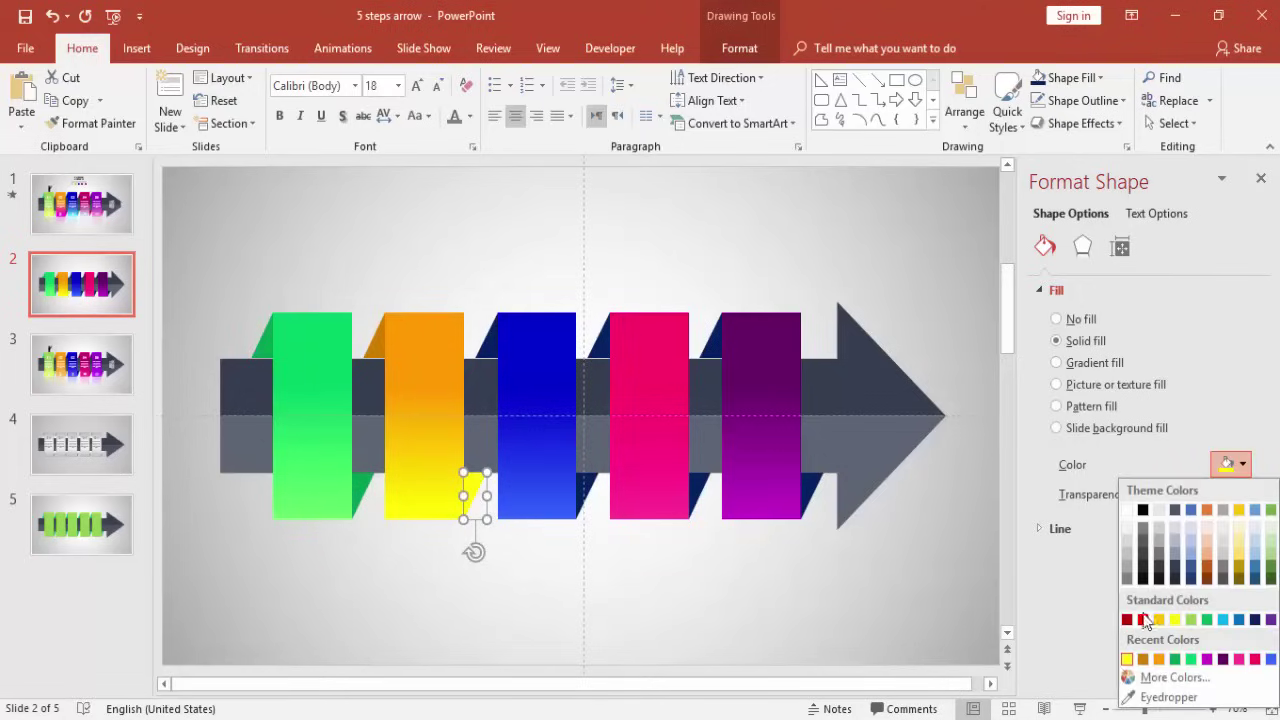
{"action": "left_click", "coordinate": [1150, 675]}
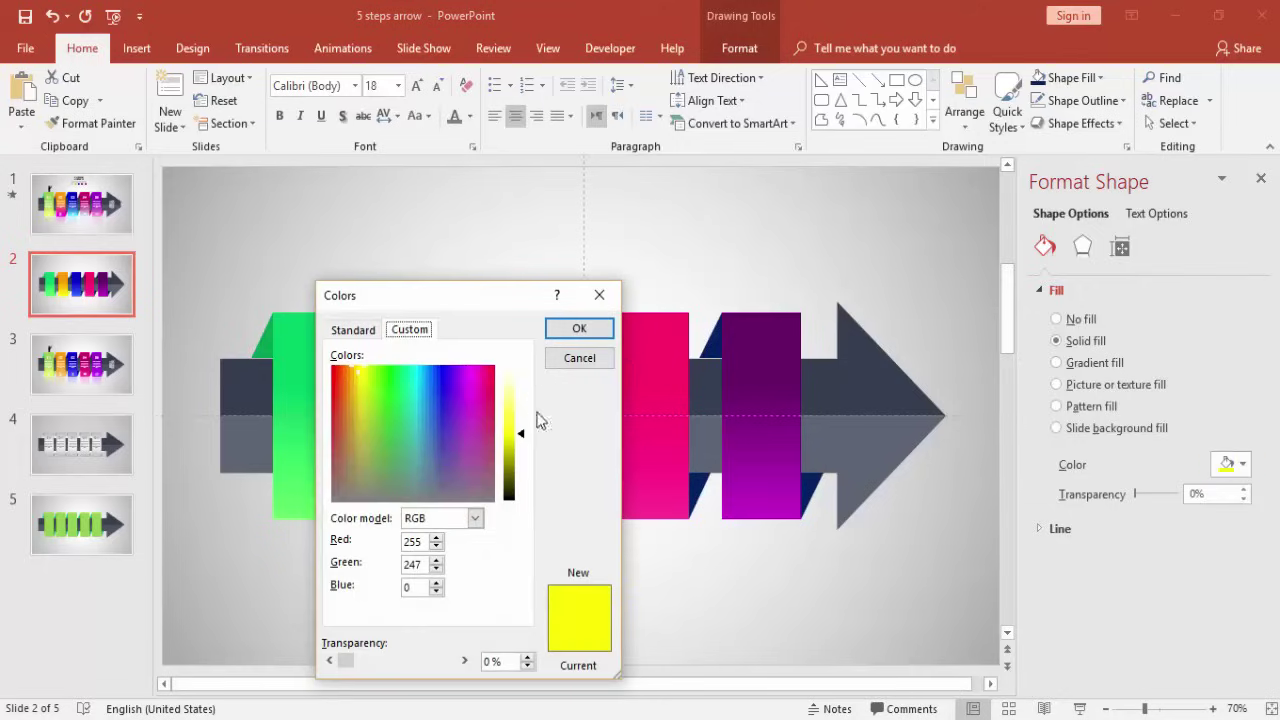
{"action": "left_click", "coordinate": [523, 445]}
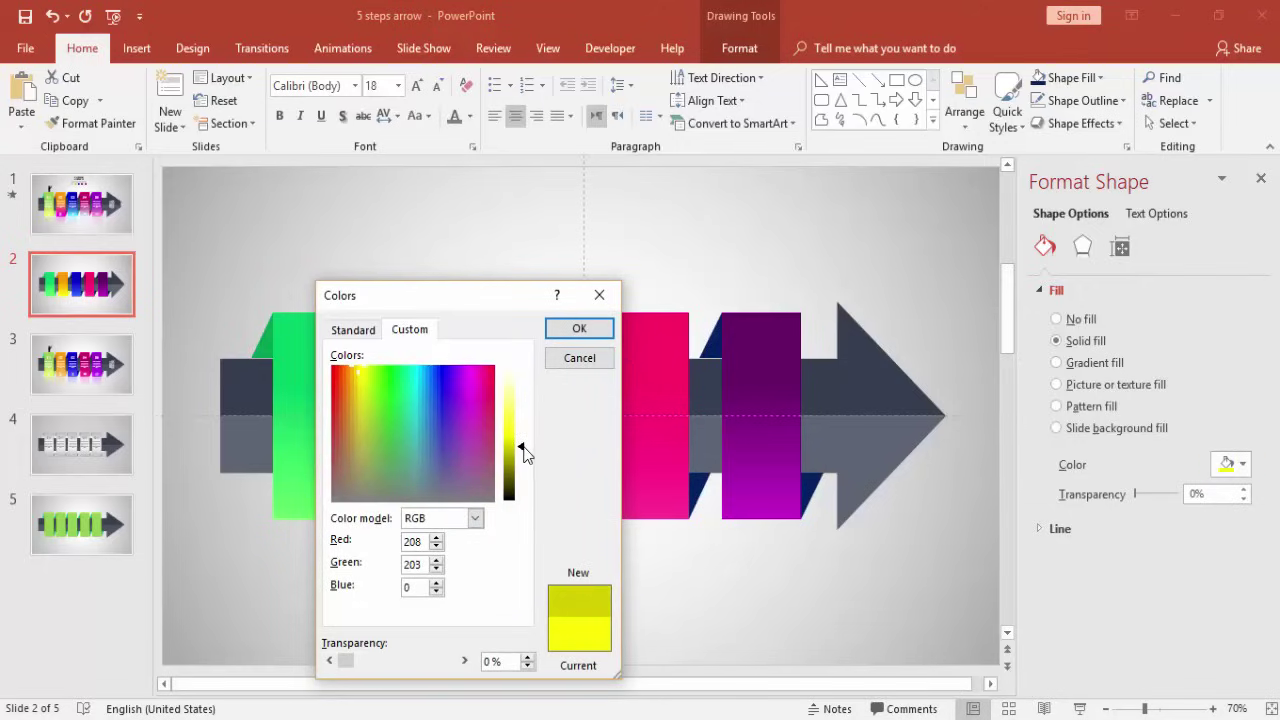
{"action": "left_click", "coordinate": [607, 331]}
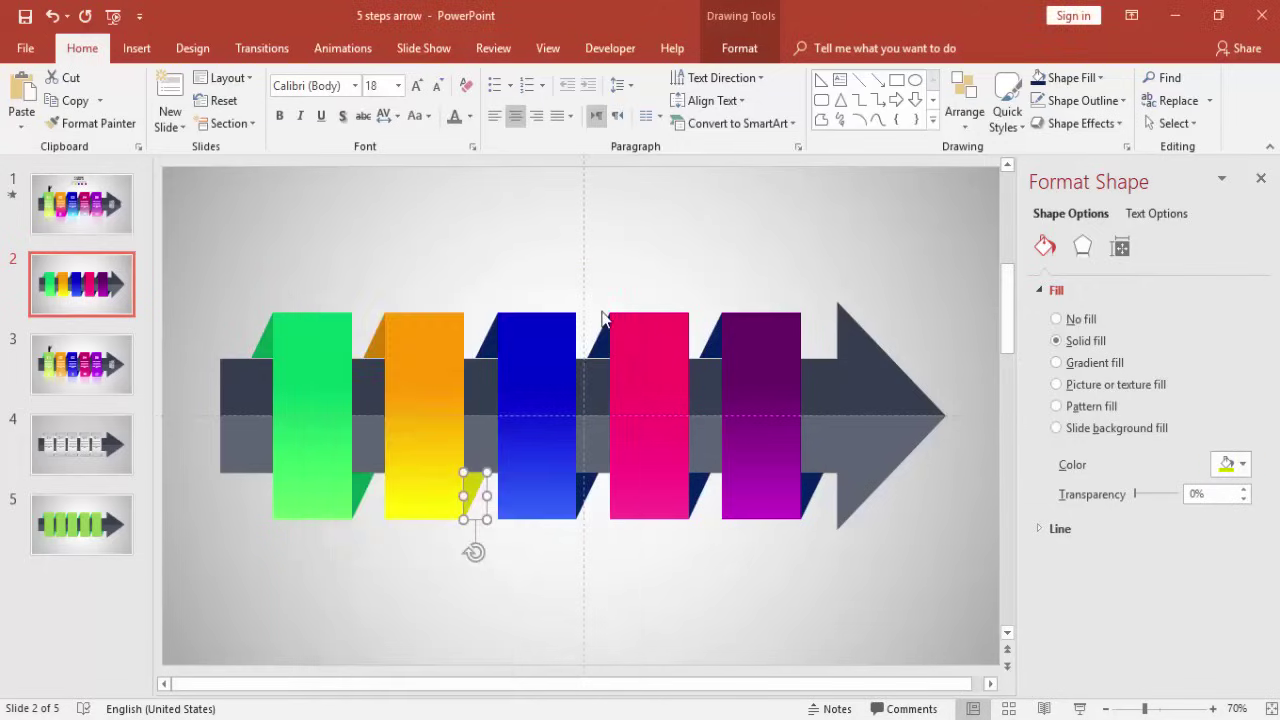
{"action": "left_click", "coordinate": [570, 260]}
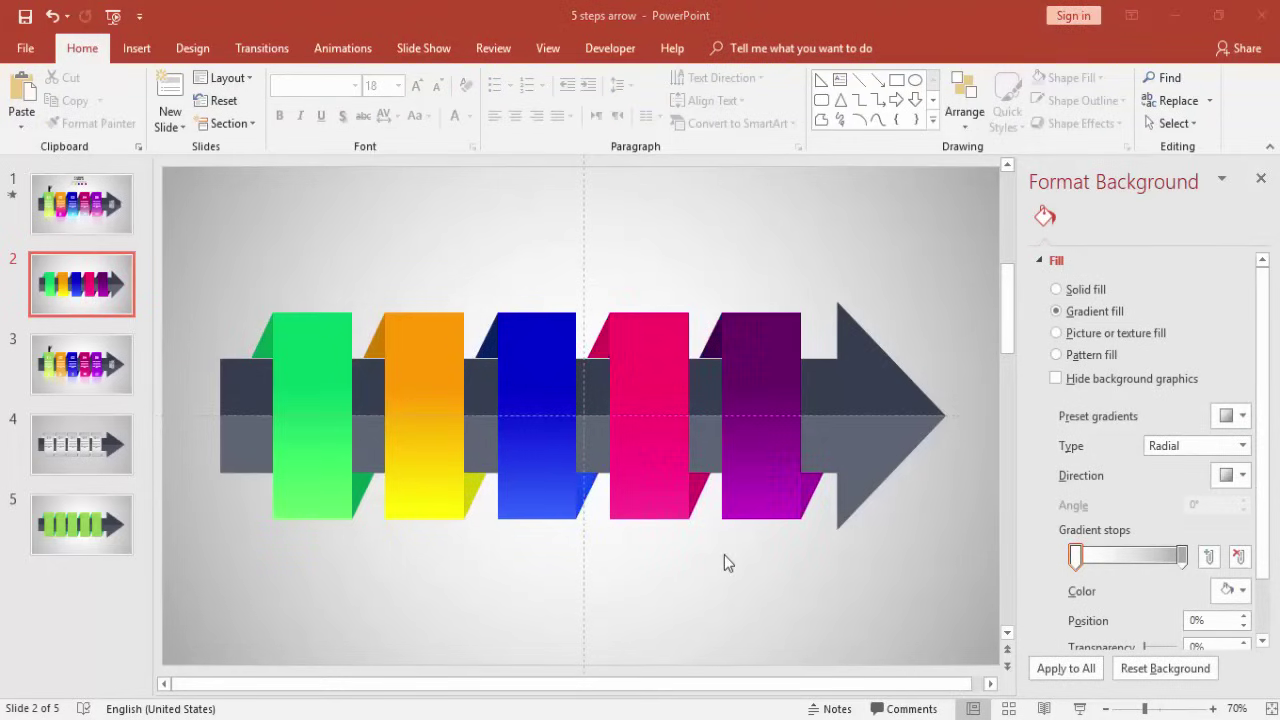
- Give the top green fold a Wipe entrance with a 0.2 s duration
{"action": "left_click", "coordinate": [1264, 184]}
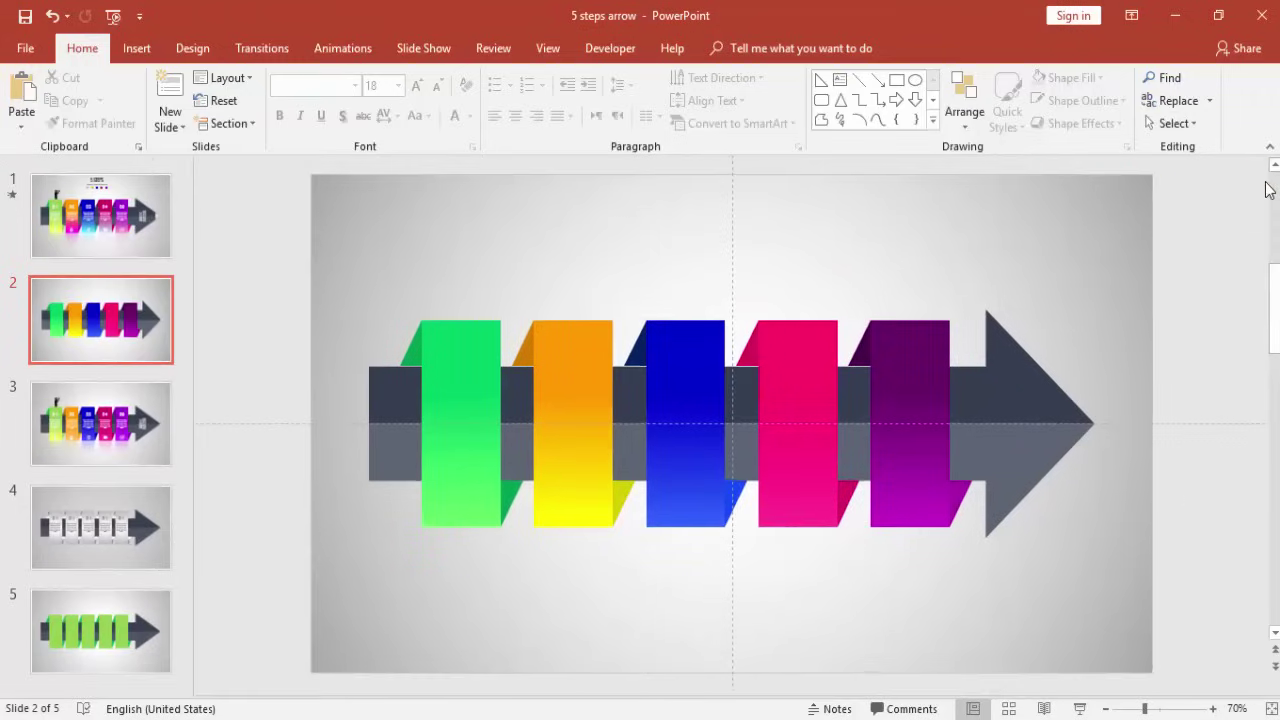
{"action": "left_click", "coordinate": [548, 48]}
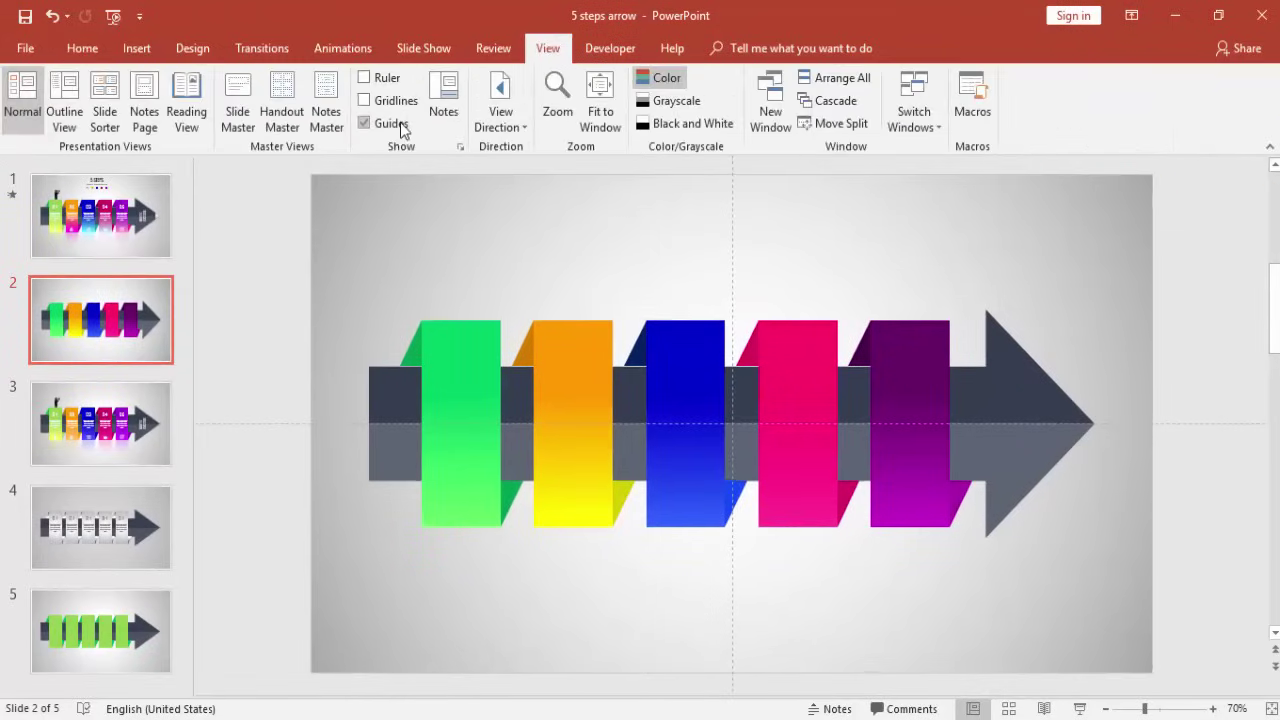
{"action": "left_click", "coordinate": [415, 350]}
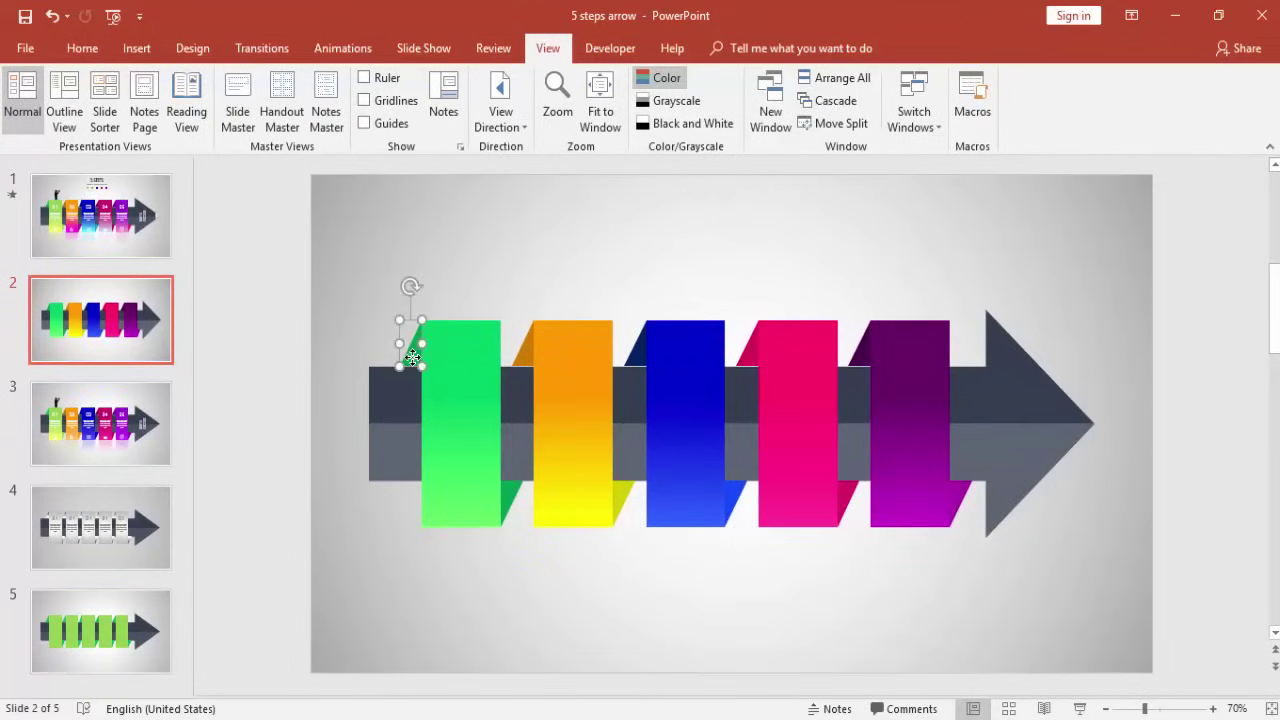
{"action": "left_click", "coordinate": [350, 52]}
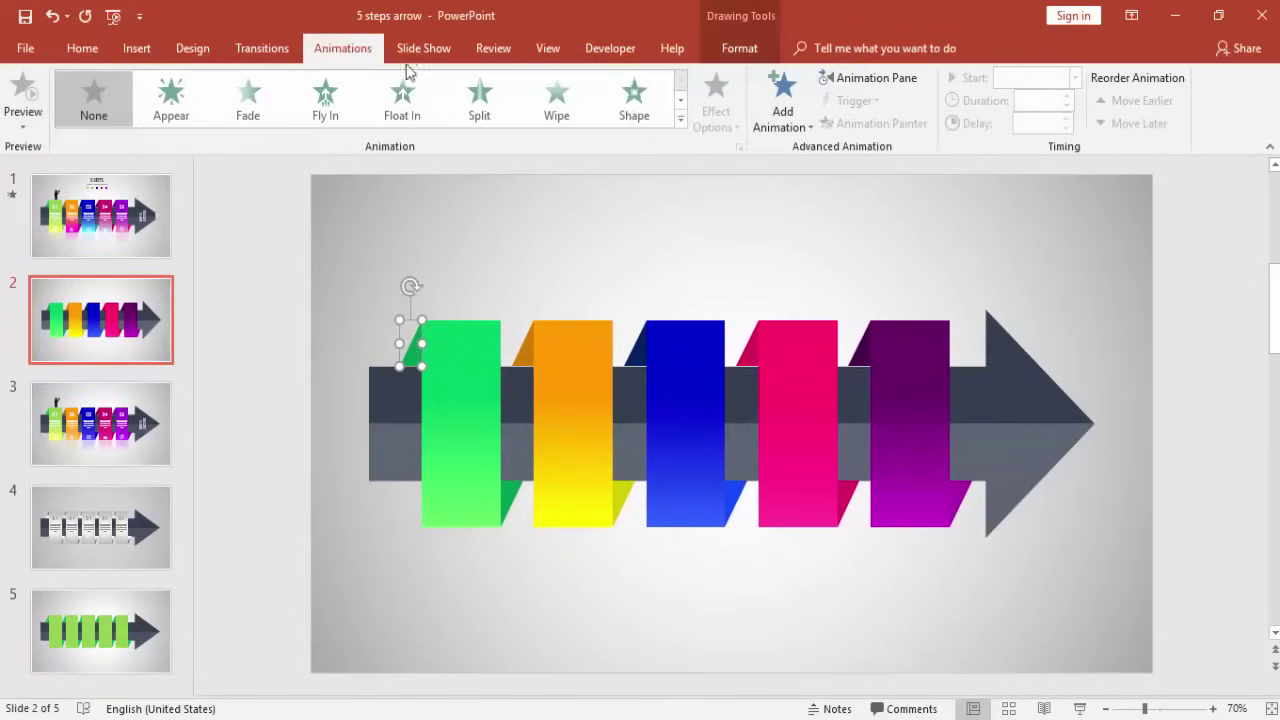
{"action": "left_click", "coordinate": [848, 79]}
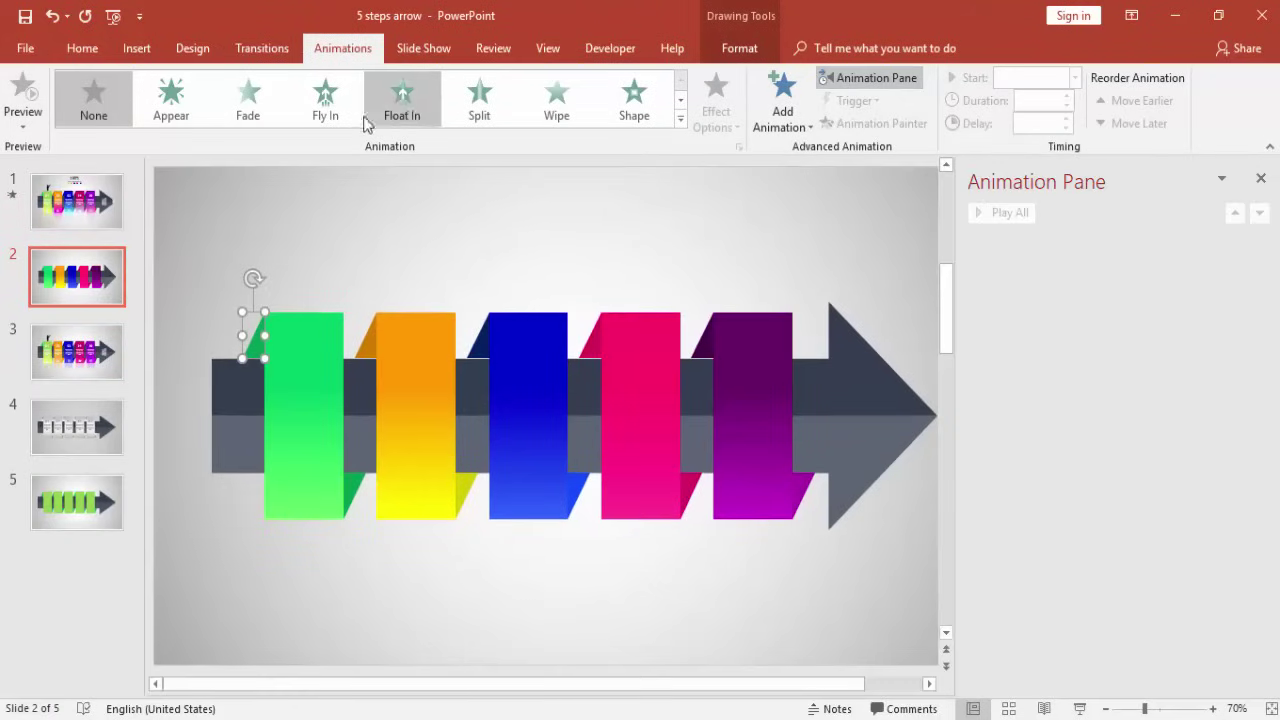
{"action": "left_click", "coordinate": [550, 101]}
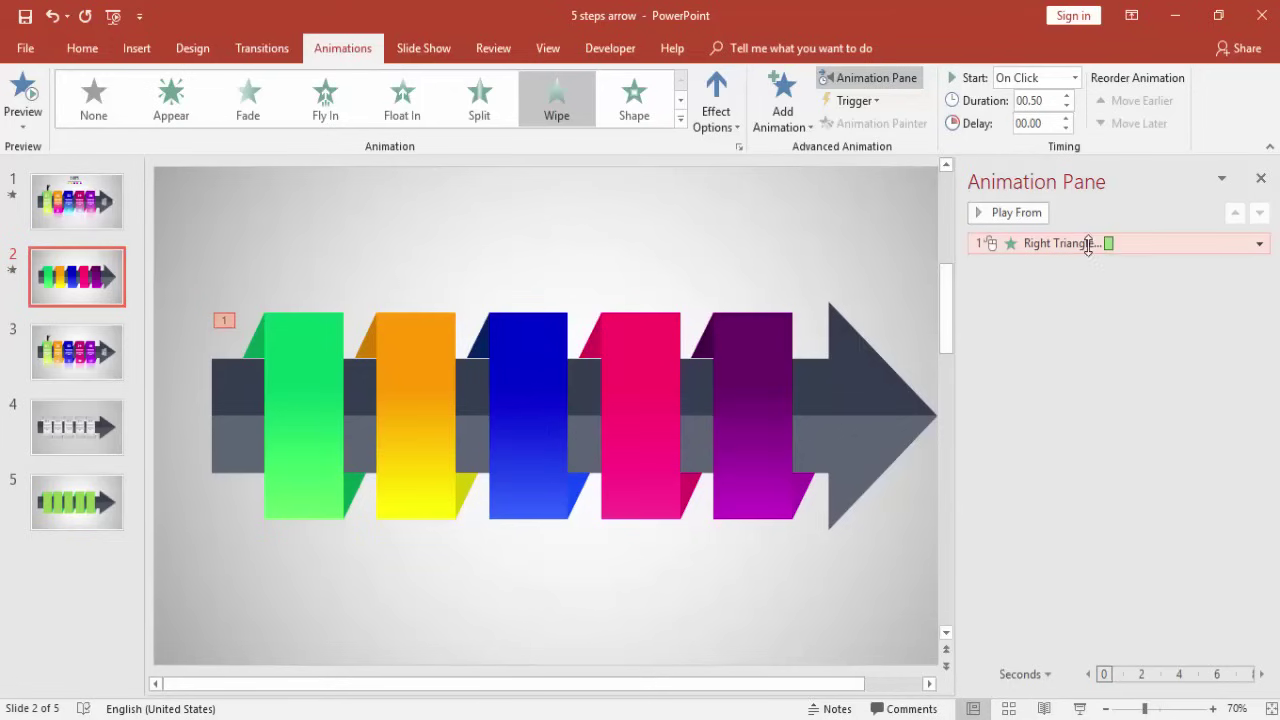
{"action": "double_click", "coordinate": [1085, 244]}
{"action": "left_click", "coordinate": [385, 384]}
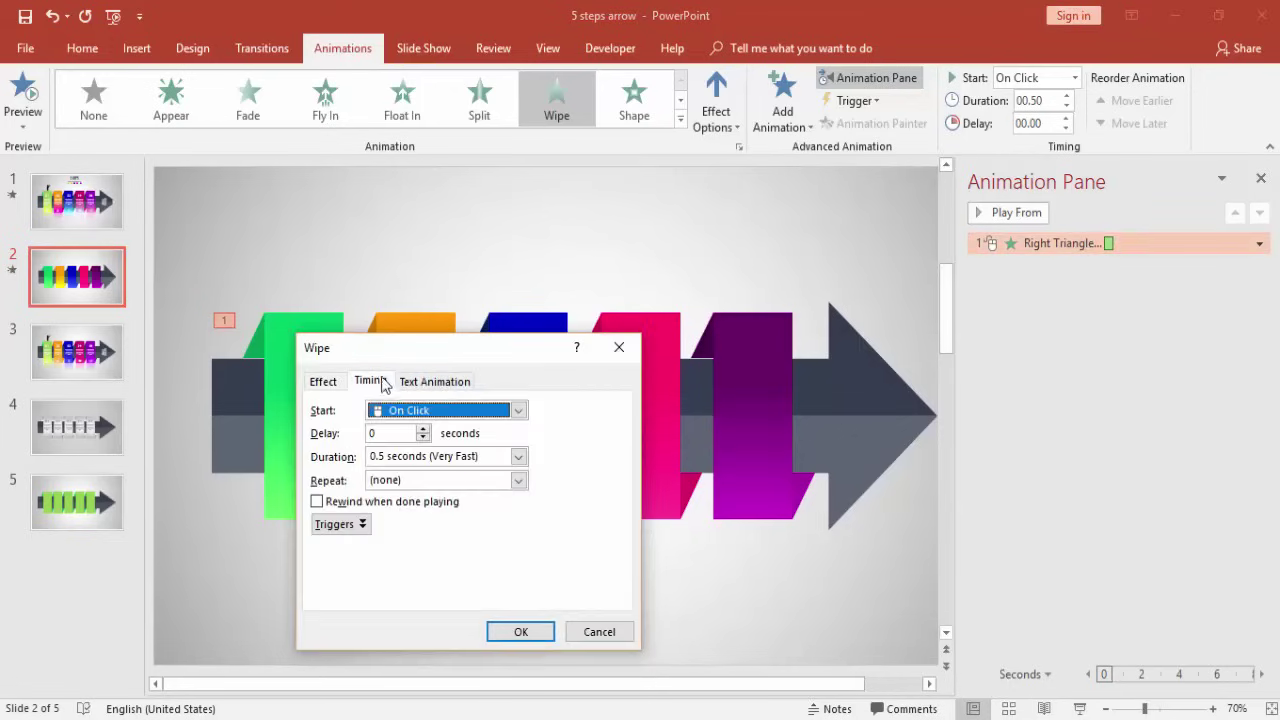
{"action": "left_click_drag", "start_coordinate": [476, 456], "coordinate": [383, 459]}
{"action": "left_click", "coordinate": [385, 456]}
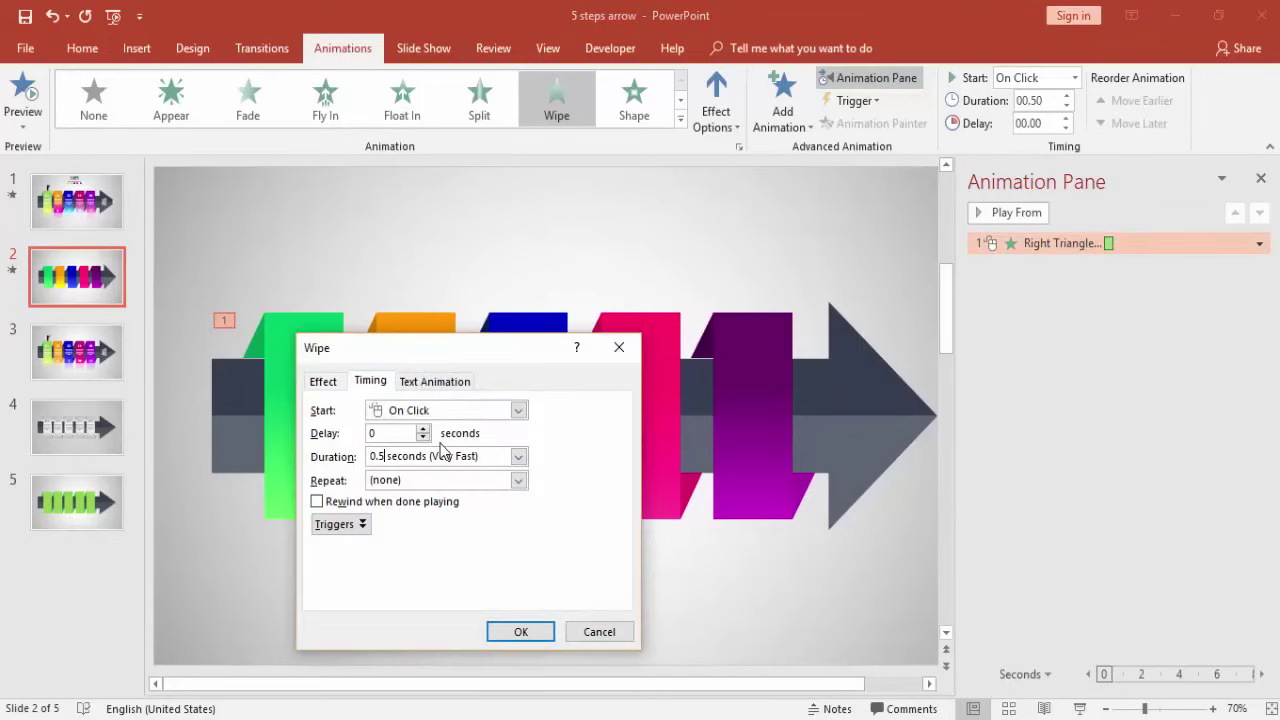
{"action": "key", "text": "BackSpace"}
{"action": "type", "text": "2"}
{"action": "left_click", "coordinate": [518, 632]}
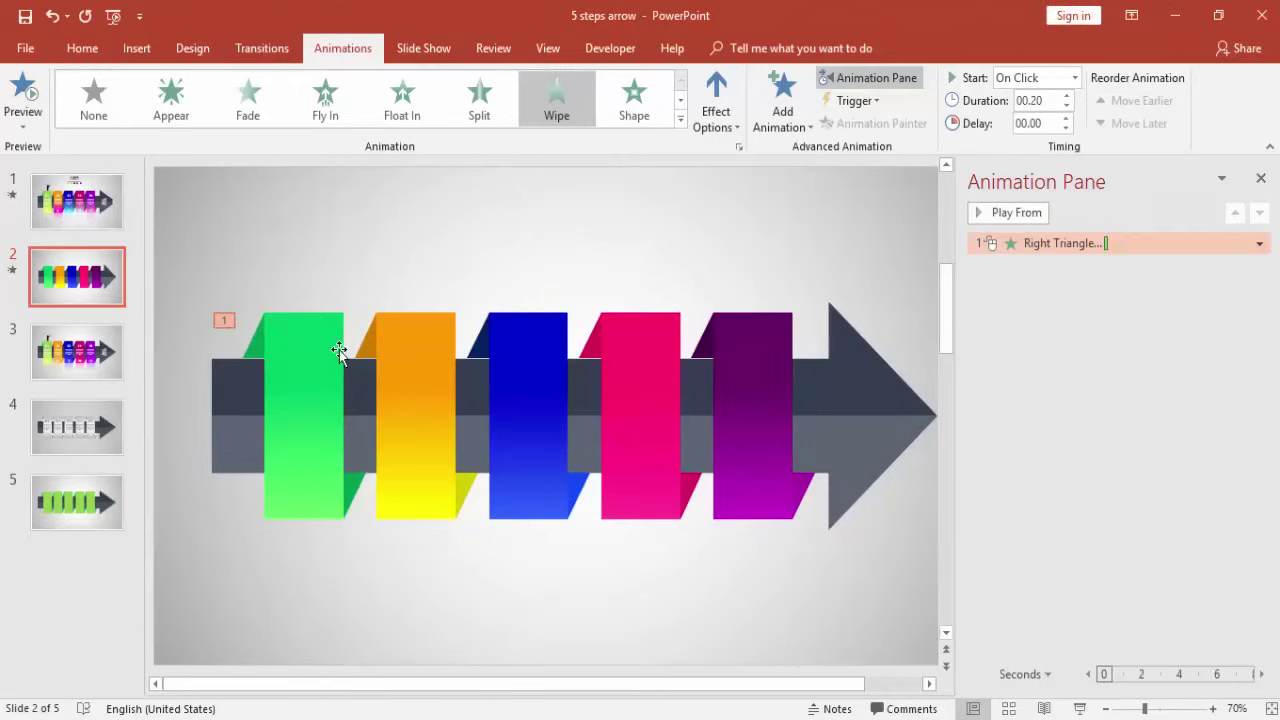
- Give the green block a Wipe entrance from the top
{"action": "left_click", "coordinate": [311, 316]}
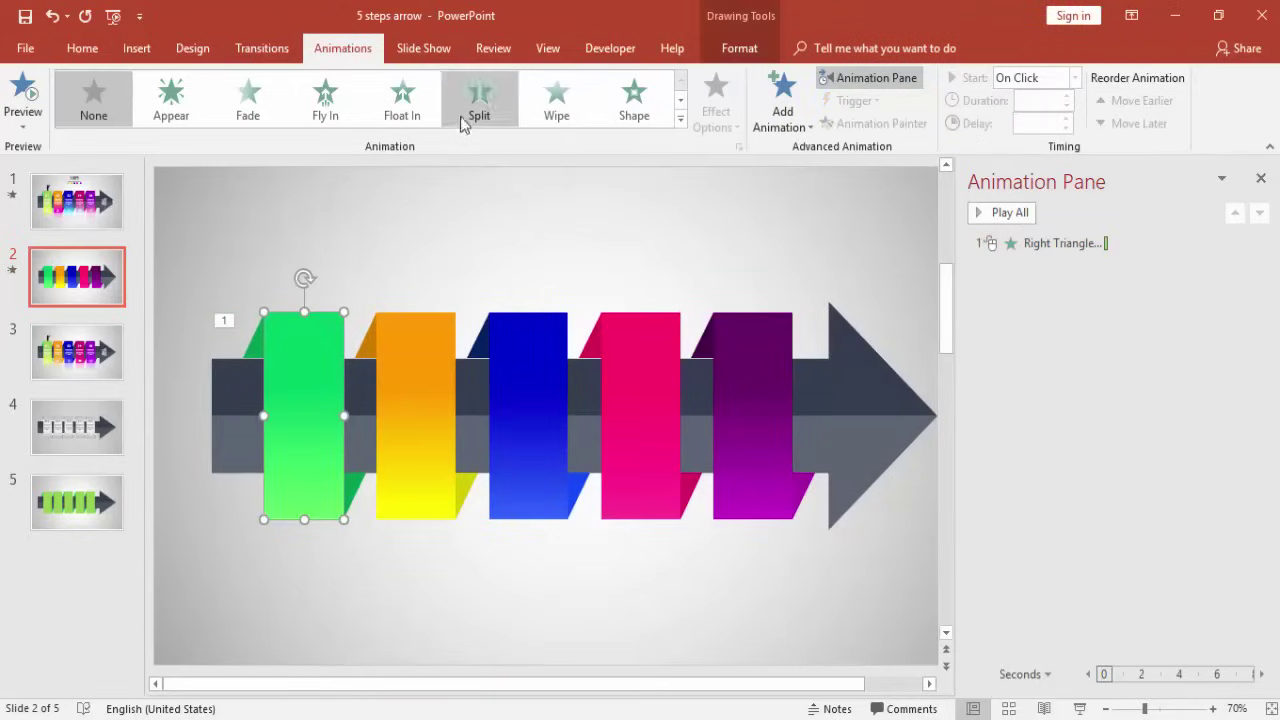
{"action": "left_click", "coordinate": [540, 115]}
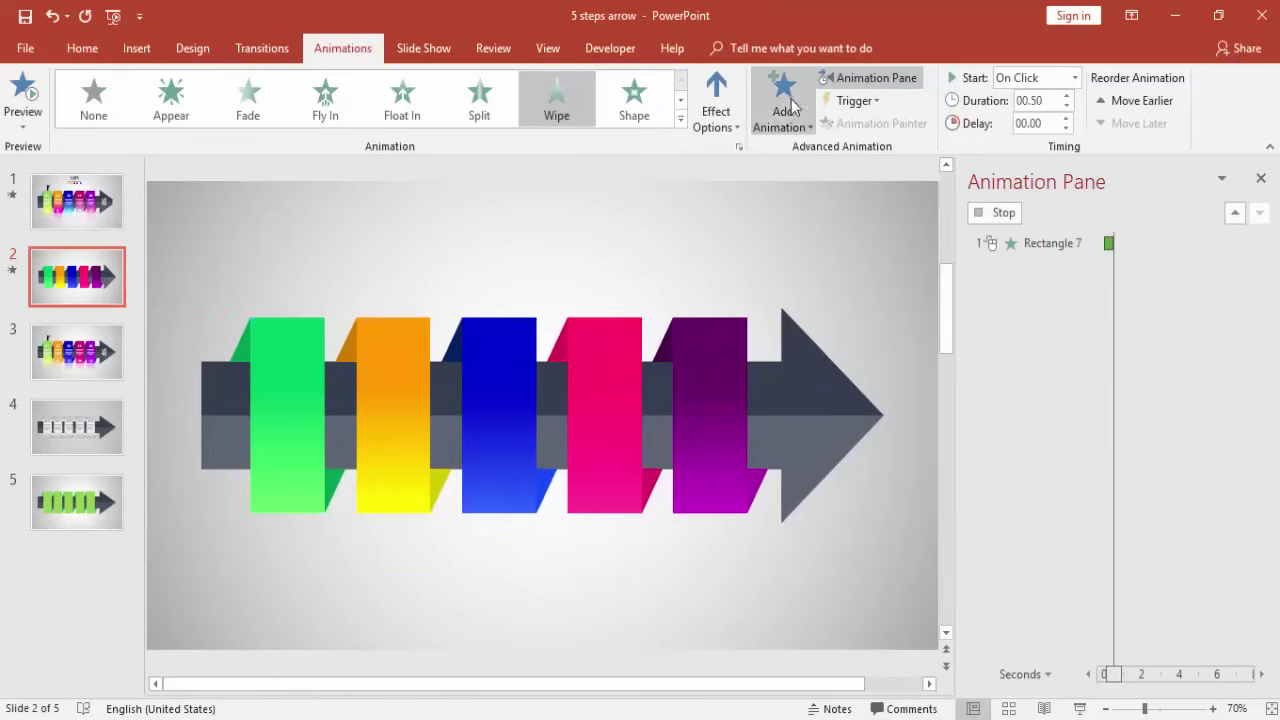
{"action": "left_click", "coordinate": [725, 116]}
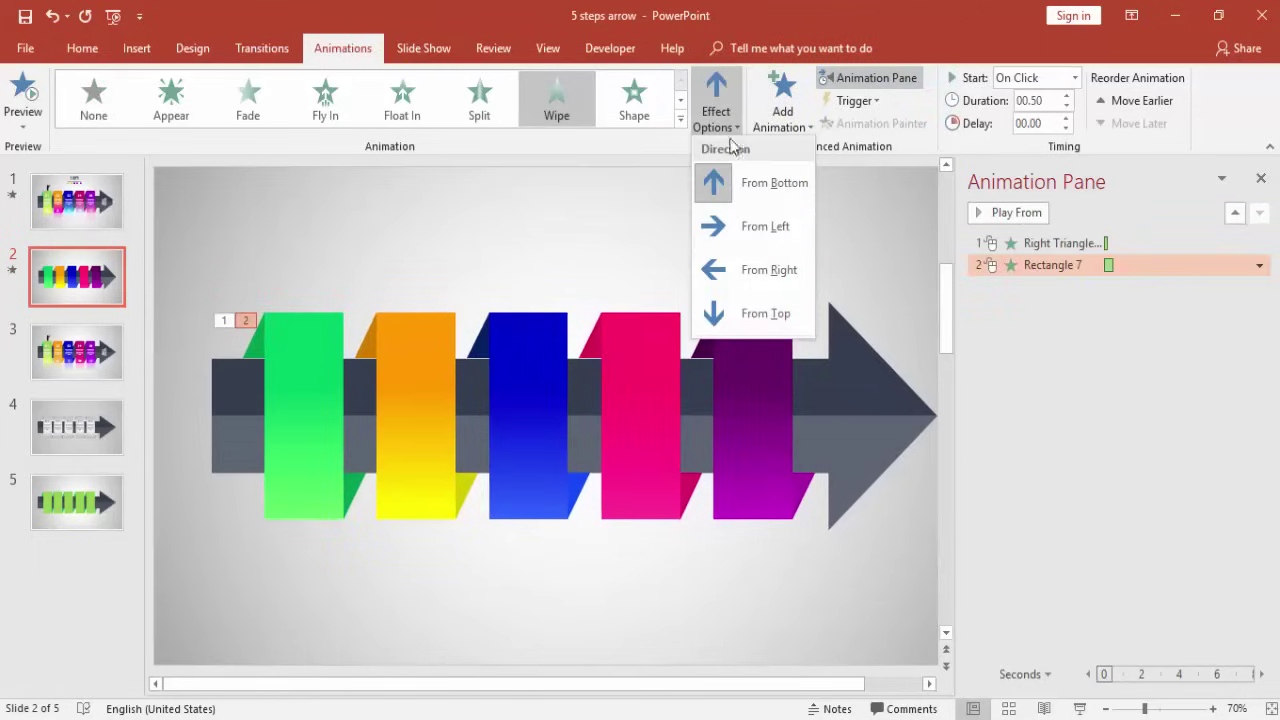
{"action": "left_click", "coordinate": [764, 312]}
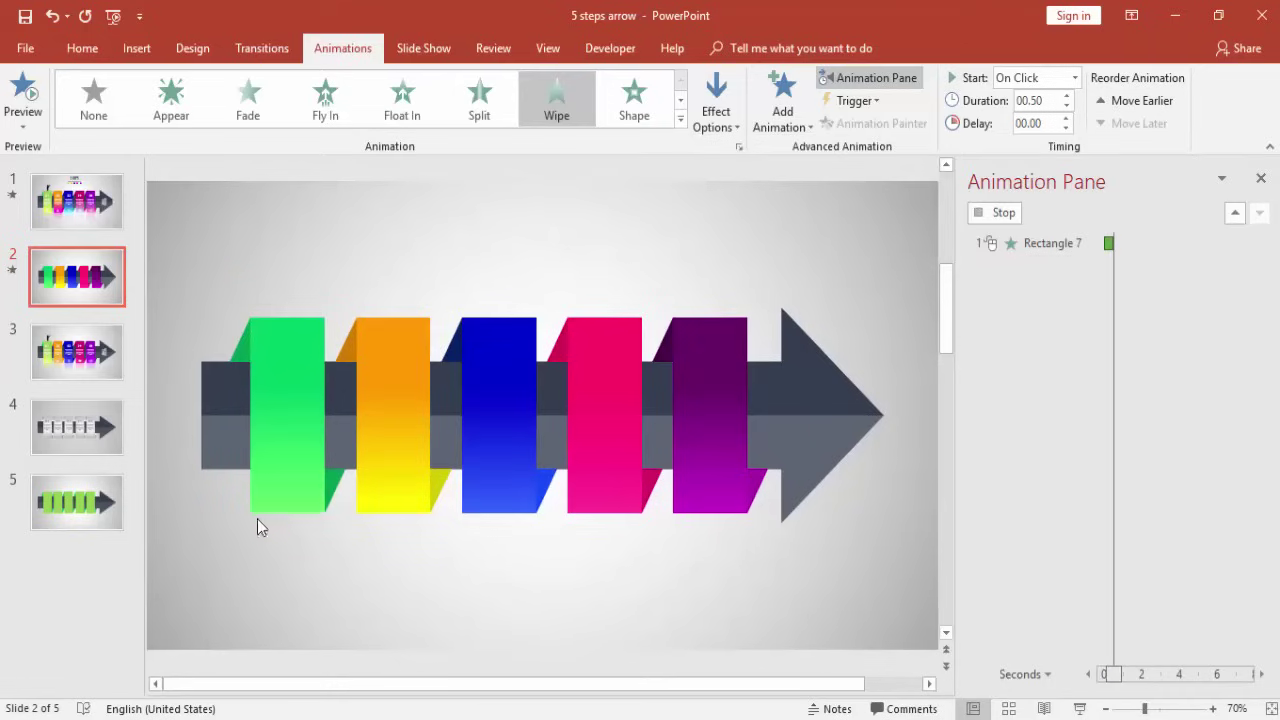
- Add a Wipe to the lower green fold; set the block and lower fold to After Previous
{"action": "left_click", "coordinate": [349, 486]}
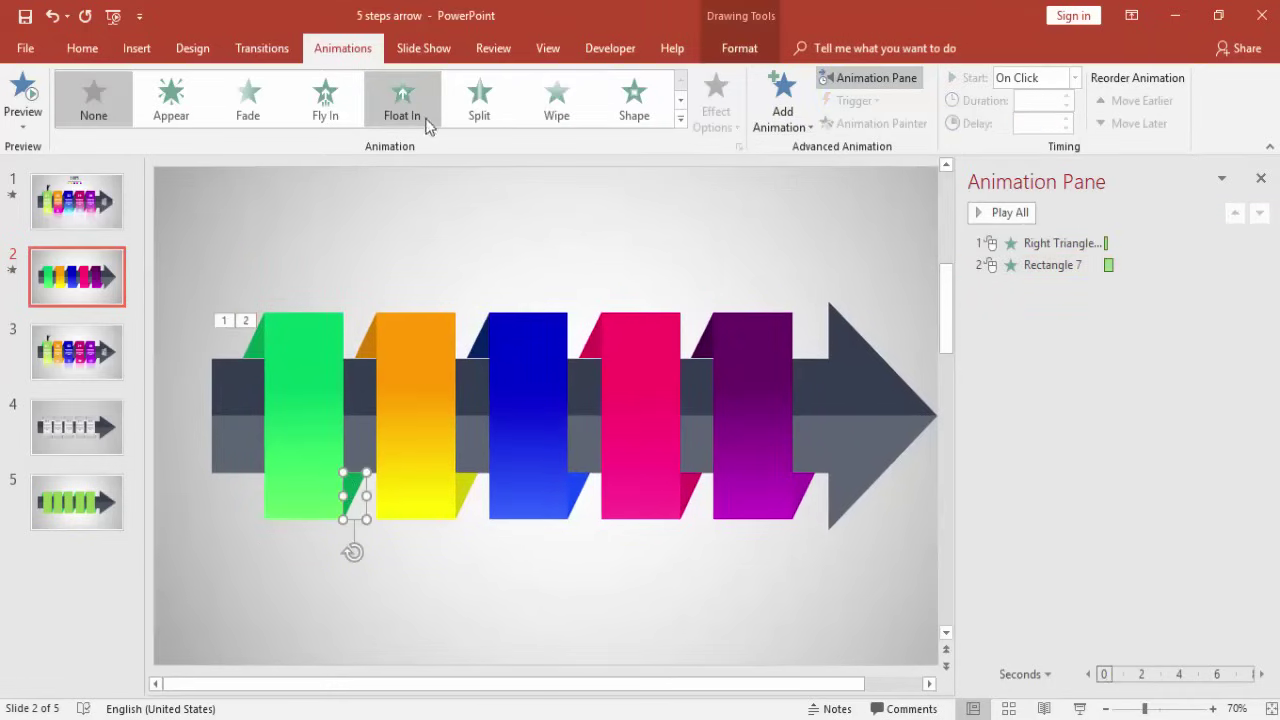
{"action": "left_click", "coordinate": [547, 103]}
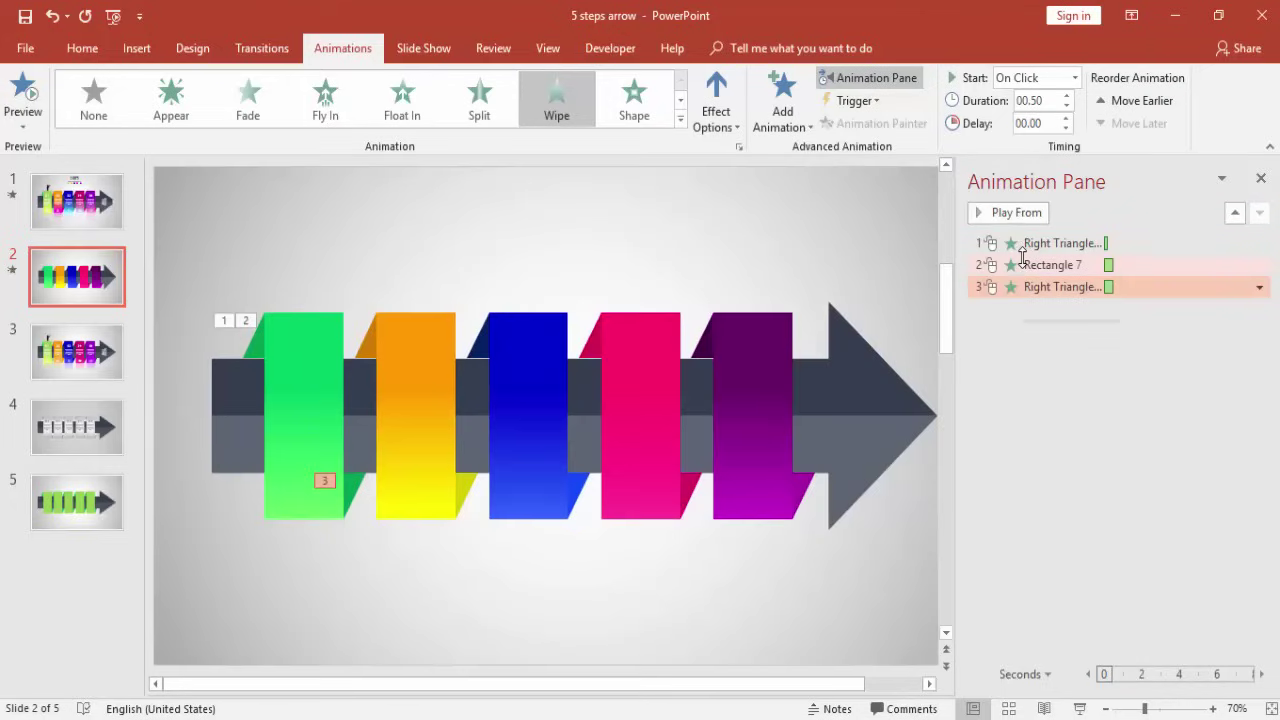
{"action": "left_click", "coordinate": [1030, 264]}
{"action": "left_click", "coordinate": [1074, 78]}
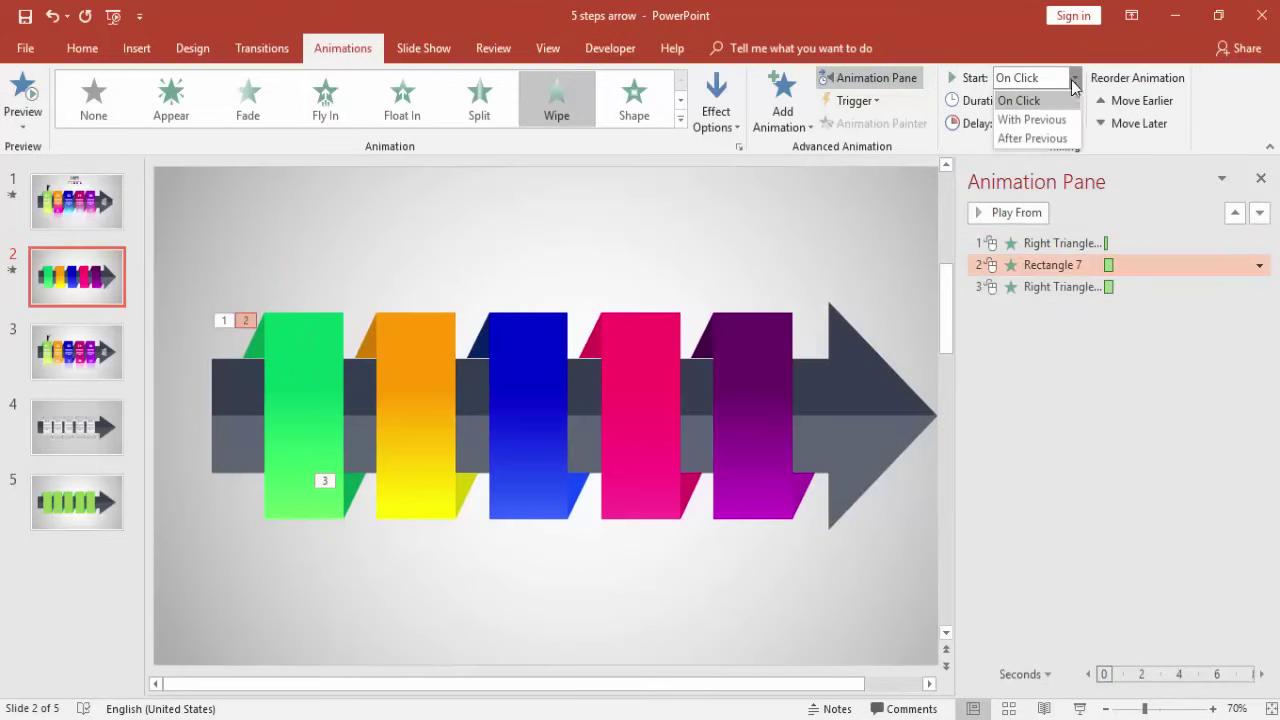
{"action": "left_click", "coordinate": [1054, 138]}
{"action": "left_click", "coordinate": [1040, 287]}
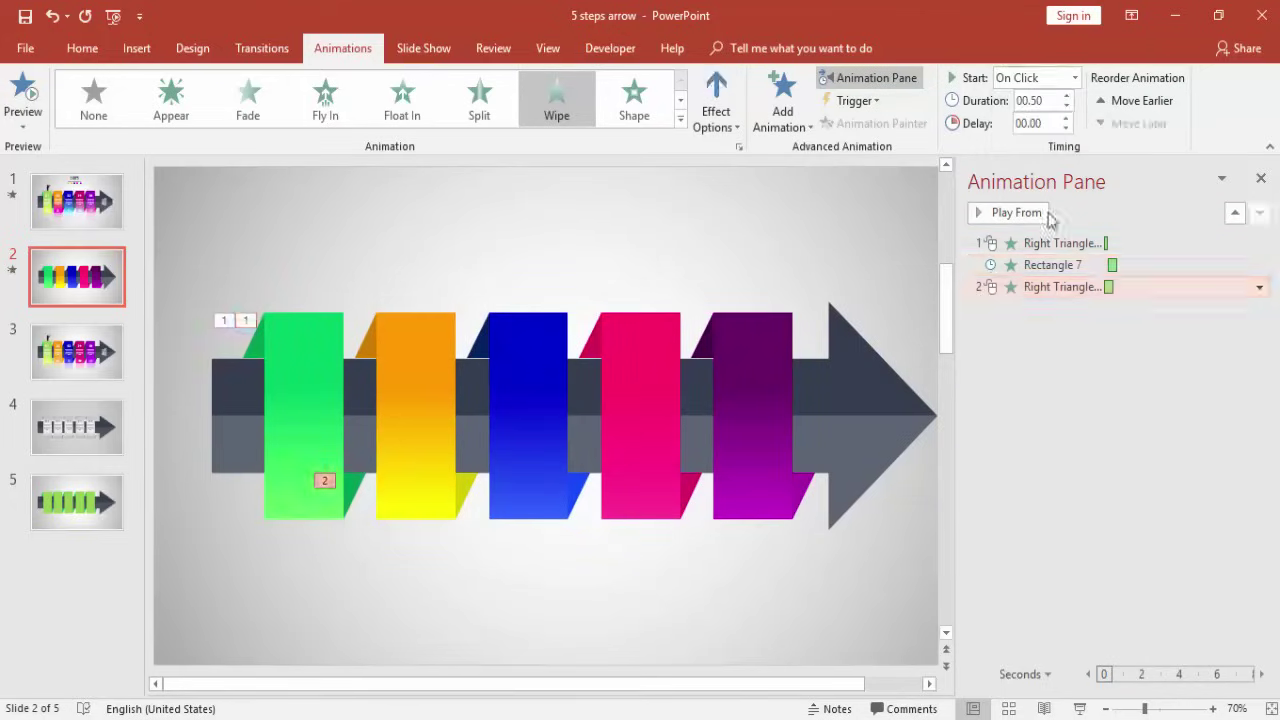
{"action": "left_click", "coordinate": [1074, 78]}
{"action": "left_click", "coordinate": [1054, 135]}
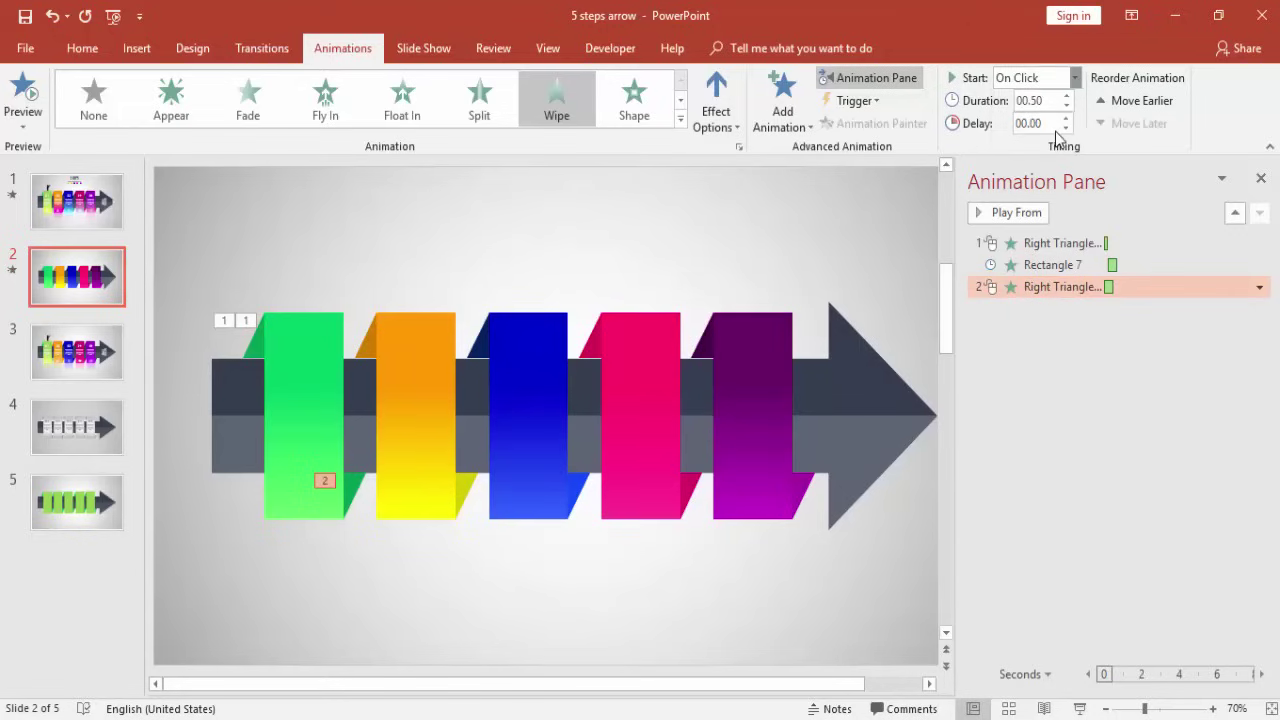
- Set the lower fold's wipe duration to 0.2 s and run the slide show
{"action": "double_click", "coordinate": [1046, 290]}
{"action": "left_click", "coordinate": [386, 384]}
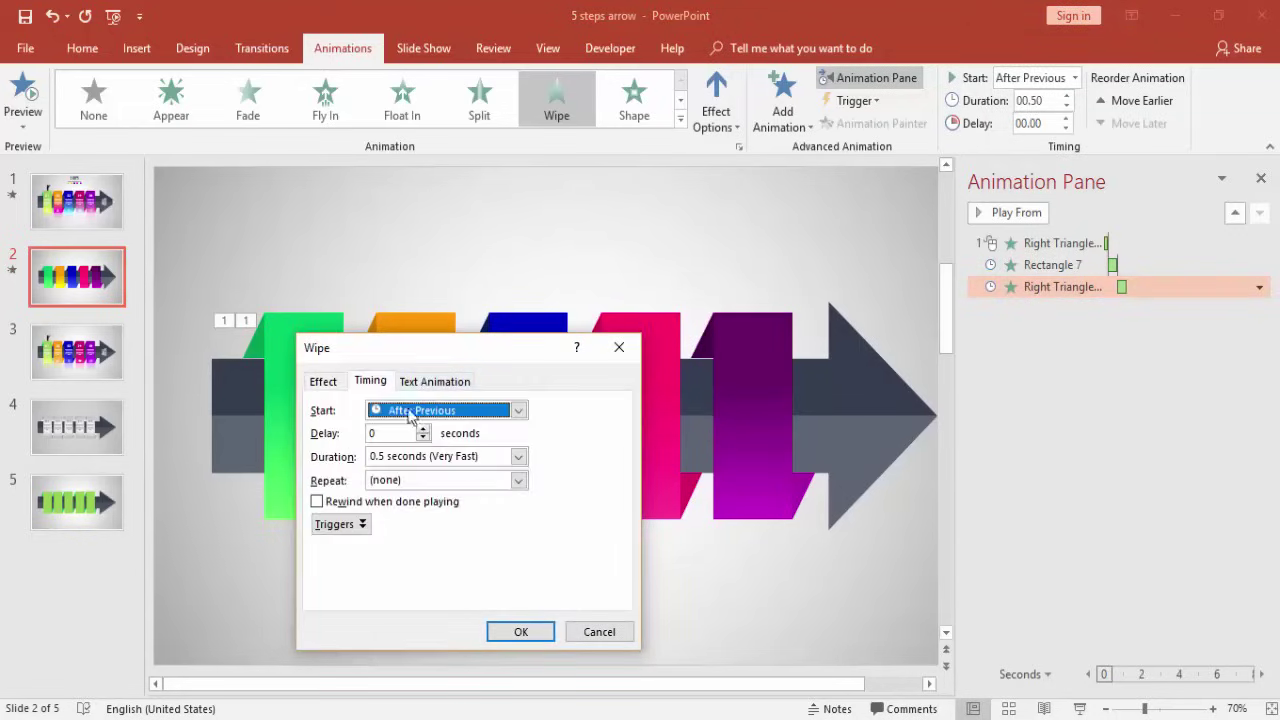
{"action": "left_click", "coordinate": [383, 457]}
{"action": "left_click", "coordinate": [383, 457]}
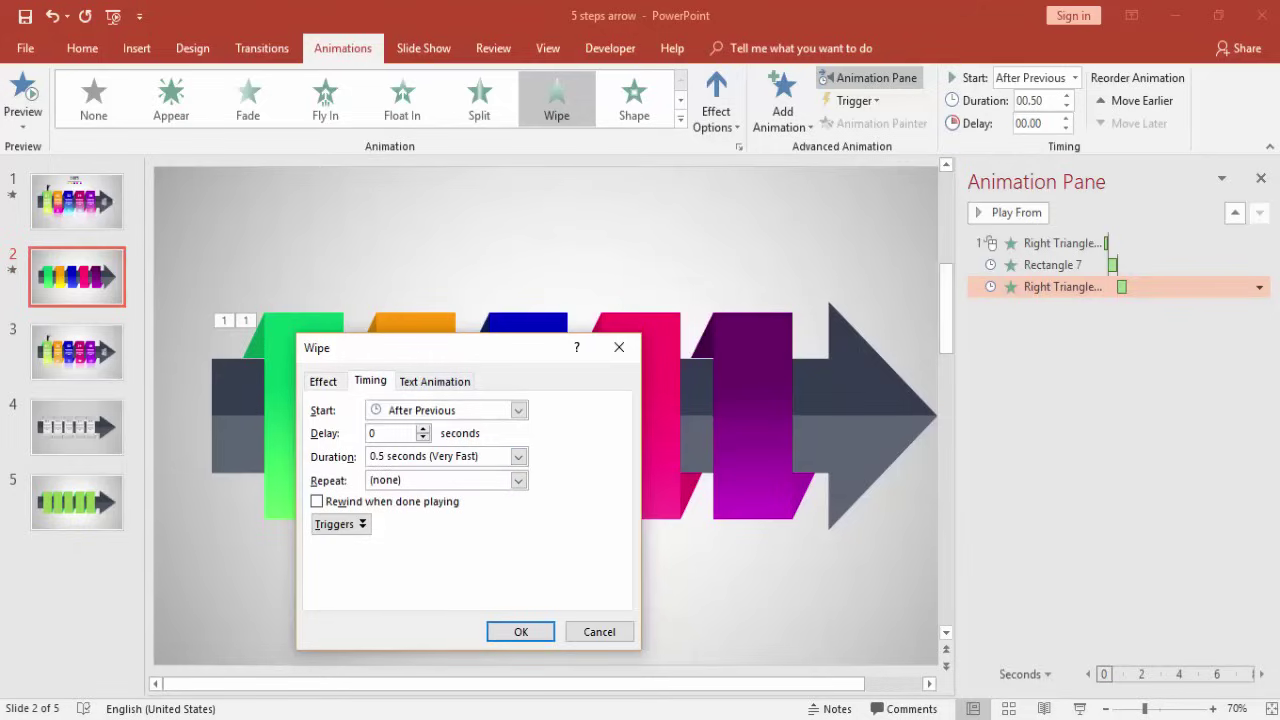
{"action": "key", "text": "Delete"}
{"action": "type", "text": "2"}
{"action": "key", "text": "Return"}
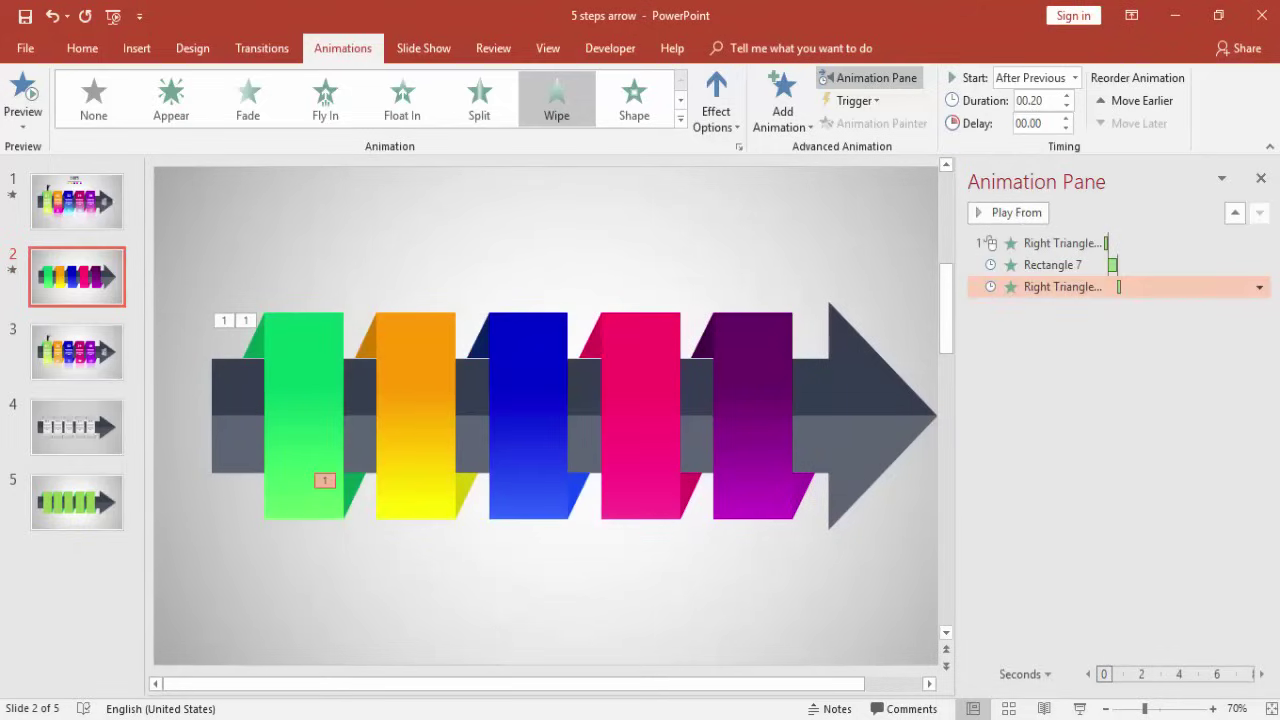
{"action": "left_click", "coordinate": [1080, 708]}
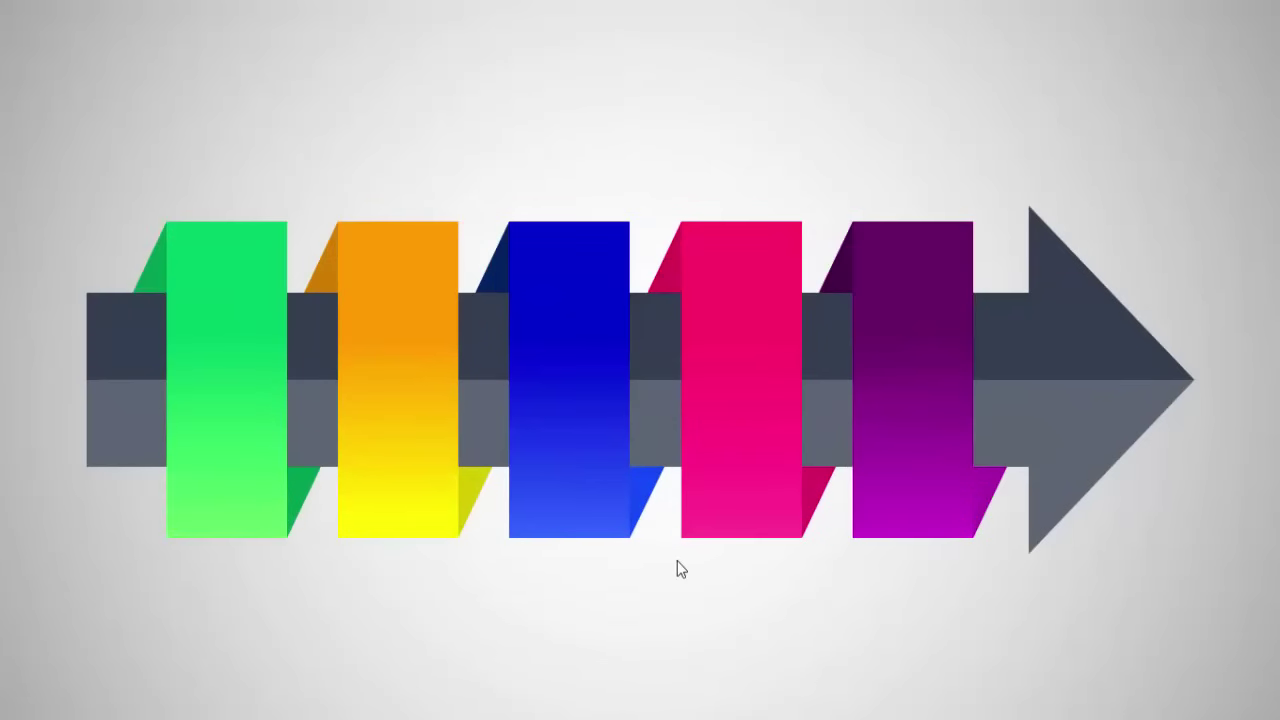
- Copy the green fold, block and lower fold animations onto the matching orange/yellow shapes with Animation Painter
{"action": "key", "text": "Escape"}
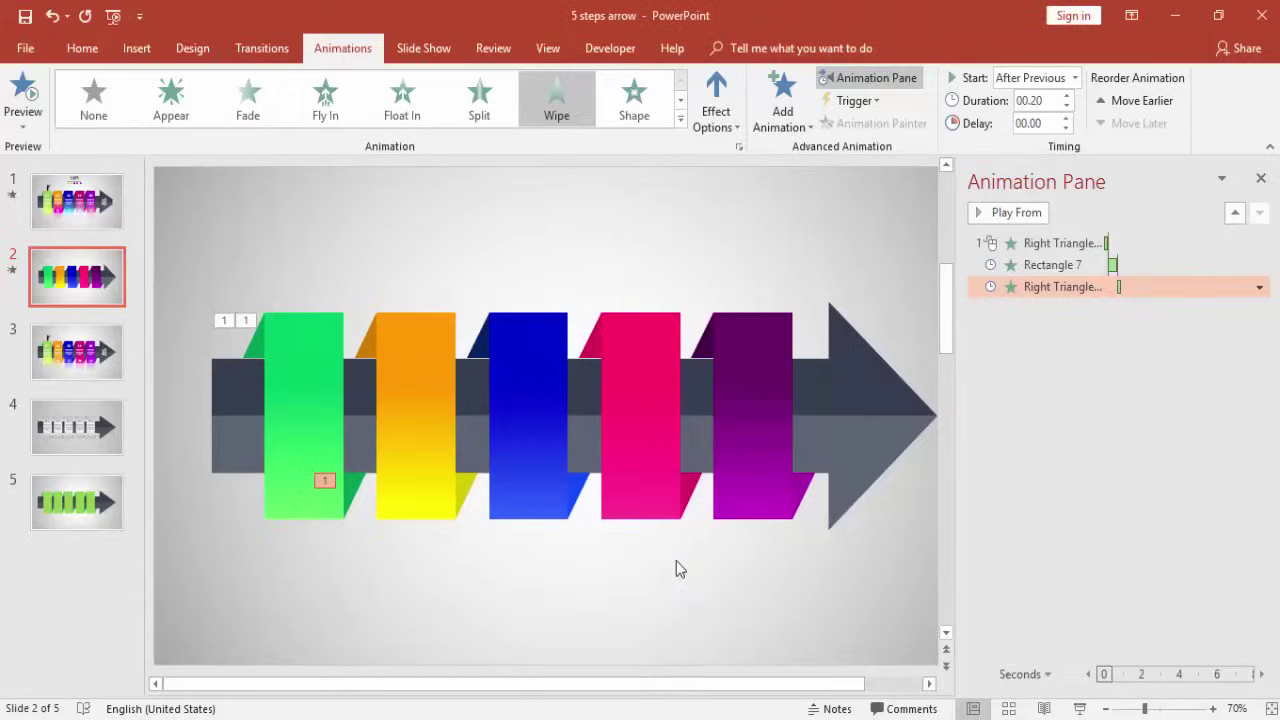
{"action": "left_click", "coordinate": [253, 342]}
{"action": "left_click", "coordinate": [850, 123]}
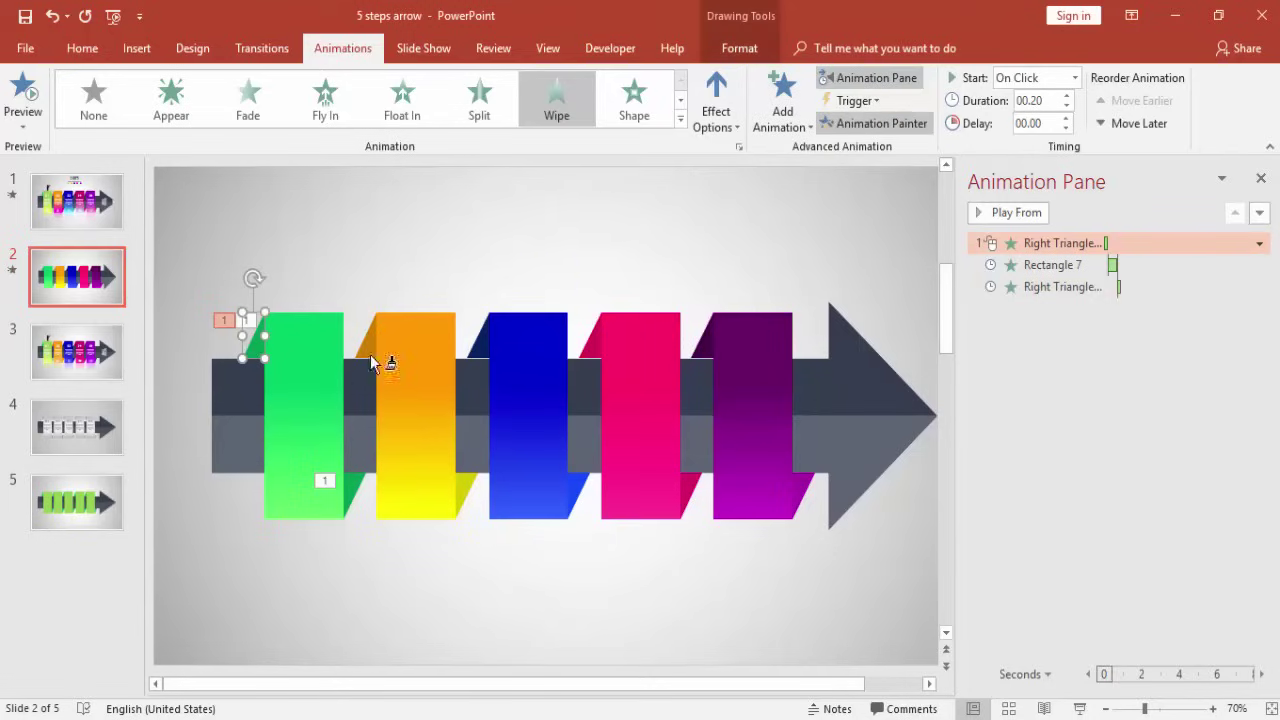
{"action": "left_click", "coordinate": [360, 352]}
{"action": "left_click", "coordinate": [300, 351]}
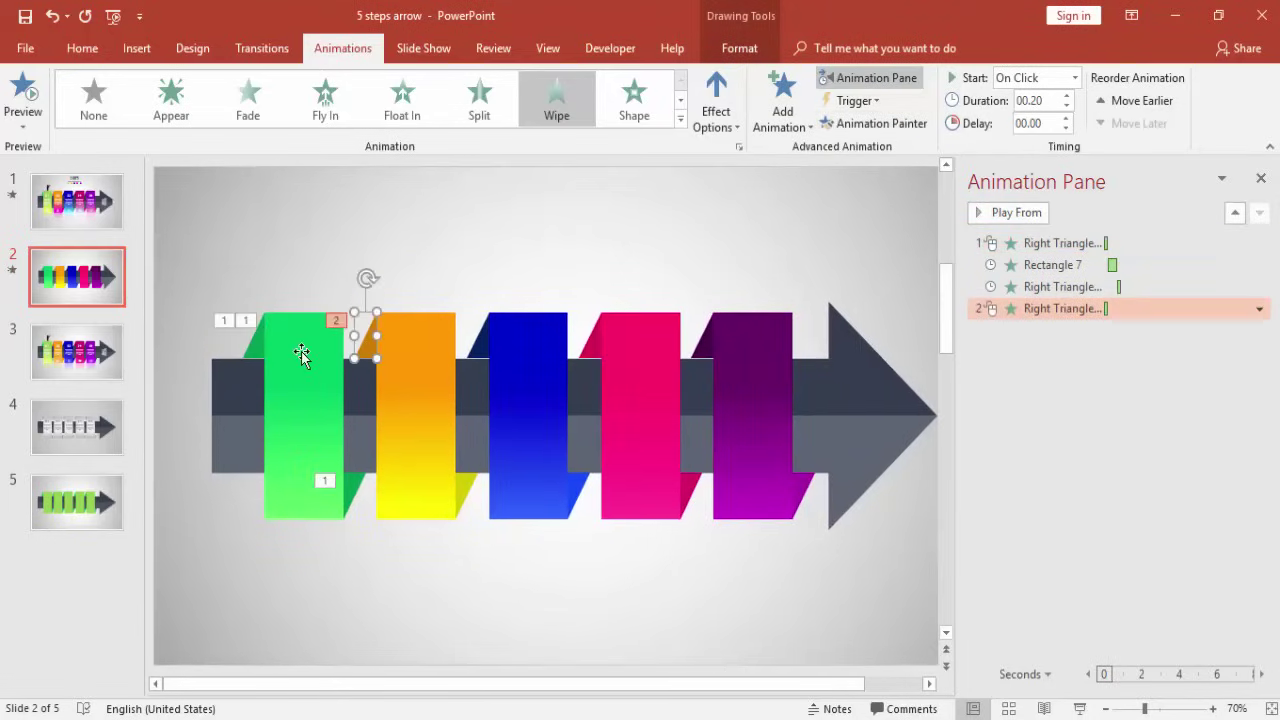
{"action": "left_click", "coordinate": [852, 123]}
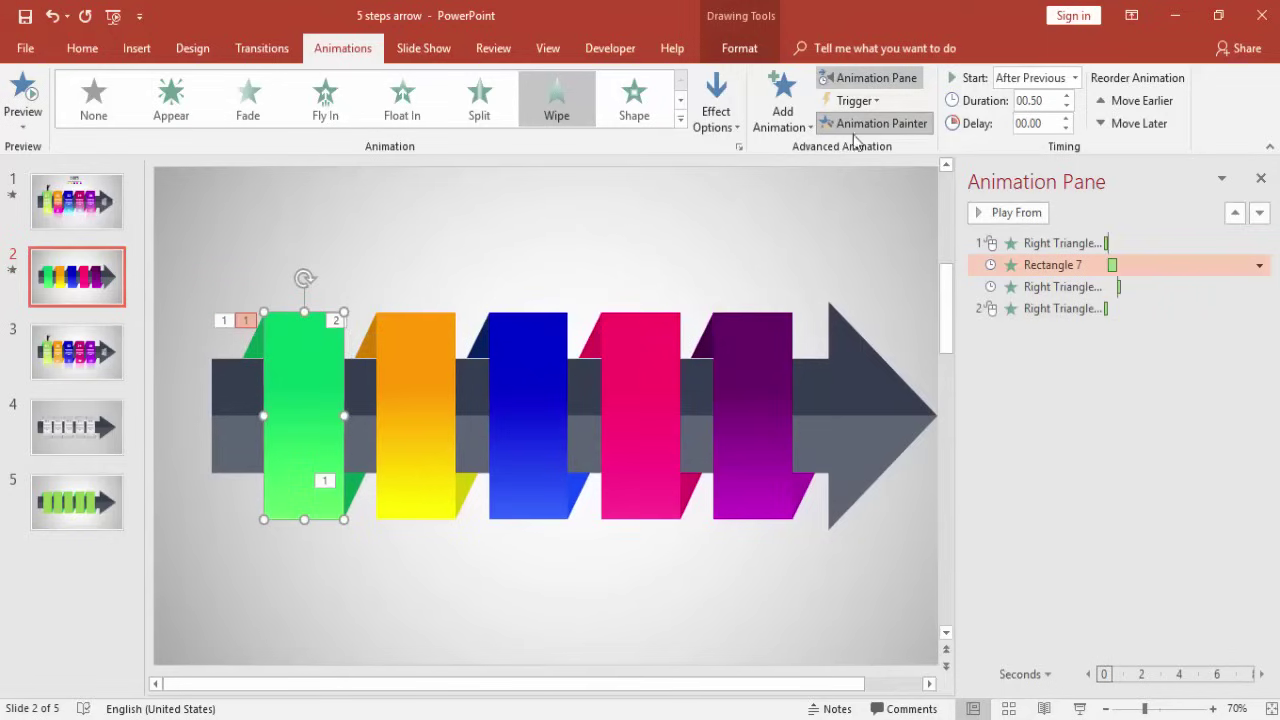
{"action": "left_click", "coordinate": [416, 390]}
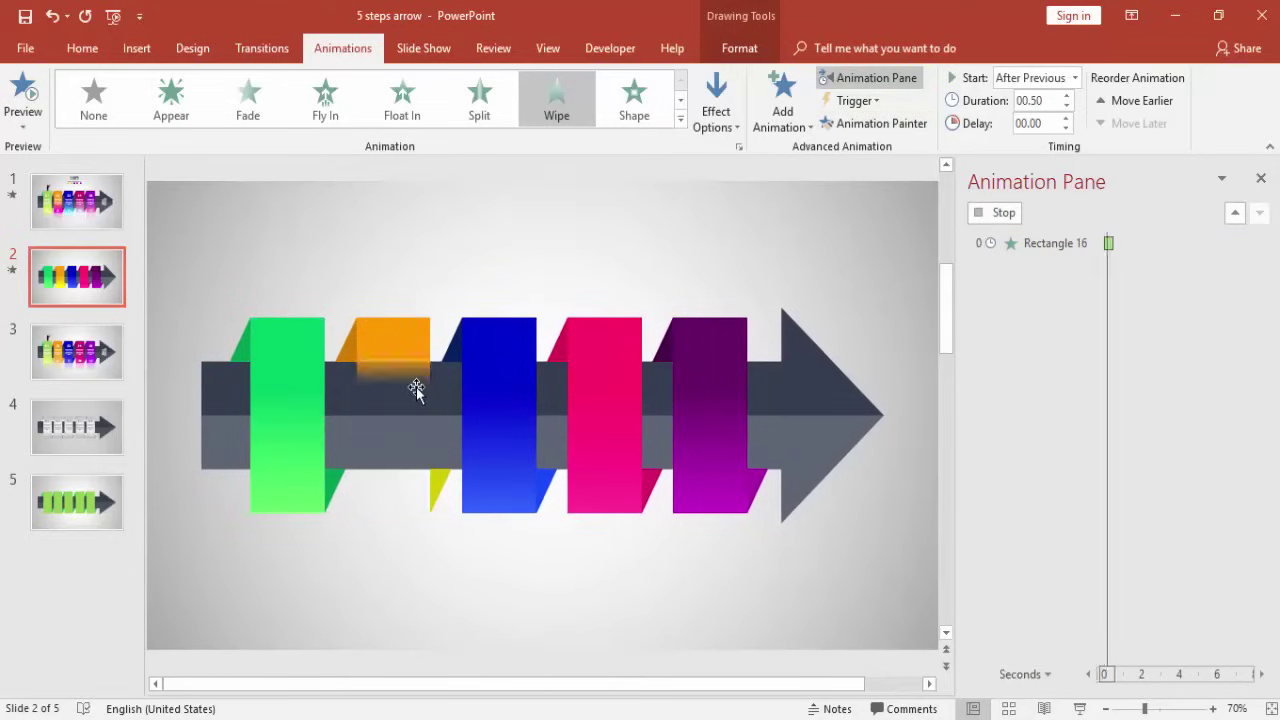
{"action": "left_click", "coordinate": [352, 486]}
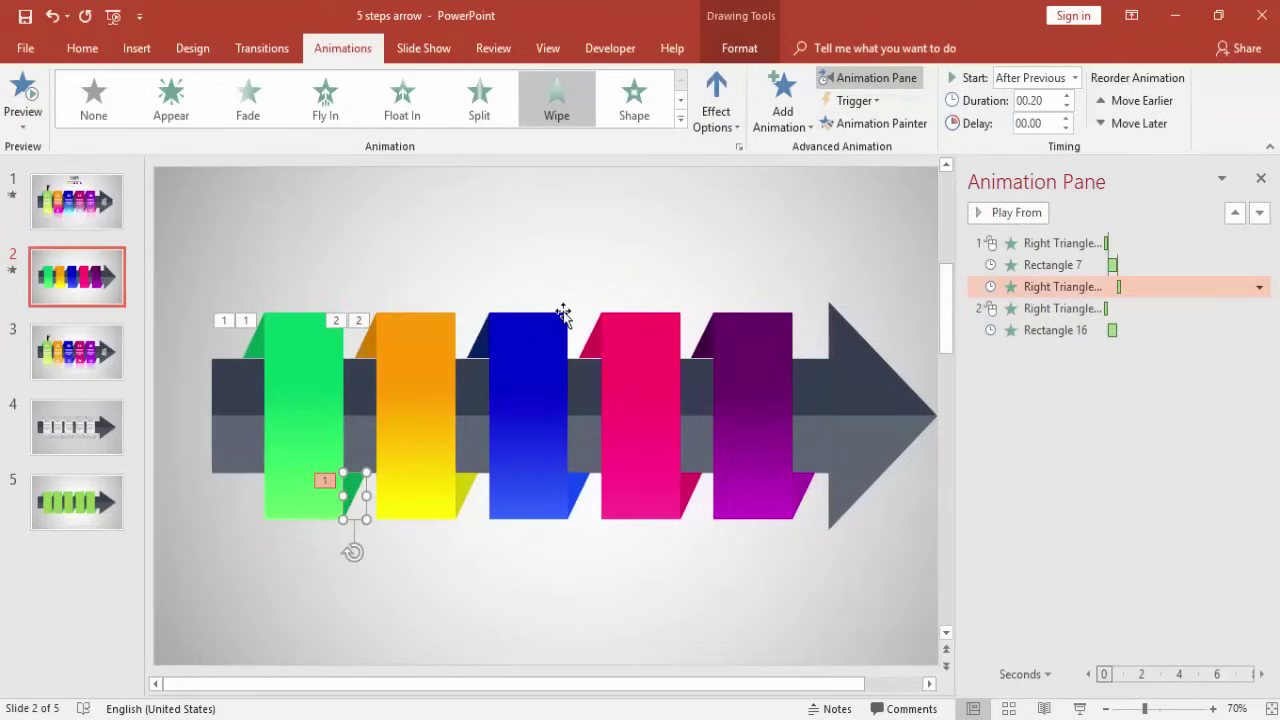
{"action": "left_click", "coordinate": [857, 123]}
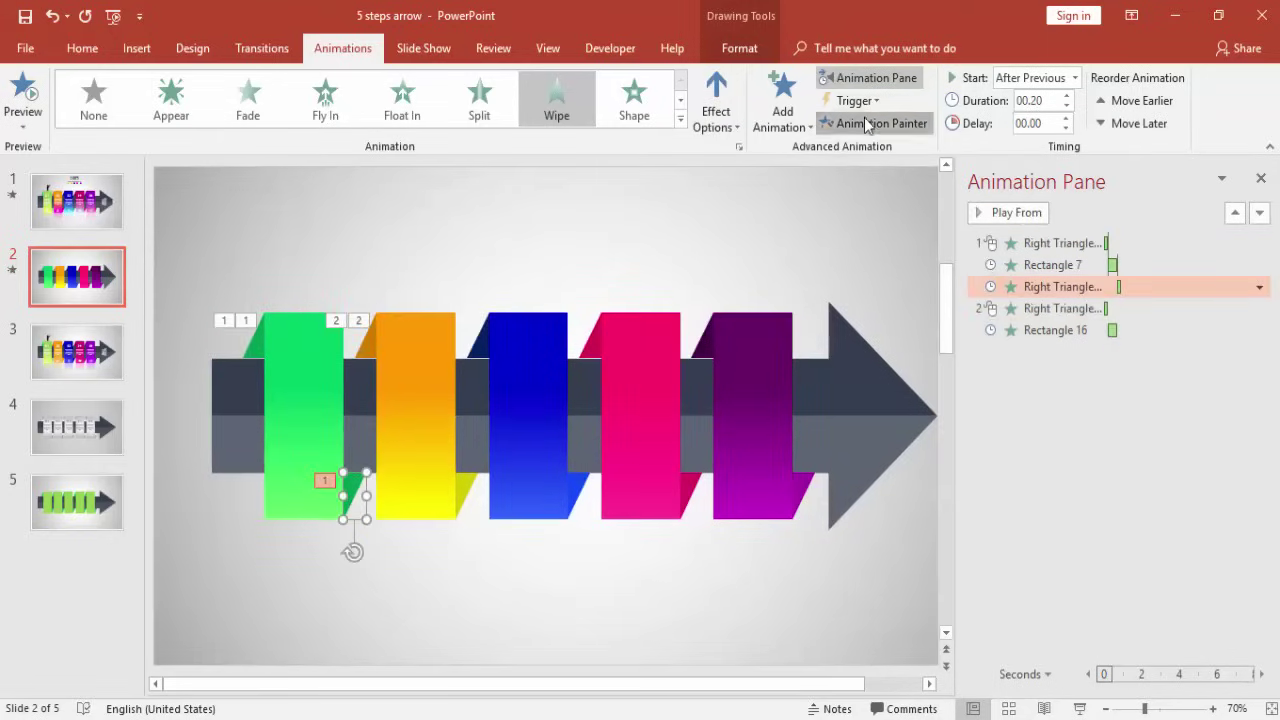
{"action": "left_click", "coordinate": [465, 482]}
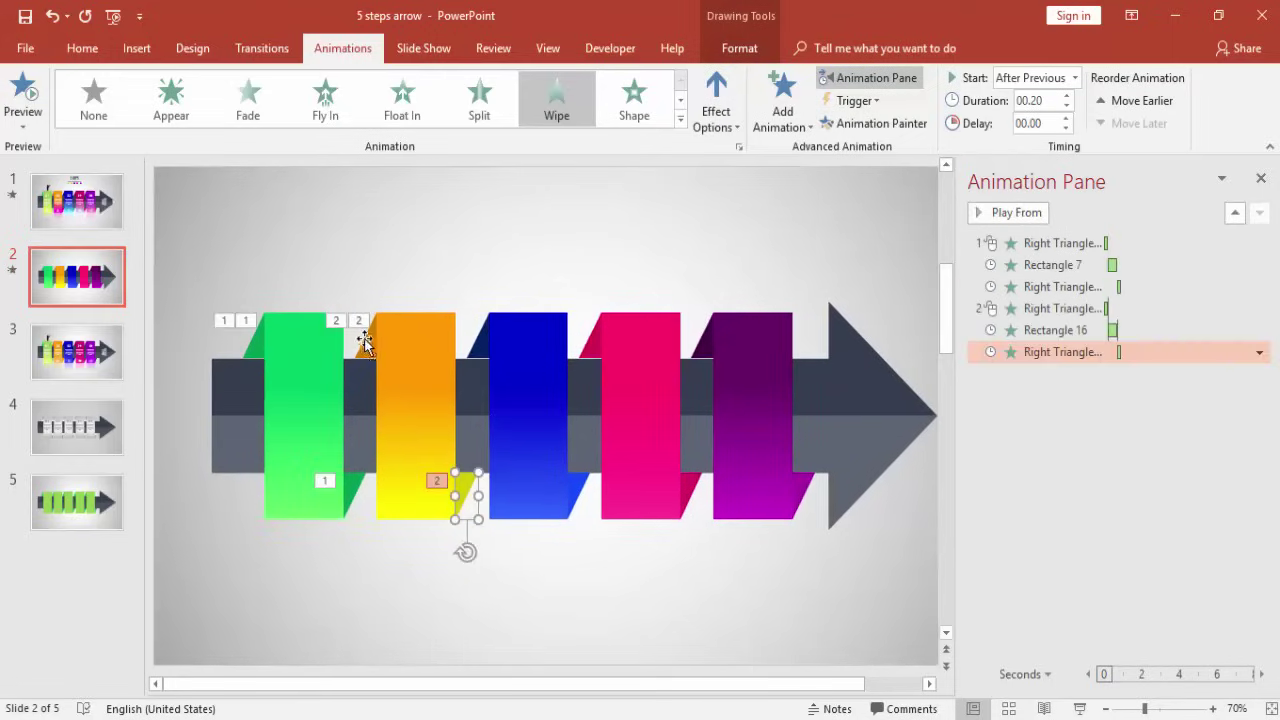
- Copy the orange-step animations onto the blue top fold, blue block and blue lower fold
{"action": "left_click", "coordinate": [364, 342]}
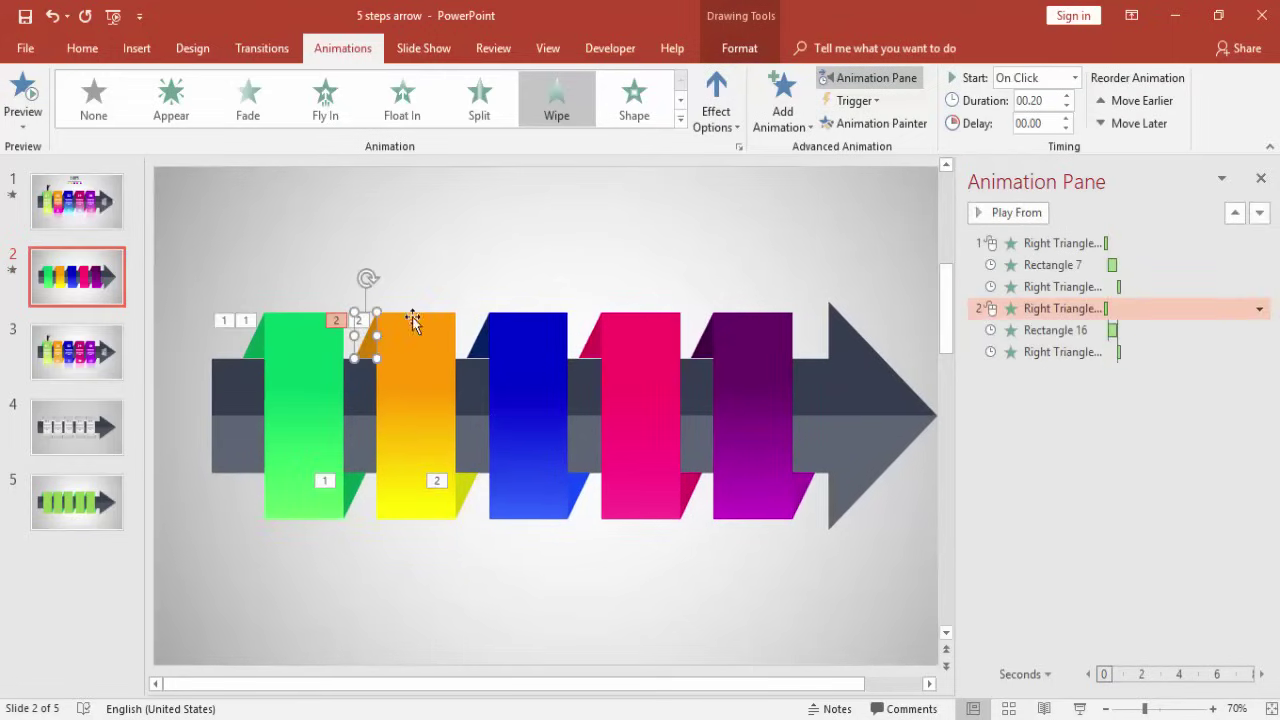
{"action": "left_click", "coordinate": [880, 124]}
{"action": "left_click", "coordinate": [488, 345]}
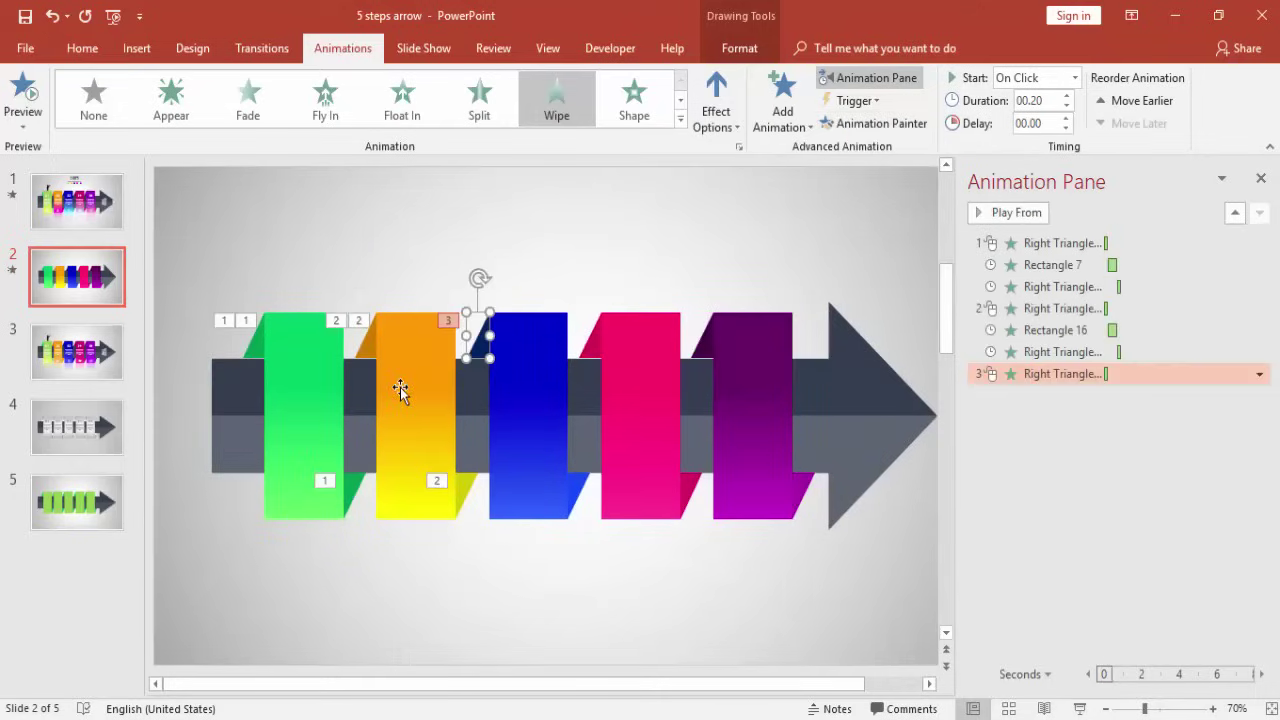
{"action": "left_click", "coordinate": [400, 390]}
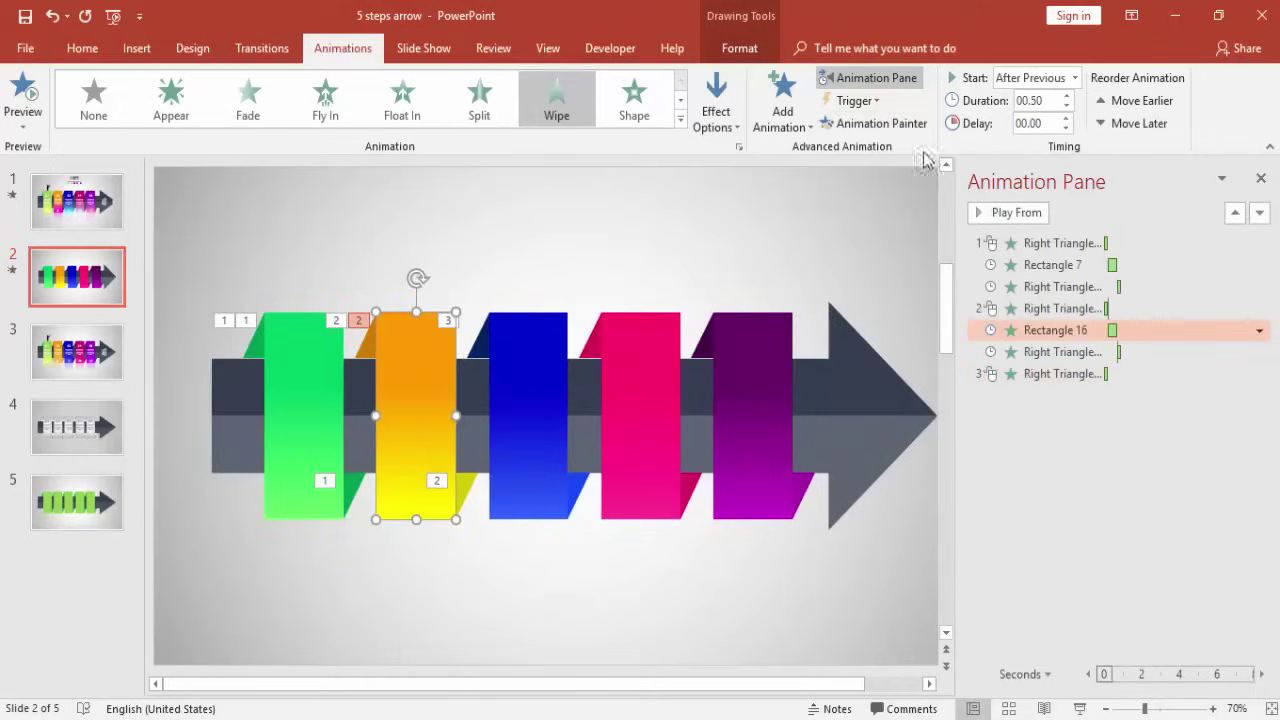
{"action": "left_click", "coordinate": [876, 124]}
{"action": "left_click", "coordinate": [546, 380]}
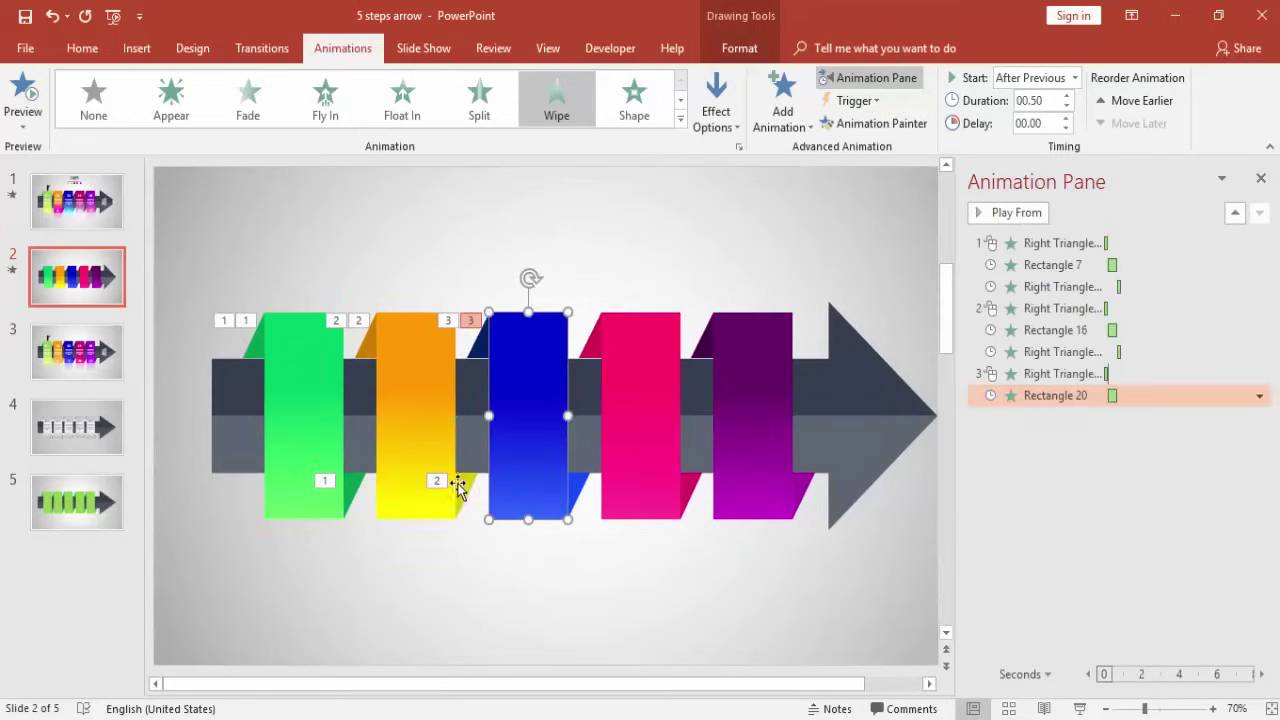
{"action": "left_click", "coordinate": [462, 479]}
{"action": "left_click", "coordinate": [880, 123]}
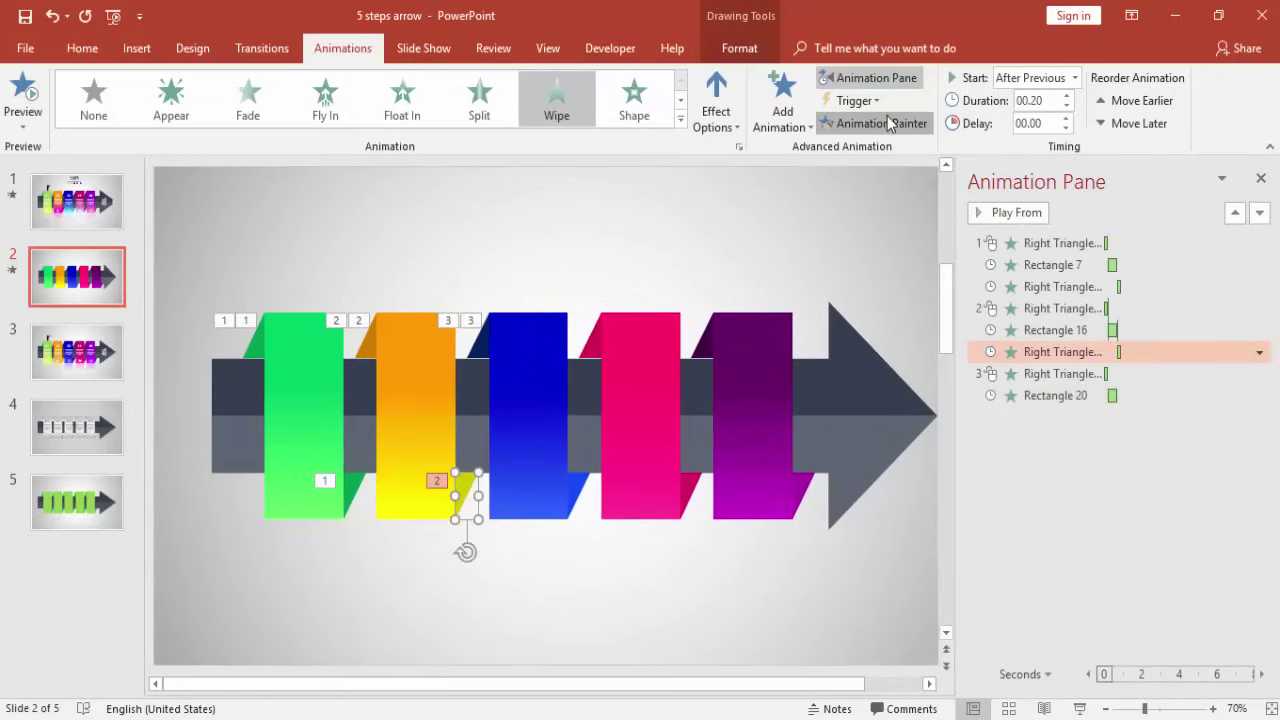
{"action": "left_click", "coordinate": [576, 482]}
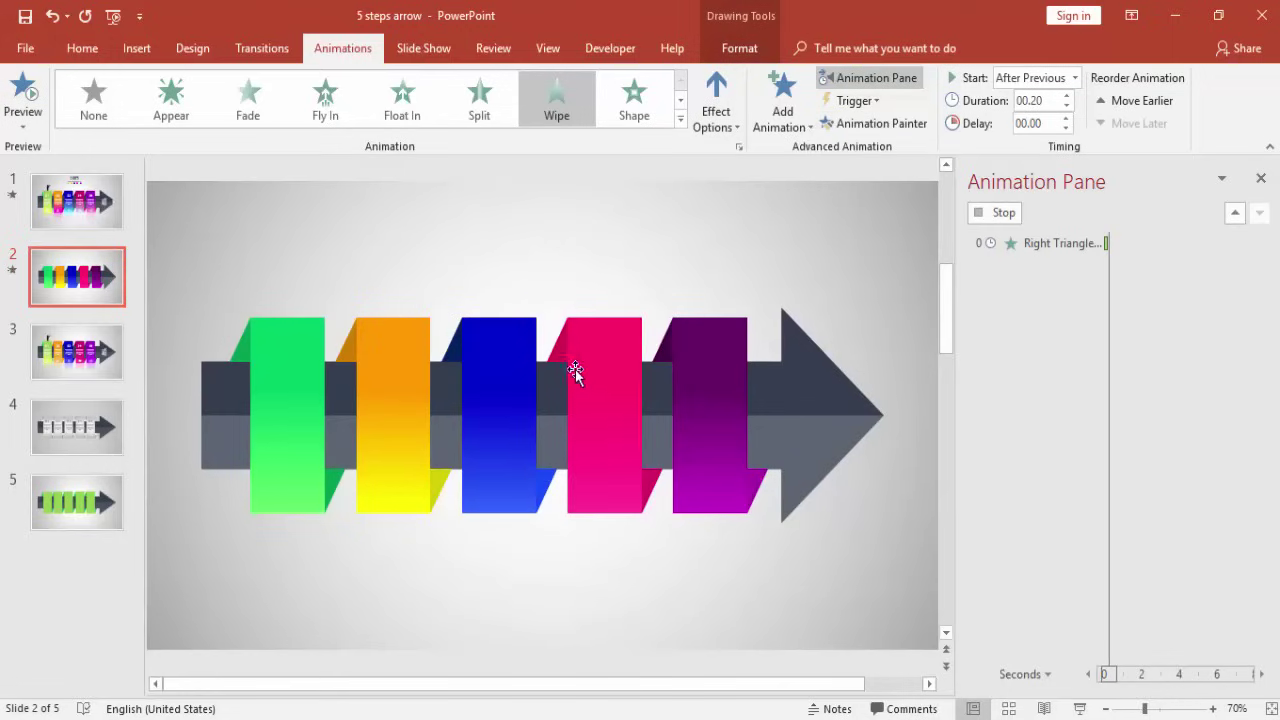
- Copy the blue-step wipes onto the pink top fold, pink block and pink lower fold
{"action": "left_click", "coordinate": [596, 347]}
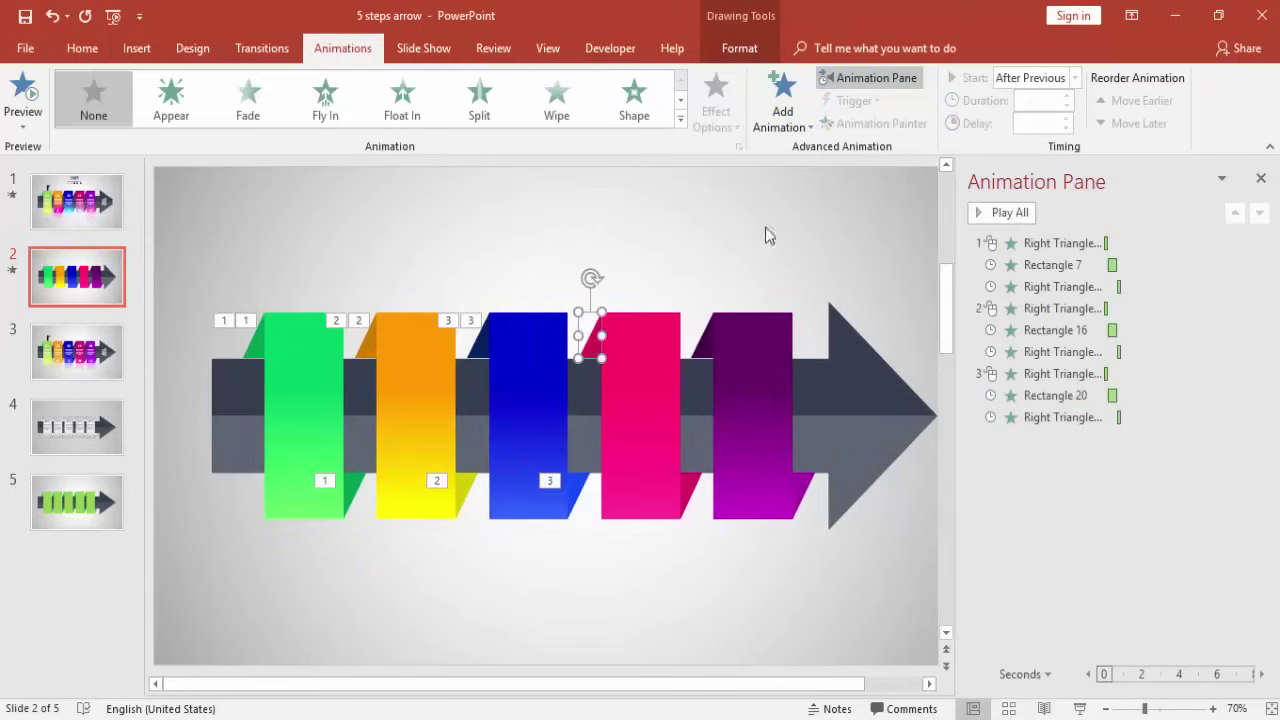
{"action": "left_click", "coordinate": [475, 347]}
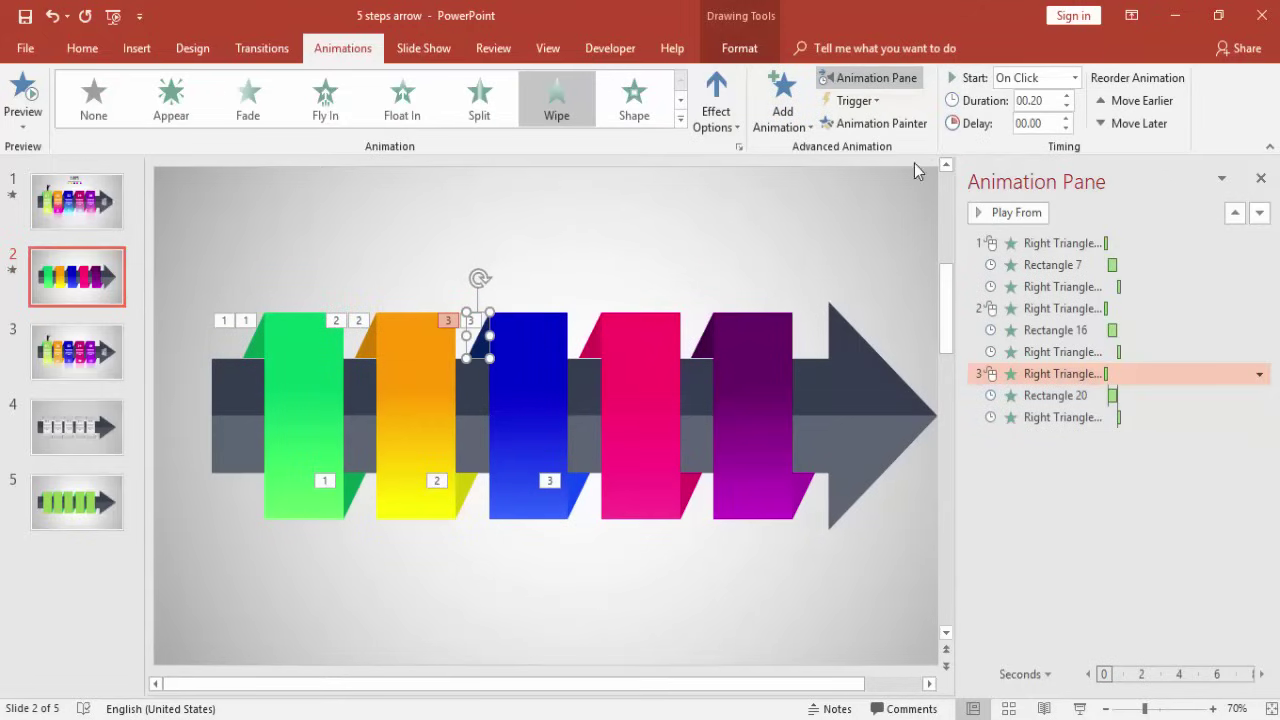
{"action": "left_click", "coordinate": [605, 345]}
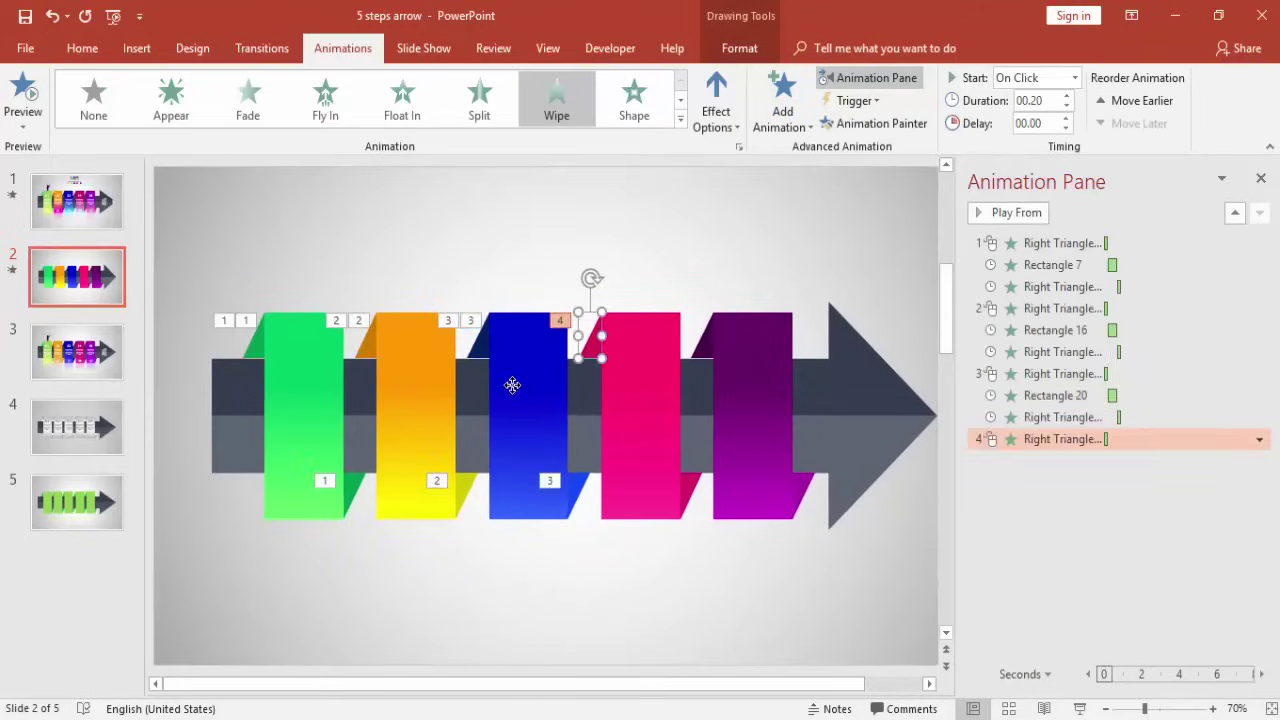
{"action": "left_click", "coordinate": [515, 378]}
{"action": "left_click", "coordinate": [878, 123]}
{"action": "left_click", "coordinate": [625, 404]}
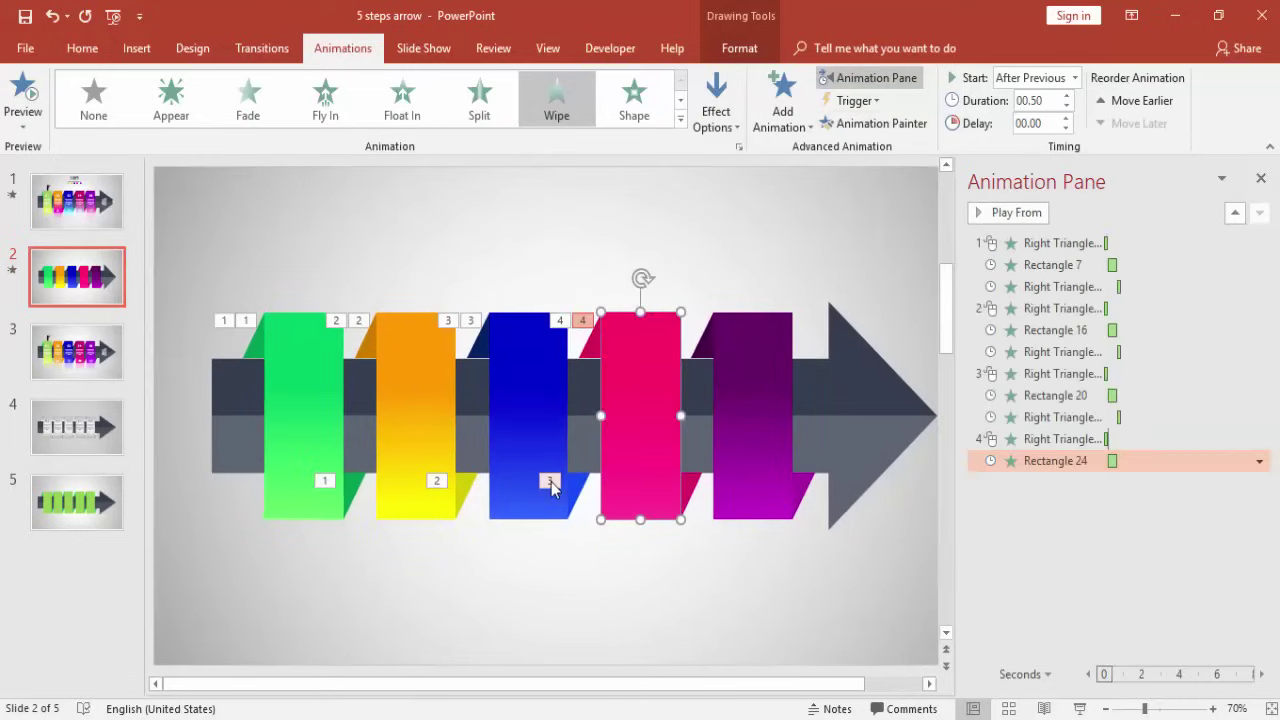
{"action": "left_click", "coordinate": [574, 488]}
{"action": "left_click", "coordinate": [878, 123]}
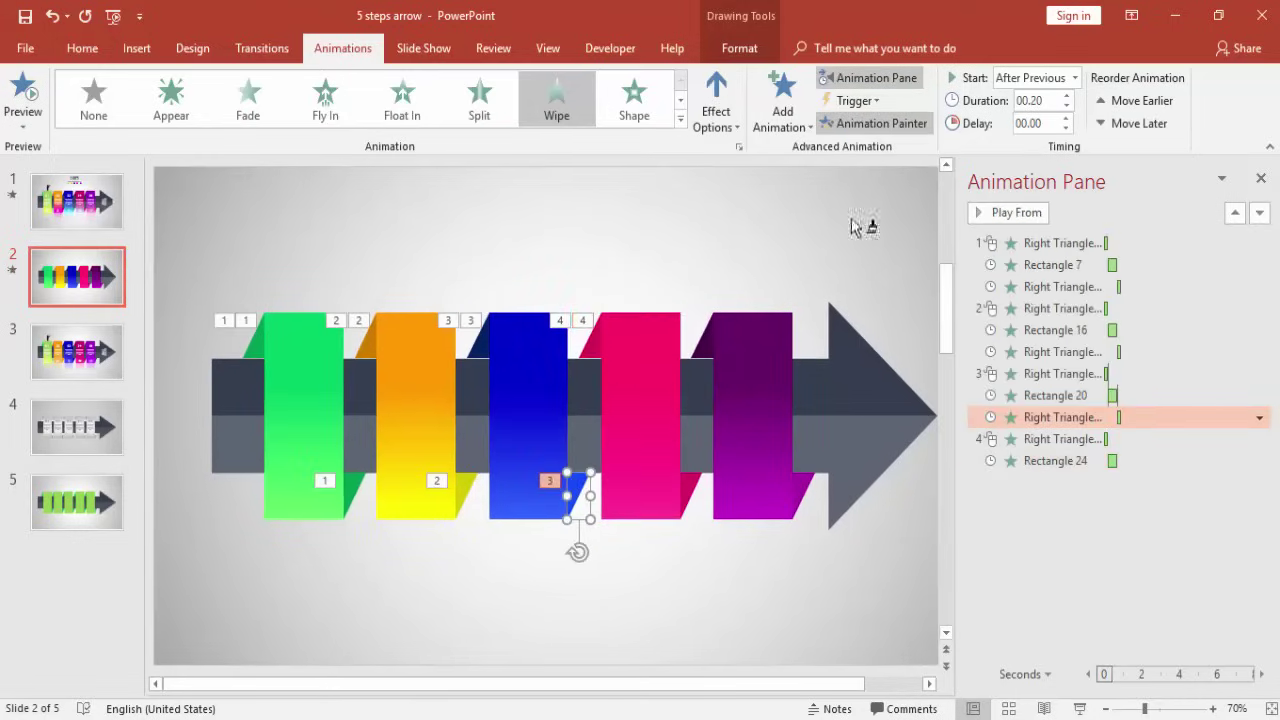
{"action": "left_click", "coordinate": [688, 490]}
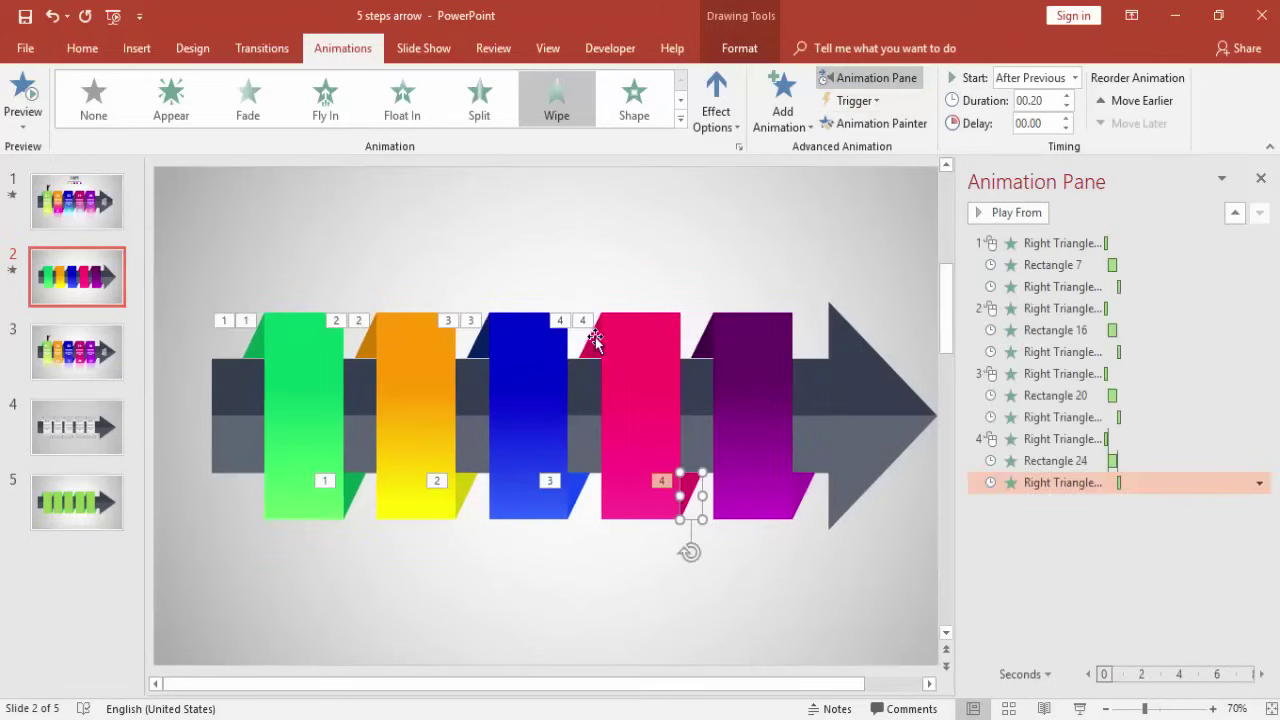
- Copy the pink-step wipes onto the purple top fold, purple block and purple lower fold
{"action": "left_click", "coordinate": [595, 342]}
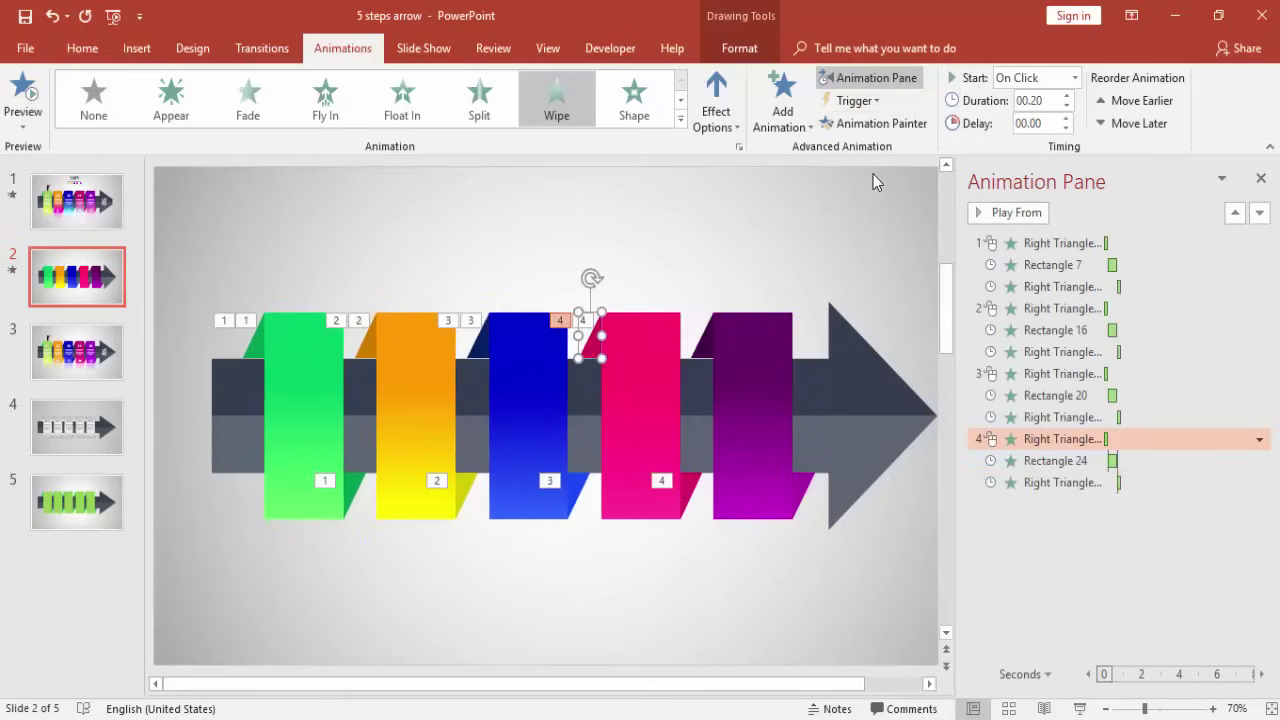
{"action": "left_click", "coordinate": [877, 120]}
{"action": "left_click", "coordinate": [707, 331]}
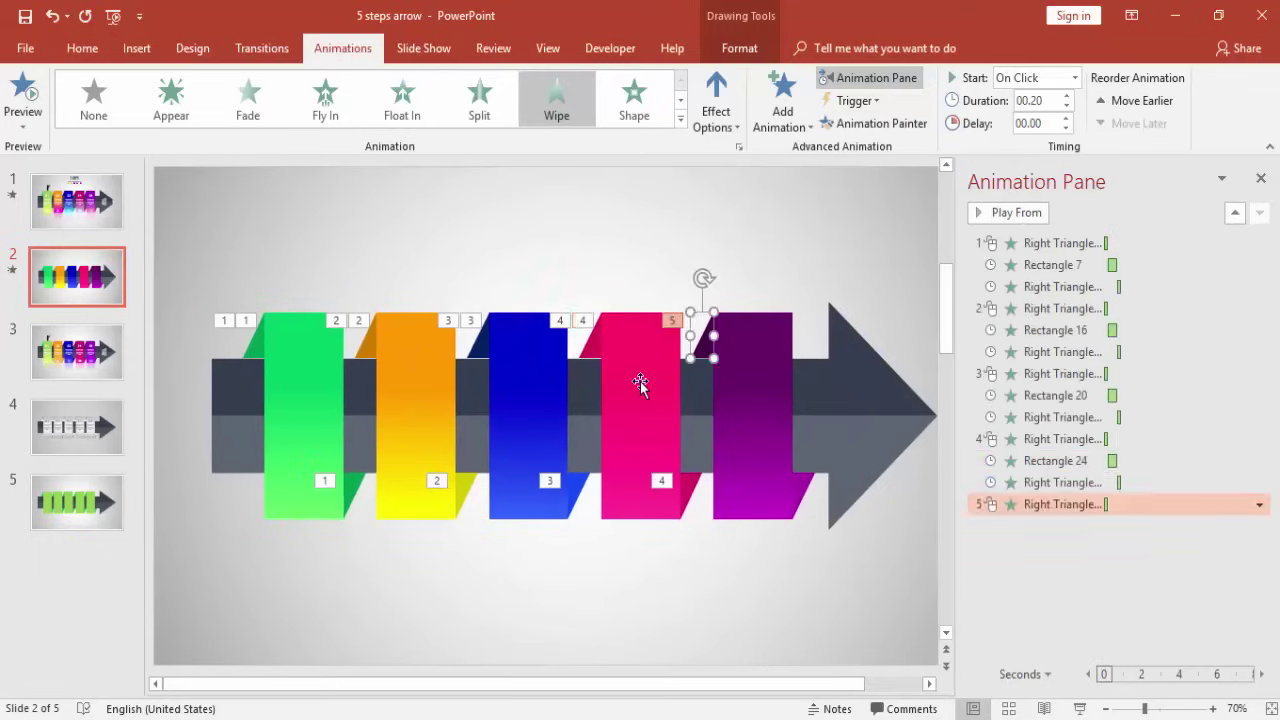
{"action": "left_click", "coordinate": [640, 381]}
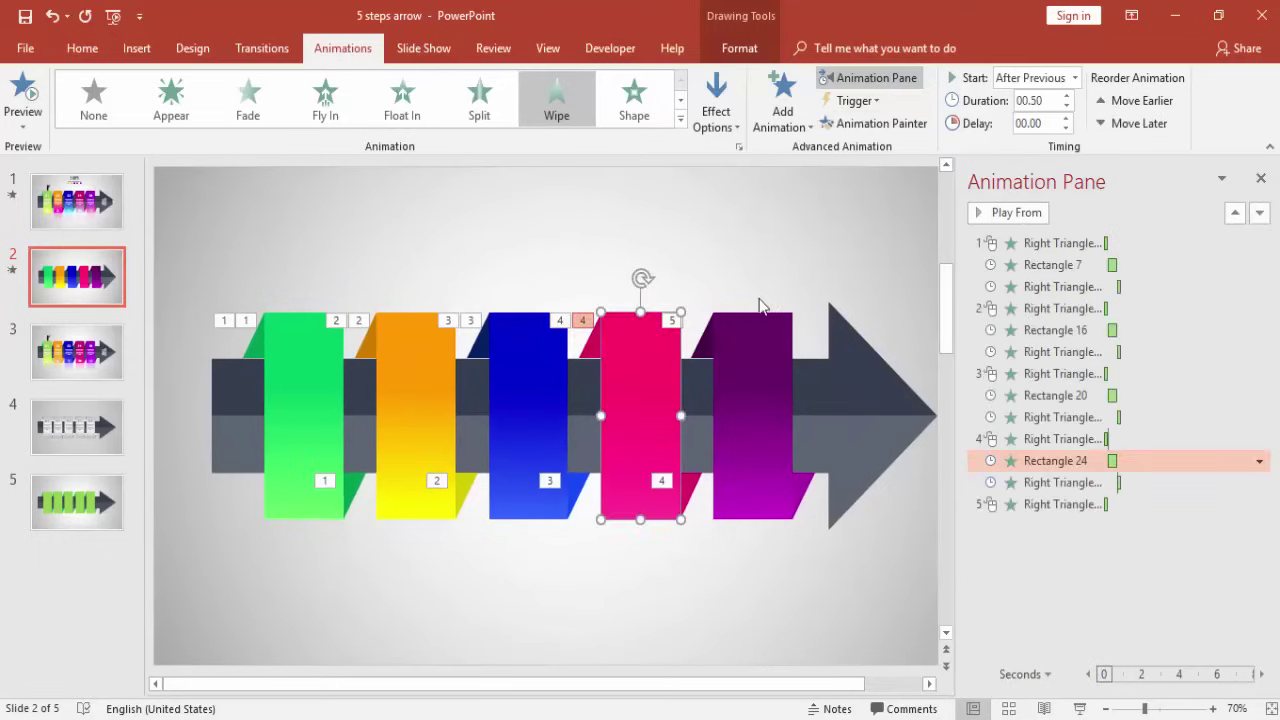
{"action": "left_click", "coordinate": [880, 124]}
{"action": "left_click", "coordinate": [750, 376]}
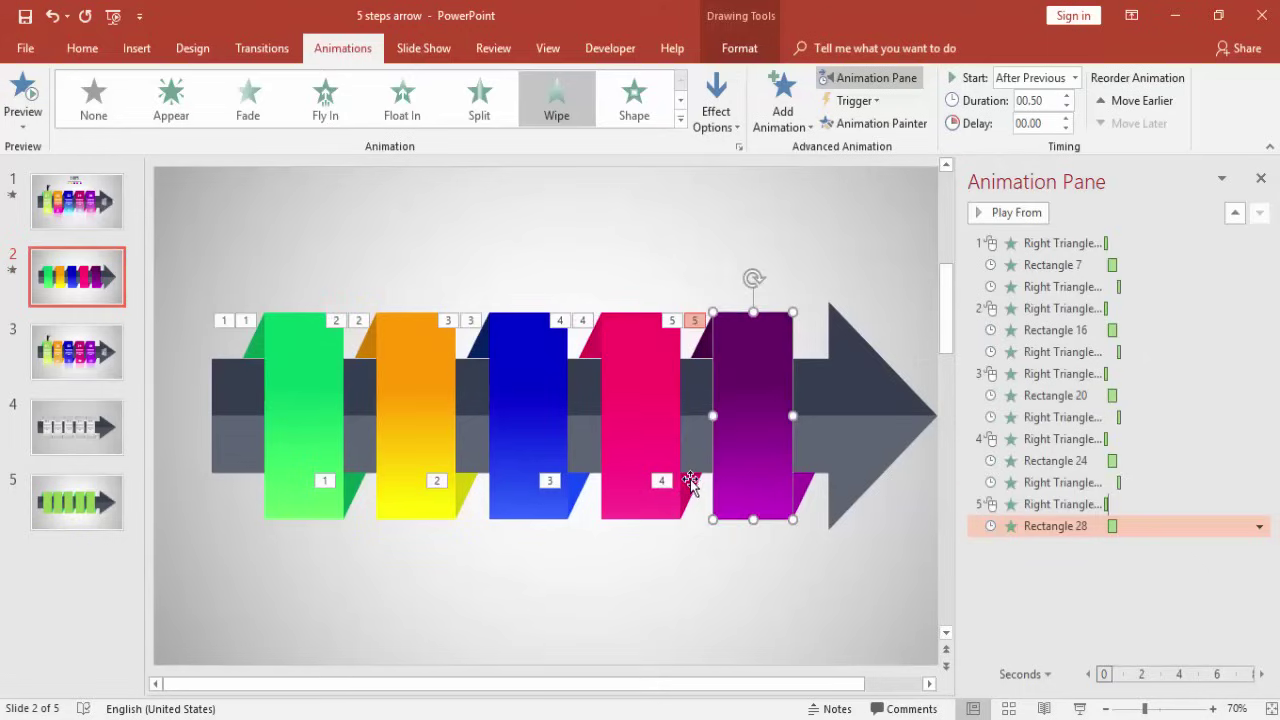
{"action": "left_click", "coordinate": [690, 495]}
{"action": "left_click", "coordinate": [872, 124]}
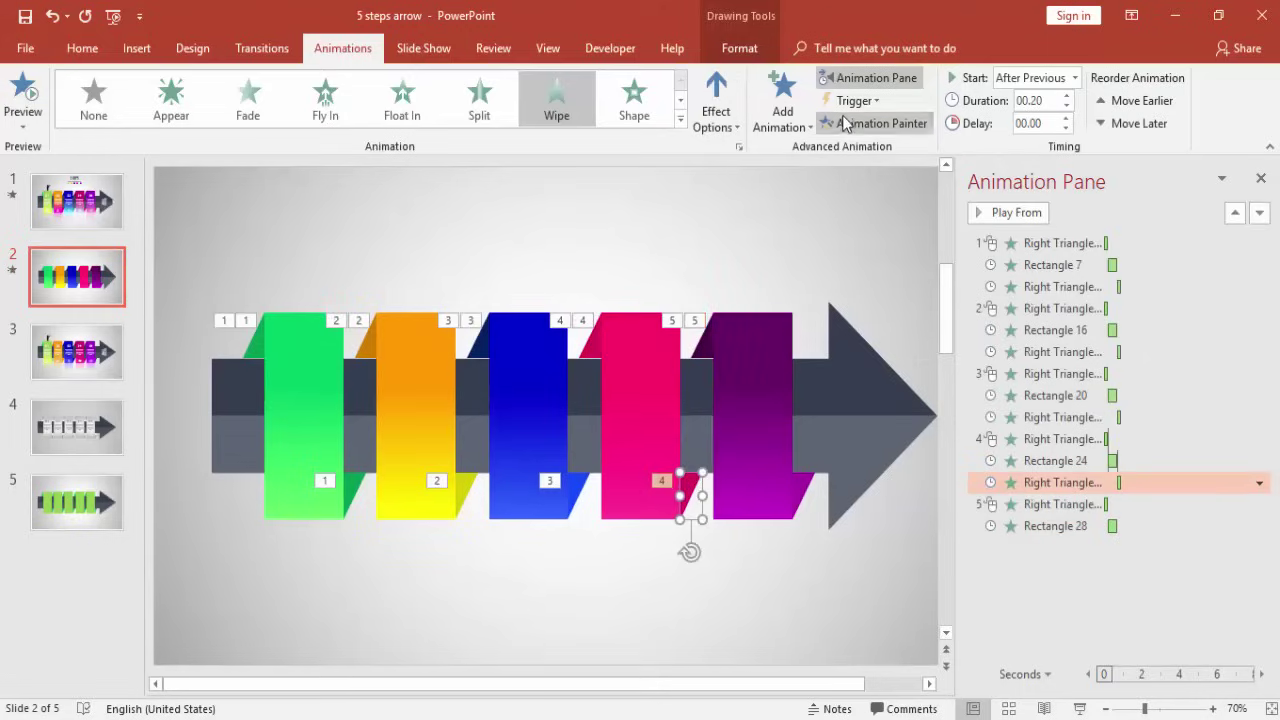
{"action": "left_click", "coordinate": [813, 490]}
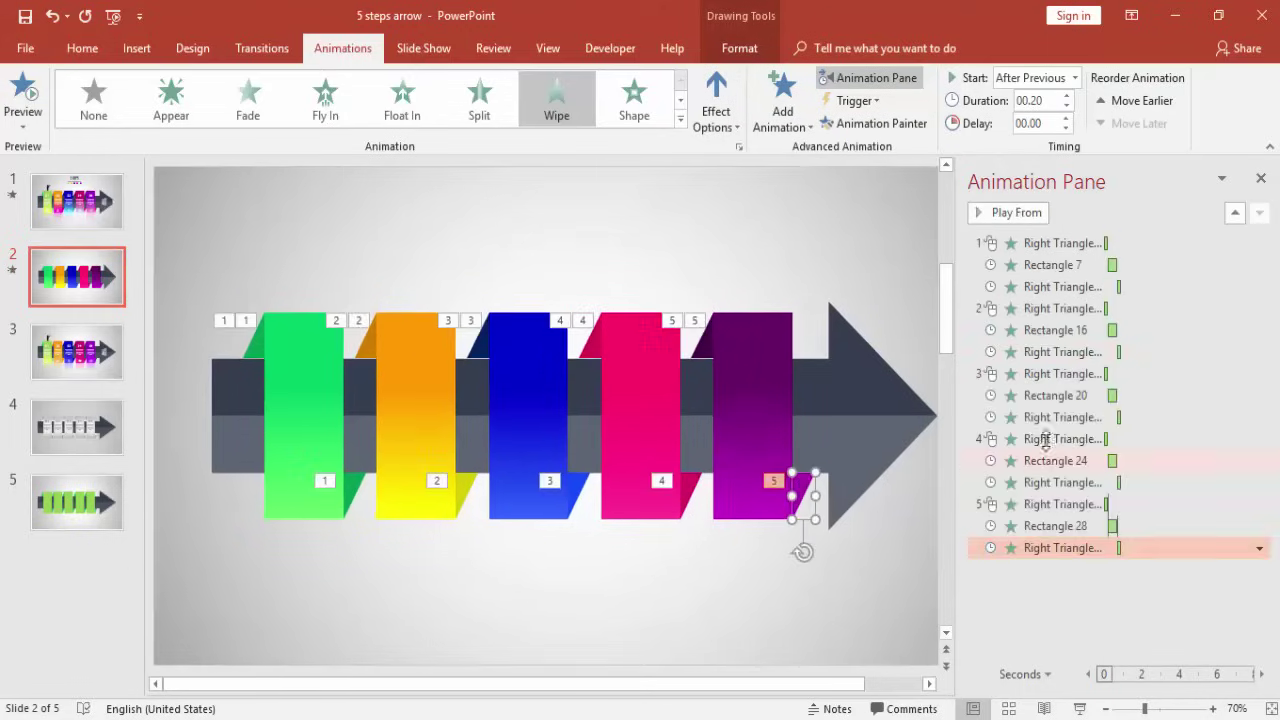
{"action": "left_click", "coordinate": [1027, 305]}
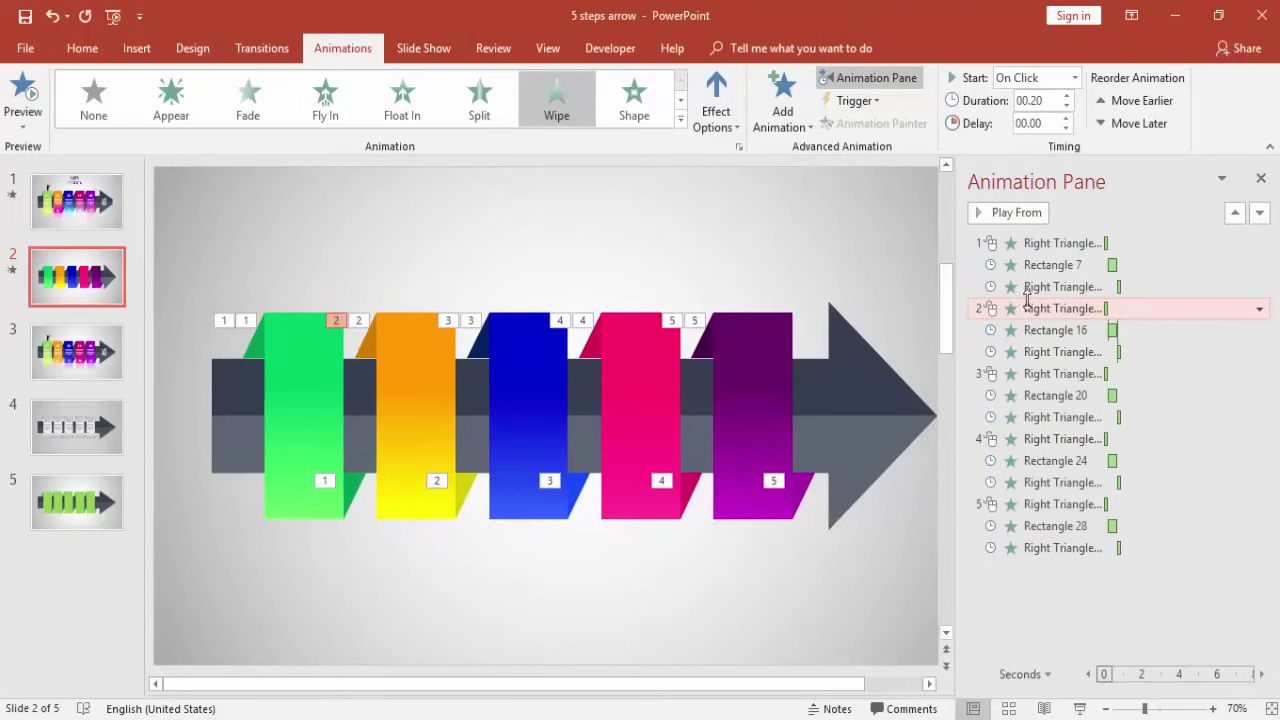
- Set the first animation of steps 2–5 to start After Previous, then run the slide show
{"action": "left_click", "coordinate": [1074, 78]}
{"action": "left_click", "coordinate": [1033, 139]}
{"action": "left_click", "coordinate": [1048, 373]}
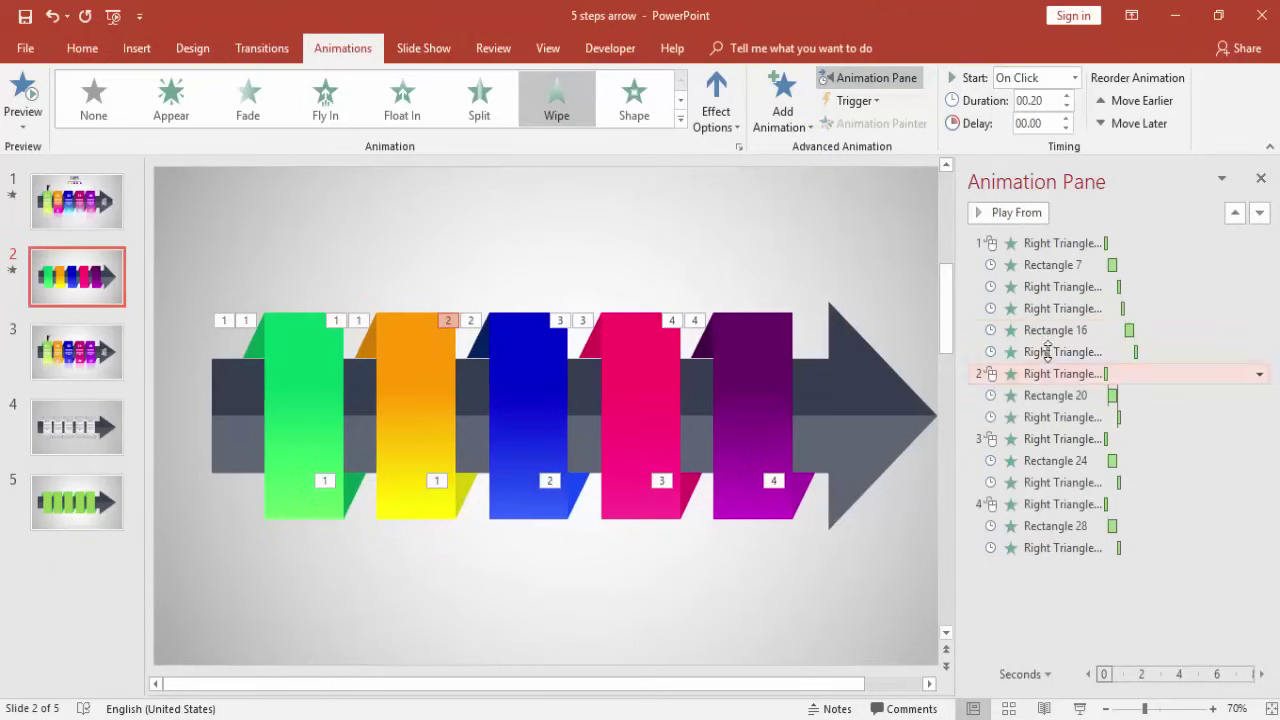
{"action": "left_click", "coordinate": [1074, 78]}
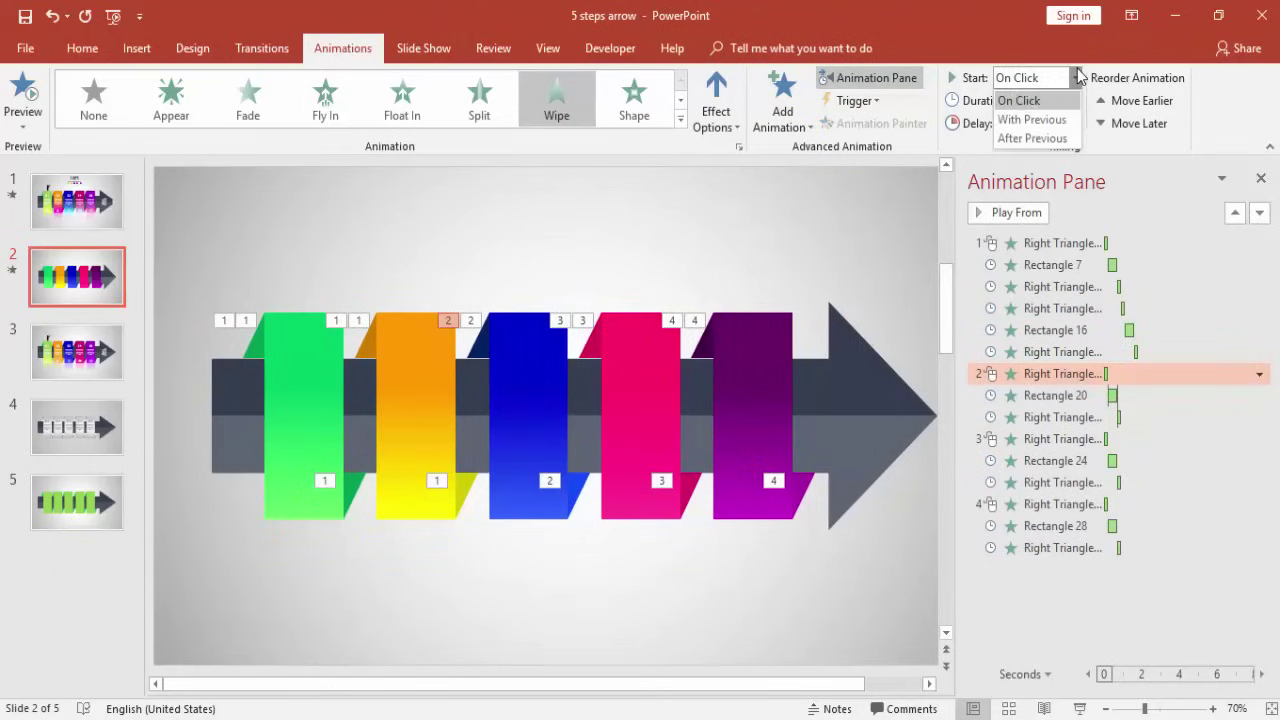
{"action": "left_click", "coordinate": [1033, 135]}
{"action": "left_click", "coordinate": [1058, 439]}
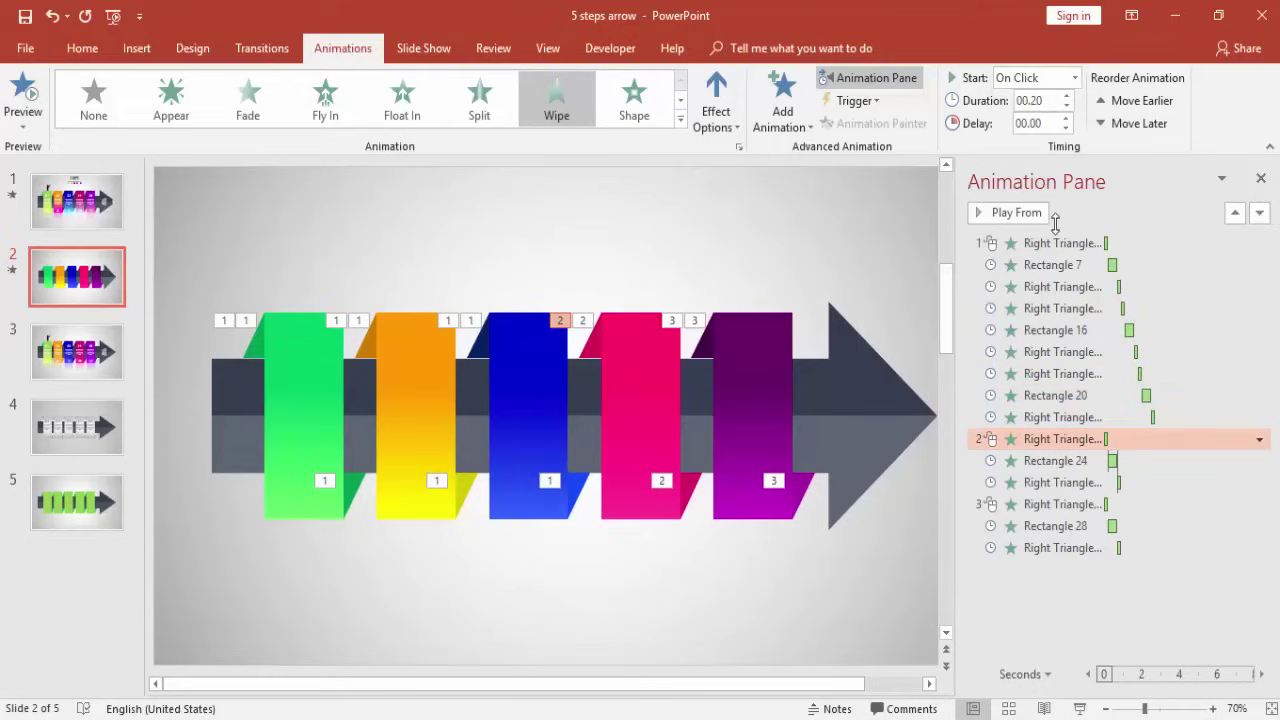
{"action": "left_click", "coordinate": [1074, 78]}
{"action": "left_click", "coordinate": [1040, 138]}
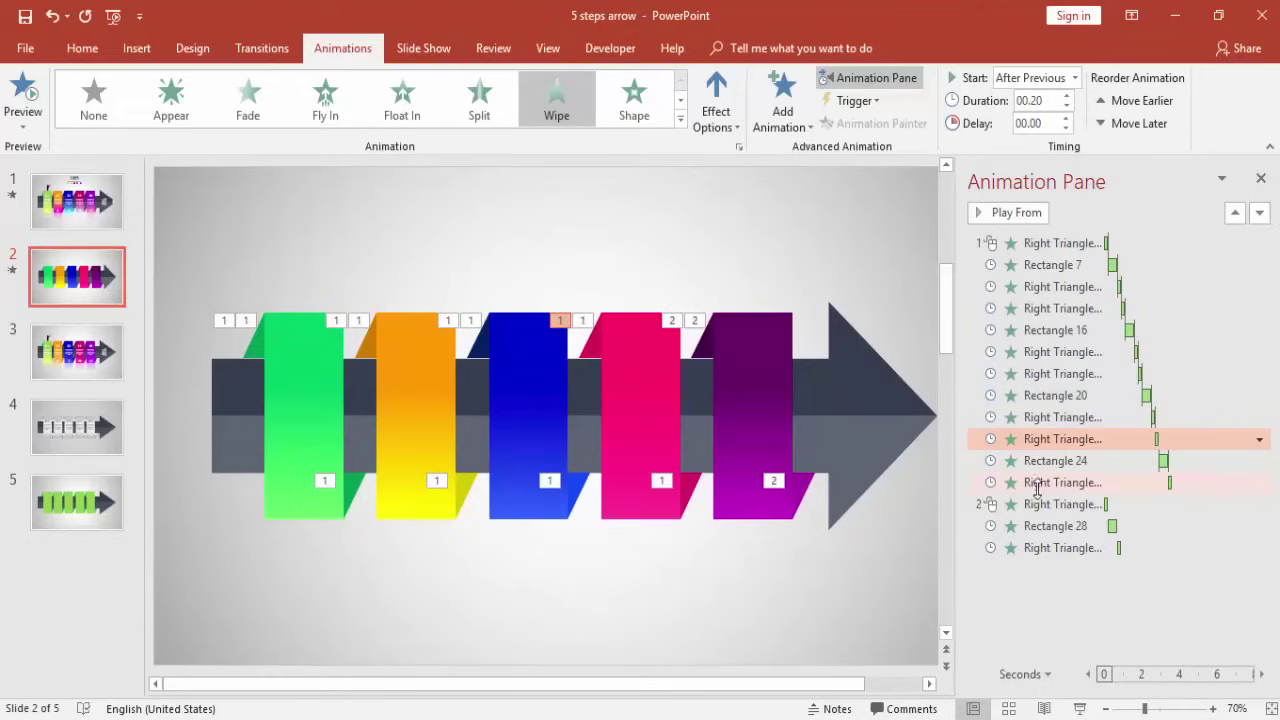
{"action": "left_click", "coordinate": [1038, 500]}
{"action": "left_click", "coordinate": [1074, 78]}
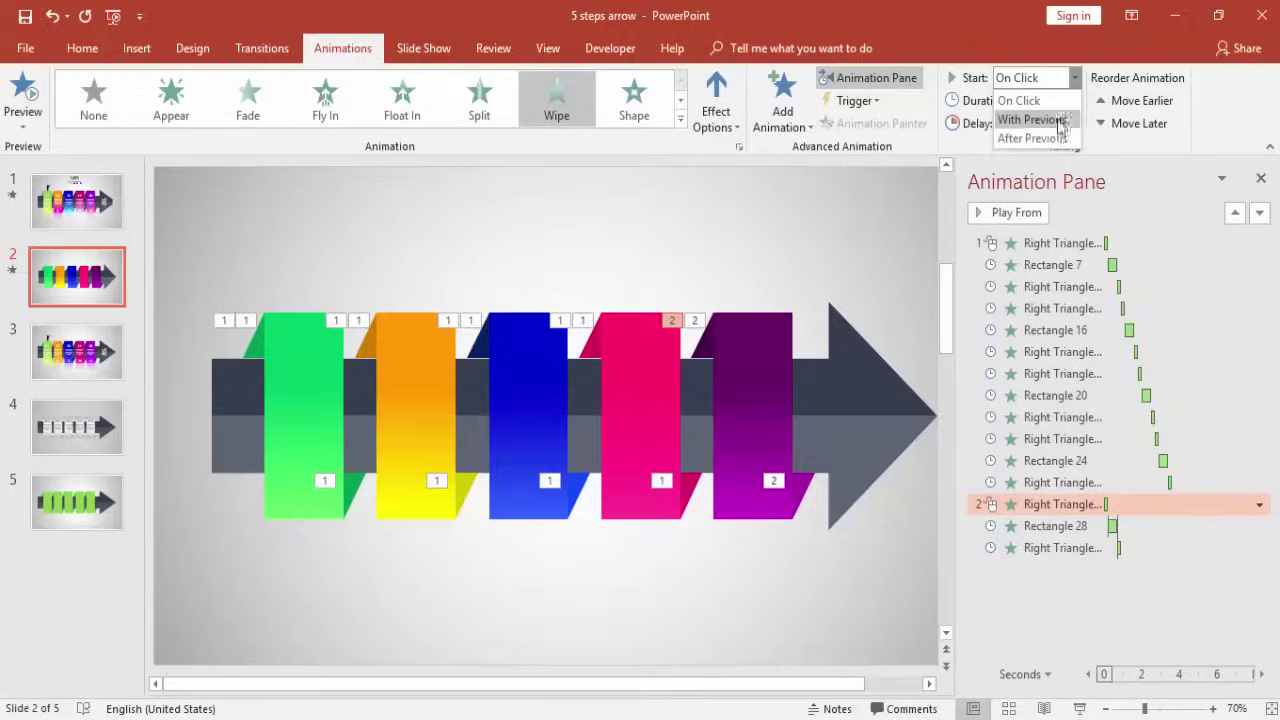
{"action": "left_click", "coordinate": [1052, 140]}
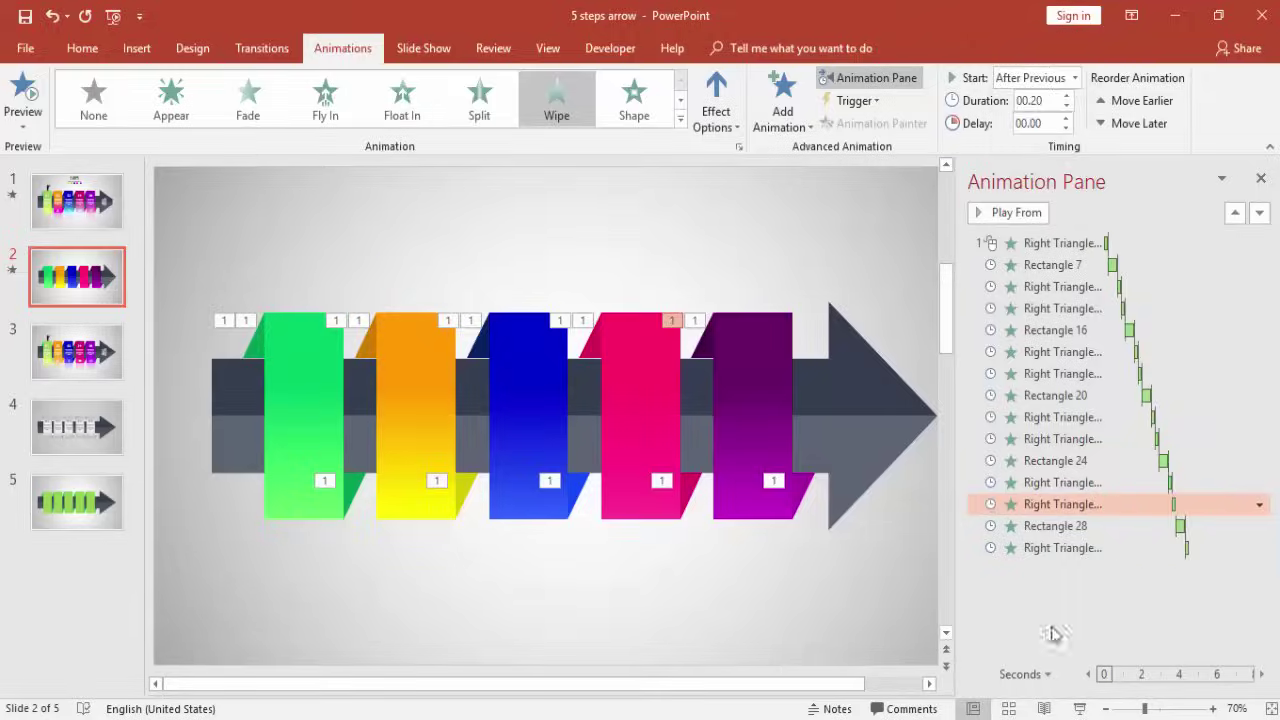
{"action": "left_click", "coordinate": [1080, 708]}
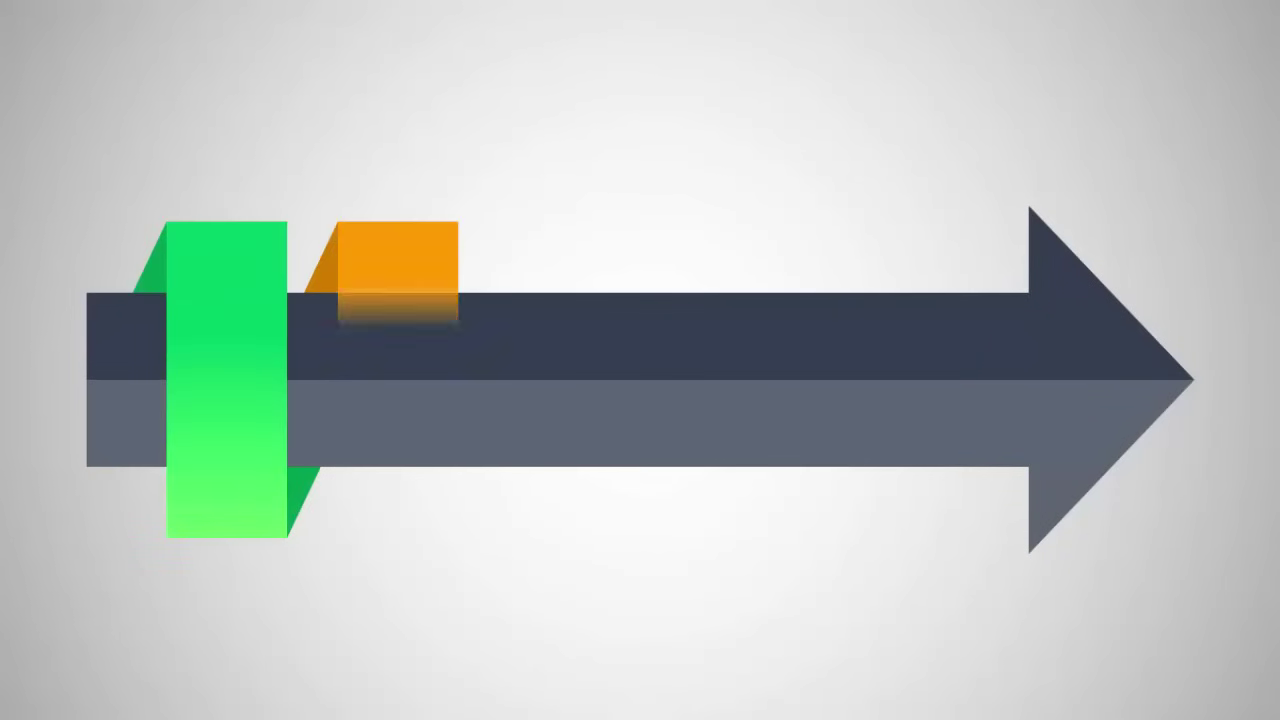
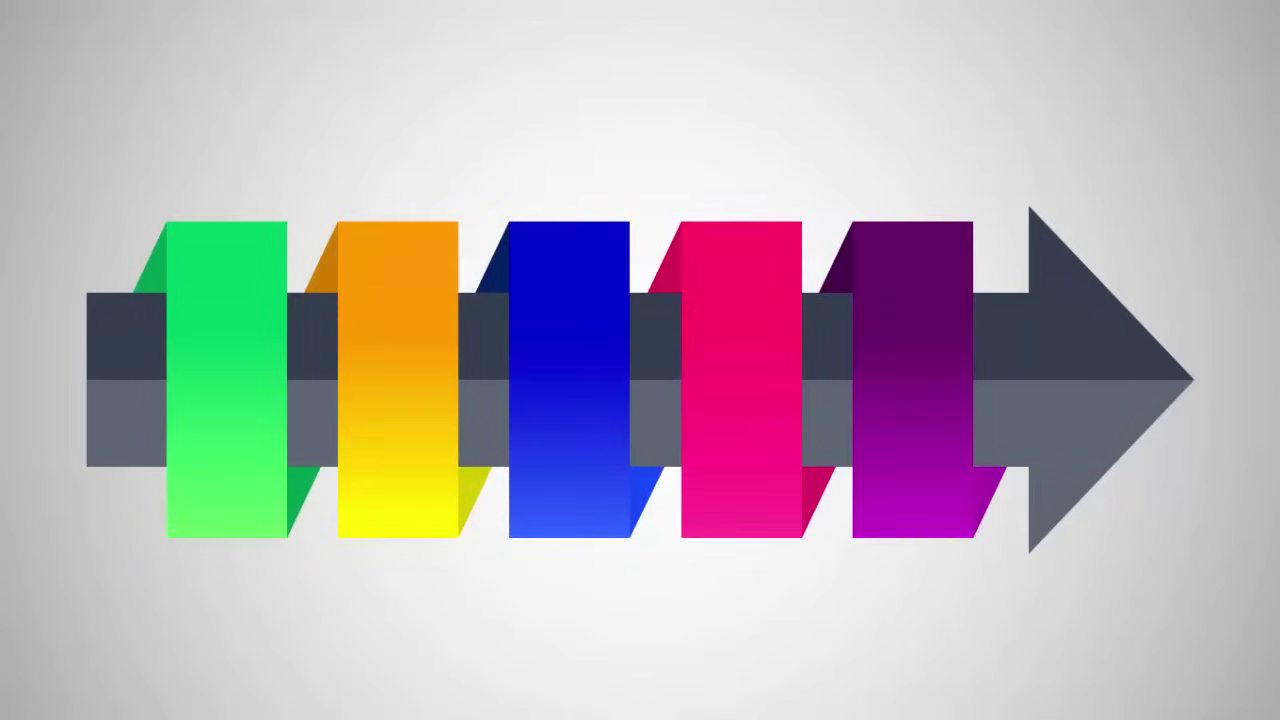
- End the slide show and close the Animation Pane to edit slide 2
{"action": "key", "text": "Escape"}
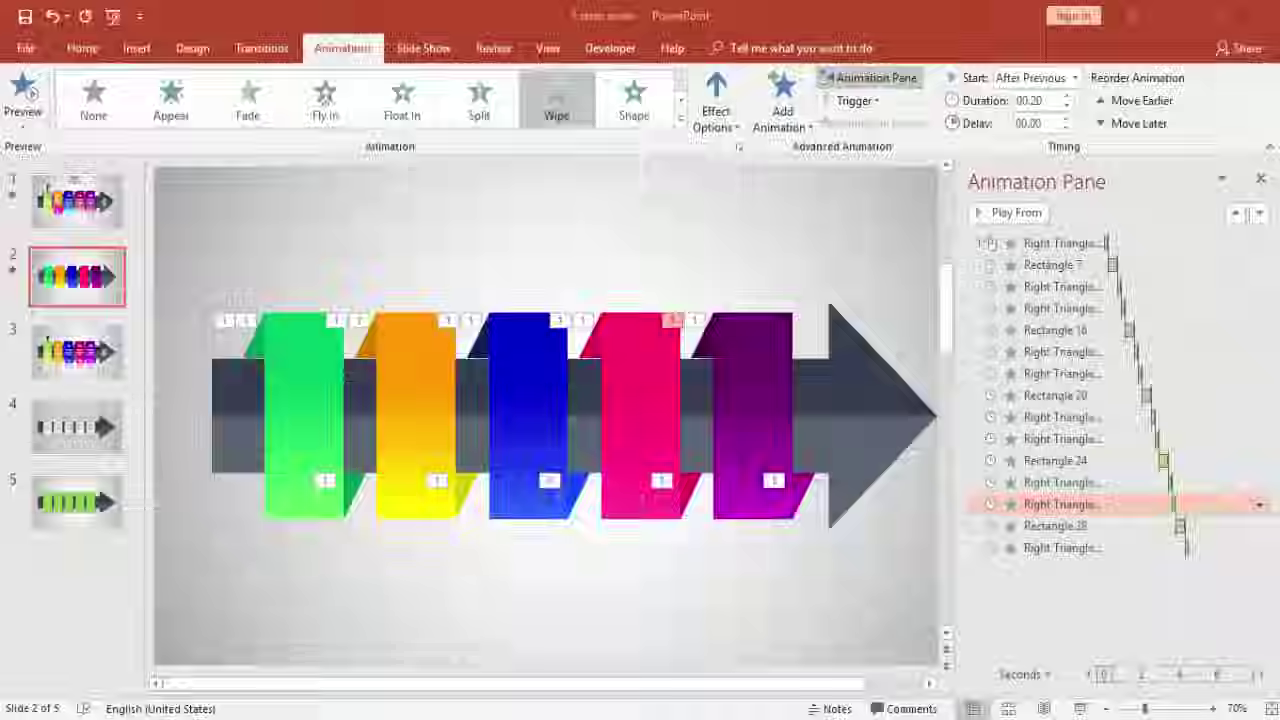
{"action": "left_click", "coordinate": [863, 625]}
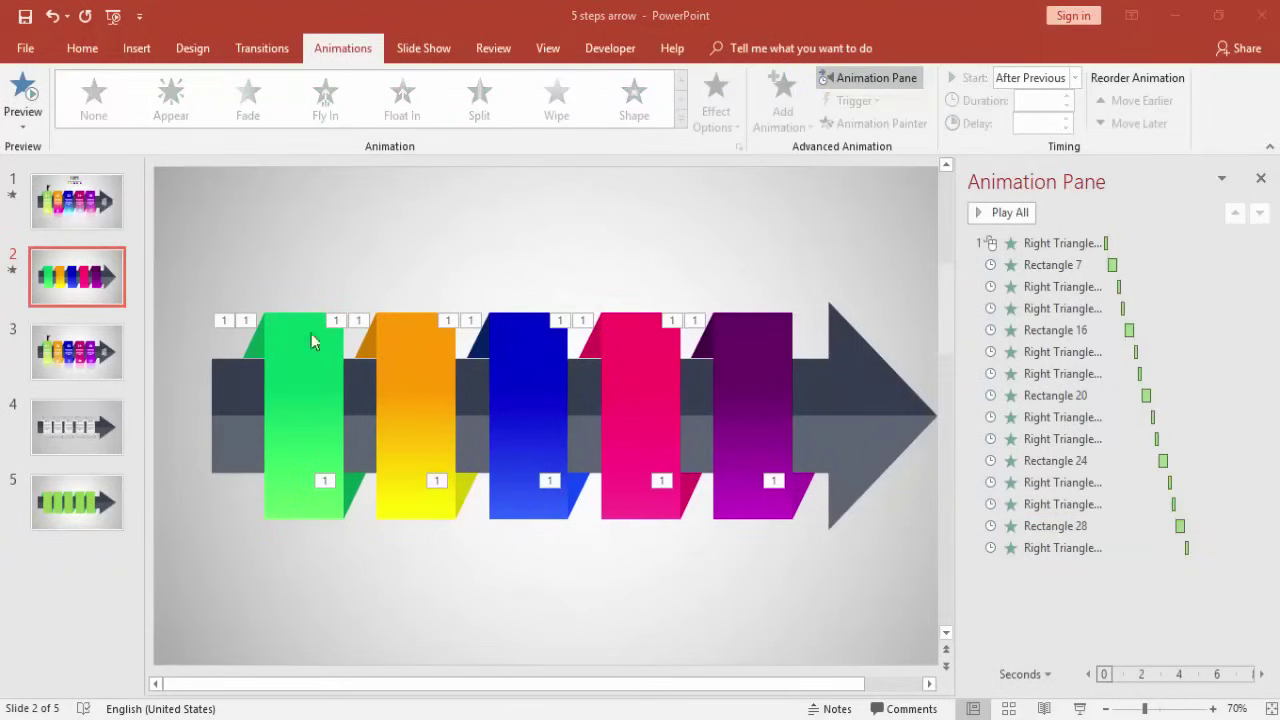
{"action": "left_click", "coordinate": [1261, 177]}
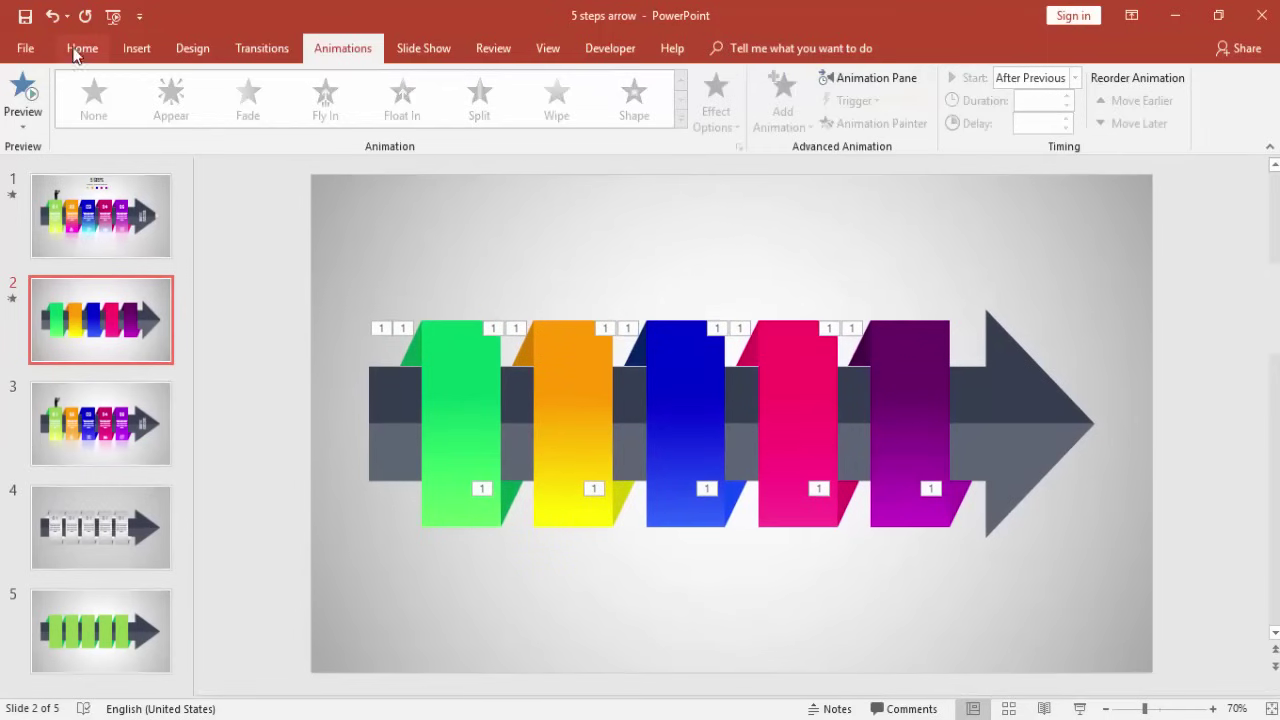
- Insert a text box reading '01' above the arrow
{"action": "left_click", "coordinate": [140, 50]}
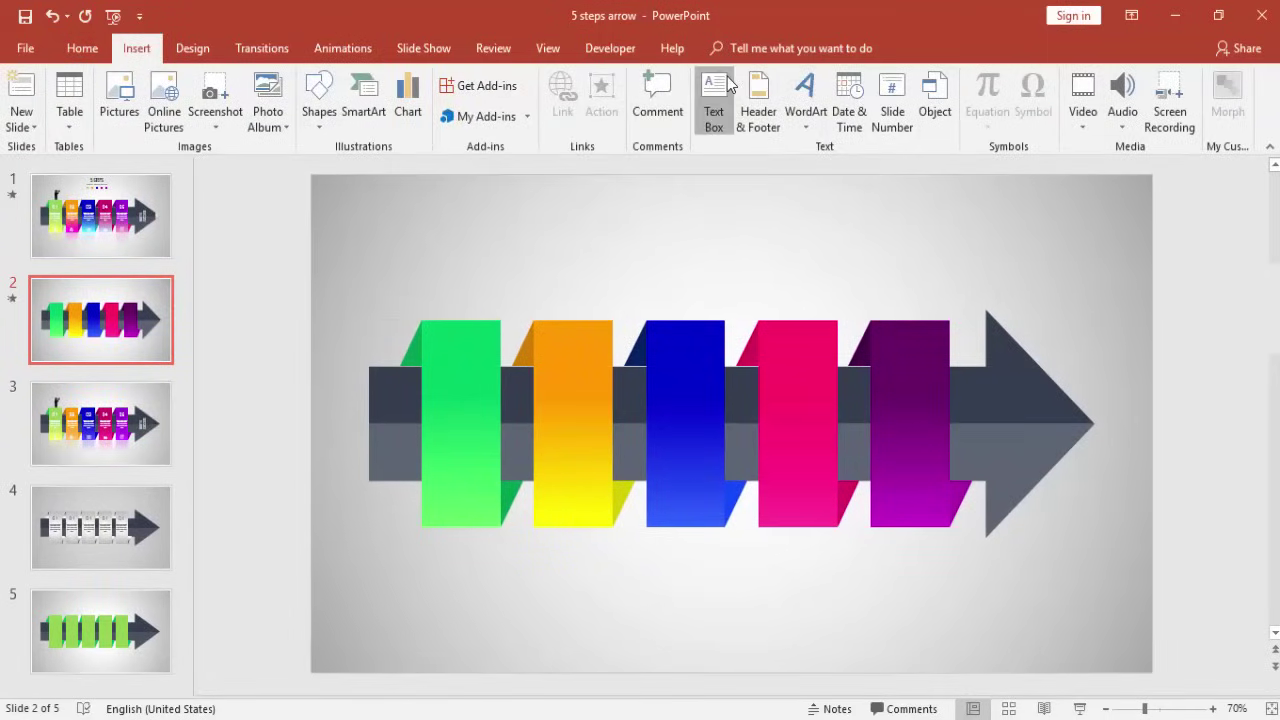
{"action": "left_click", "coordinate": [714, 100]}
{"action": "left_click", "coordinate": [544, 230]}
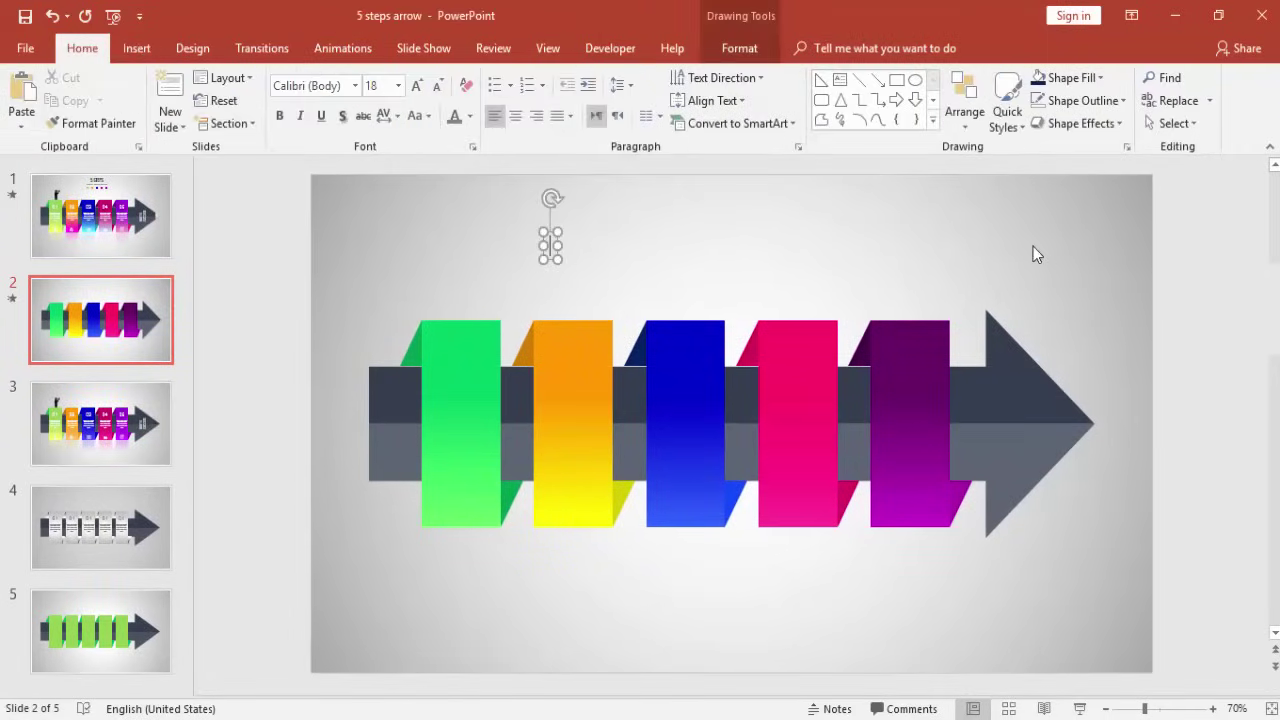
{"action": "type", "text": "01"}
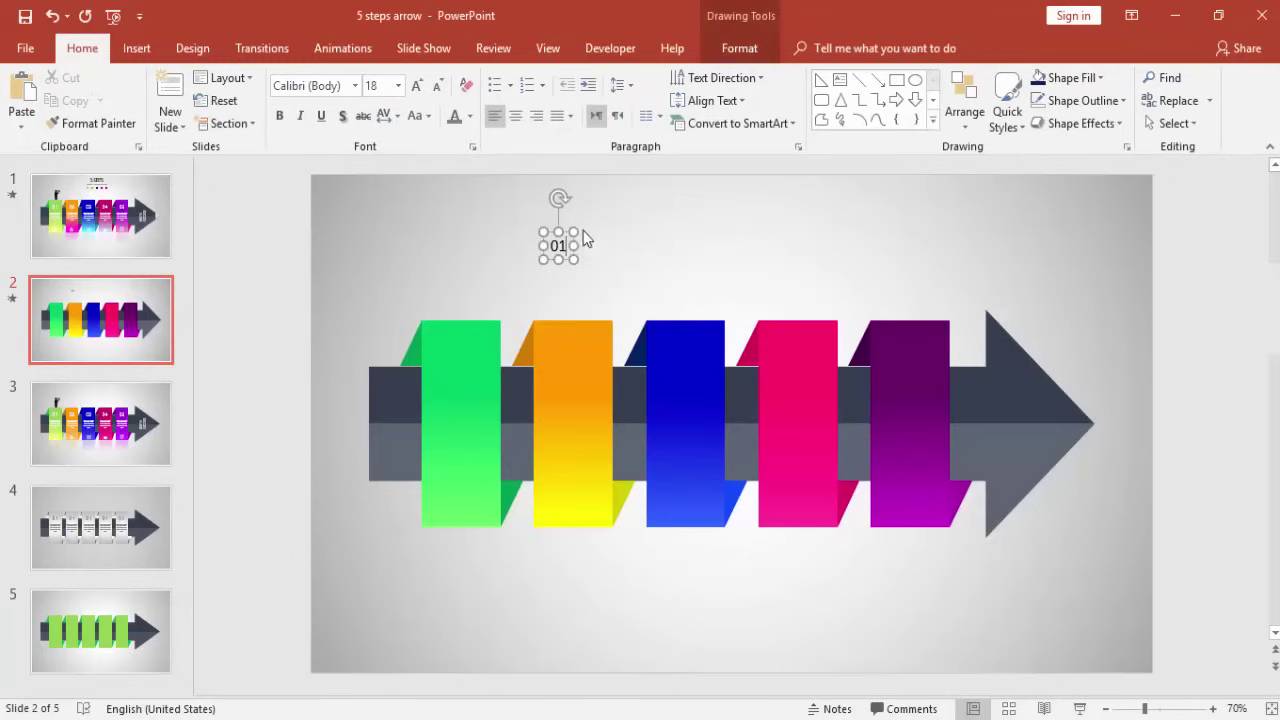
- Format the 01 label as SansSerif, 28 pt, white
{"action": "left_click", "coordinate": [563, 226]}
{"action": "left_click", "coordinate": [310, 85]}
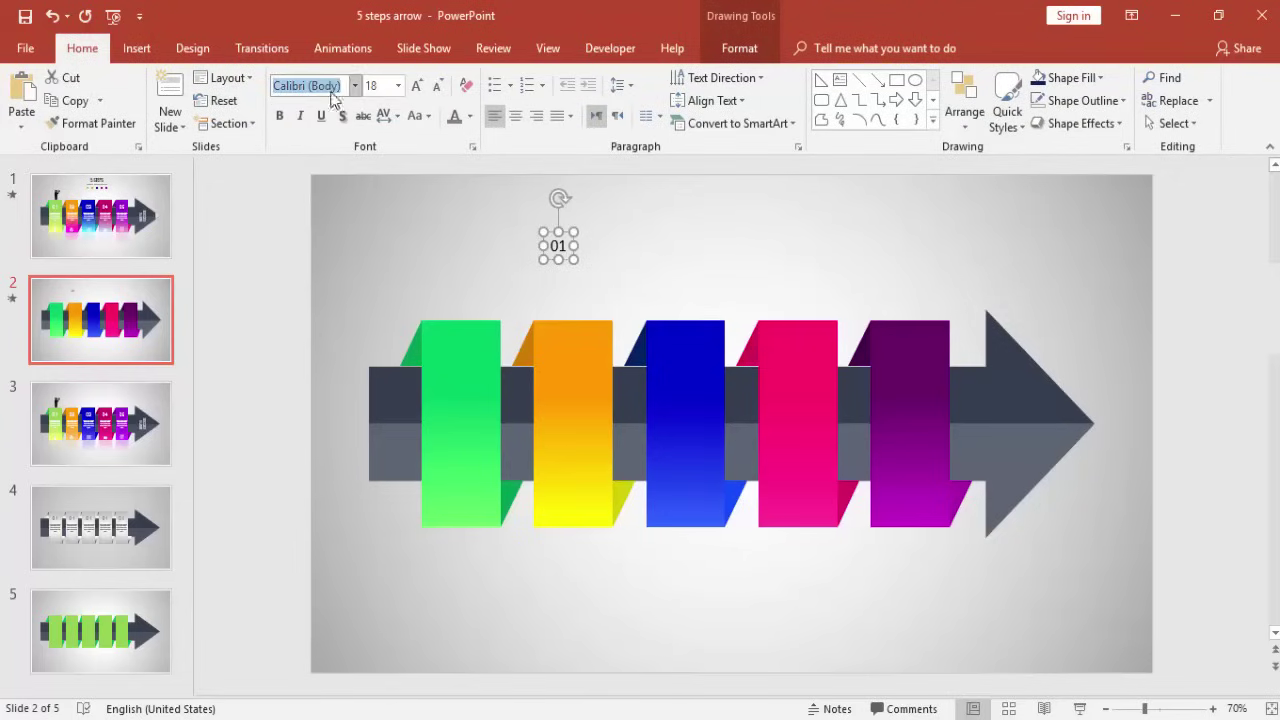
{"action": "type", "text": "SansSerif"}
{"action": "key", "text": "Return"}
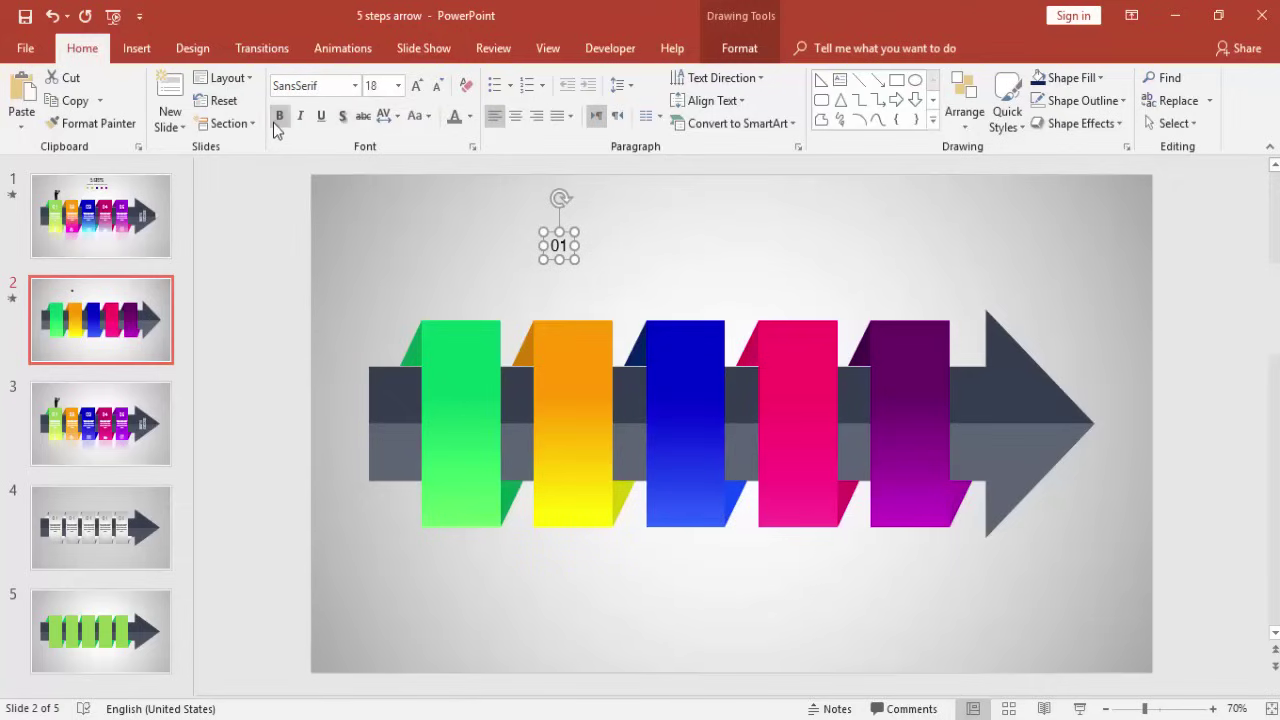
{"action": "left_click", "coordinate": [416, 85]}
{"action": "left_click", "coordinate": [416, 85]}
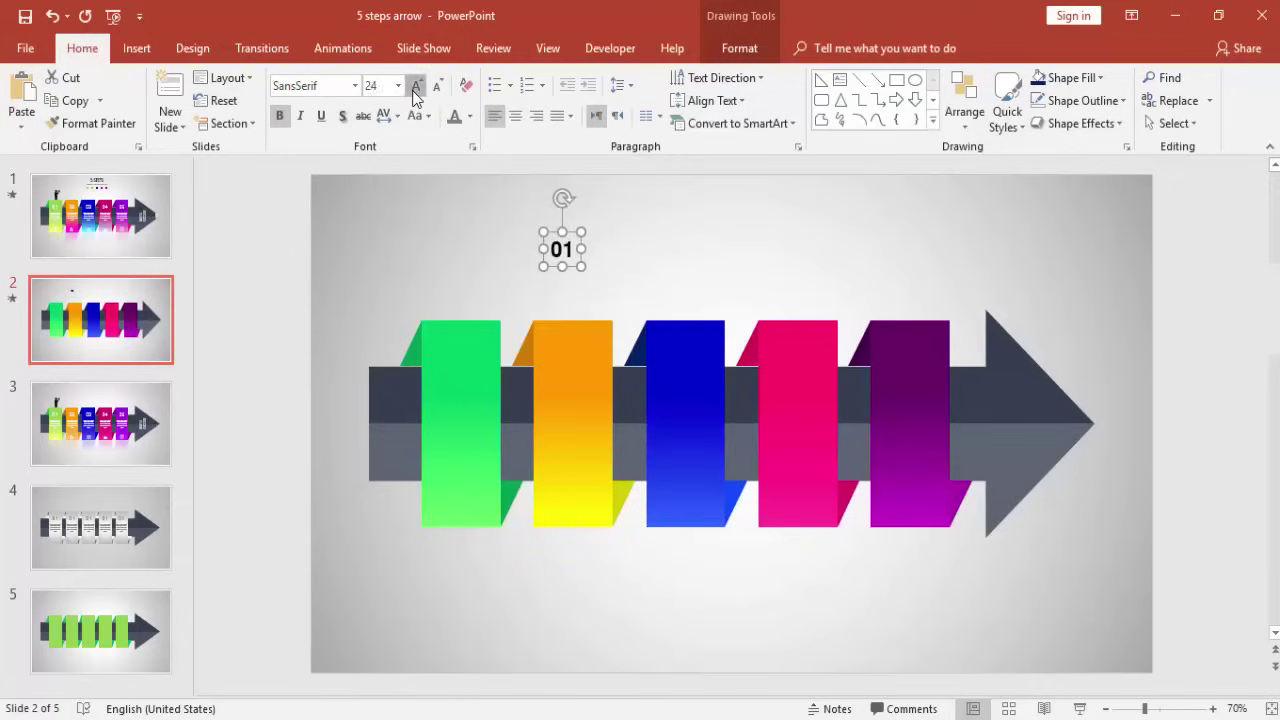
{"action": "left_click", "coordinate": [416, 85]}
{"action": "left_click", "coordinate": [469, 116]}
{"action": "left_click", "coordinate": [455, 157]}
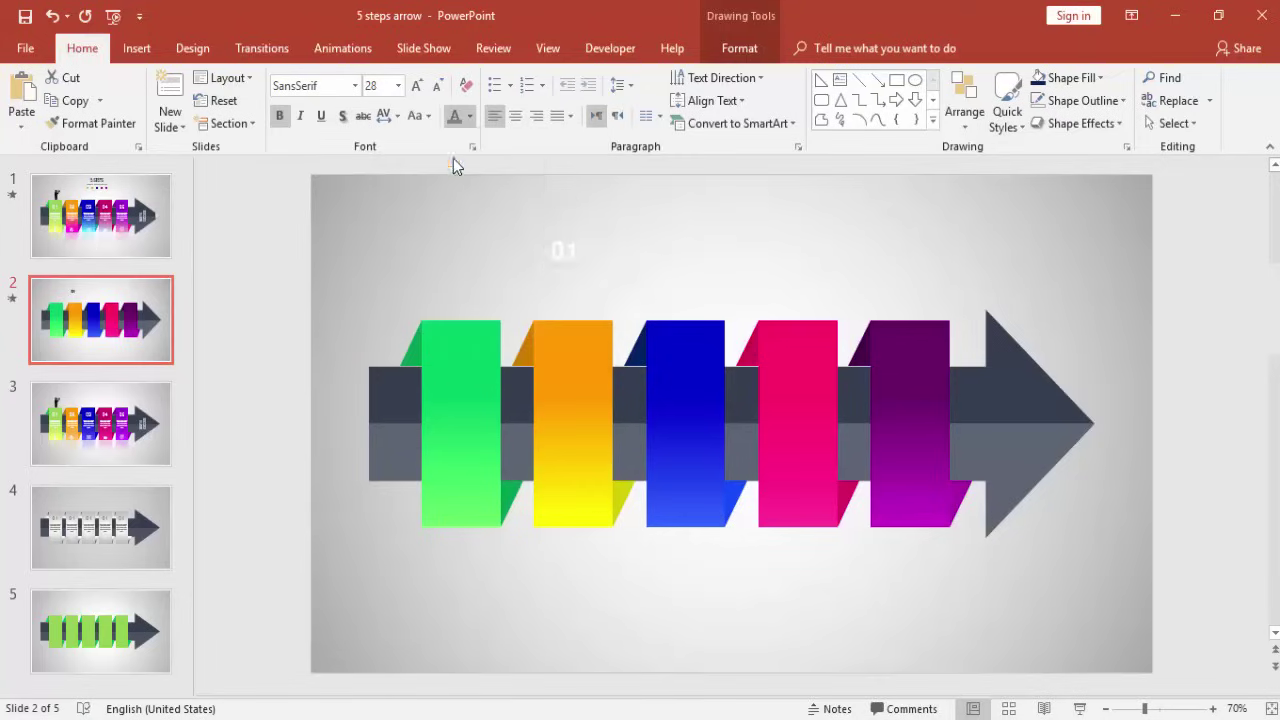
- Center the 01 label on the green bar and duplicate it onto the other bars
{"action": "left_click_drag", "start_coordinate": [574, 228], "coordinate": [476, 400]}
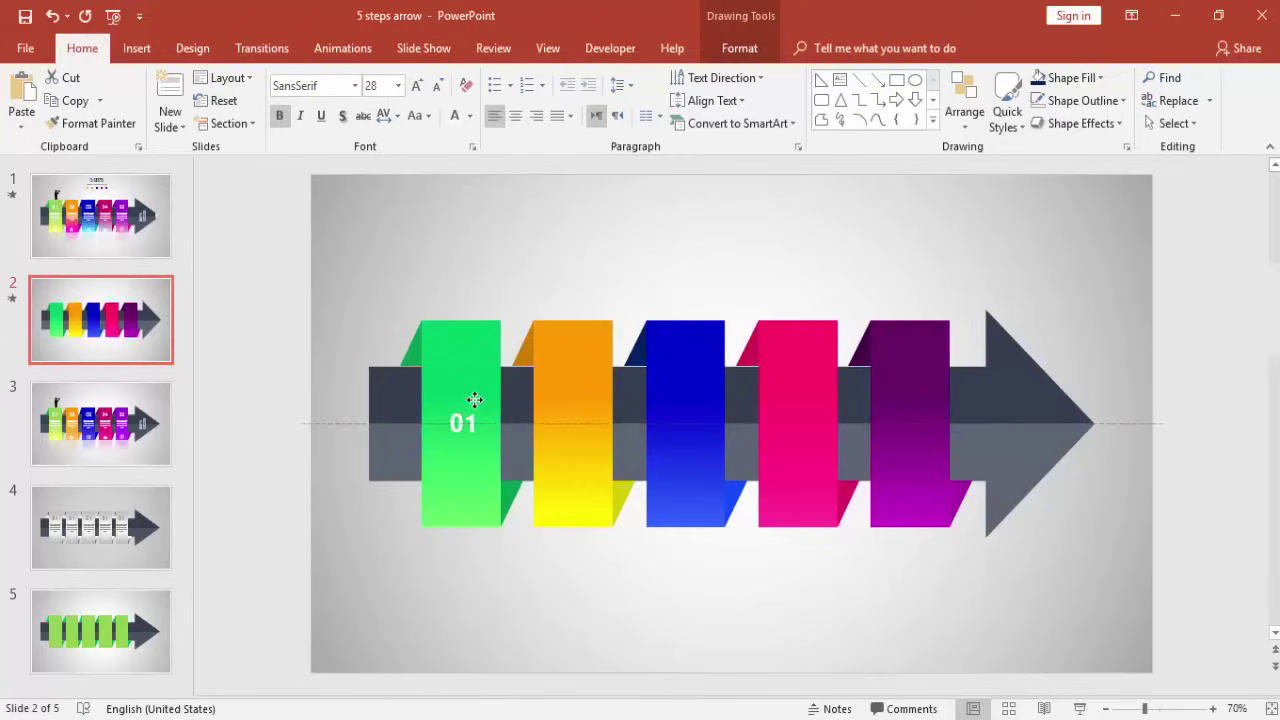
{"action": "mouse_move", "coordinate": [475, 400]}
{"action": "left_mouse_down"}
{"action": "mouse_move", "coordinate": [487, 422]}
{"action": "mouse_move", "coordinate": [588, 404]}
{"action": "left_mouse_up"}
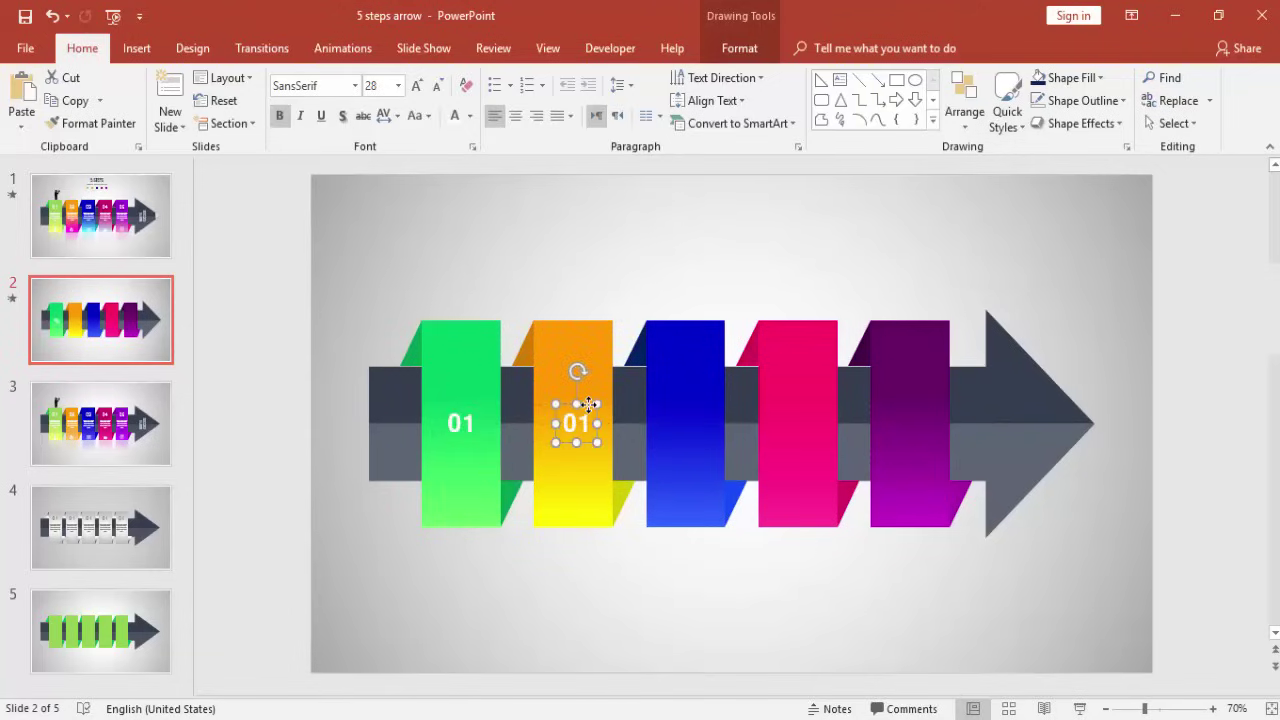
{"action": "key", "text": "ctrl+d"}
{"action": "key", "text": "ctrl+d"}
{"action": "key", "text": "ctrl+d"}
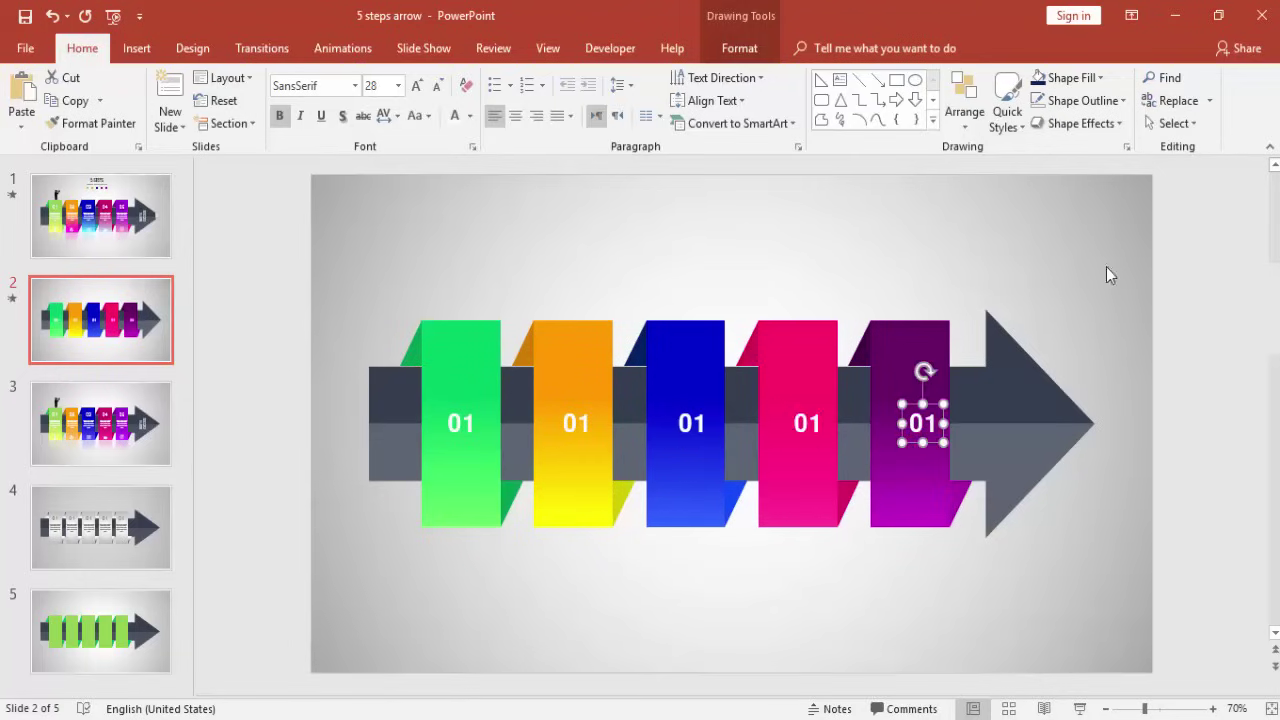
- Center the copied labels on the blue, pink and purple bars
{"action": "left_click", "coordinate": [1106, 267]}
{"action": "left_click", "coordinate": [692, 425]}
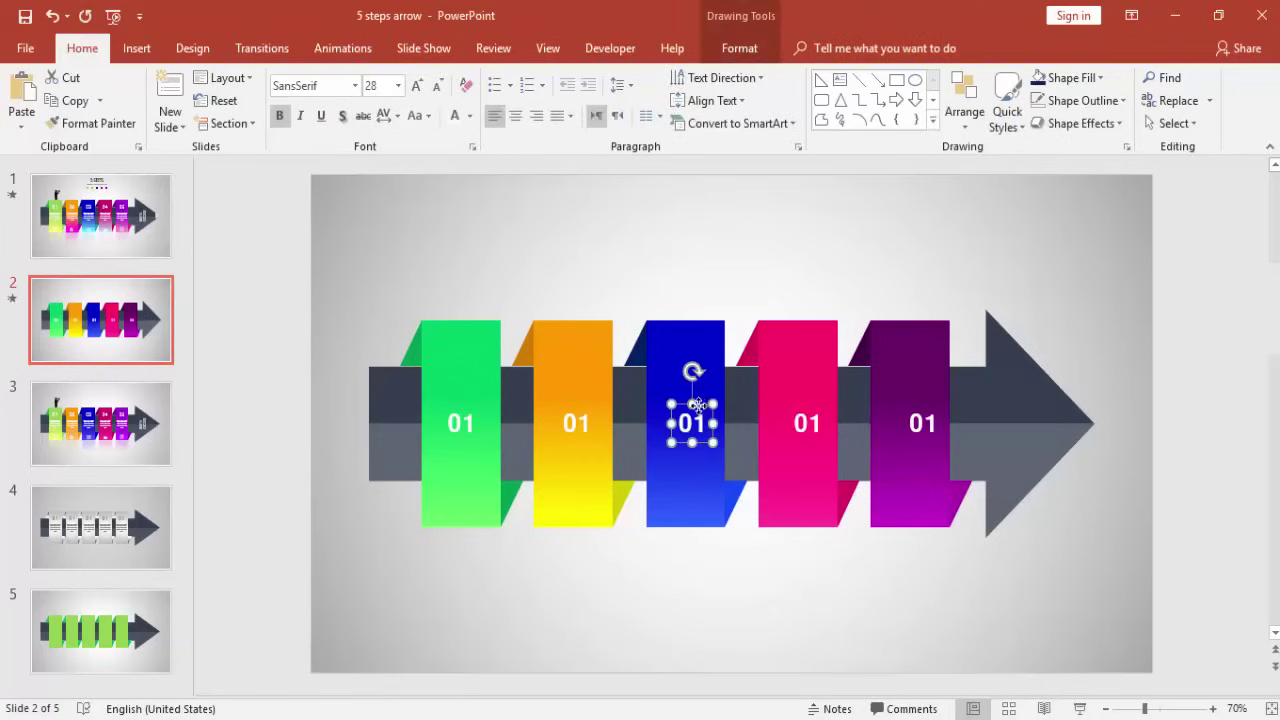
{"action": "left_click_drag", "start_coordinate": [697, 404], "coordinate": [689, 405]}
{"action": "left_click", "coordinate": [806, 422]}
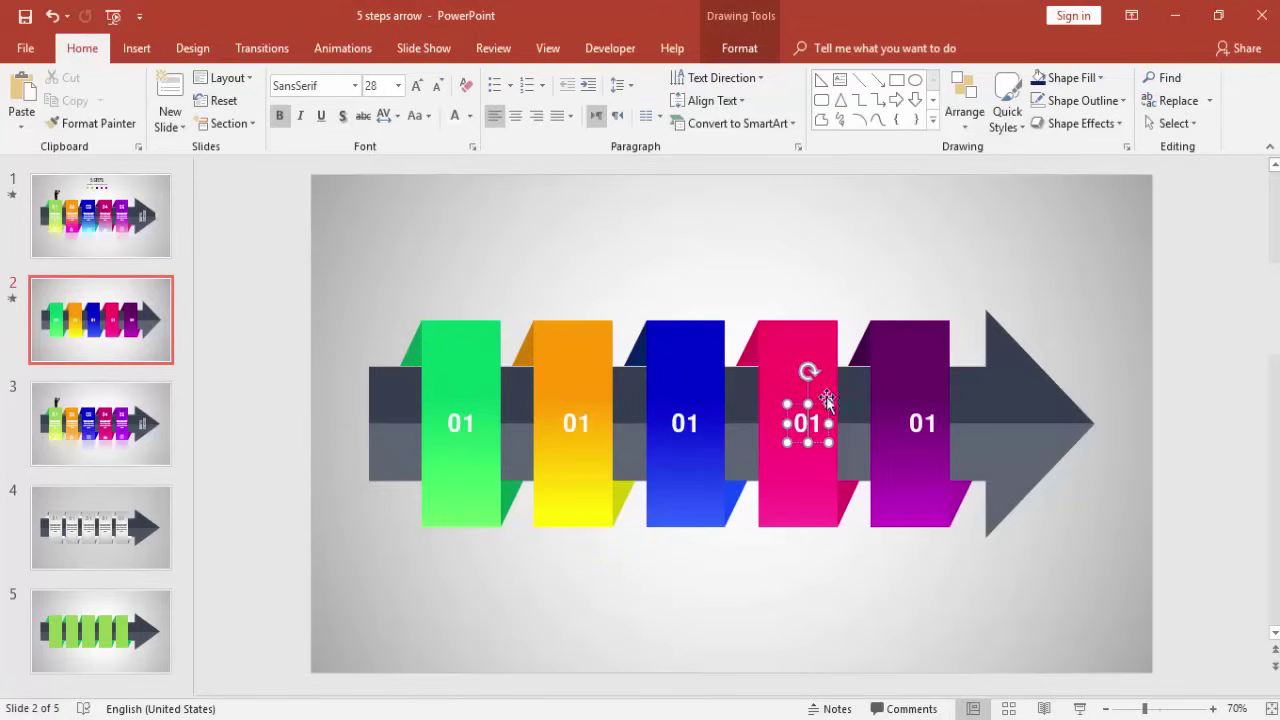
{"action": "left_click_drag", "start_coordinate": [817, 402], "coordinate": [806, 402]}
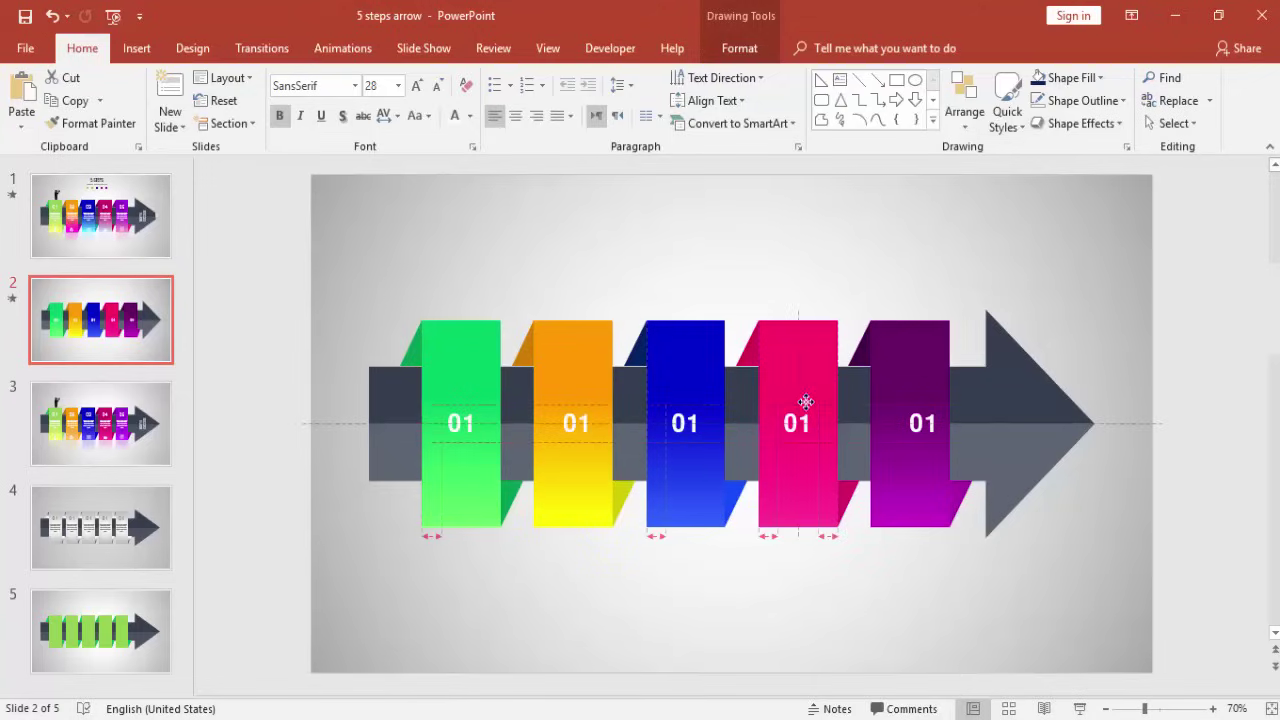
{"action": "left_click", "coordinate": [908, 418]}
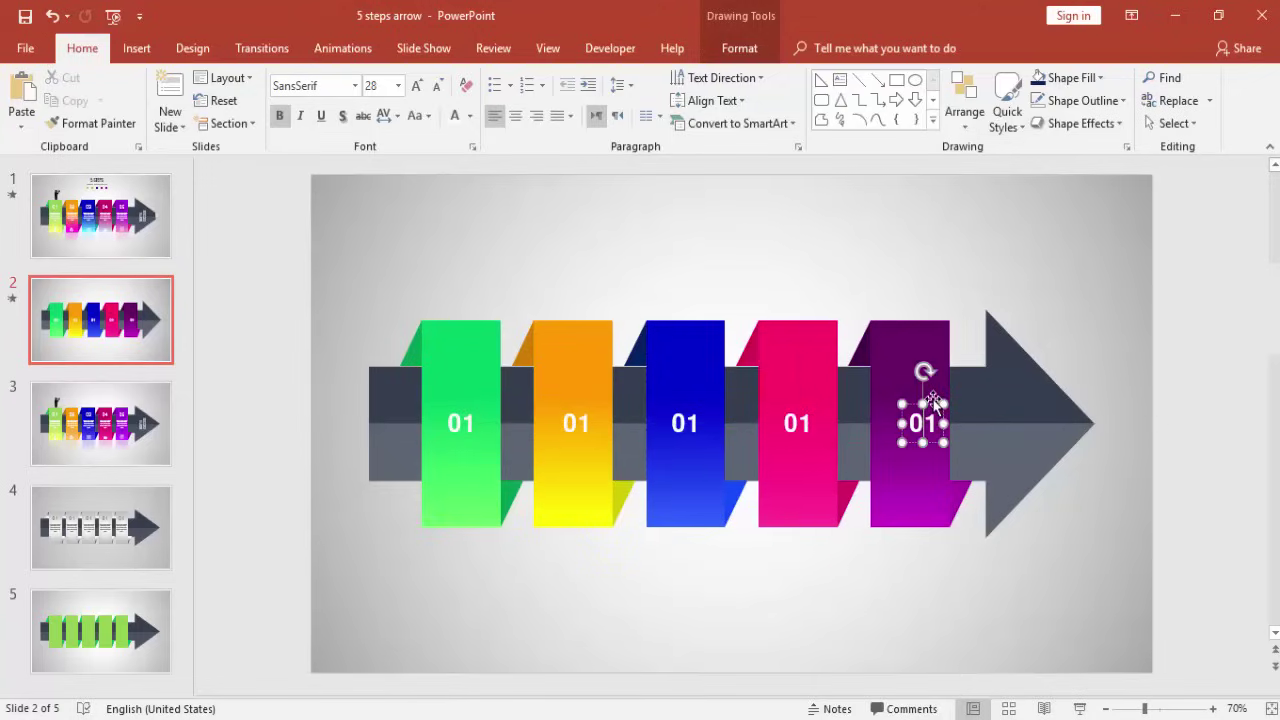
{"action": "left_click", "coordinate": [945, 405]}
{"action": "left_click", "coordinate": [922, 423]}
{"action": "left_click_drag", "start_coordinate": [932, 408], "coordinate": [919, 408]}
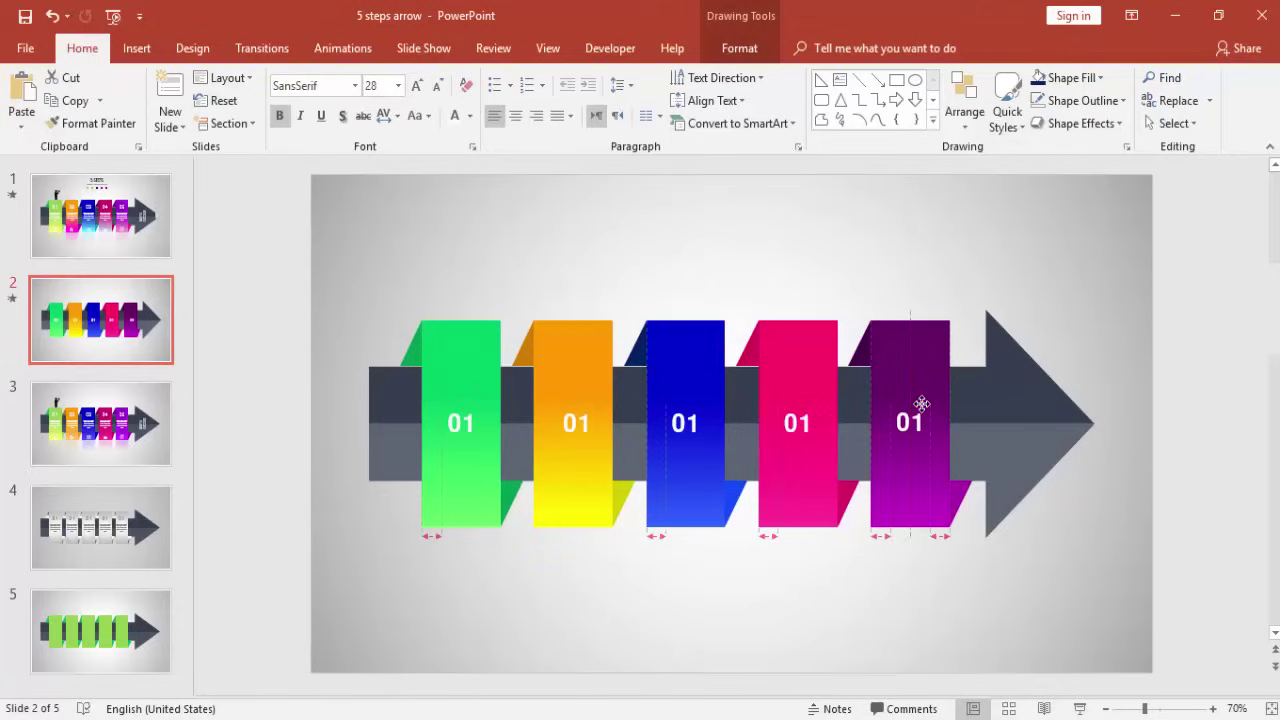
- Renumber the orange, blue, pink and purple labels to 02, 03, 04 and 05
{"action": "left_click", "coordinate": [590, 425]}
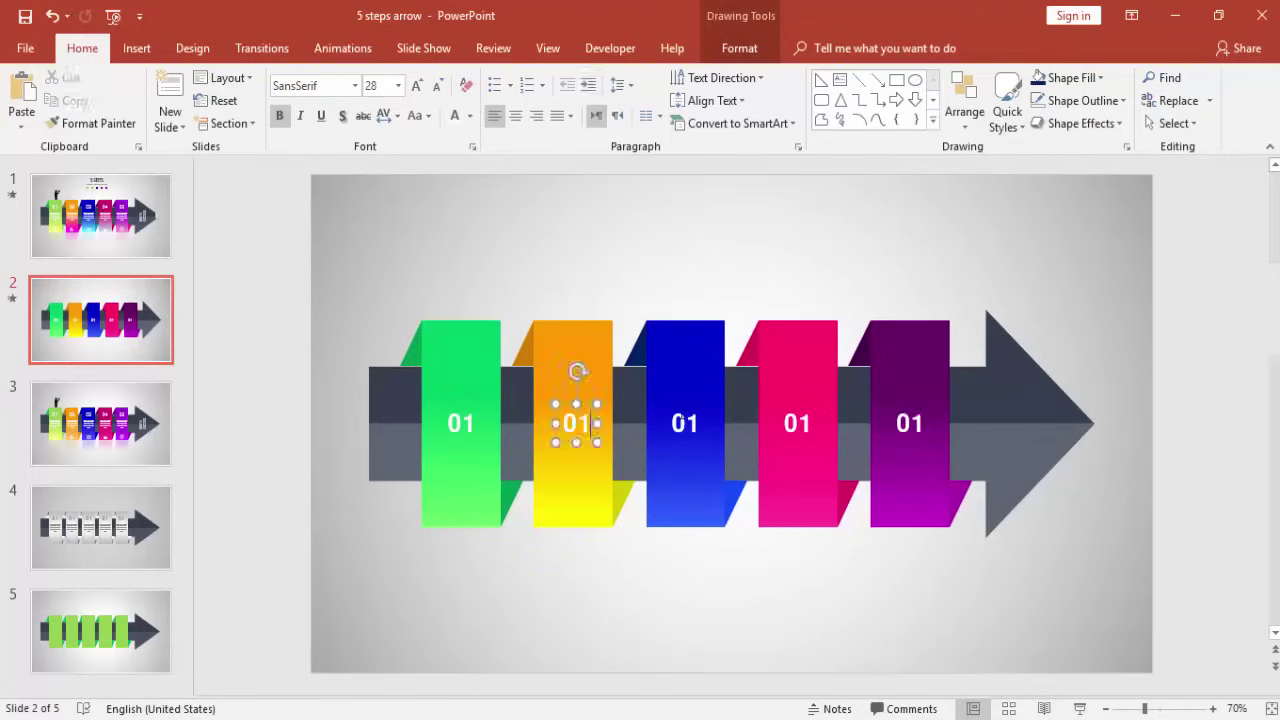
{"action": "key", "text": "BackSpace"}
{"action": "type", "text": "2"}
{"action": "left_click", "coordinate": [682, 421]}
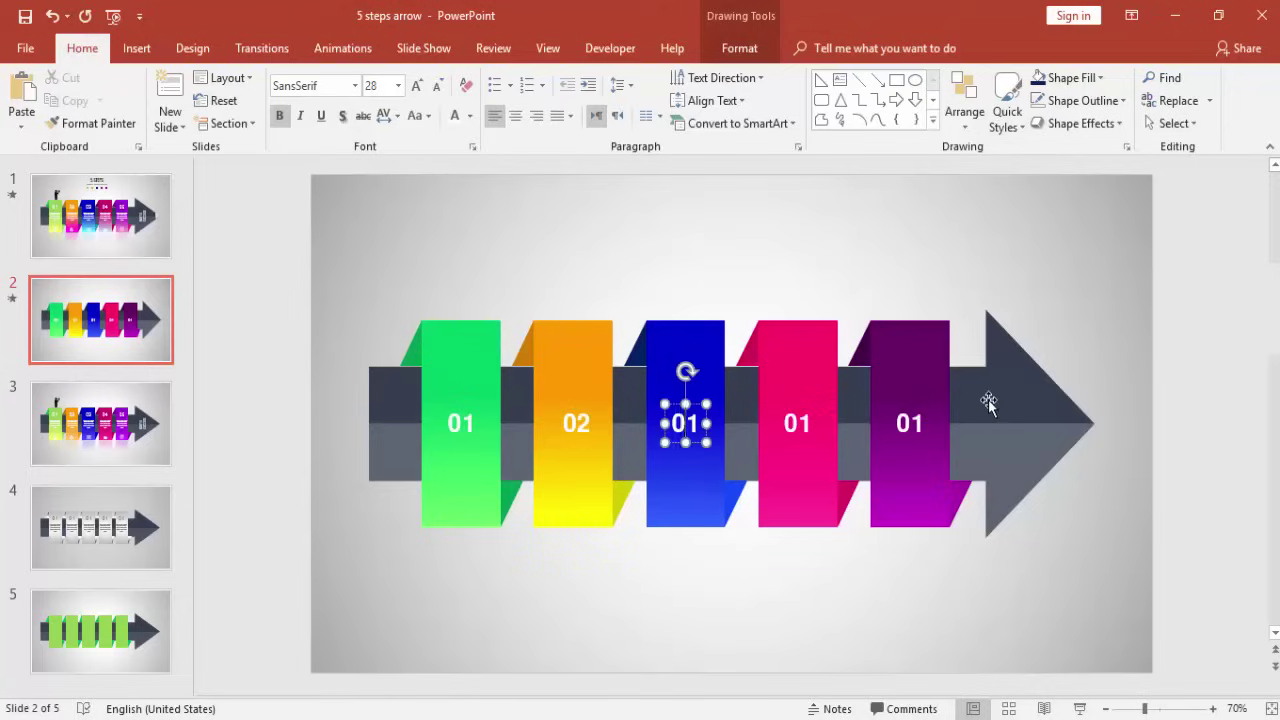
{"action": "key", "text": "BackSpace"}
{"action": "type", "text": "3"}
{"action": "left_click", "coordinate": [806, 421]}
{"action": "key", "text": "BackSpace"}
{"action": "type", "text": "4"}
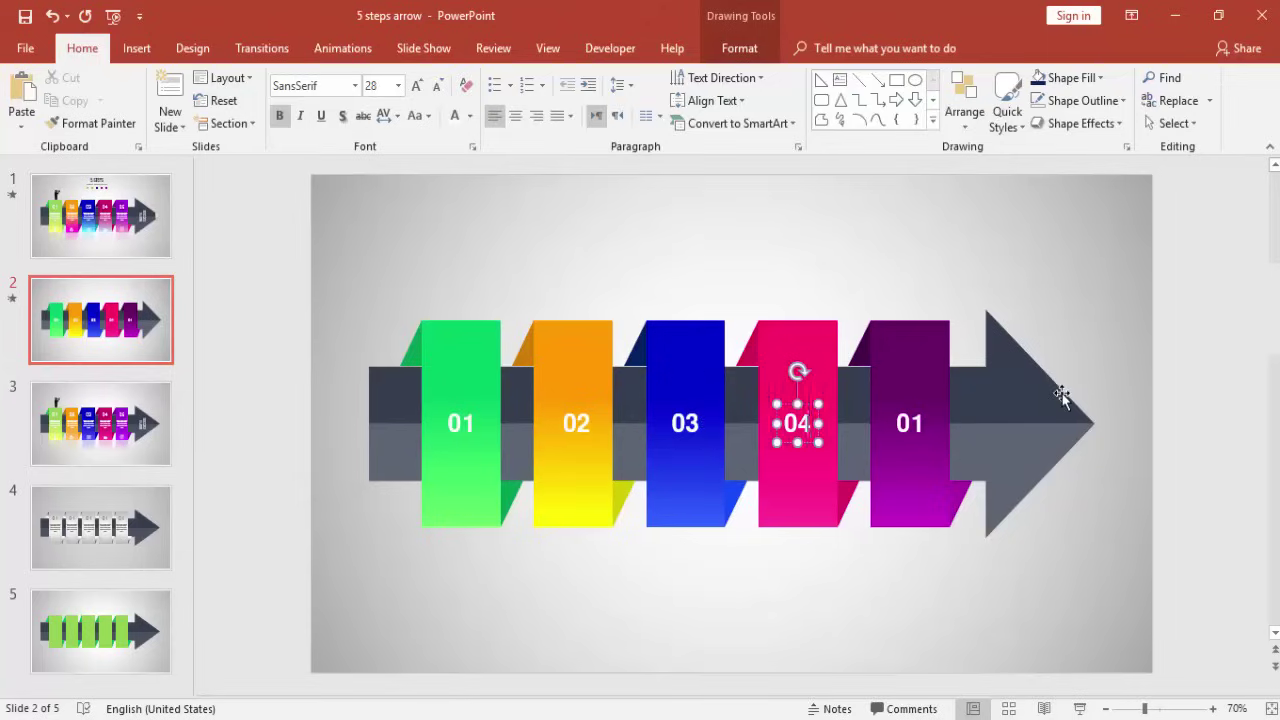
{"action": "left_click", "coordinate": [915, 424]}
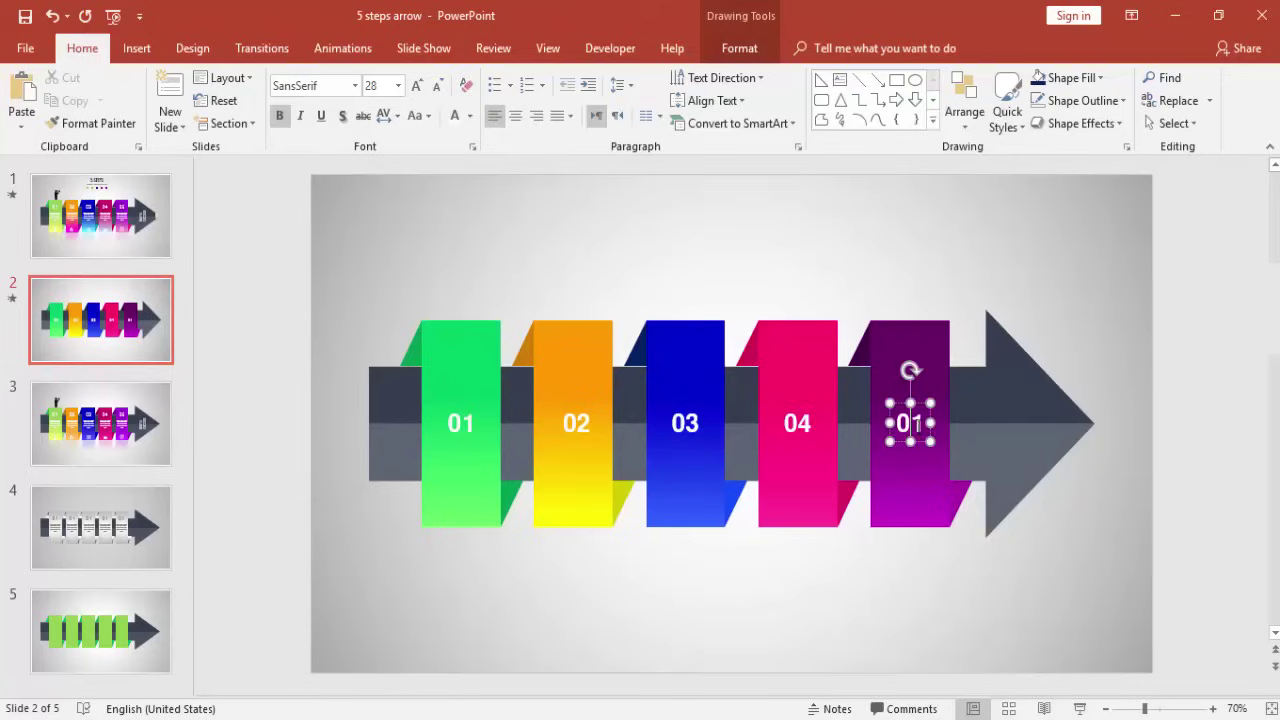
{"action": "key", "text": "BackSpace"}
{"action": "type", "text": "5"}
{"action": "left_click", "coordinate": [672, 275]}
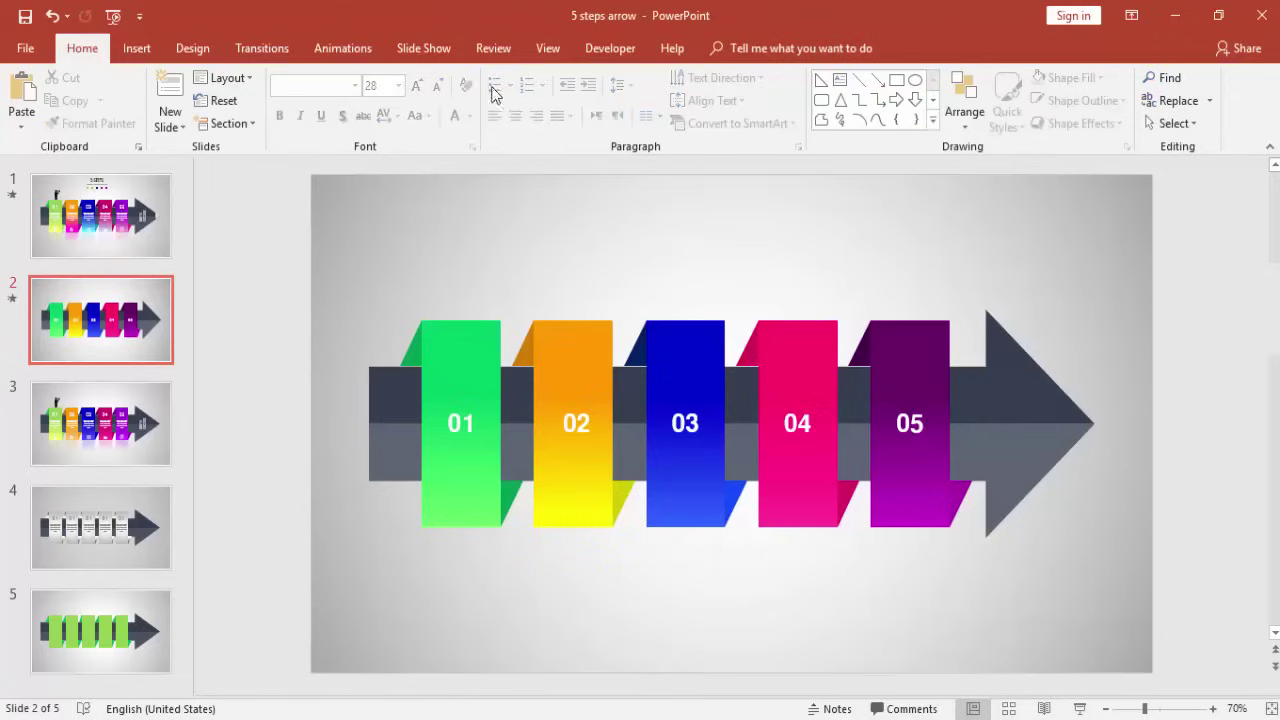
- Give the 01 label a Basic Zoom entrance with the Out direction
{"action": "left_click", "coordinate": [343, 48]}
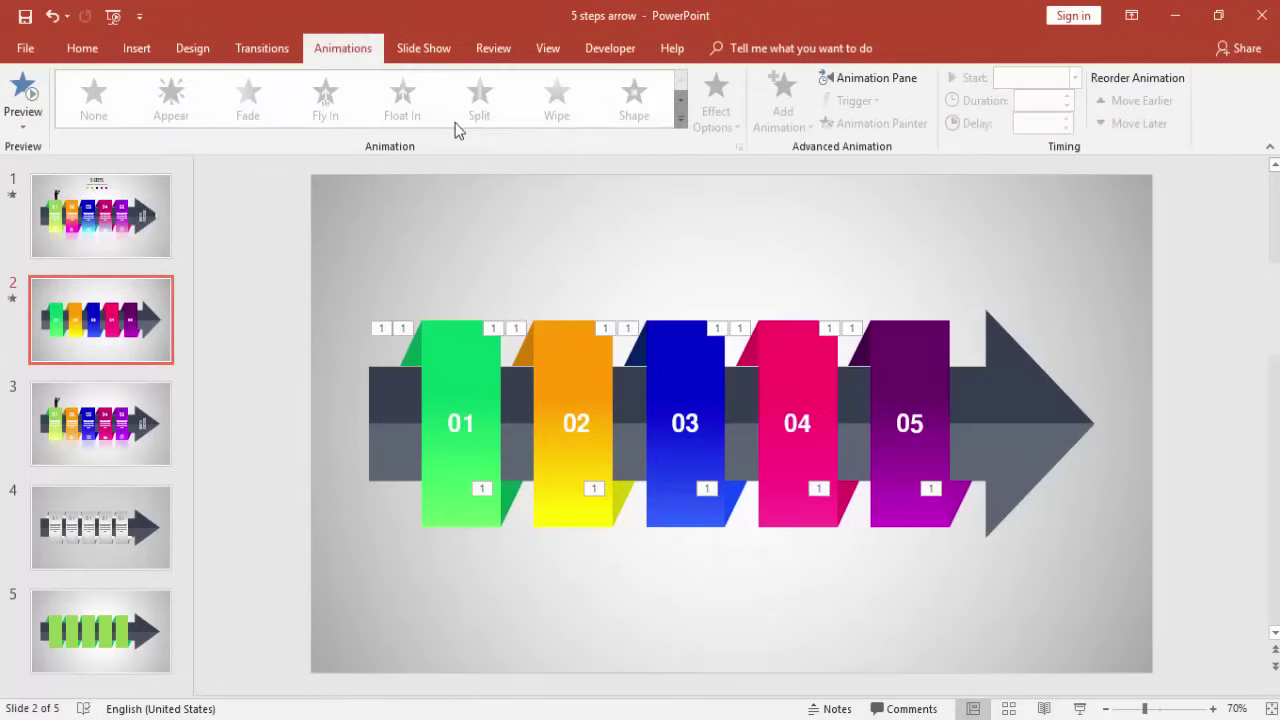
{"action": "left_click", "coordinate": [822, 85]}
{"action": "left_click", "coordinate": [304, 410]}
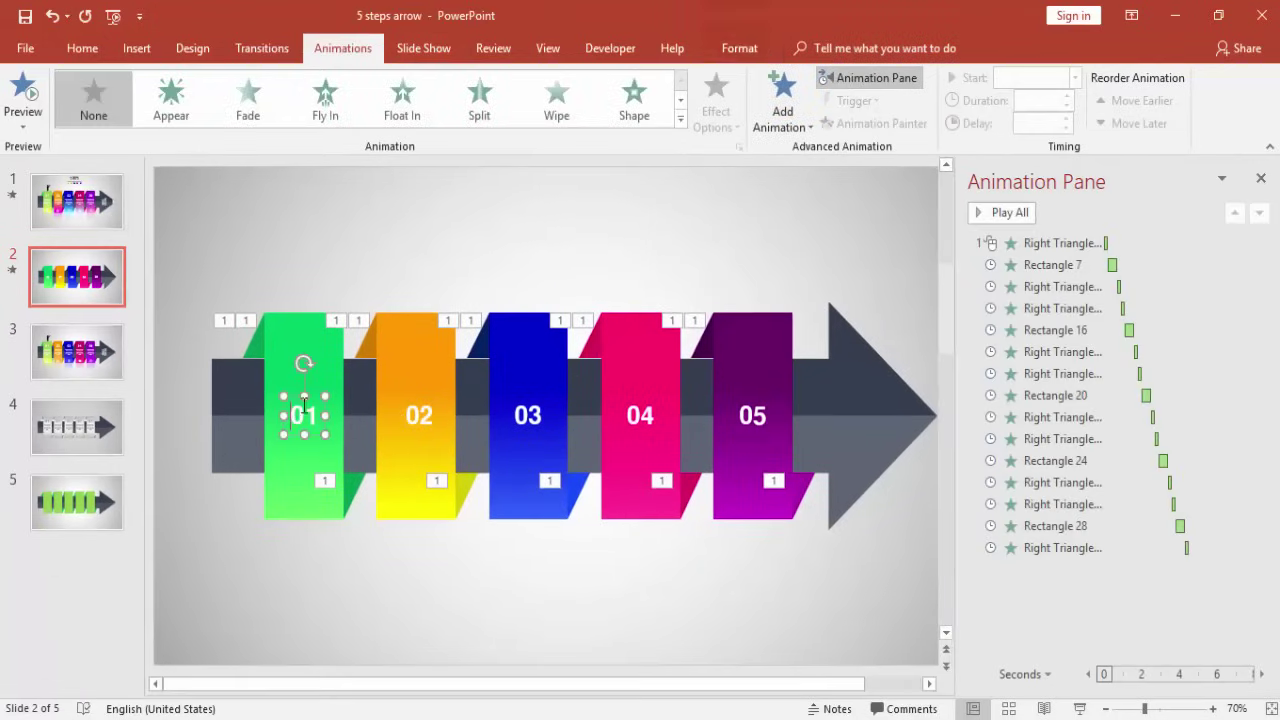
{"action": "left_click", "coordinate": [784, 118]}
{"action": "left_click", "coordinate": [815, 594]}
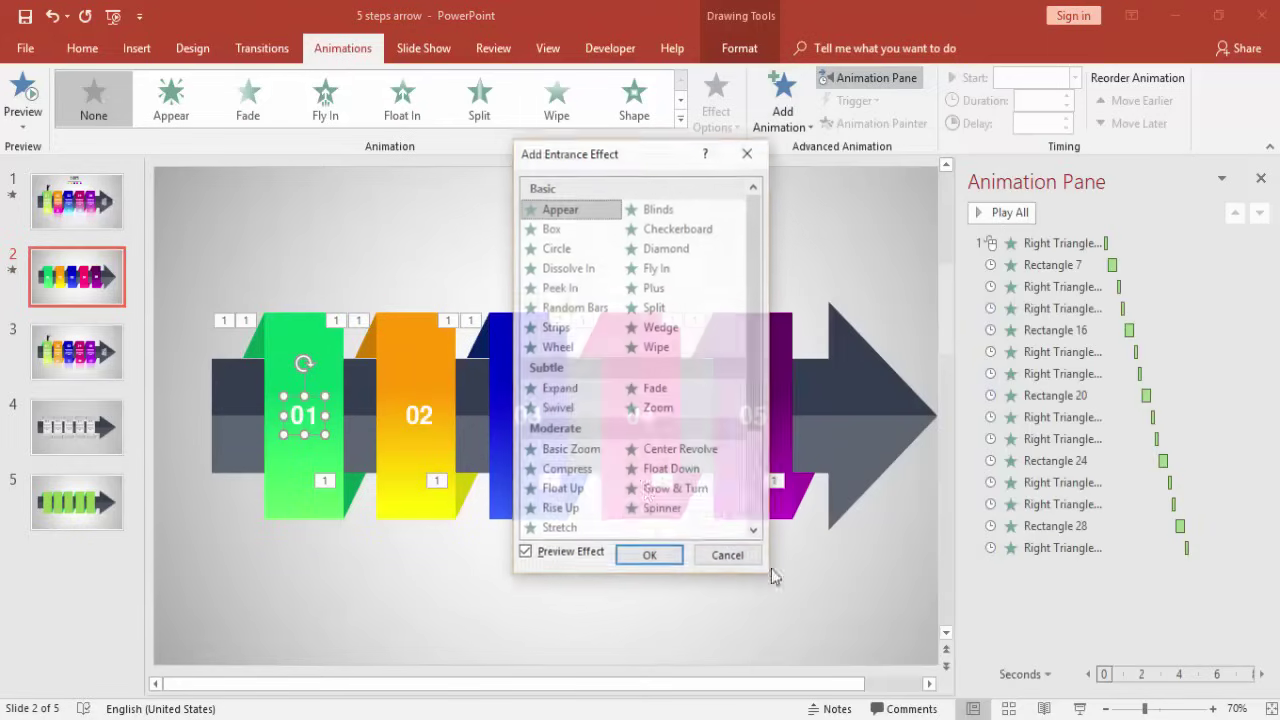
{"action": "left_click", "coordinate": [570, 450]}
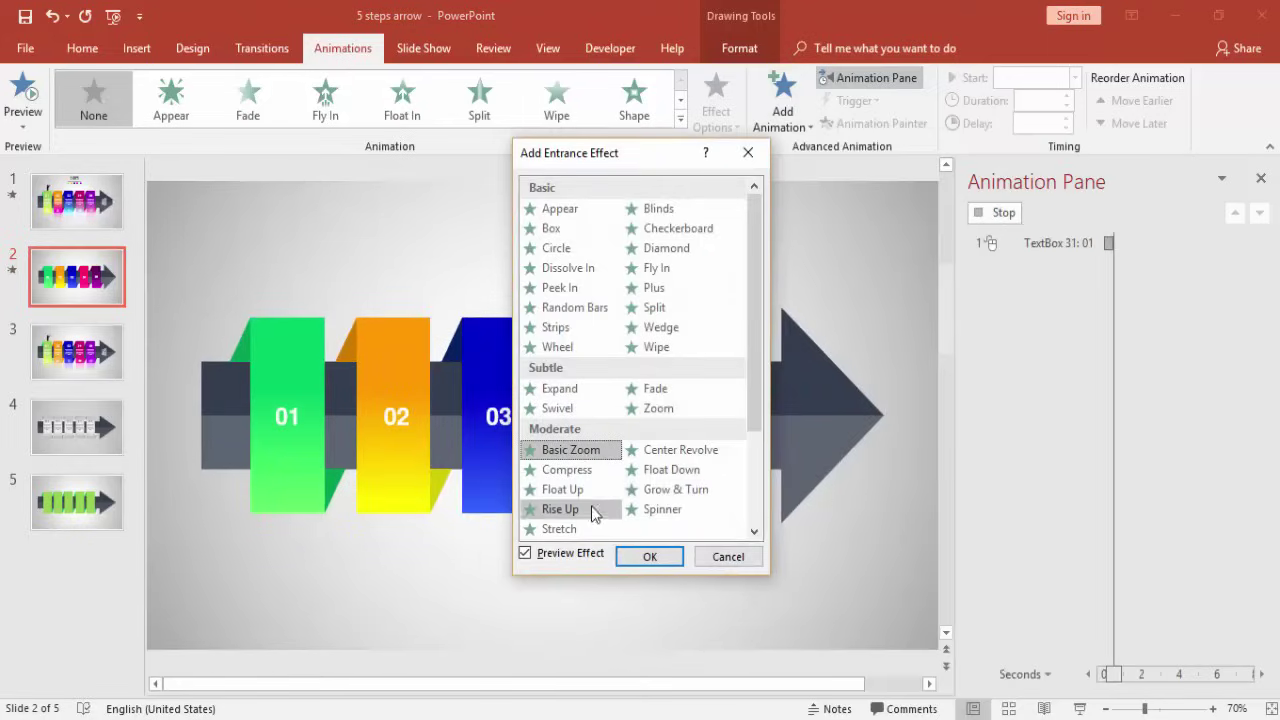
{"action": "left_click", "coordinate": [649, 557]}
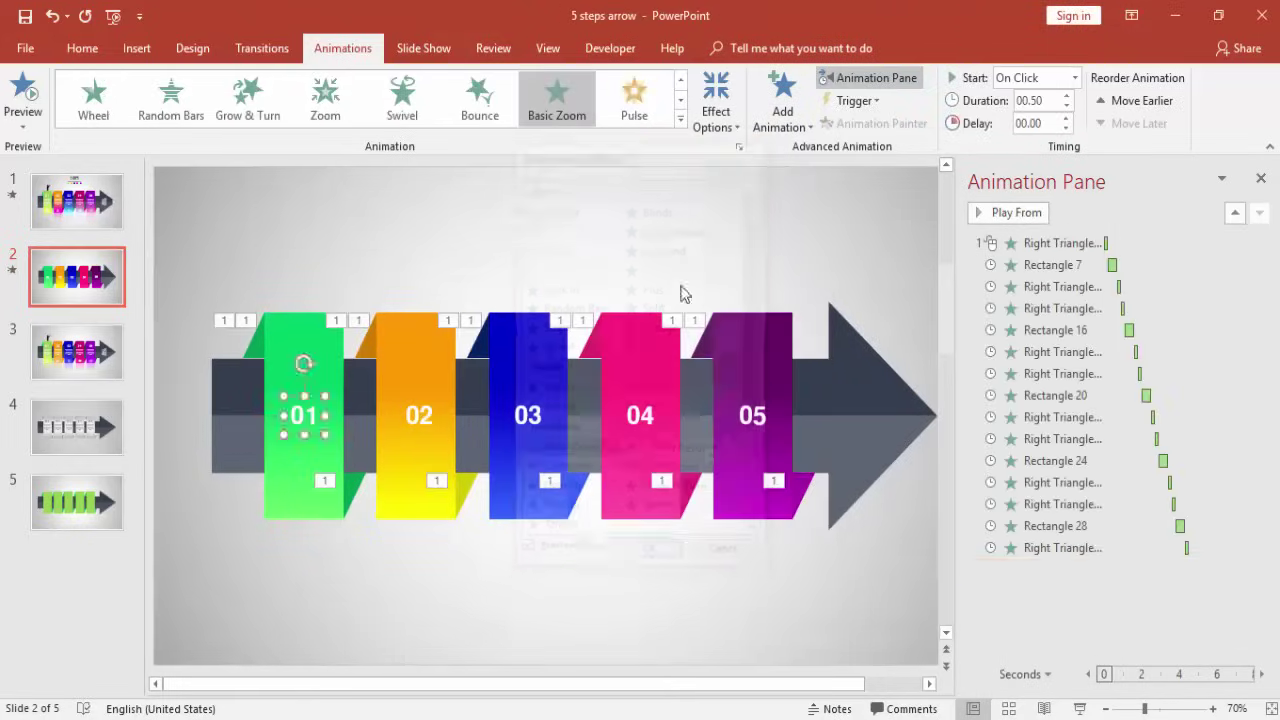
{"action": "left_click", "coordinate": [718, 118]}
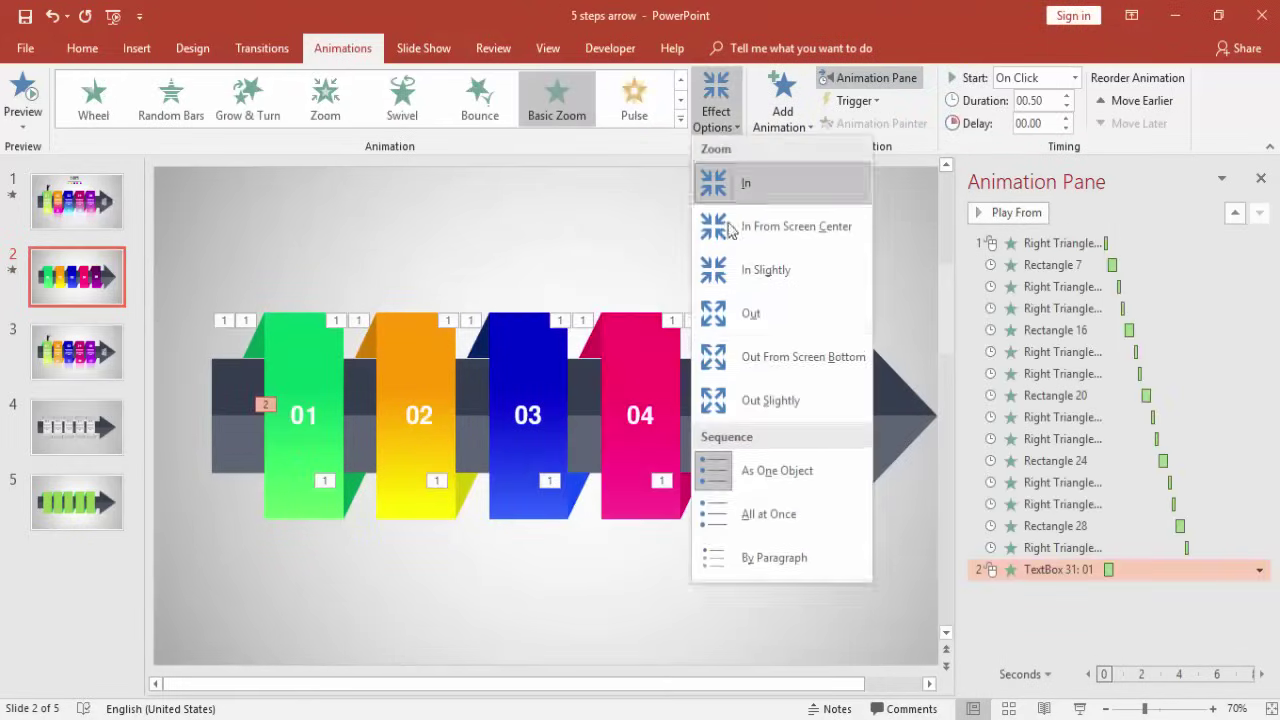
{"action": "left_click", "coordinate": [757, 326]}
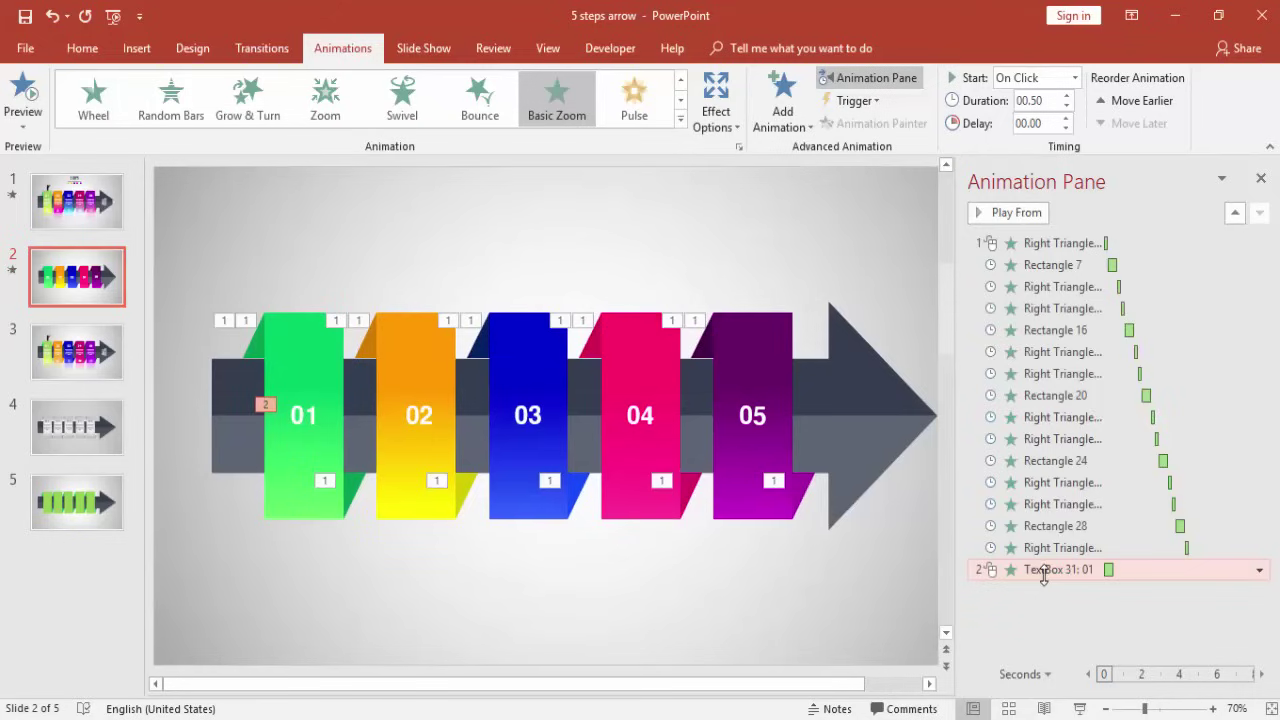
- Move the 01 animation right after the green band and set it to start With Previous
{"action": "left_click_drag", "start_coordinate": [1043, 572], "coordinate": [1038, 290]}
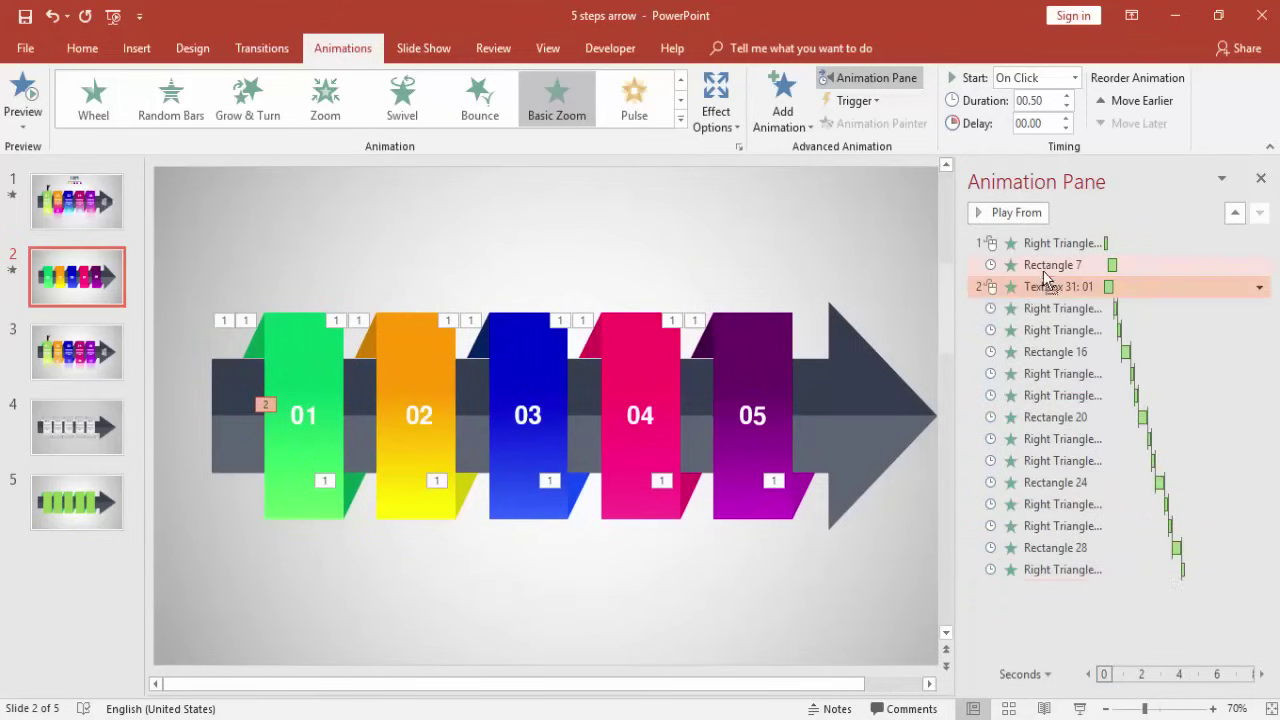
{"action": "left_click", "coordinate": [1073, 78]}
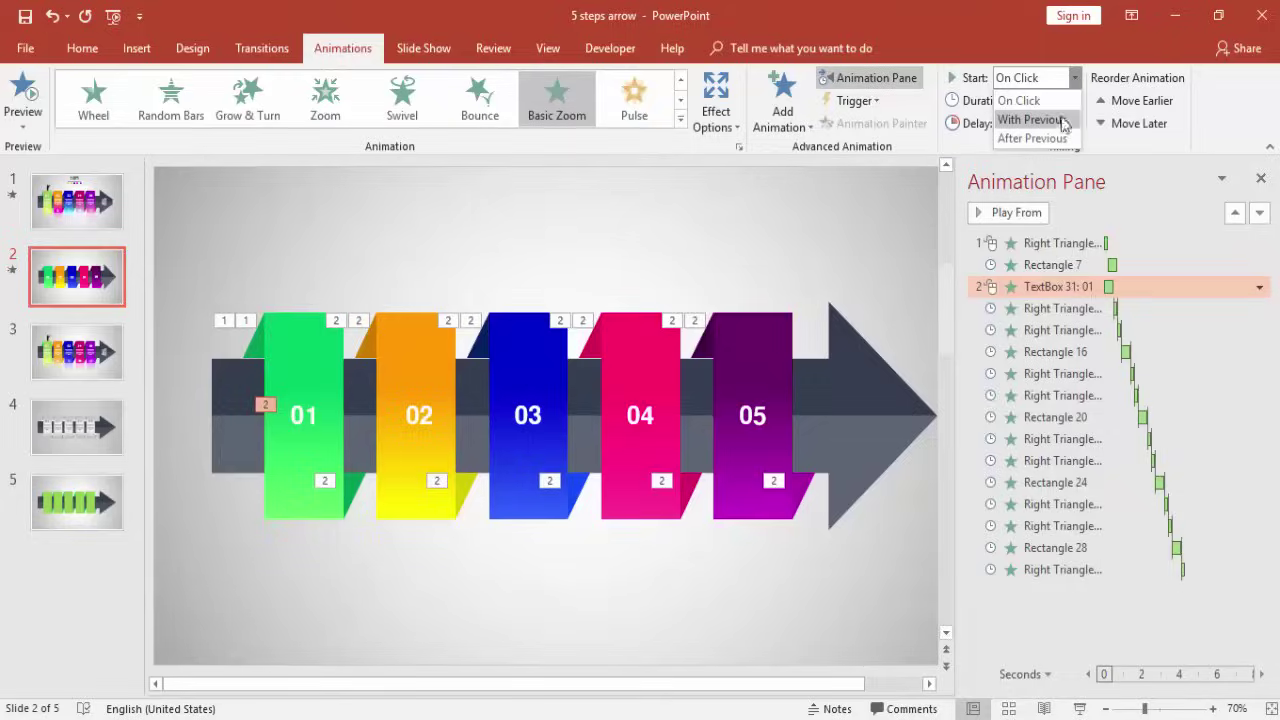
{"action": "left_click", "coordinate": [1032, 139]}
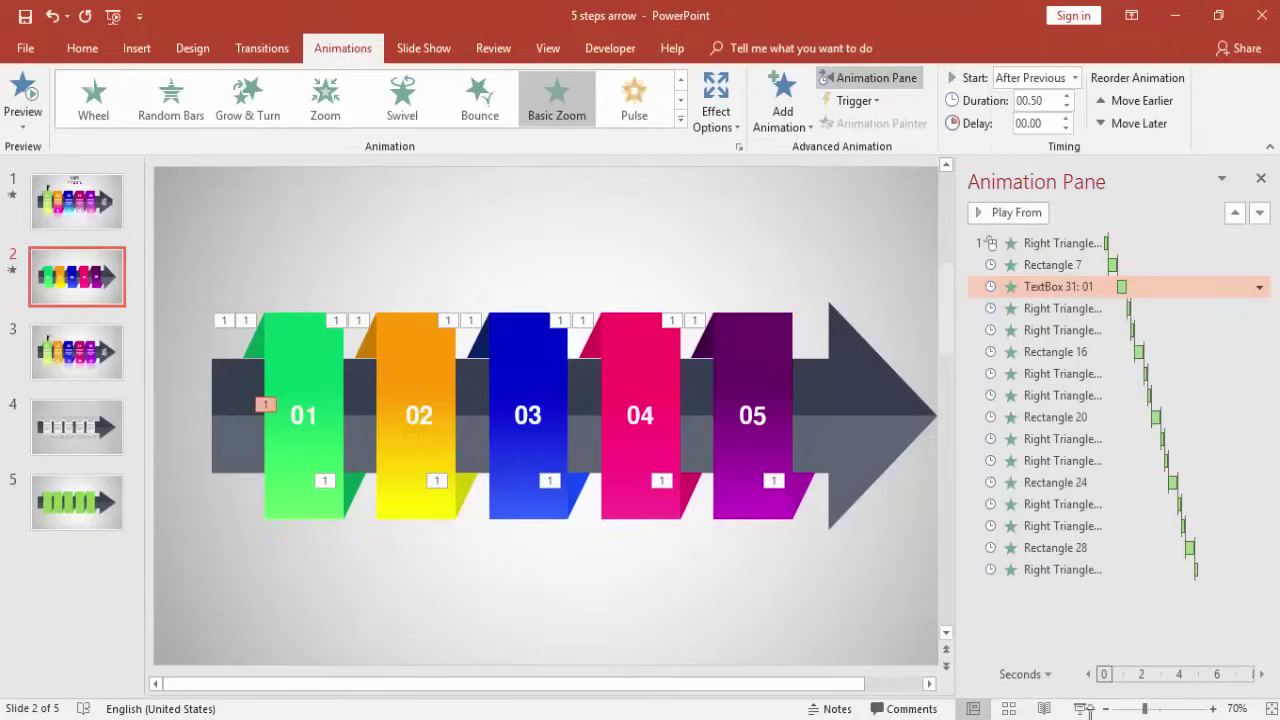
{"action": "left_click", "coordinate": [1082, 708]}
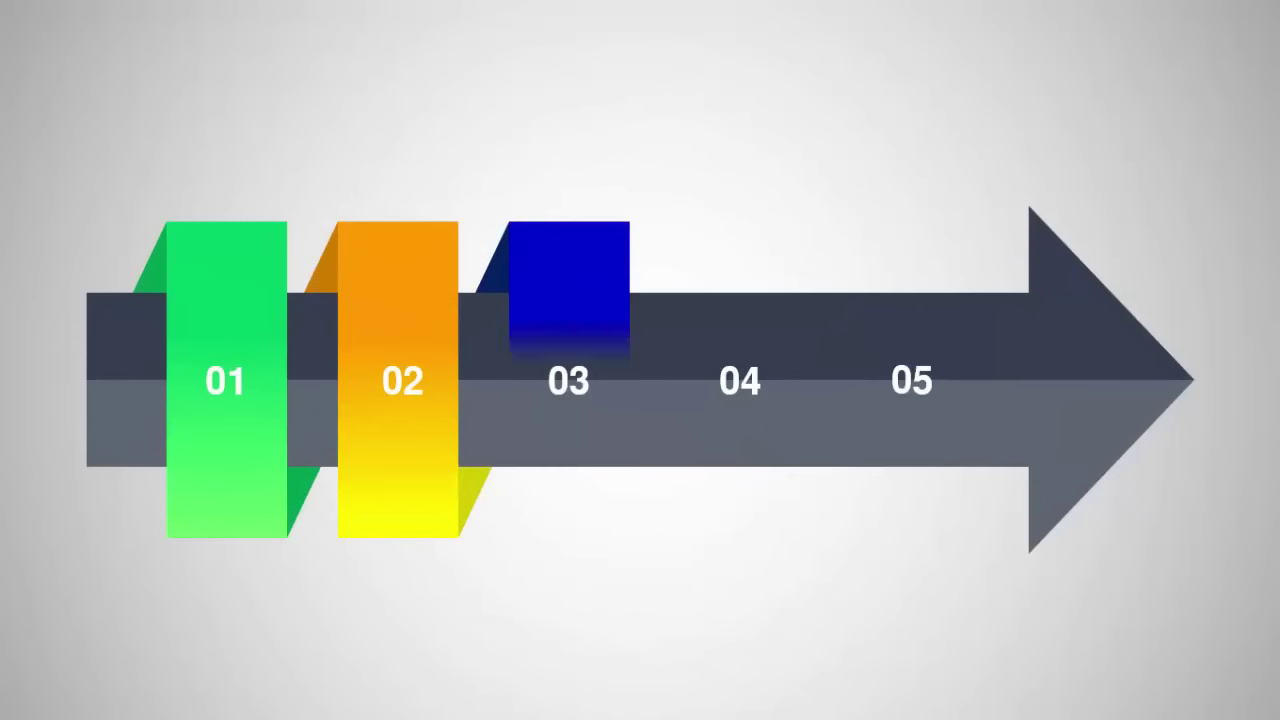
{"action": "key", "text": "Escape"}
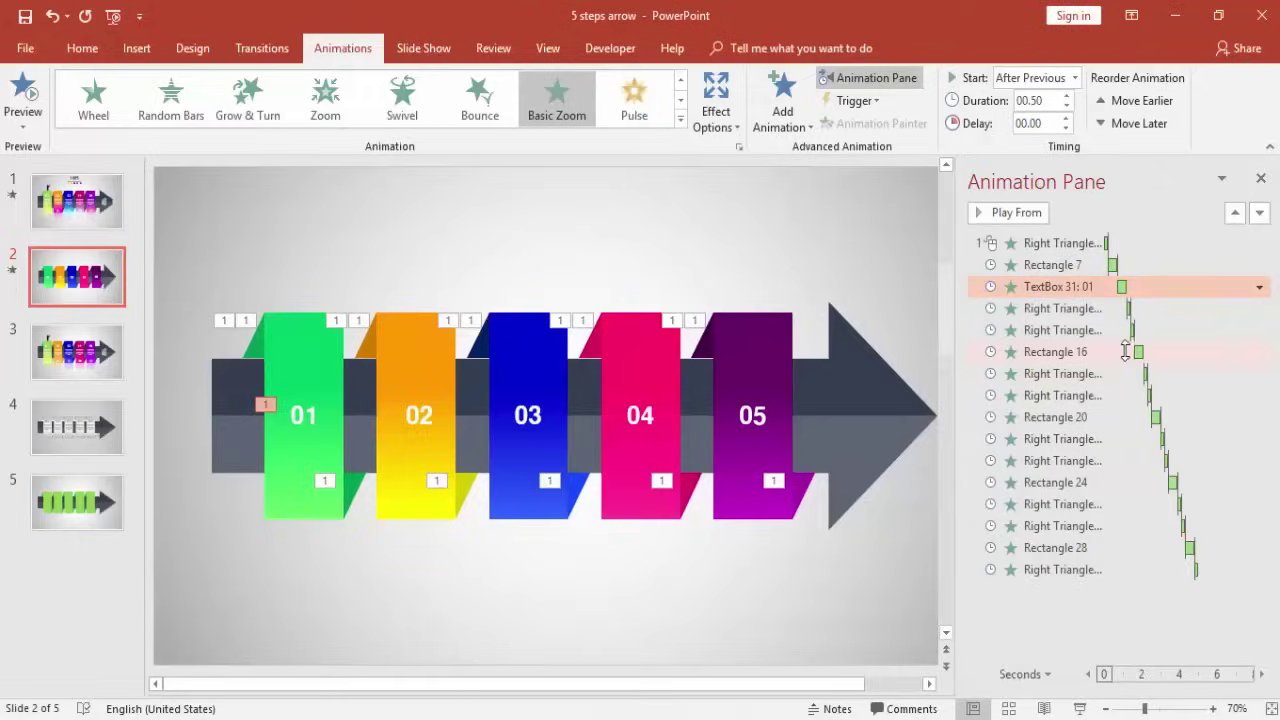
{"action": "left_click", "coordinate": [1074, 77]}
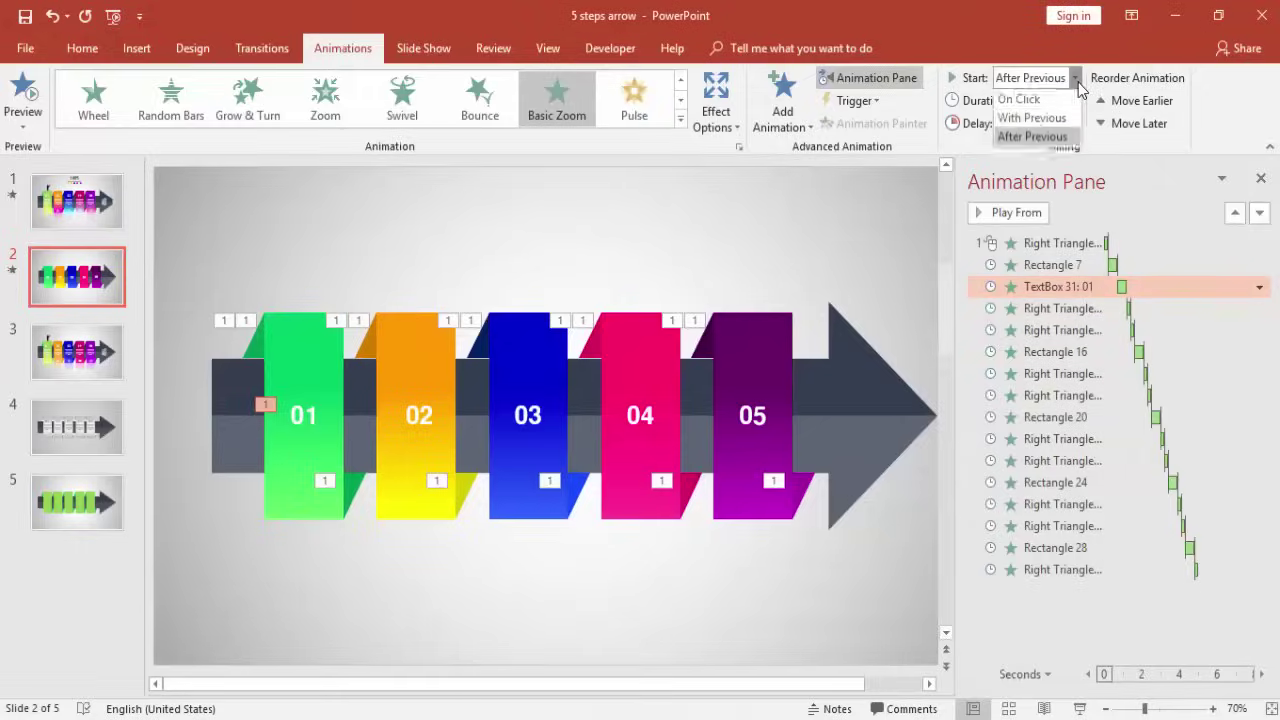
{"action": "left_click", "coordinate": [1035, 114]}
- Copy the 01 label's Basic Zoom animation onto the 02 label
{"action": "left_click", "coordinate": [1080, 708]}
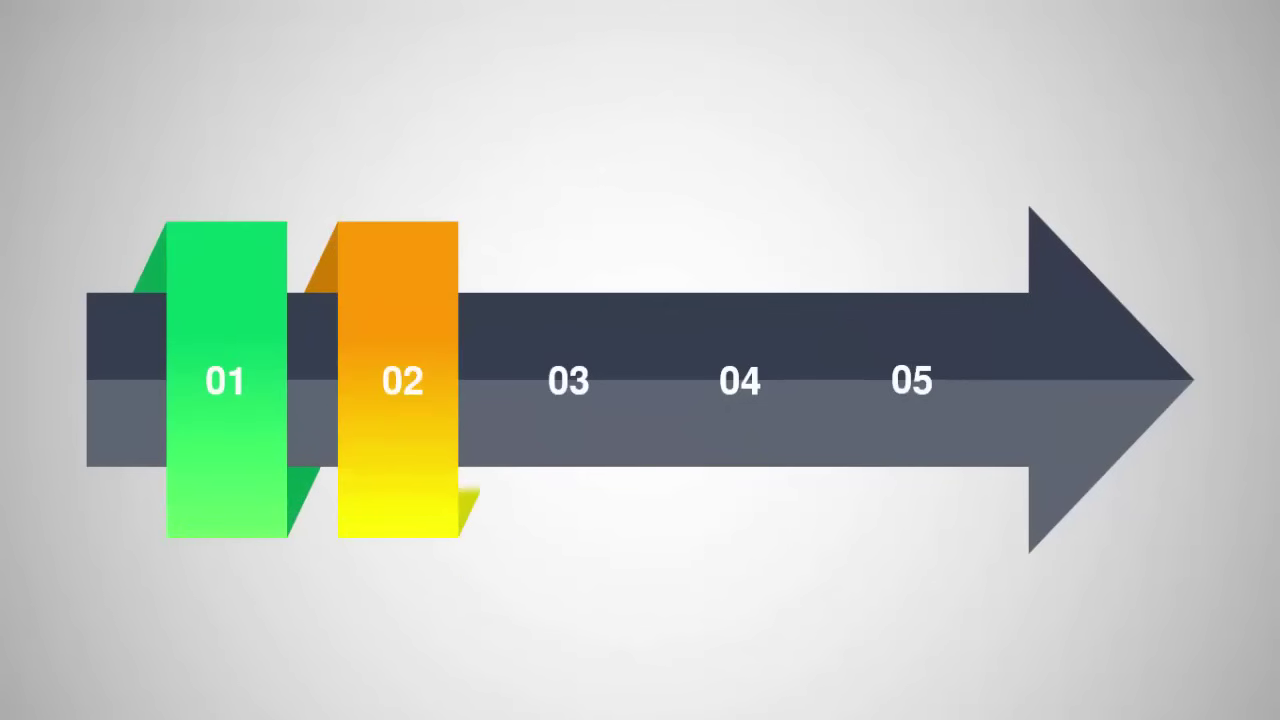
{"action": "key", "text": "Escape"}
{"action": "left_click", "coordinate": [425, 403]}
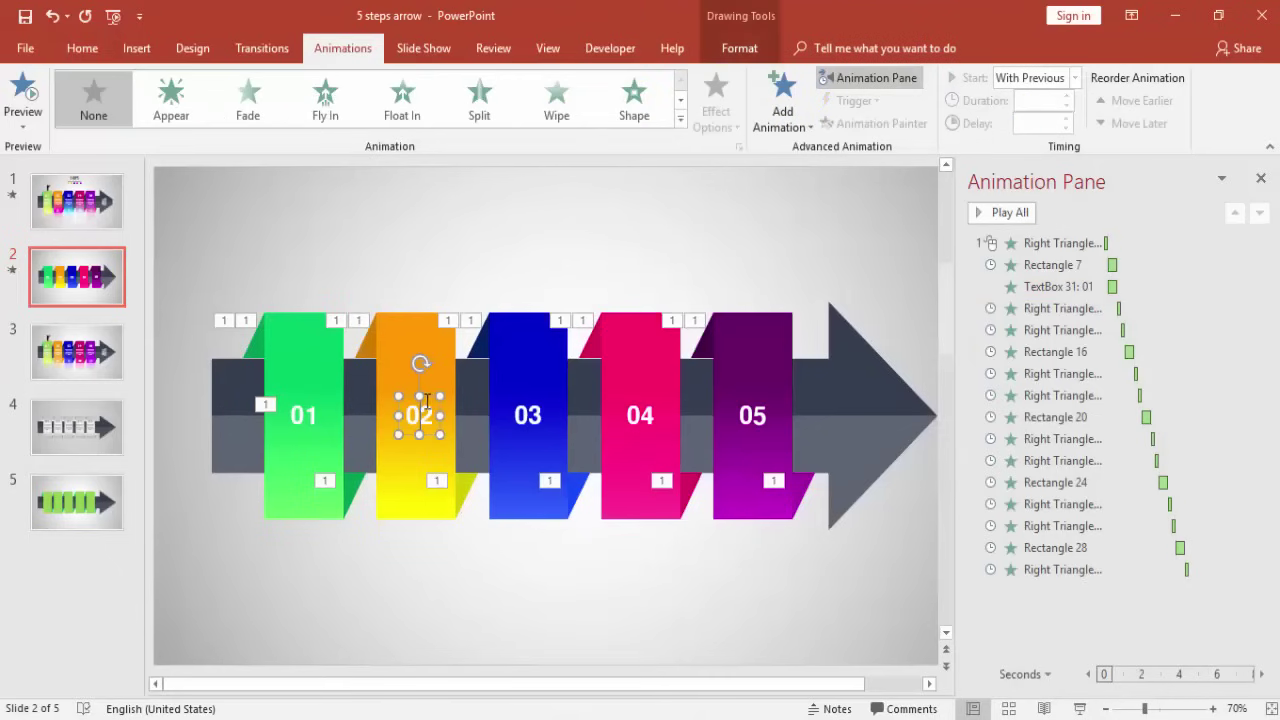
{"action": "left_click", "coordinate": [318, 412]}
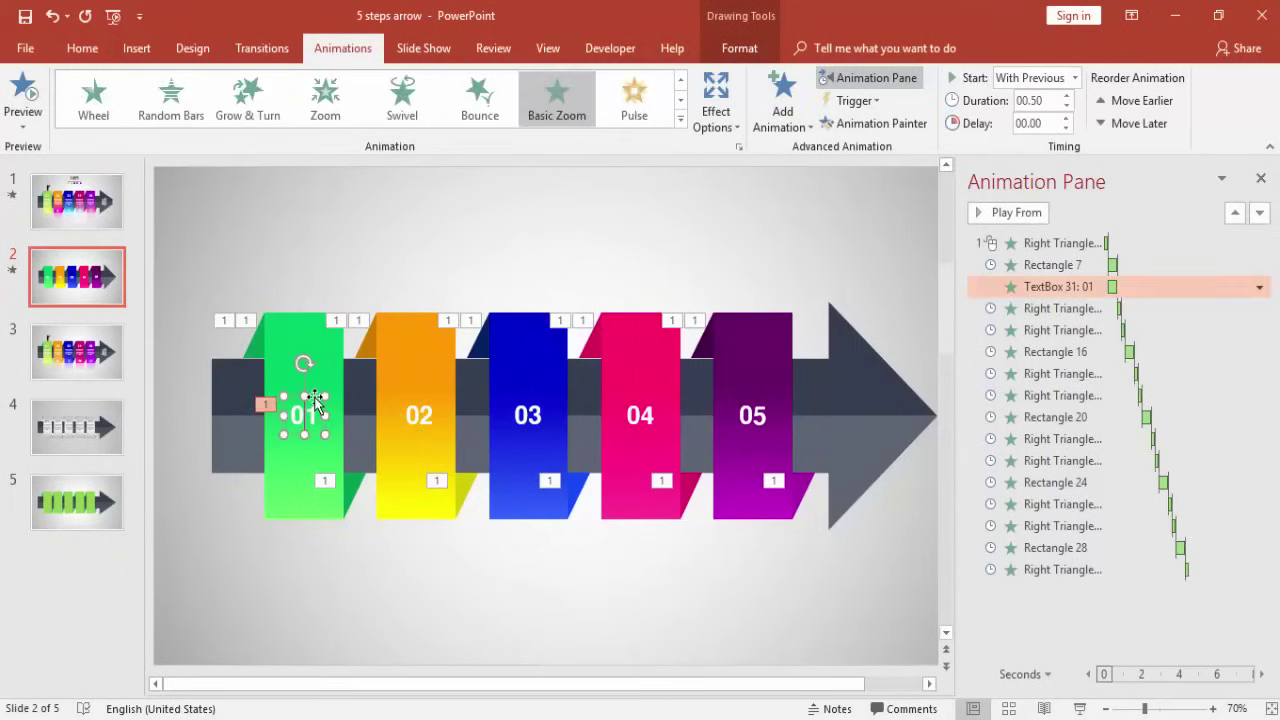
{"action": "left_click", "coordinate": [830, 123]}
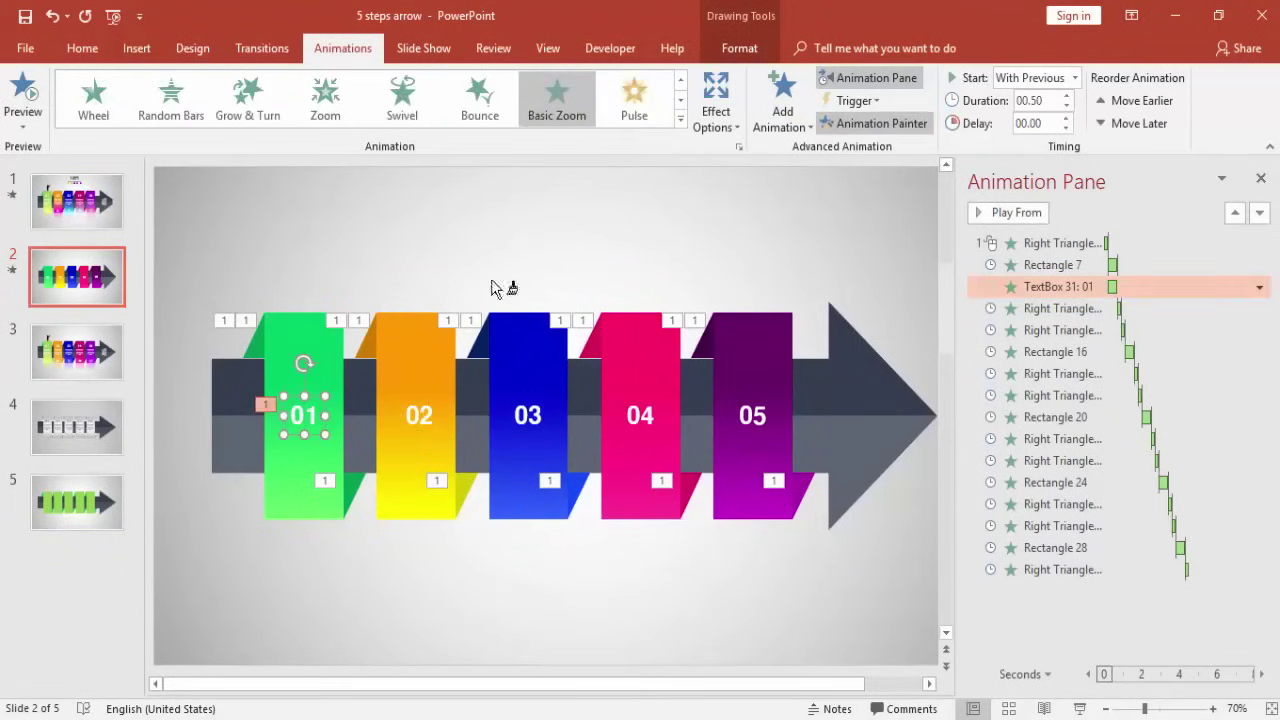
{"action": "left_click", "coordinate": [425, 413]}
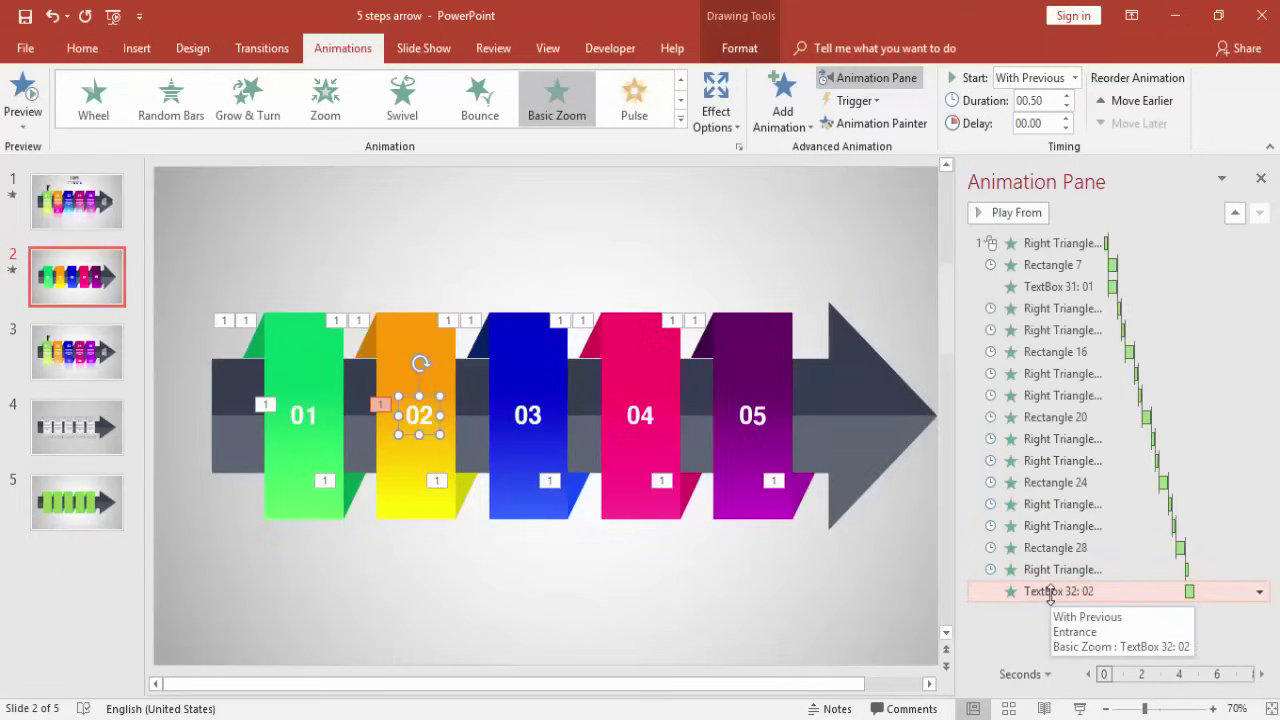
- Reorder the 02 animation to play right after Rectangle 16, previewing the sequence
{"action": "left_click_drag", "start_coordinate": [1050, 594], "coordinate": [1064, 342]}
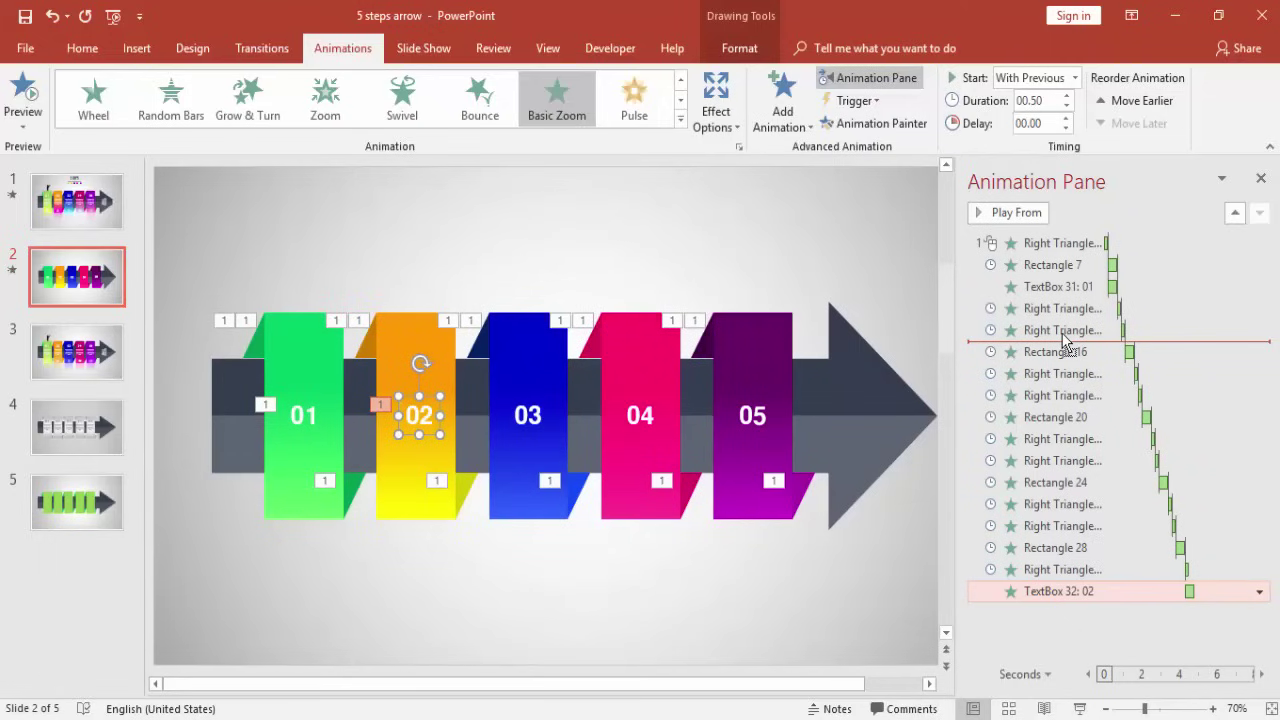
{"action": "left_click_drag", "start_coordinate": [1064, 342], "coordinate": [1070, 364]}
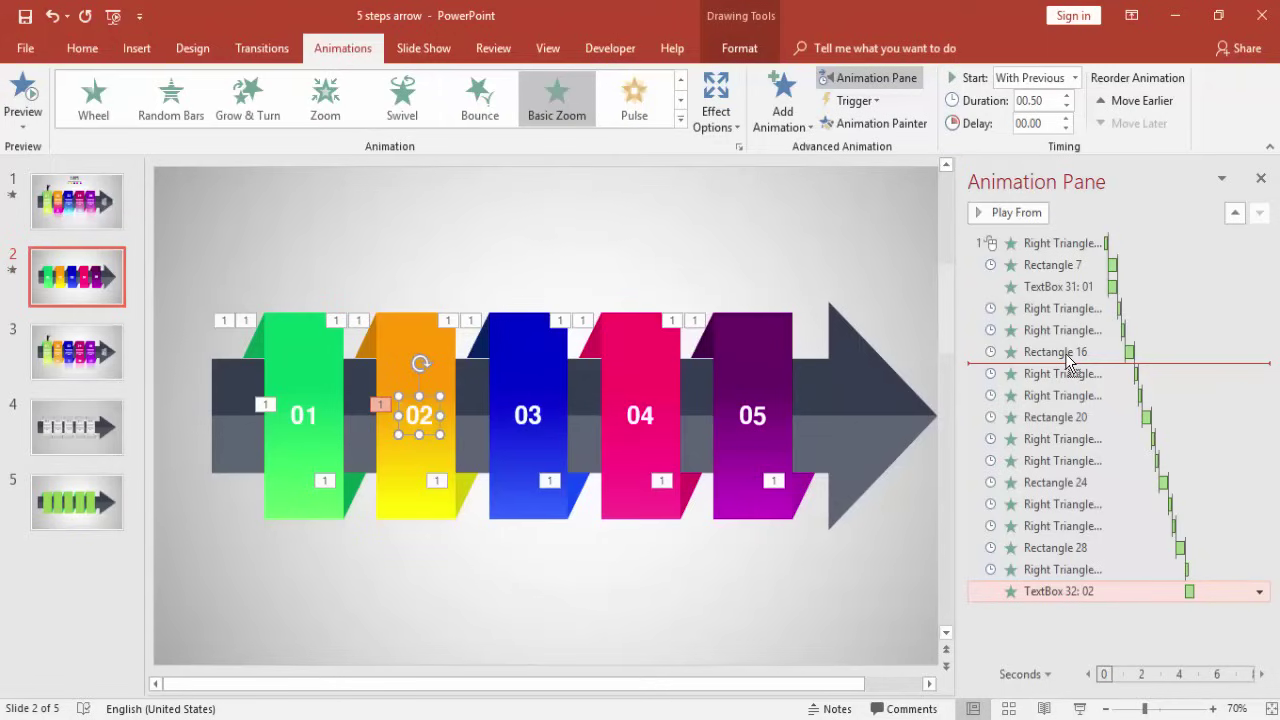
{"action": "left_click_drag", "start_coordinate": [1068, 362], "coordinate": [1070, 358]}
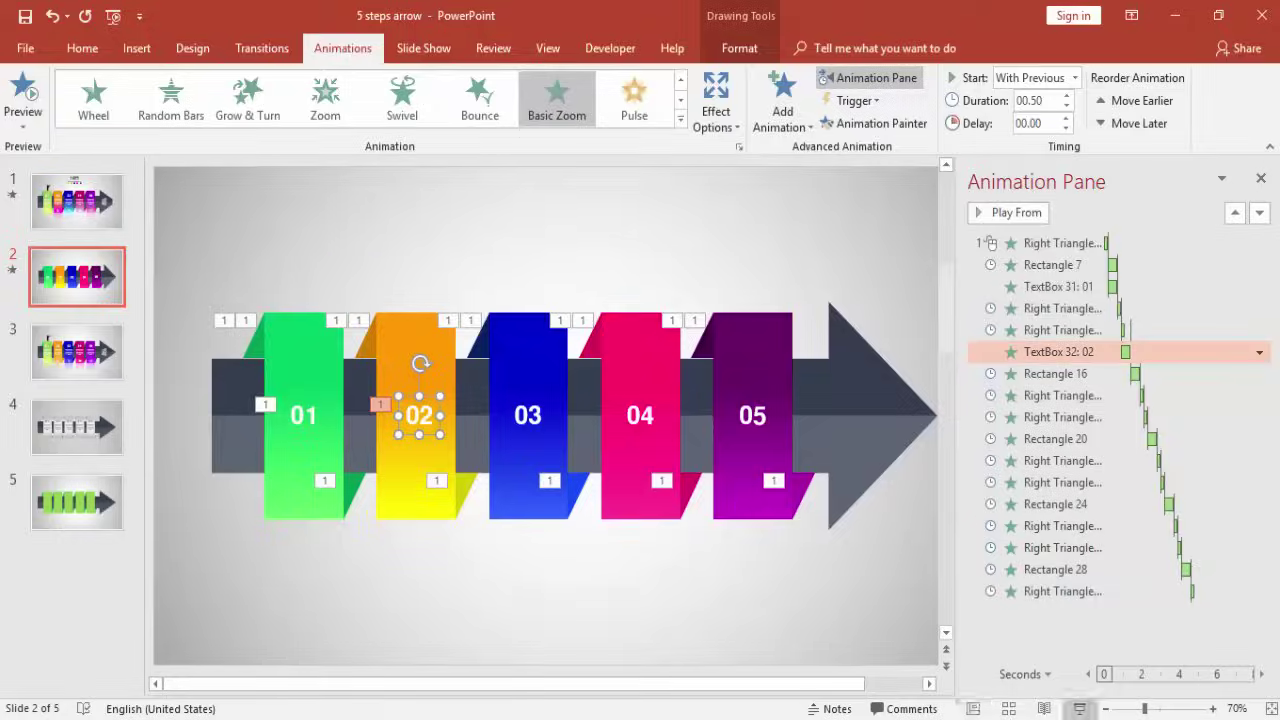
{"action": "left_click", "coordinate": [1080, 708]}
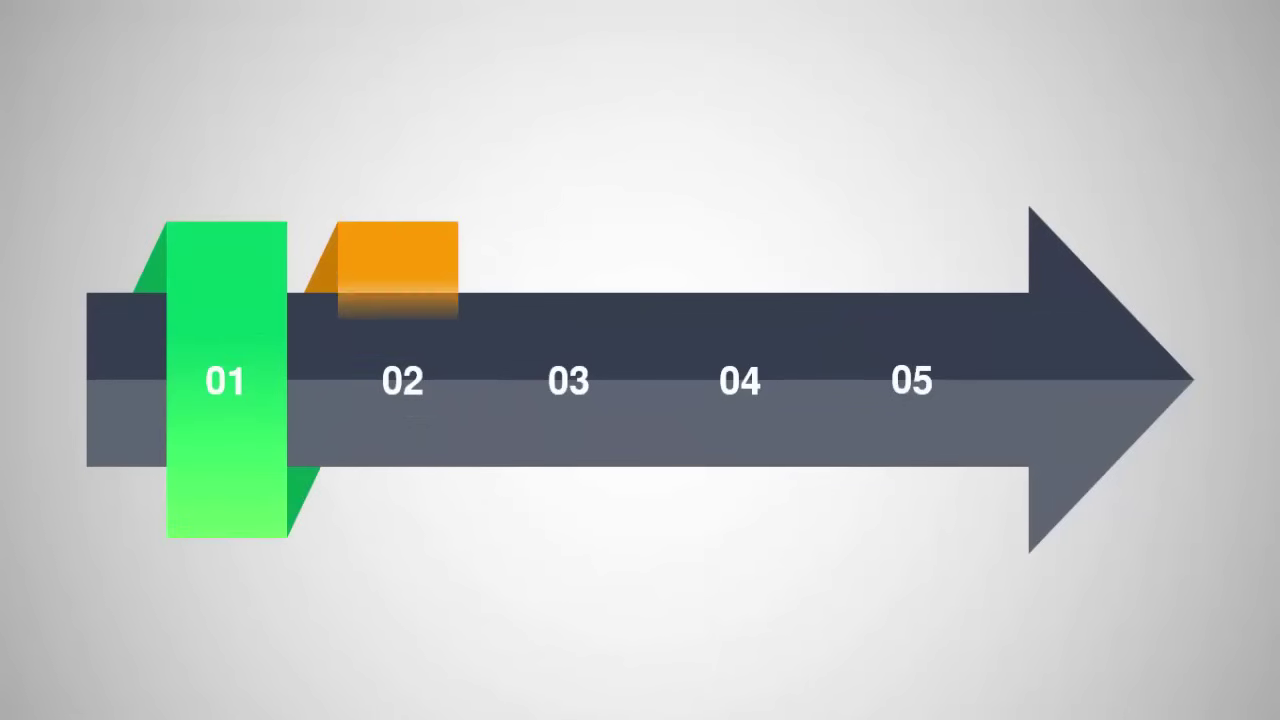
{"action": "key", "text": "Escape"}
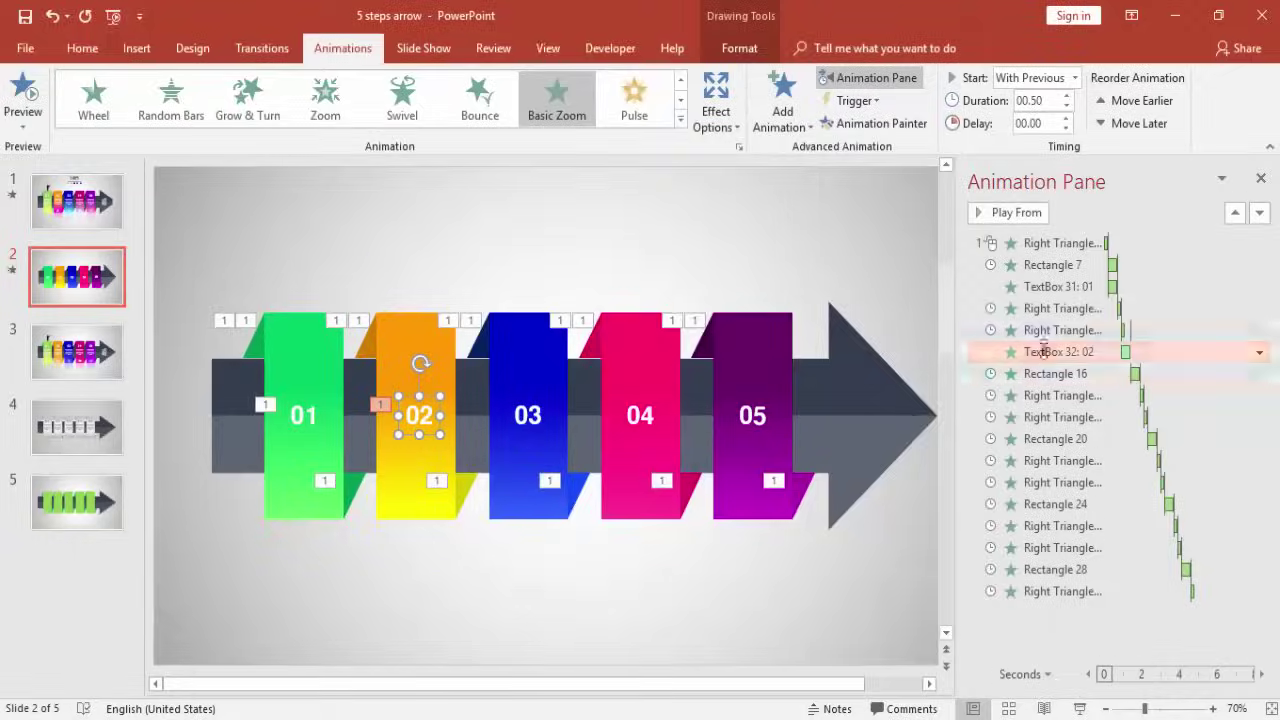
{"action": "left_click_drag", "start_coordinate": [1043, 350], "coordinate": [1045, 385]}
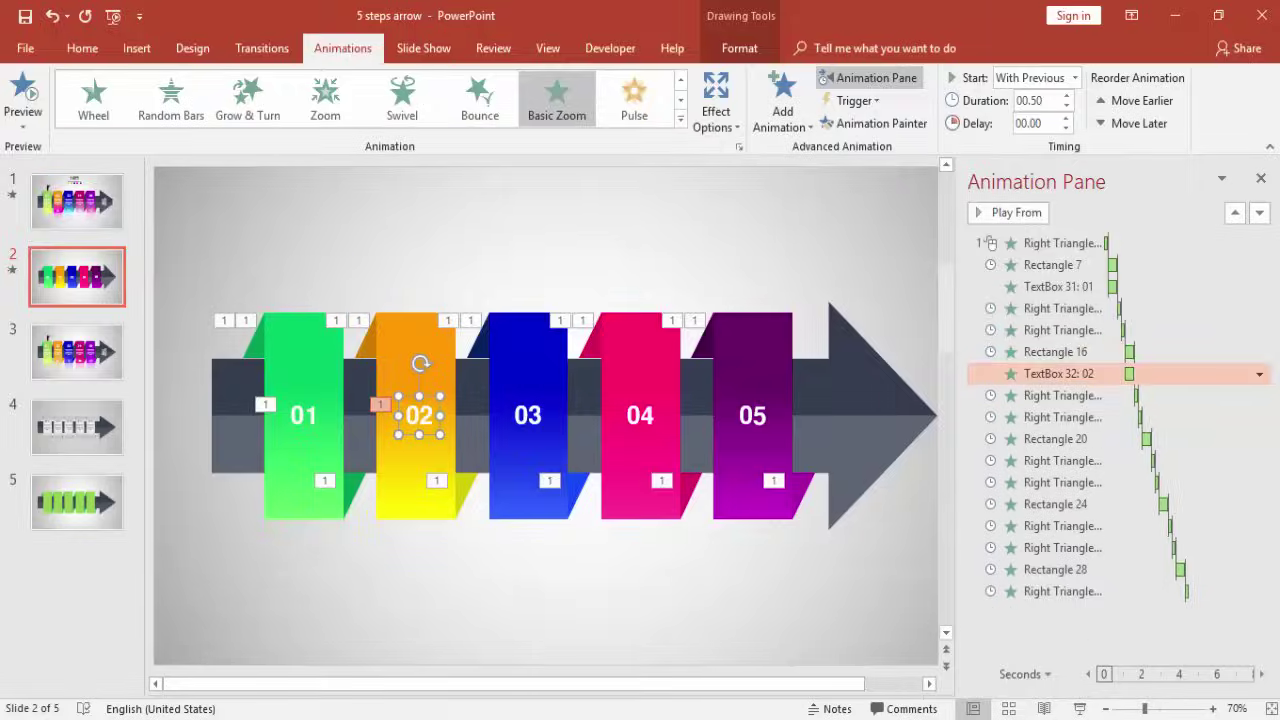
{"action": "left_click", "coordinate": [1080, 708]}
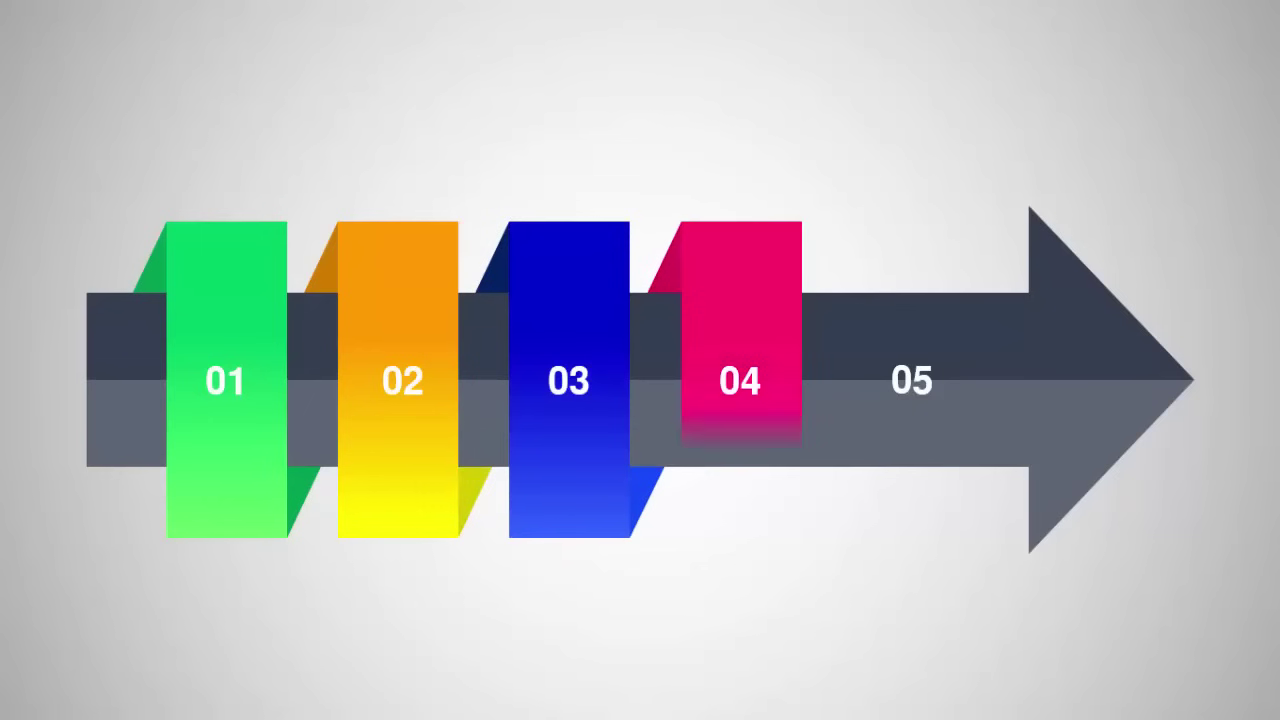
{"action": "key", "text": "Escape"}
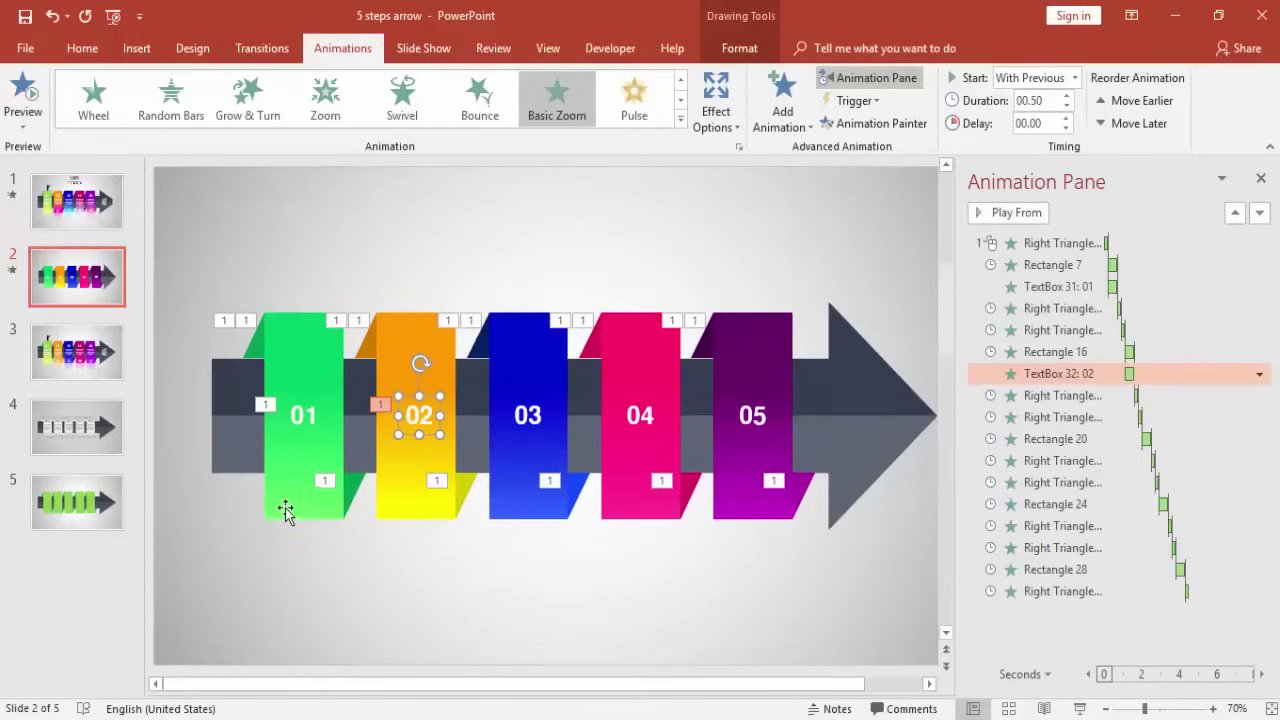
{"action": "left_click", "coordinate": [280, 505]}
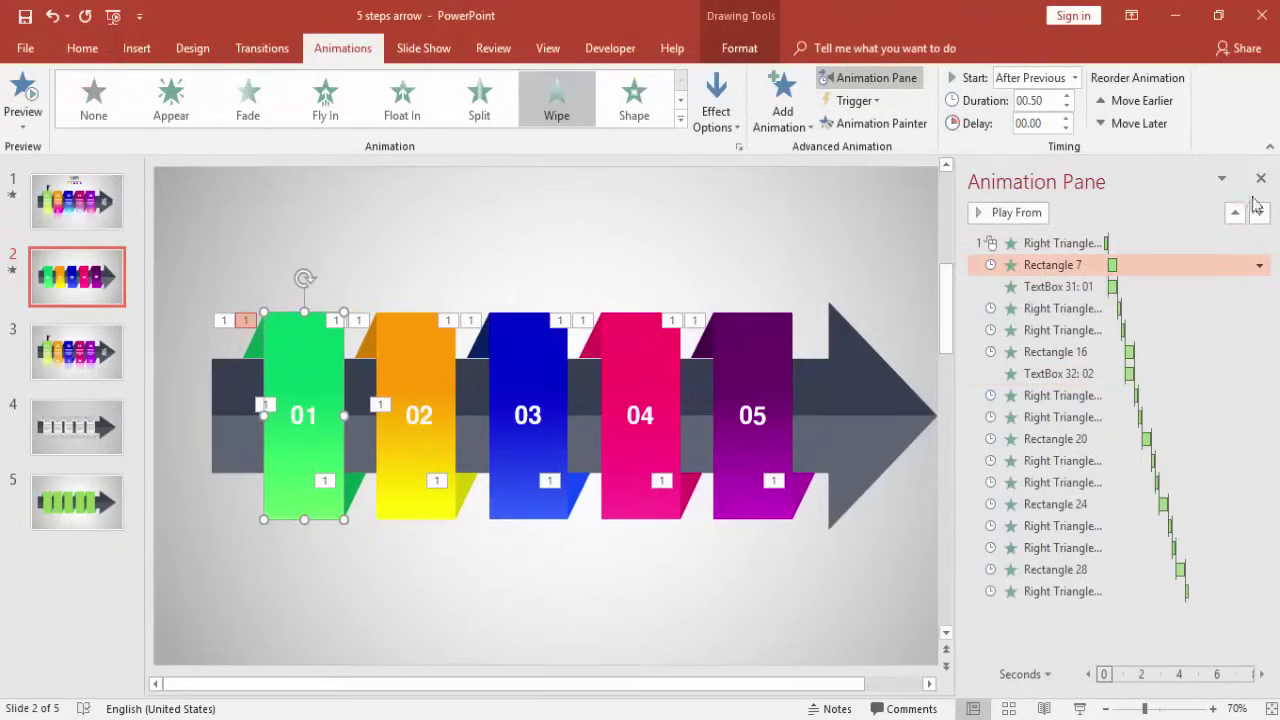
{"action": "left_click", "coordinate": [433, 424]}
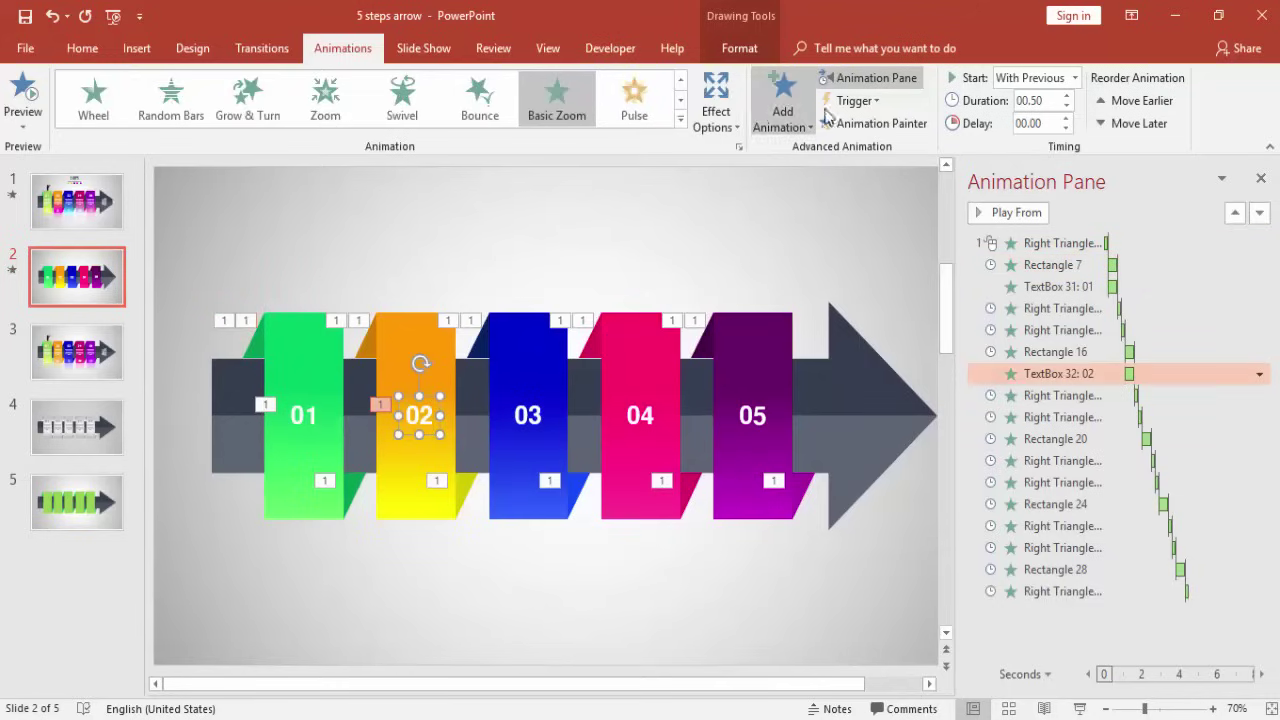
- Paint the 02 label's Basic Zoom animation onto the 03, 04 and 05 labels
{"action": "left_click", "coordinate": [872, 123]}
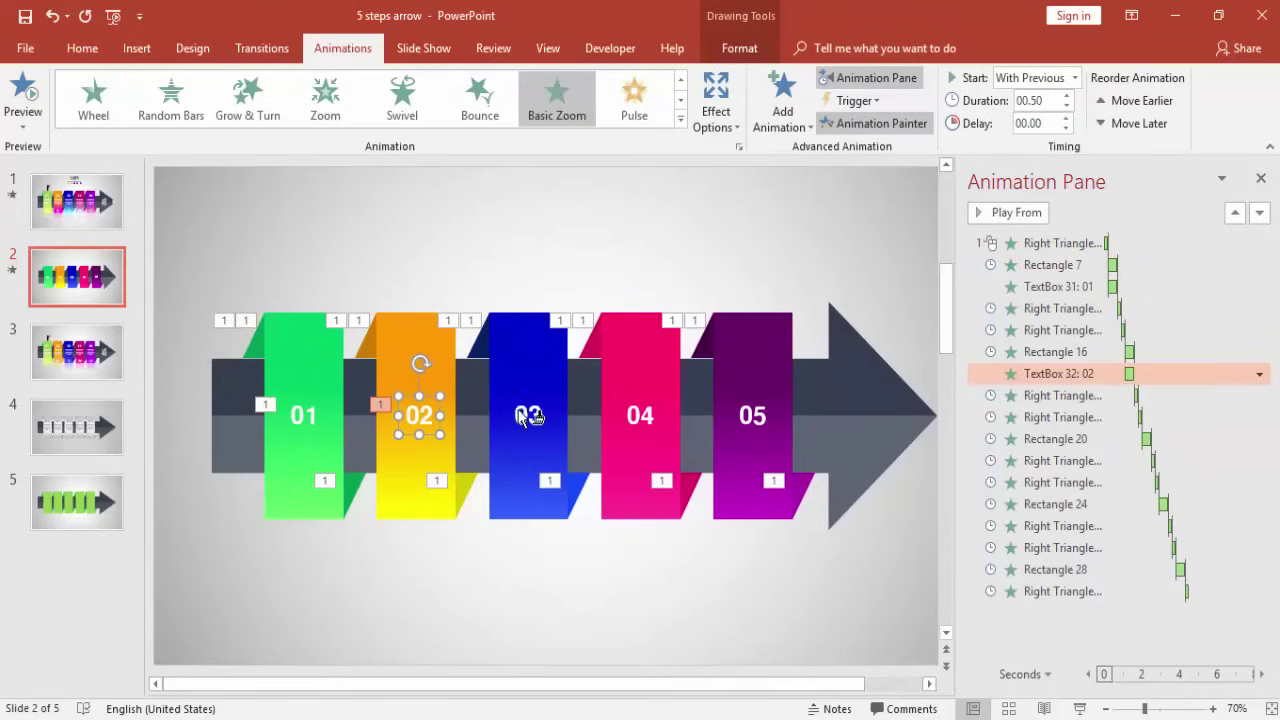
{"action": "left_click", "coordinate": [520, 414]}
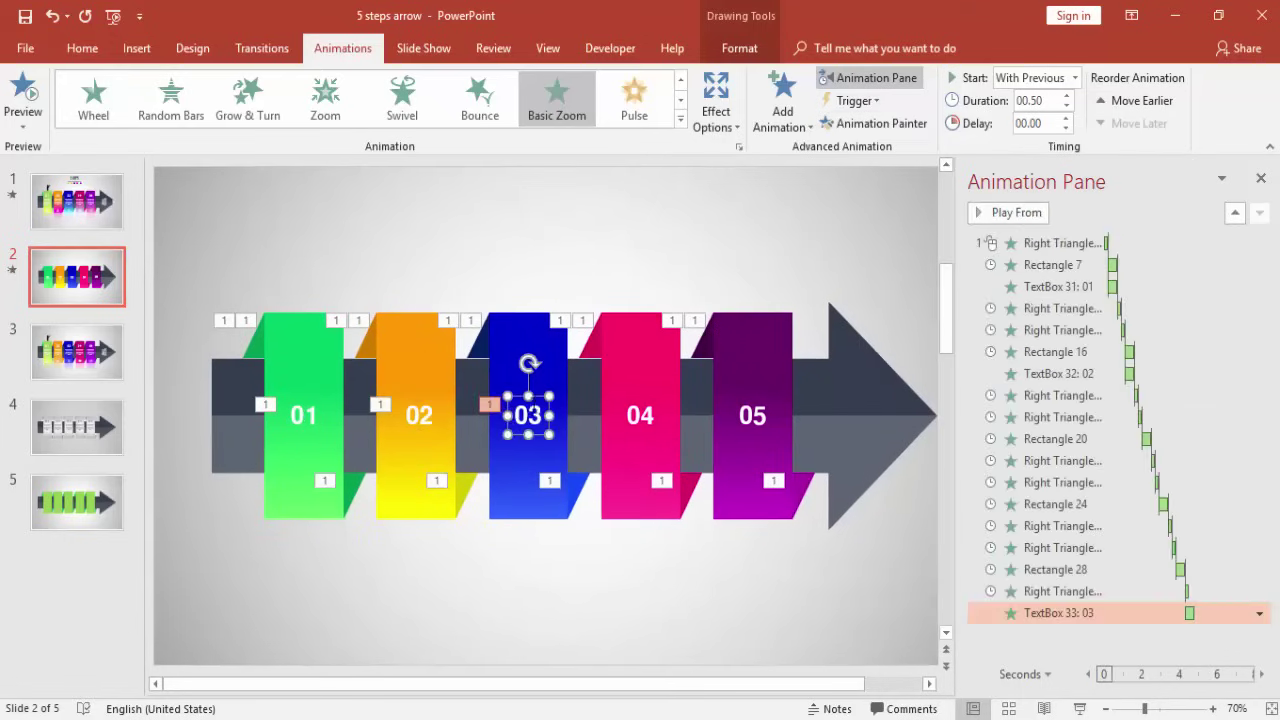
{"action": "left_click", "coordinate": [849, 125]}
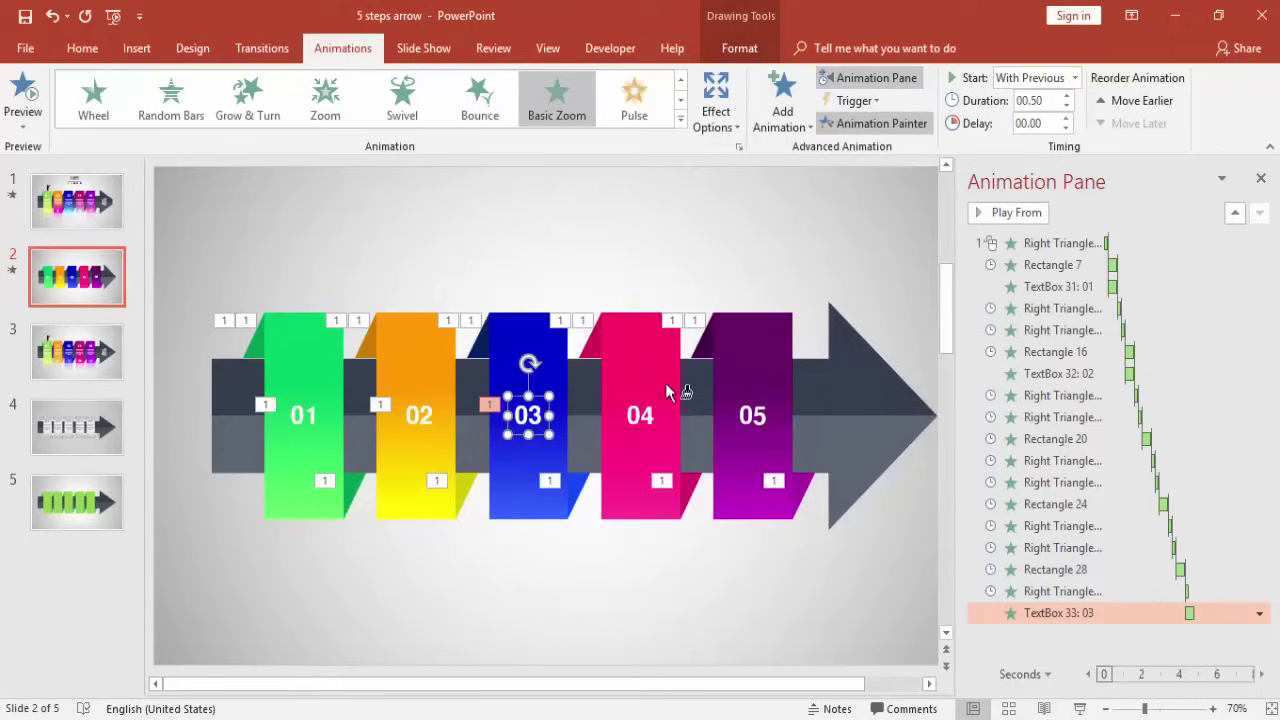
{"action": "left_click", "coordinate": [648, 424]}
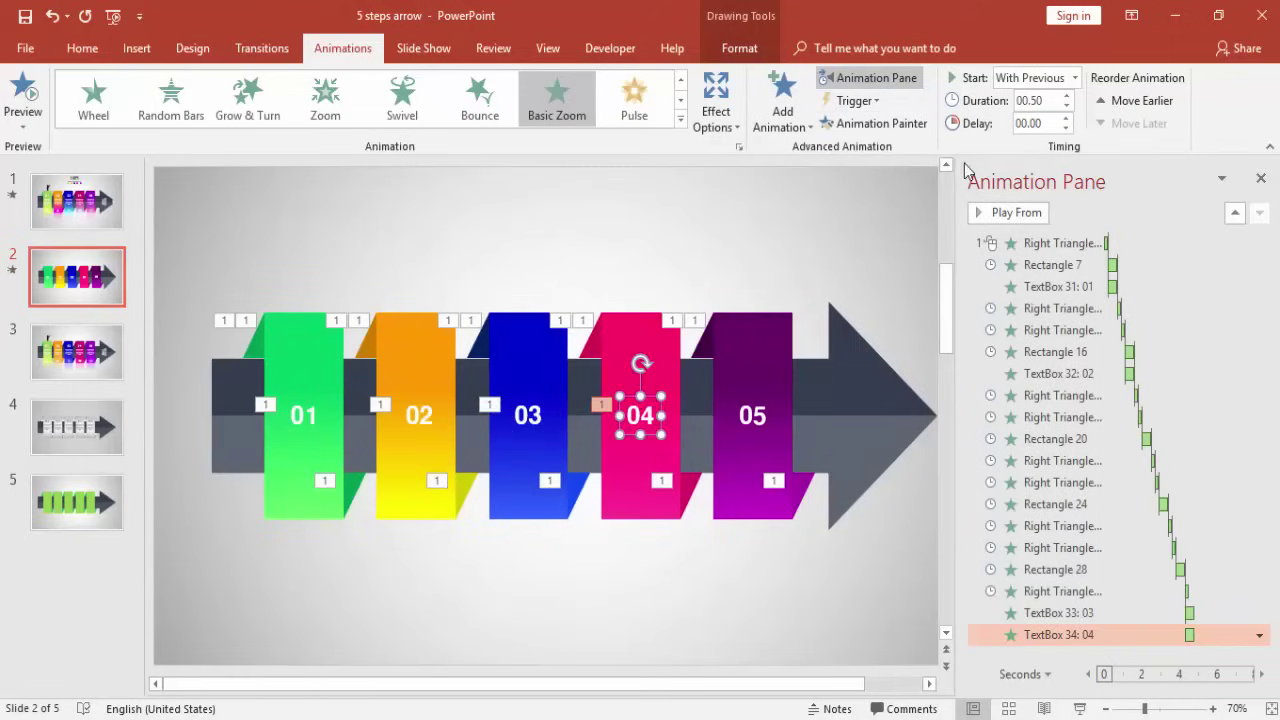
{"action": "left_click", "coordinate": [862, 123]}
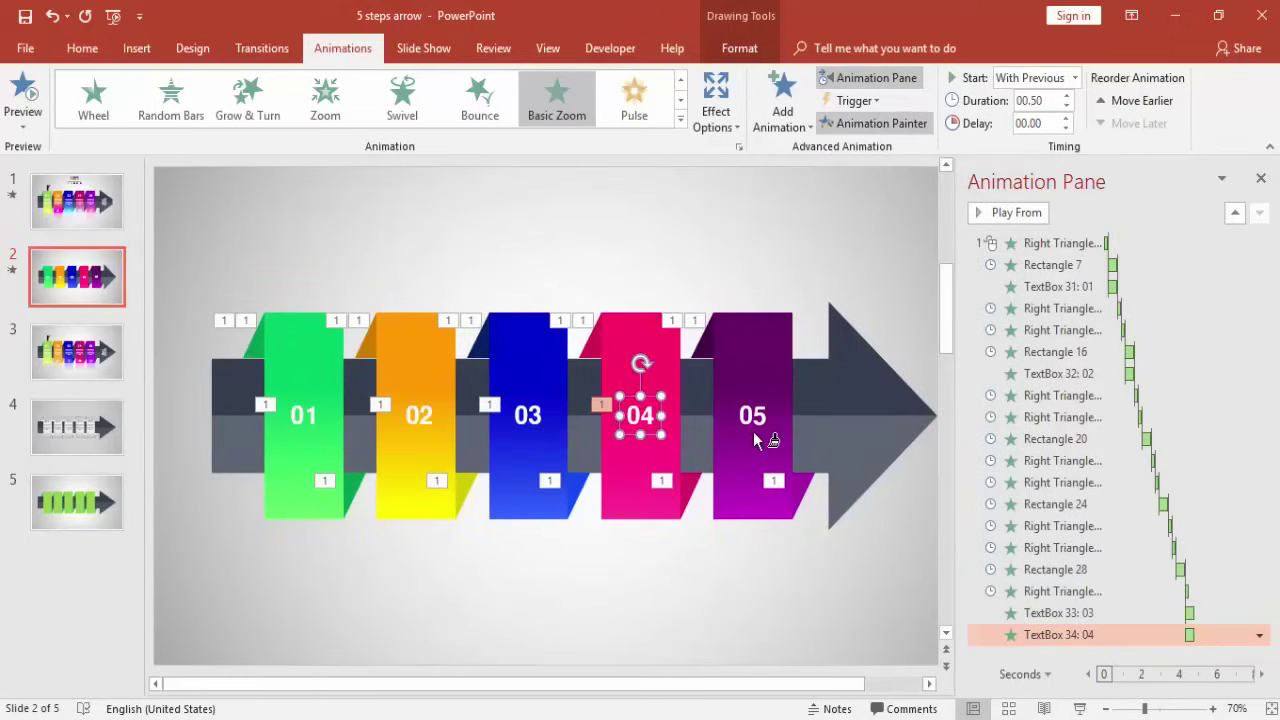
{"action": "left_click", "coordinate": [757, 425]}
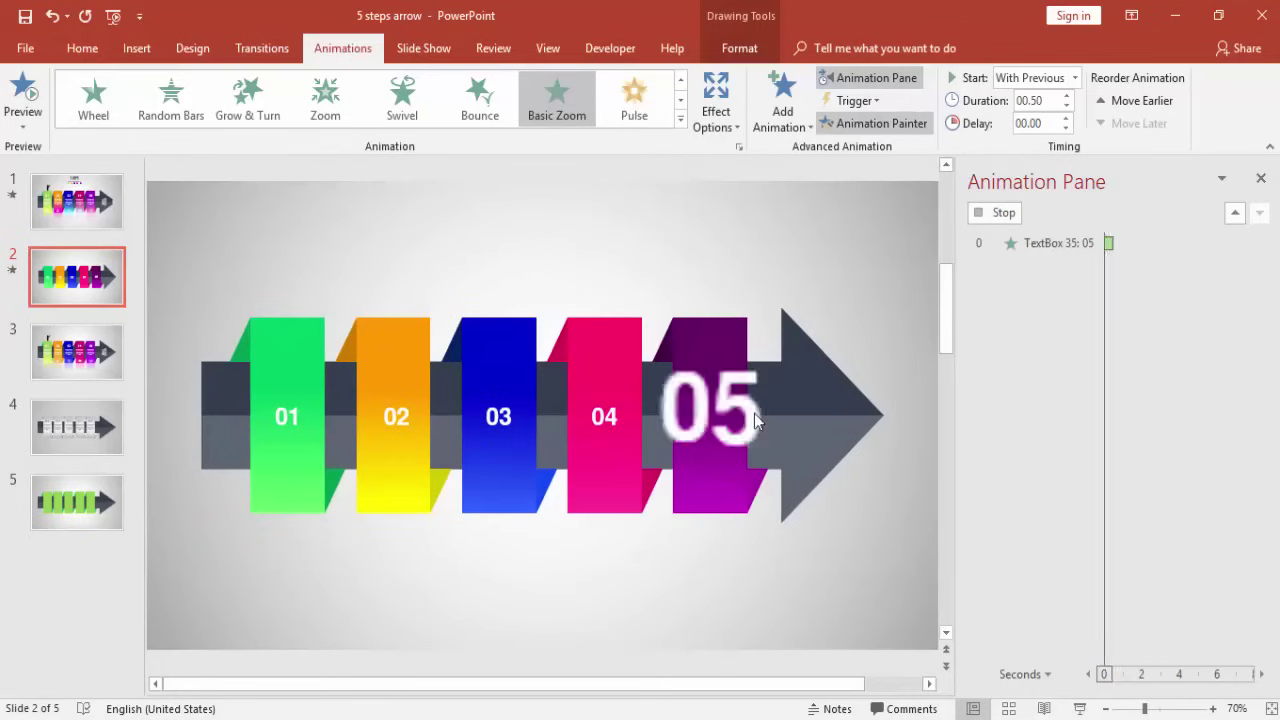
{"action": "left_click", "coordinate": [822, 565]}
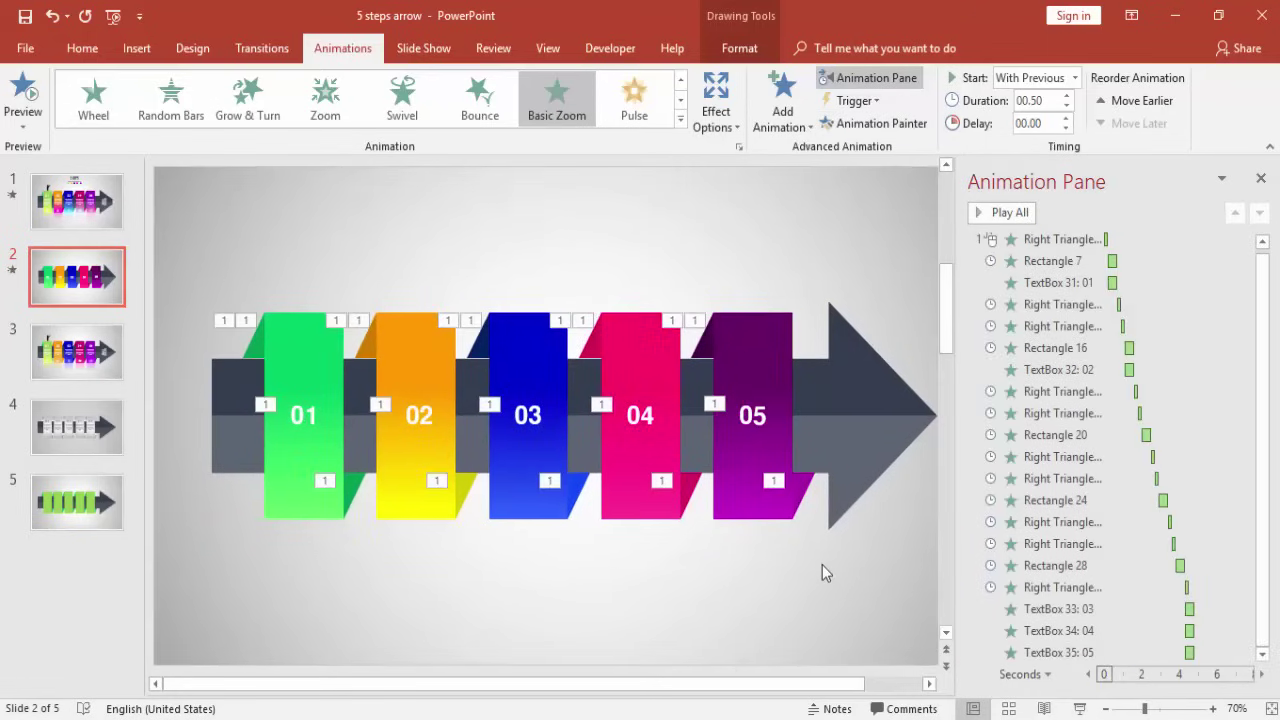
- Move the 03 animation after Rectangle 20 and 04 after Rectangle 24, then preview
{"action": "left_click", "coordinate": [1040, 608]}
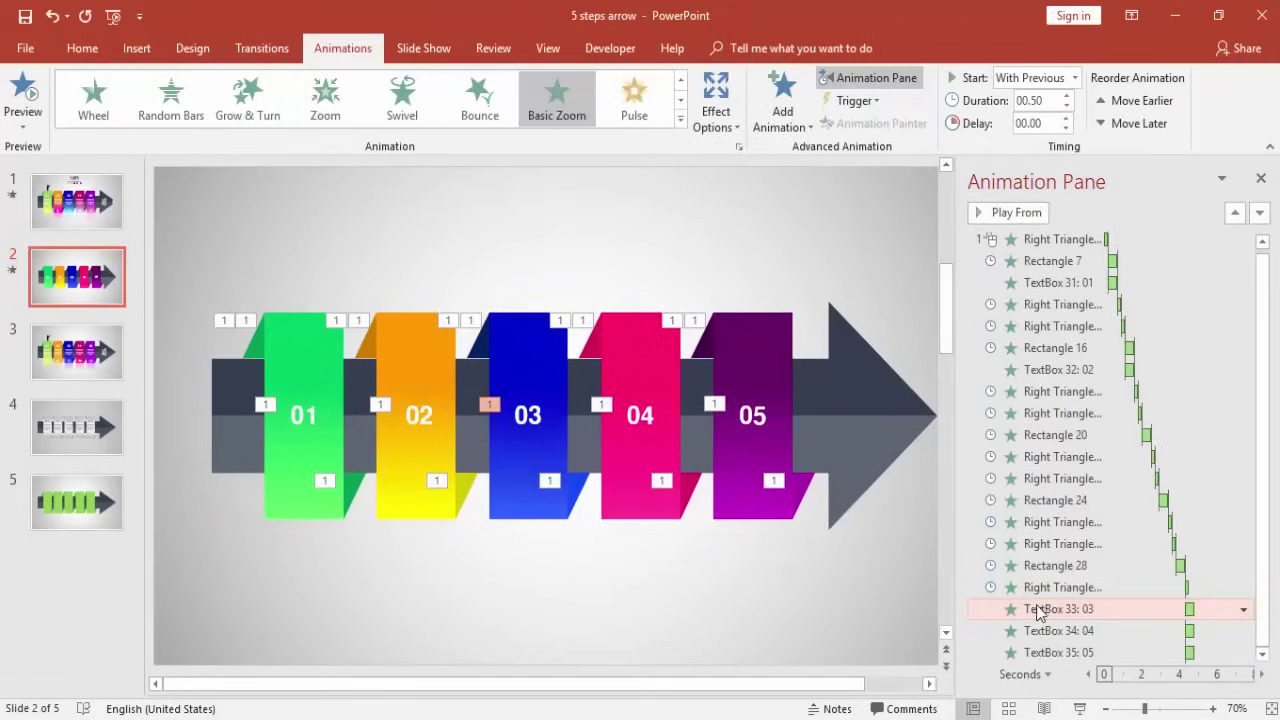
{"action": "left_click_drag", "start_coordinate": [1040, 612], "coordinate": [1046, 452]}
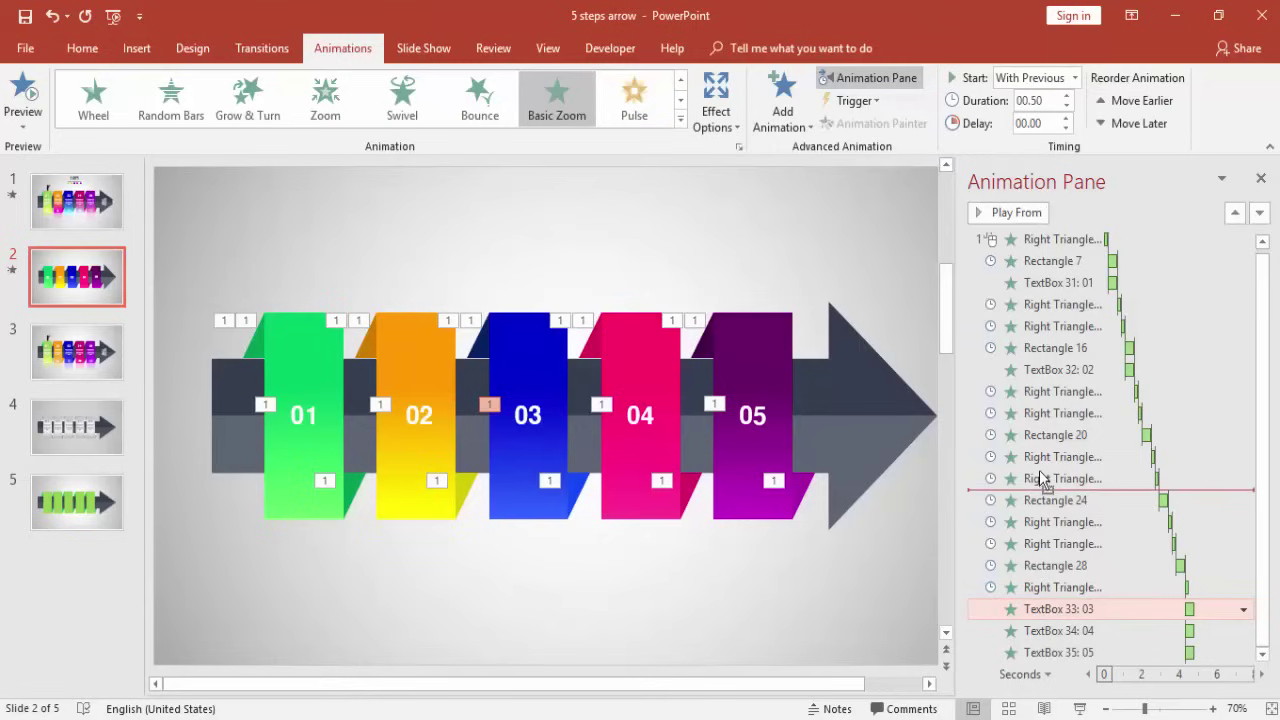
{"action": "left_click", "coordinate": [1053, 638]}
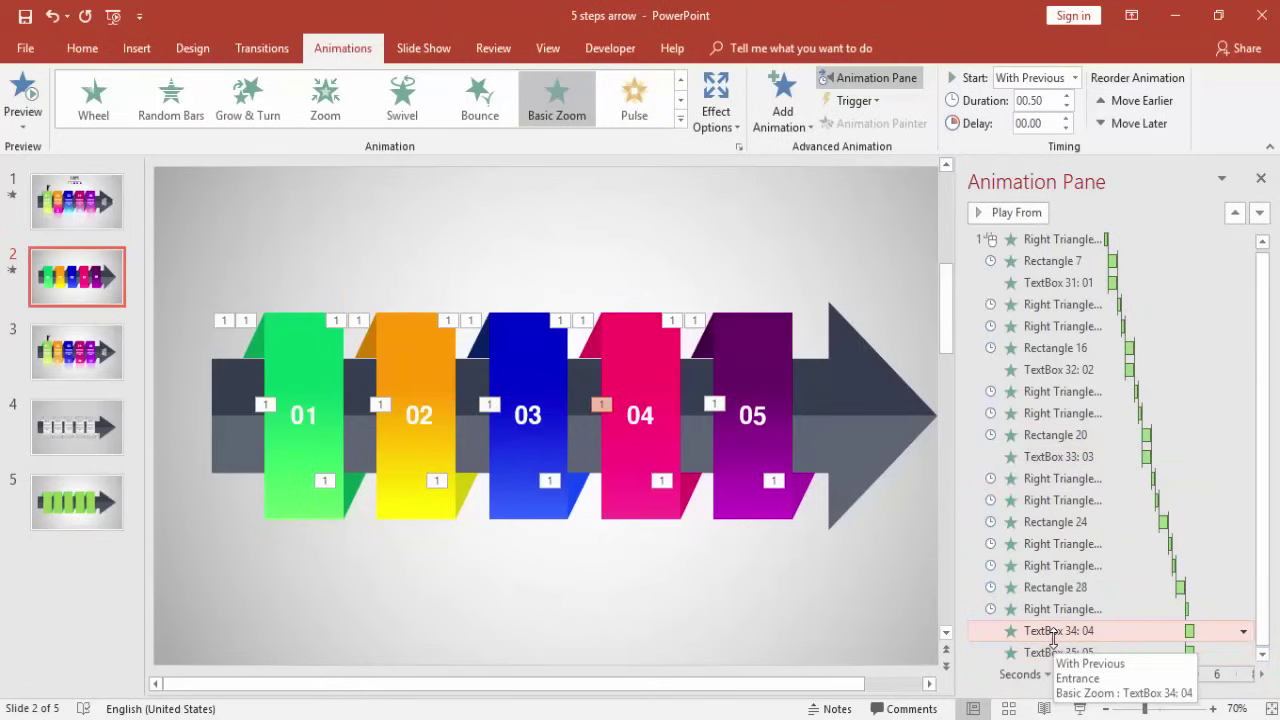
{"action": "left_click_drag", "start_coordinate": [1053, 635], "coordinate": [1053, 550]}
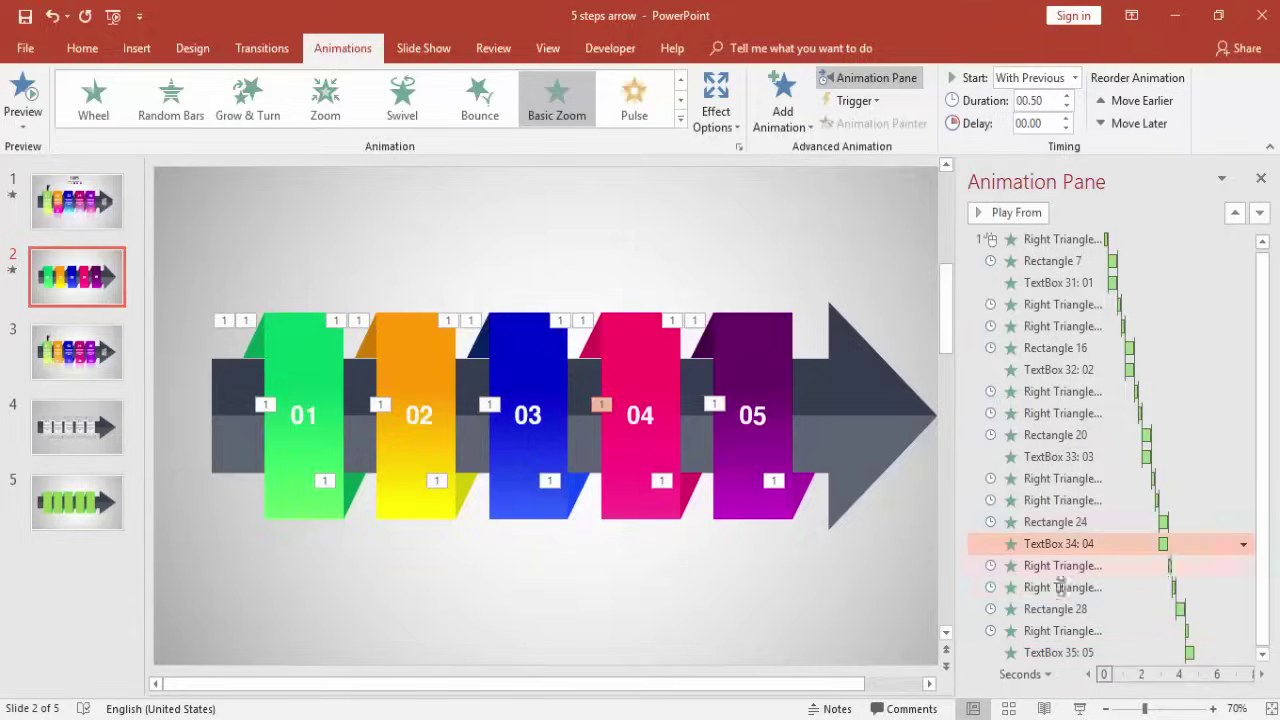
{"action": "left_click", "coordinate": [1080, 709]}
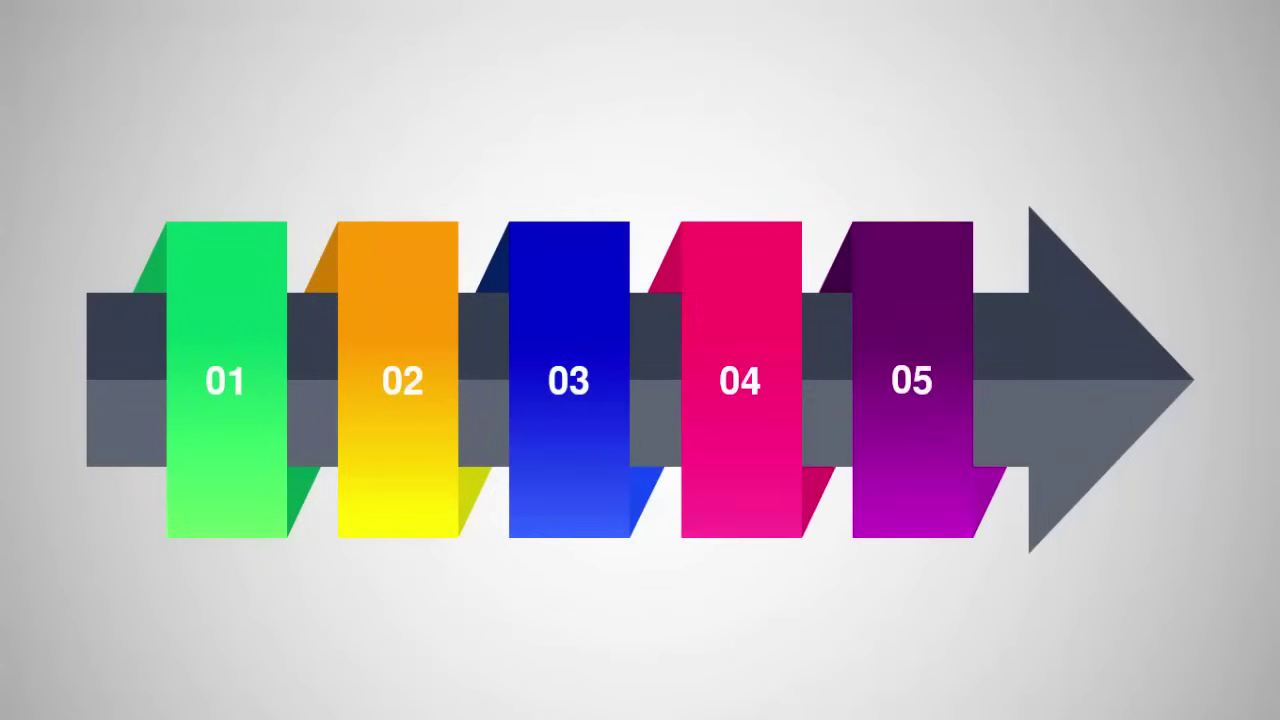
- Give the green 01 band a soft reflection preset
{"action": "key", "text": "Escape"}
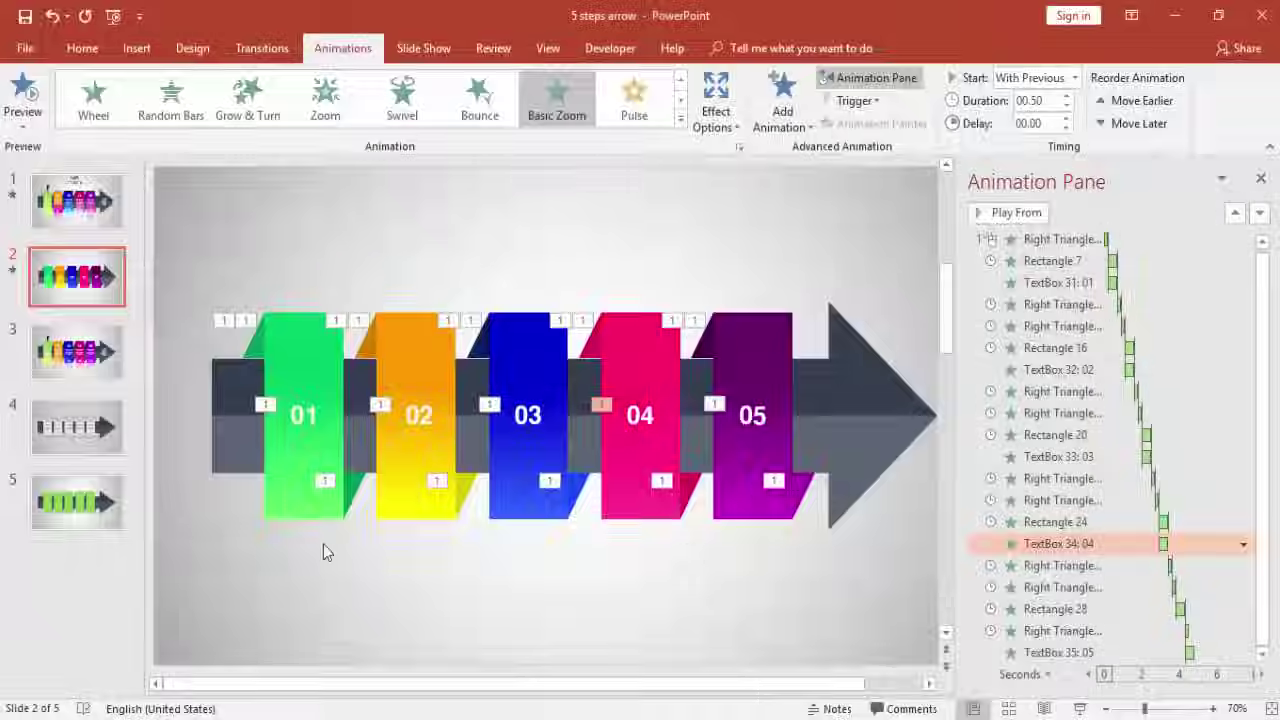
{"action": "left_click", "coordinate": [1261, 178]}
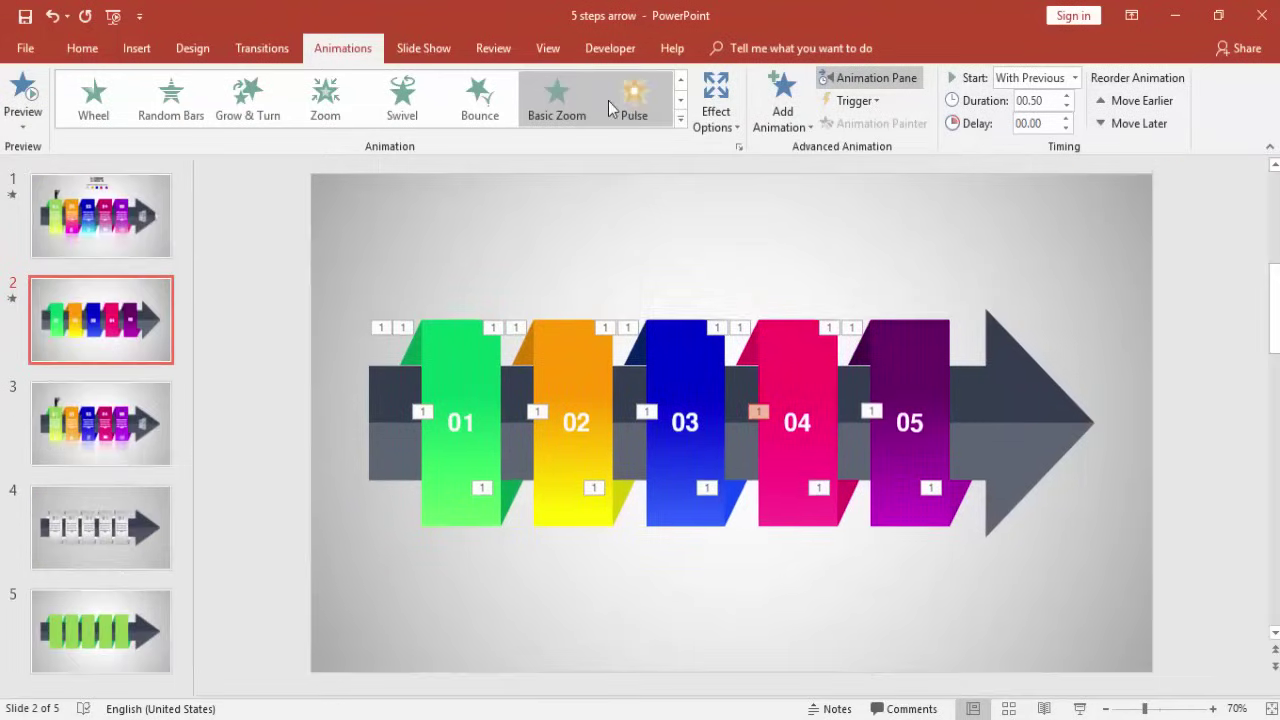
{"action": "left_click", "coordinate": [466, 526]}
{"action": "right_click", "coordinate": [465, 526]}
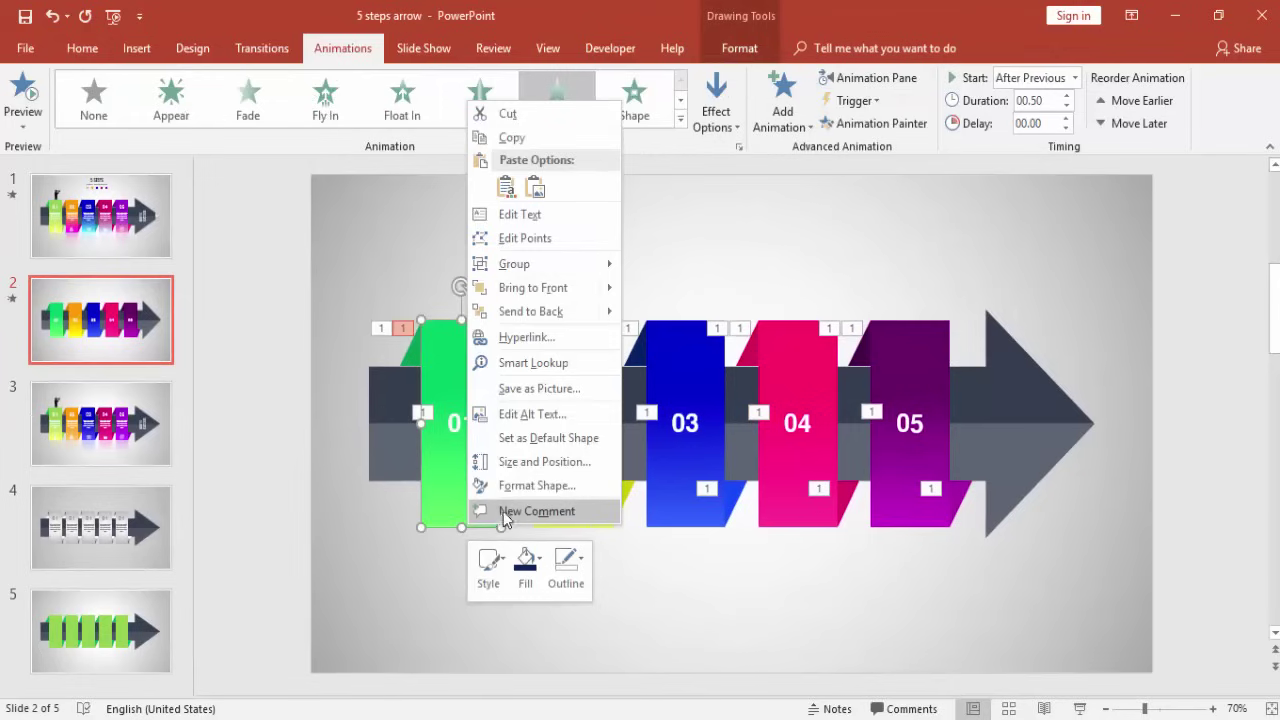
{"action": "key", "text": "Escape"}
{"action": "left_click", "coordinate": [1082, 246]}
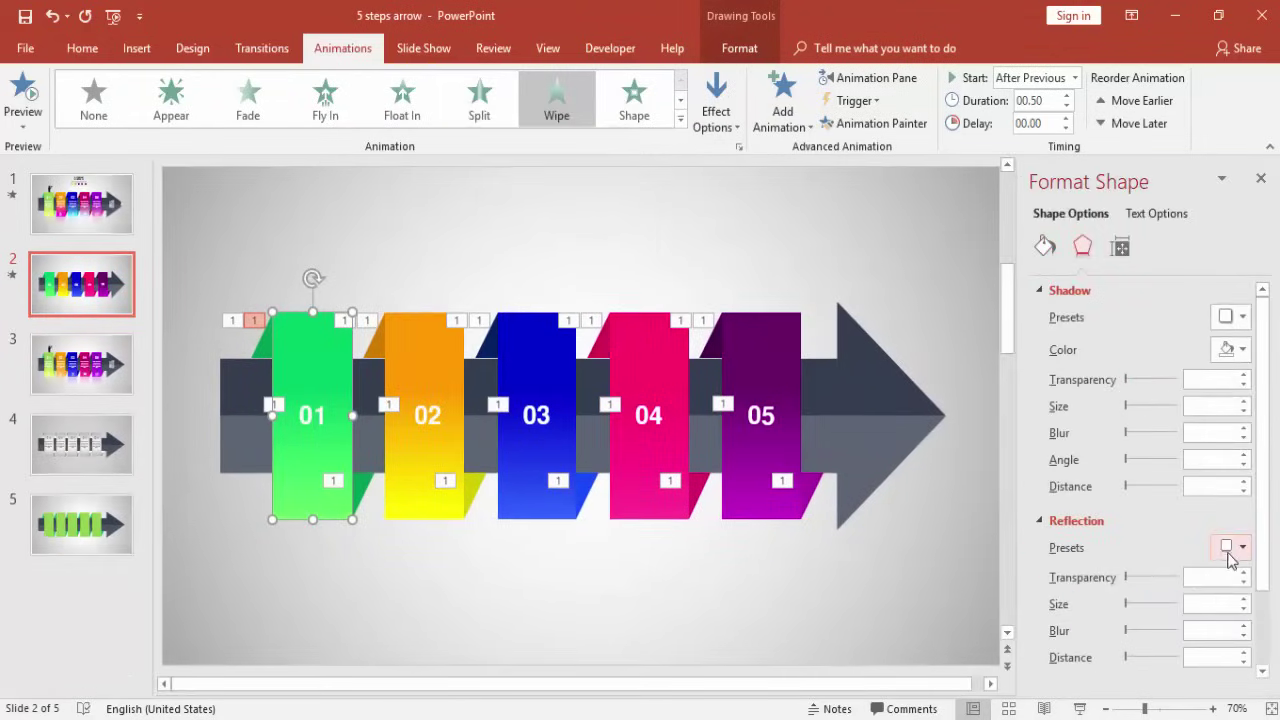
{"action": "left_click", "coordinate": [1230, 547]}
{"action": "left_click", "coordinate": [1137, 374]}
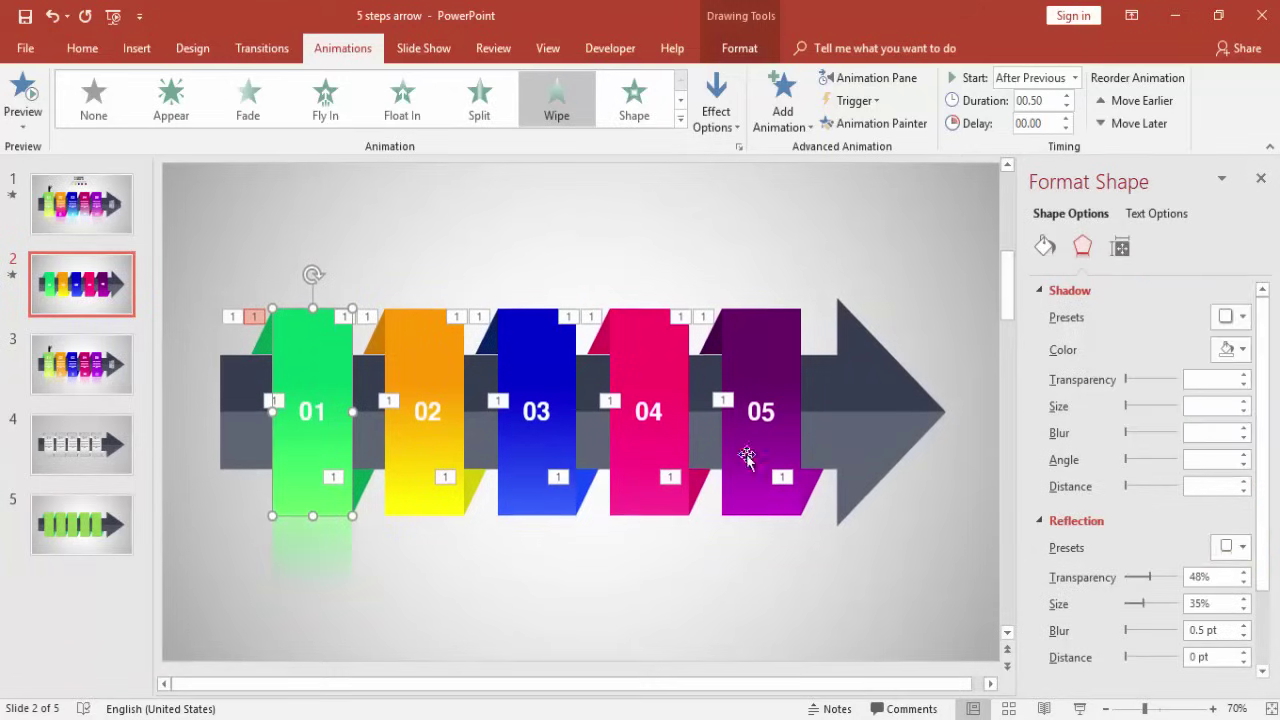
- Repeat the reflection on the 02, 03, 04 and 05 bands, then play the slide show
{"action": "left_click", "coordinate": [430, 499]}
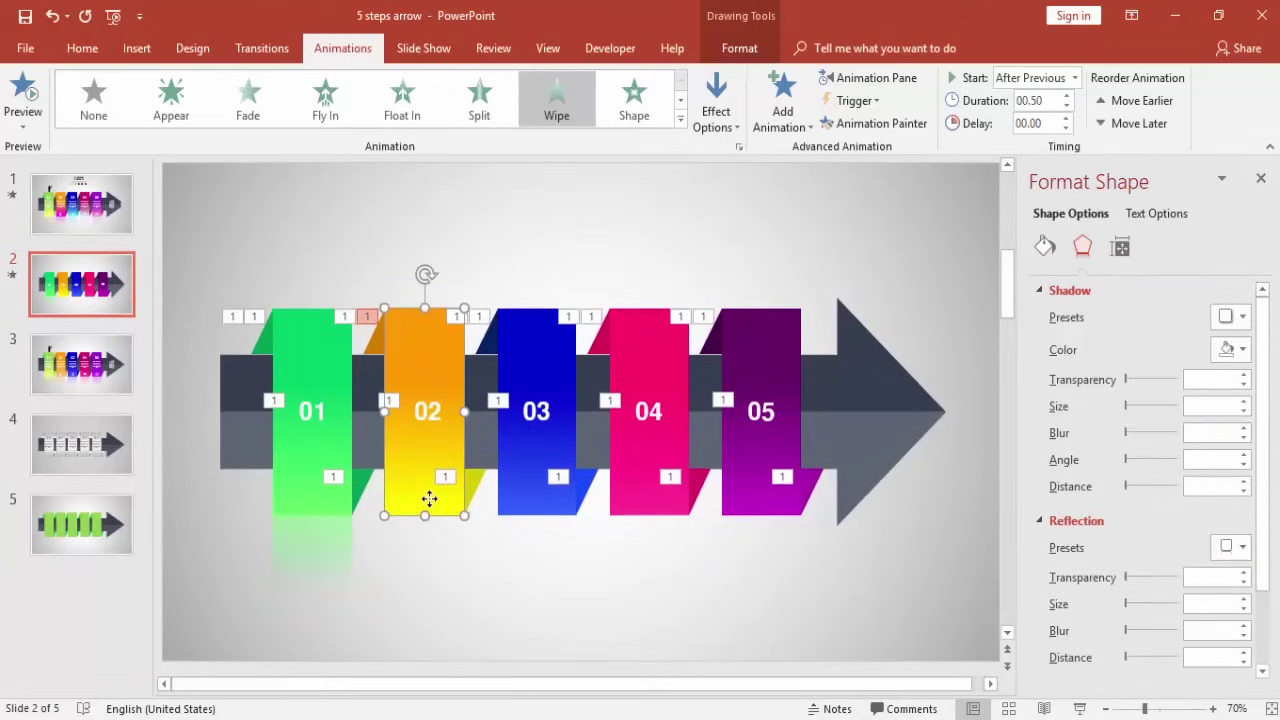
{"action": "key", "text": "F4"}
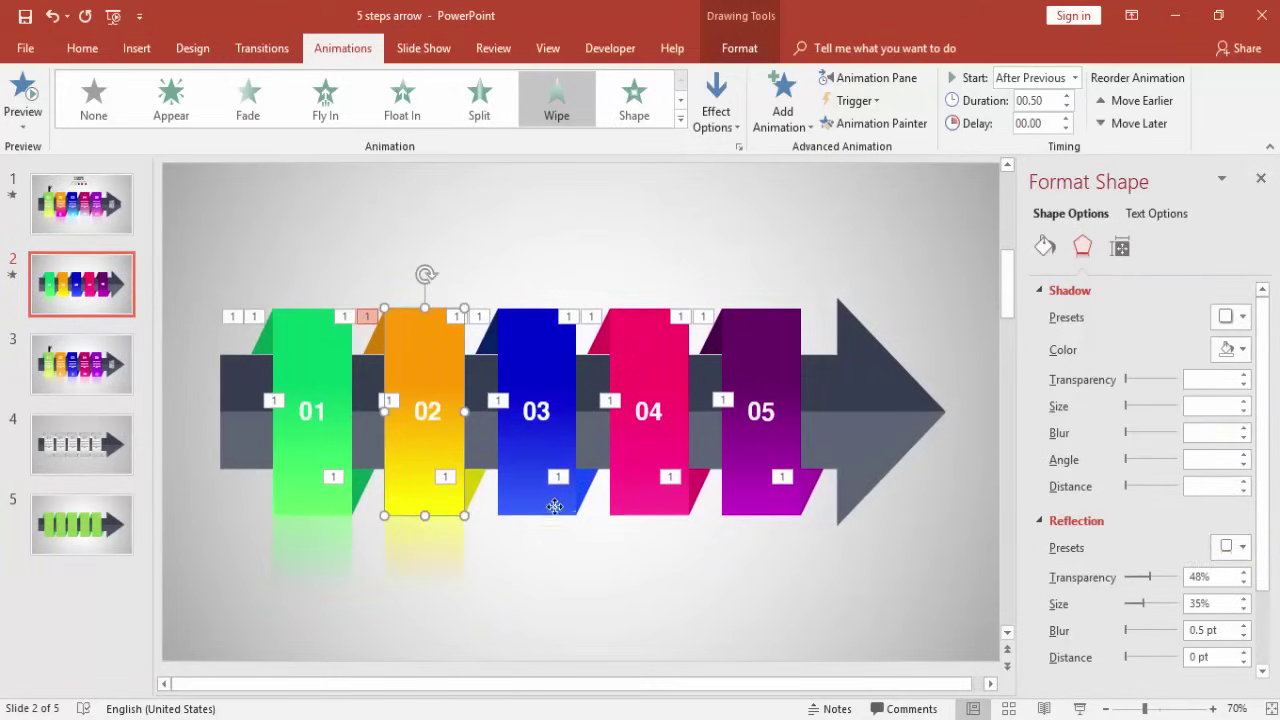
{"action": "left_click", "coordinate": [557, 503]}
{"action": "key", "text": "F4"}
{"action": "left_click", "coordinate": [630, 508]}
{"action": "key", "text": "F4"}
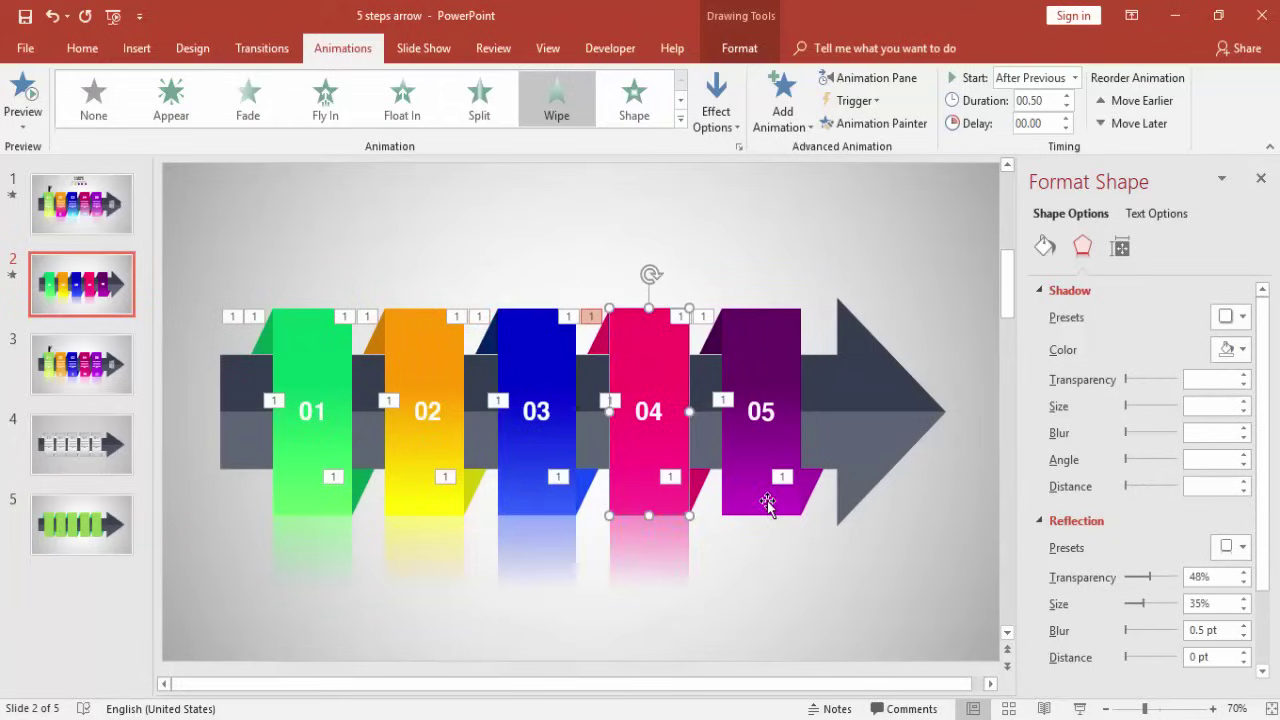
{"action": "left_click", "coordinate": [765, 502]}
{"action": "key", "text": "F4"}
{"action": "left_click", "coordinate": [907, 541]}
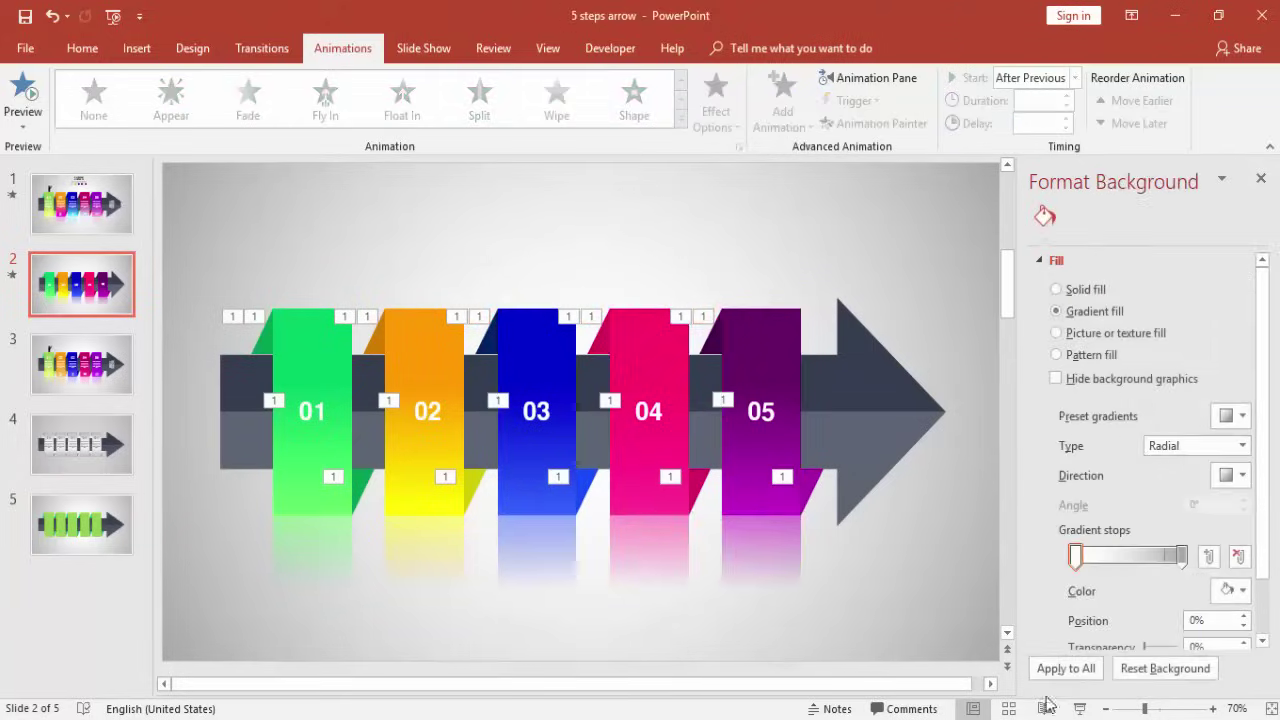
{"action": "left_click", "coordinate": [1079, 708]}
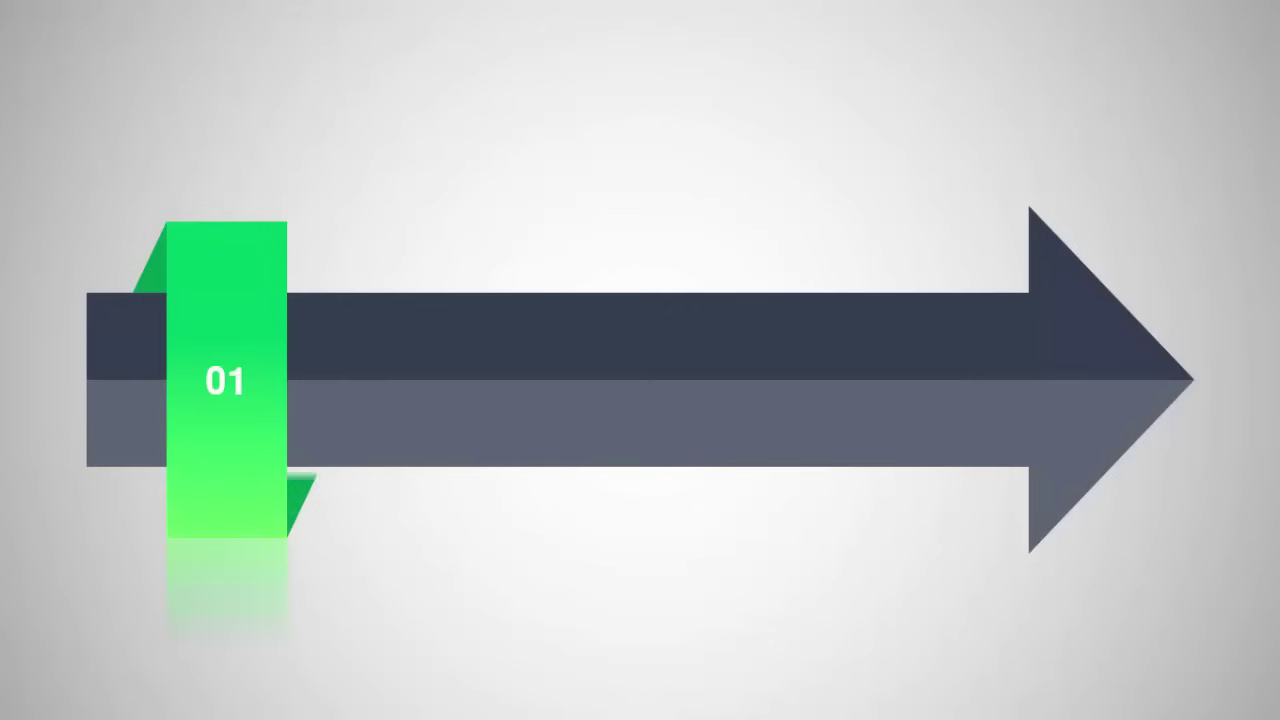